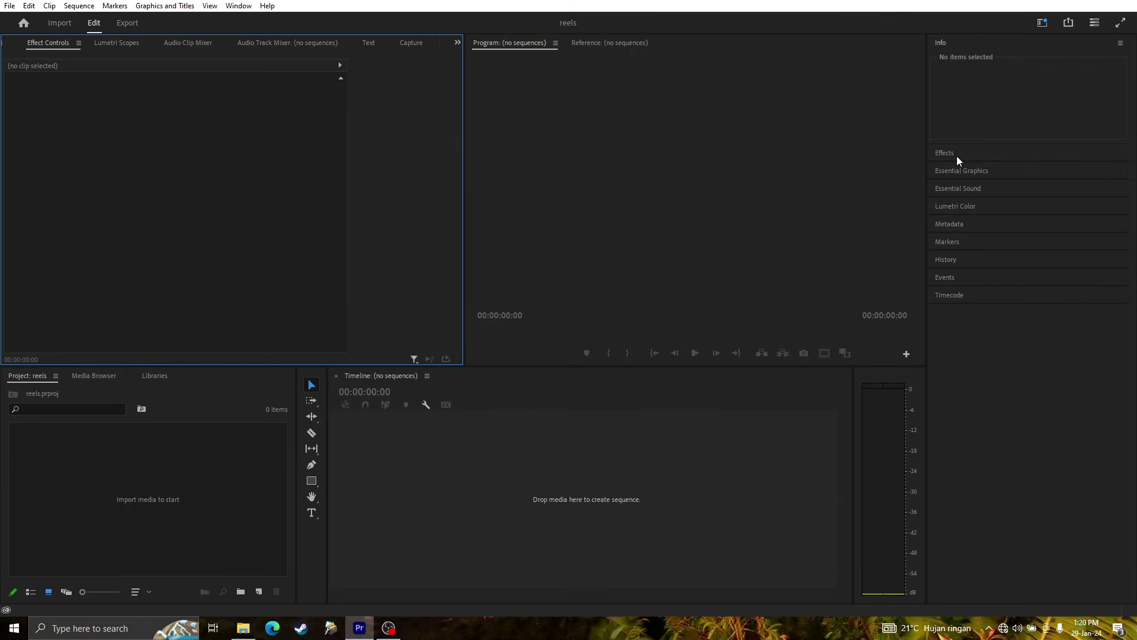
- Close the Media Browser and Libraries panels
{"action": "left_click", "coordinate": [953, 134]}
{"action": "left_click", "coordinate": [73, 405]}
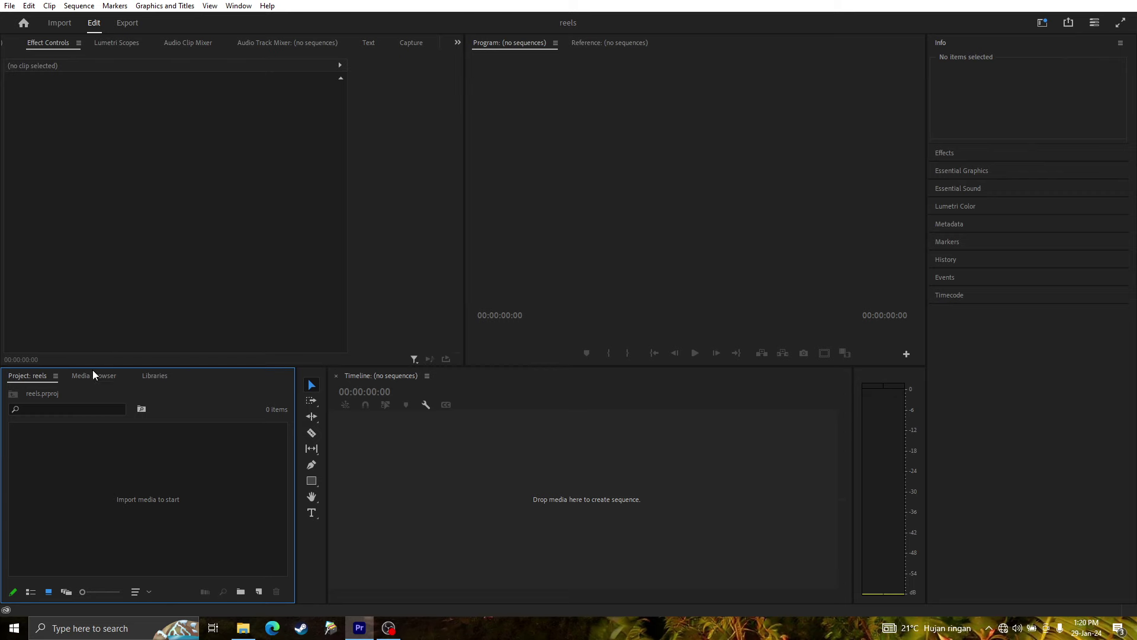
{"action": "left_click", "coordinate": [79, 378]}
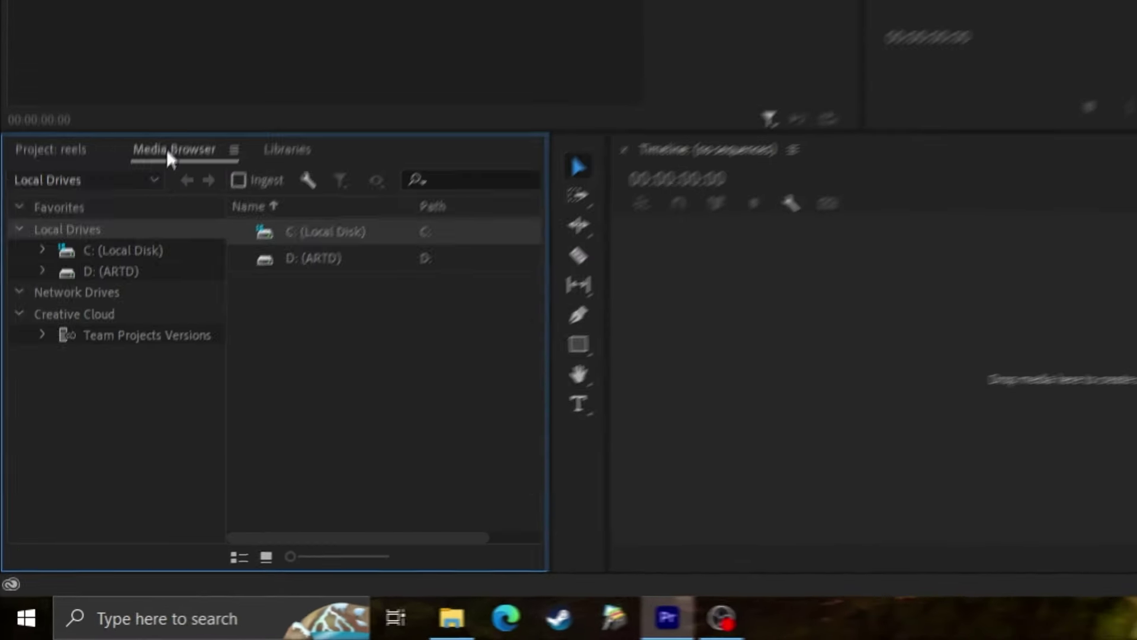
{"action": "right_click", "coordinate": [183, 114]}
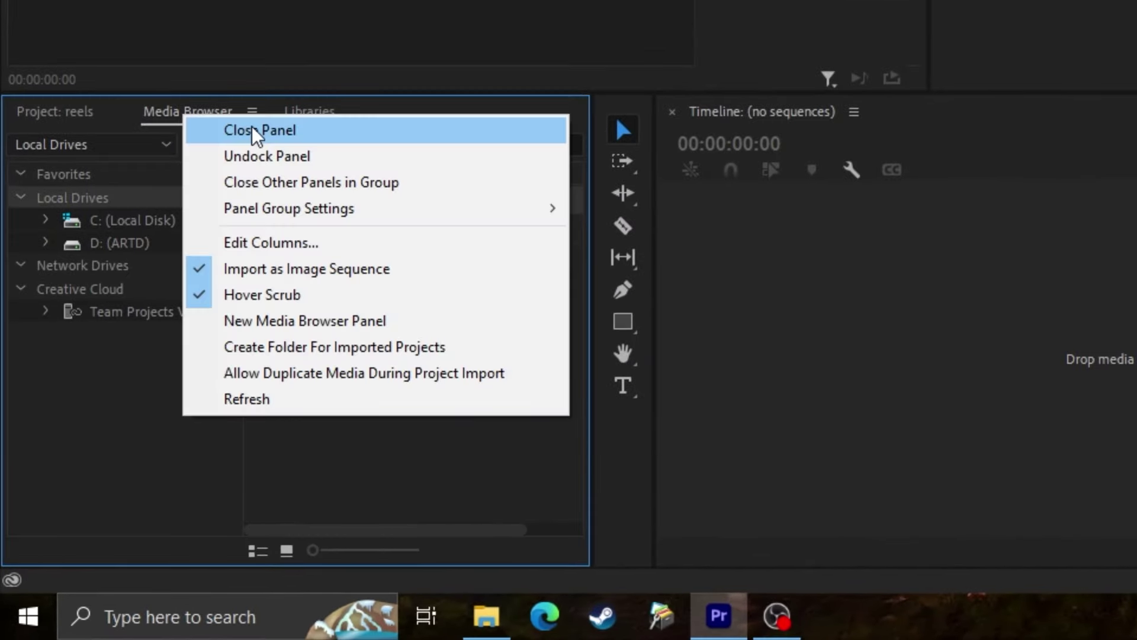
{"action": "left_click", "coordinate": [251, 130]}
{"action": "right_click", "coordinate": [169, 111]}
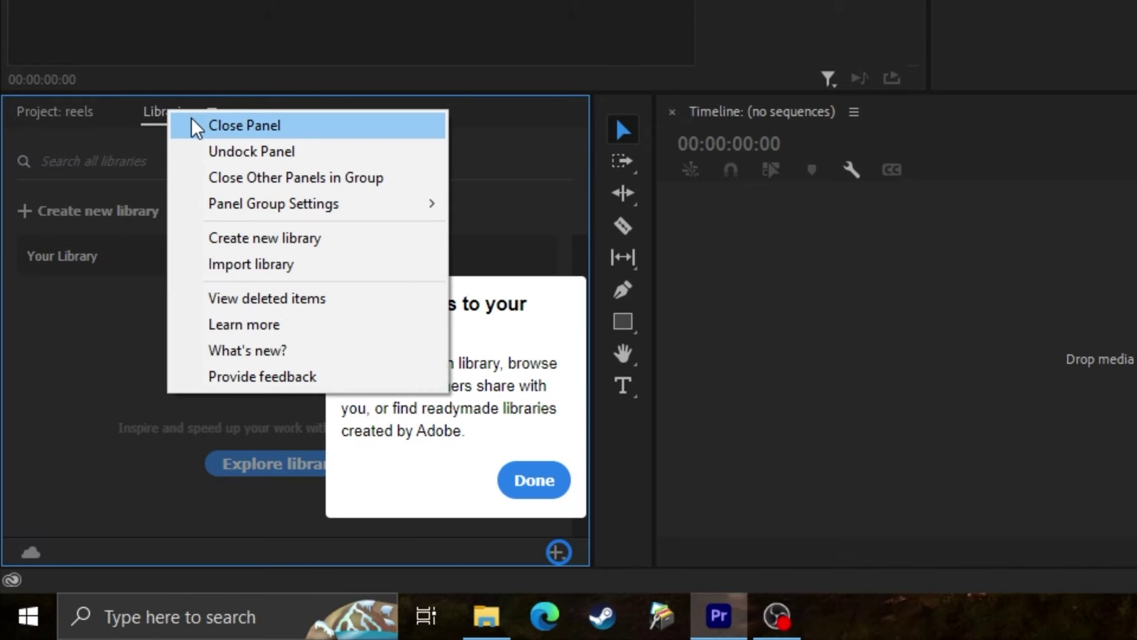
{"action": "left_click", "coordinate": [195, 124]}
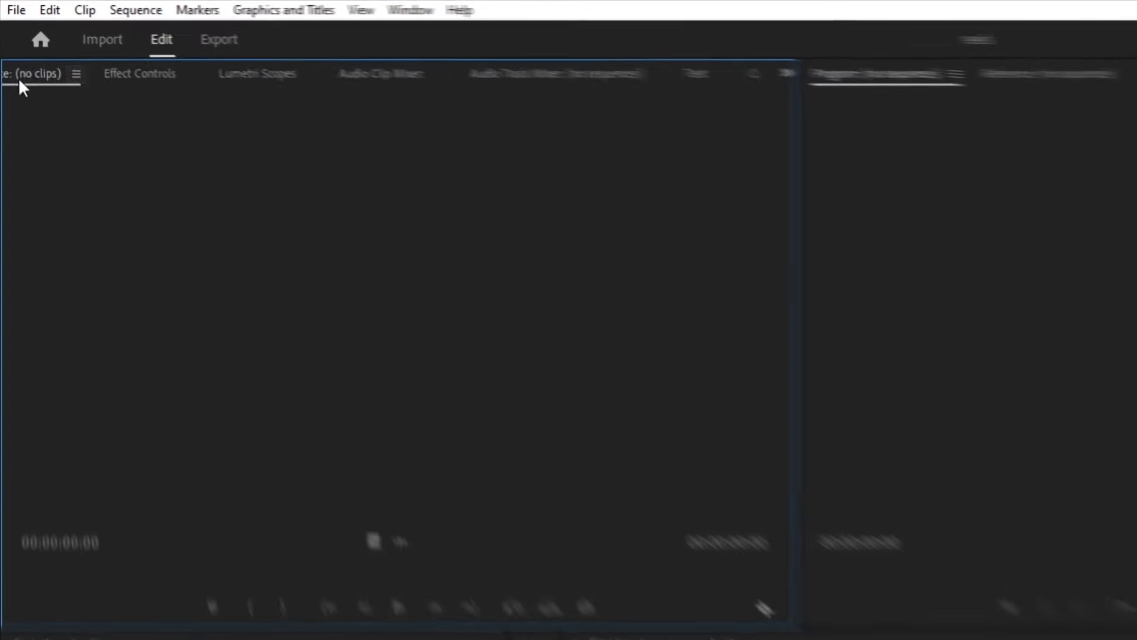
- Close the Audio Clip Mixer, Audio Track Mixer and Text panels
{"action": "left_click", "coordinate": [201, 92]}
{"action": "left_click", "coordinate": [351, 107]}
{"action": "right_click", "coordinate": [467, 90]}
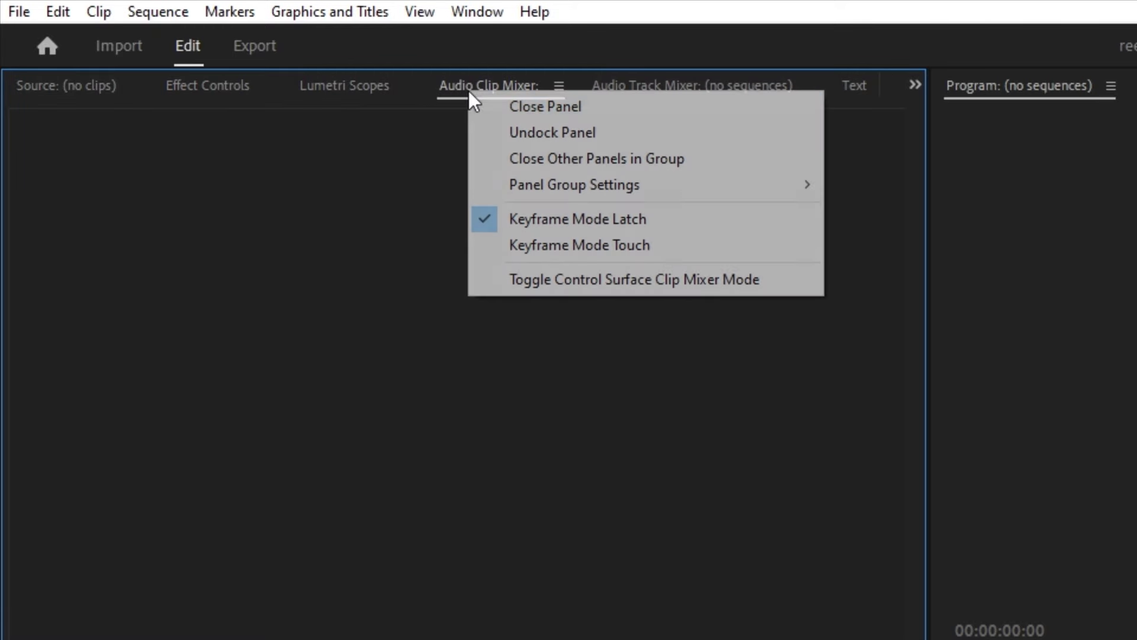
{"action": "left_click", "coordinate": [499, 108]}
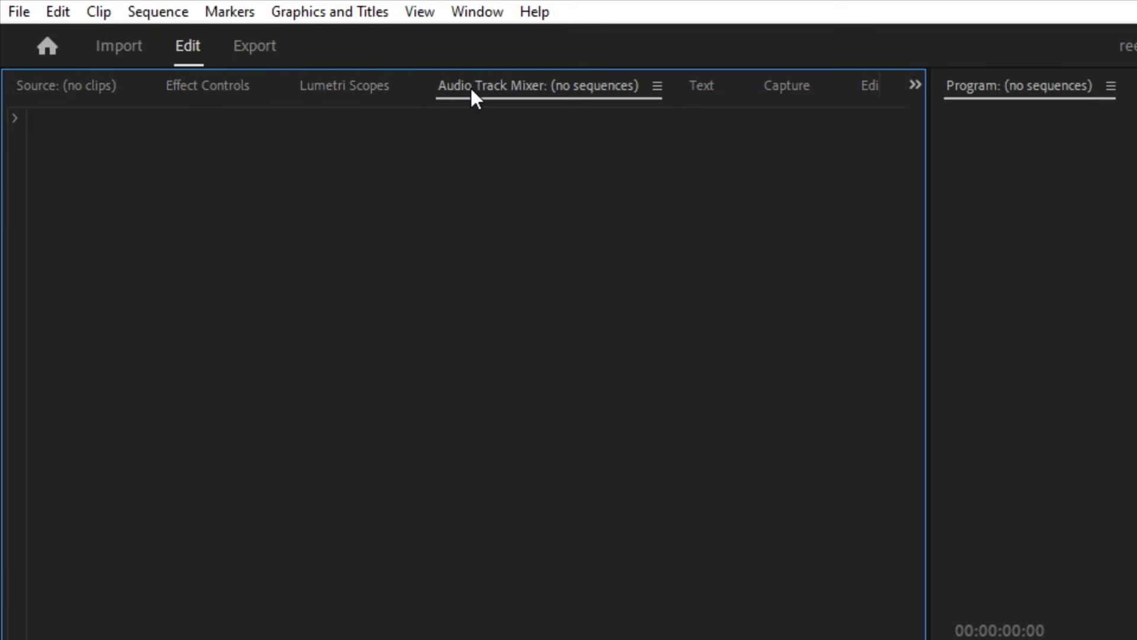
{"action": "right_click", "coordinate": [470, 87]}
{"action": "left_click", "coordinate": [492, 102]}
{"action": "right_click", "coordinate": [459, 87]}
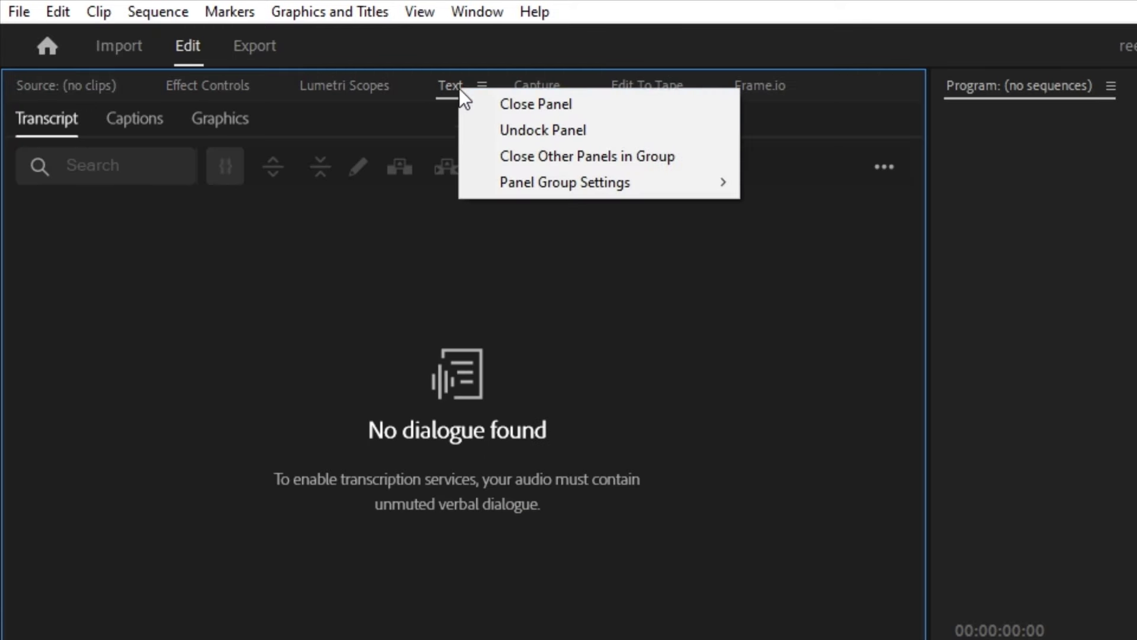
{"action": "left_click", "coordinate": [481, 104]}
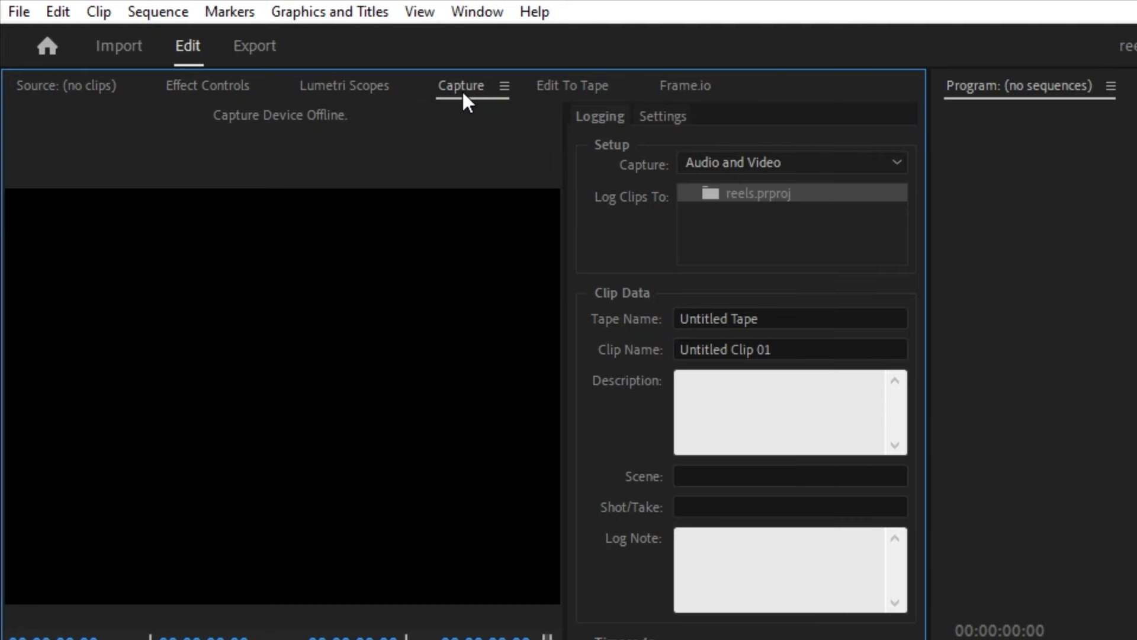
- Close the Capture, Edit To Tape and Frame.io panels
{"action": "right_click", "coordinate": [460, 90]}
{"action": "left_click", "coordinate": [468, 102]}
{"action": "right_click", "coordinate": [460, 86]}
{"action": "left_click", "coordinate": [474, 100]}
{"action": "right_click", "coordinate": [458, 90]}
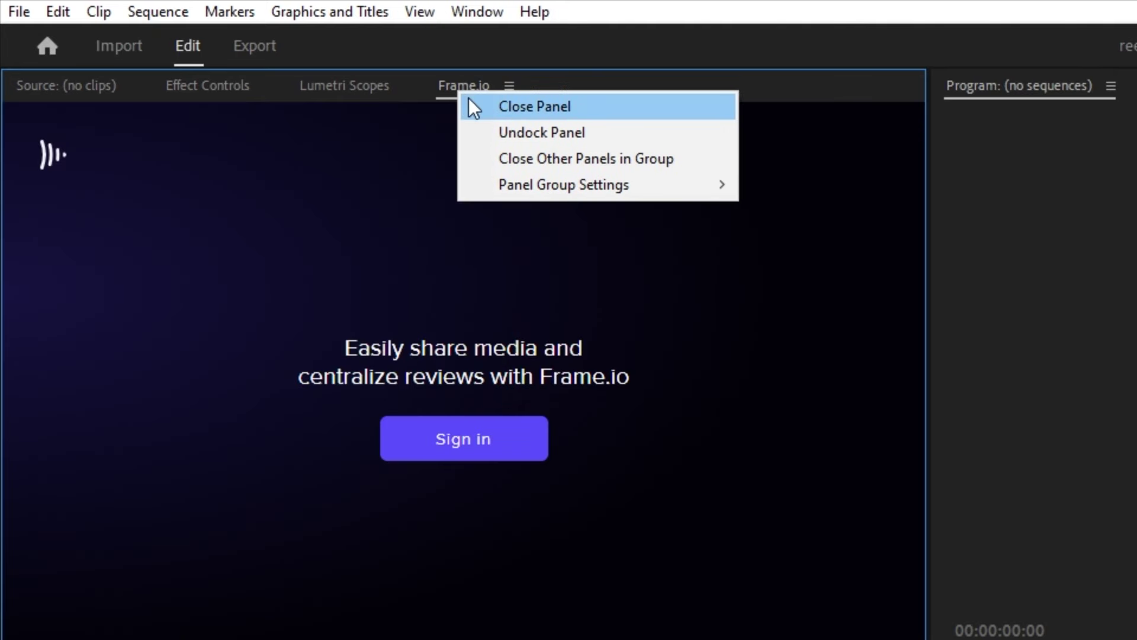
{"action": "left_click", "coordinate": [470, 99]}
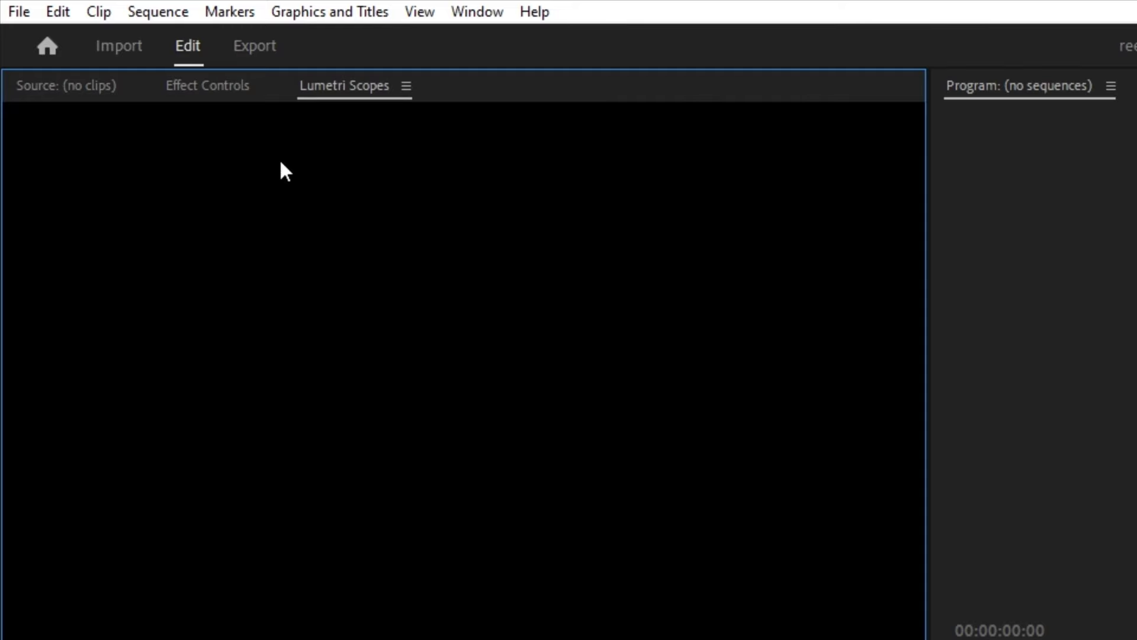
- Undock the Reference monitor into a floating window and close it
{"action": "right_click", "coordinate": [602, 46]}
{"action": "left_click", "coordinate": [637, 68]}
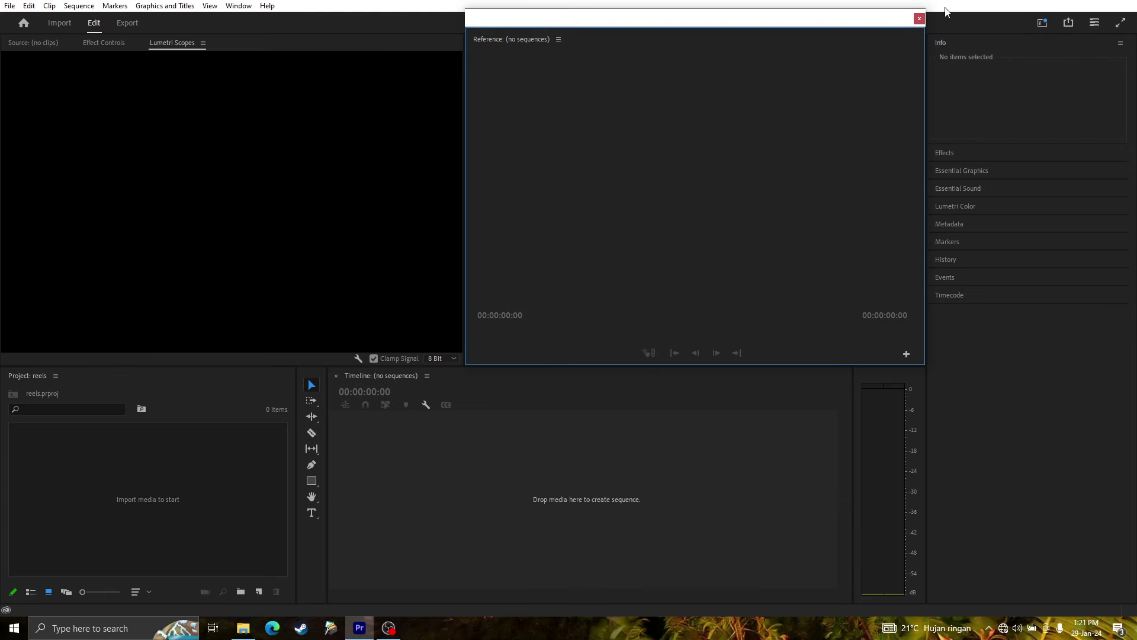
{"action": "left_click", "coordinate": [919, 18]}
{"action": "left_click", "coordinate": [474, 62]}
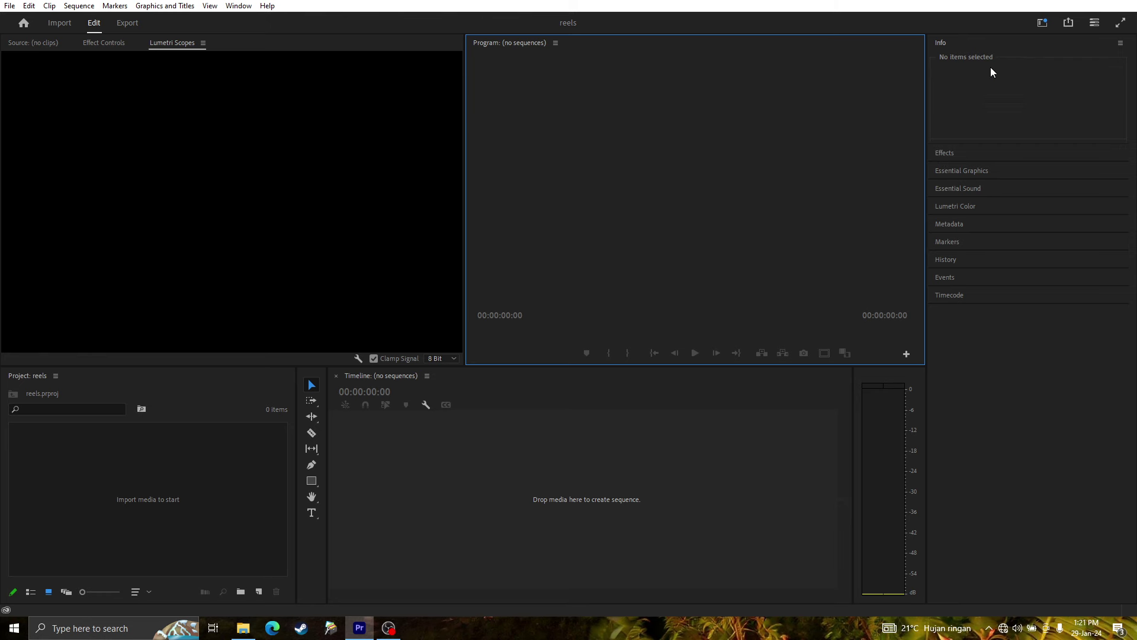
- Close the Info, Essential Graphics, Essential Sound and Lumetri Color panels
{"action": "right_click", "coordinate": [943, 45]}
{"action": "left_click", "coordinate": [952, 55]}
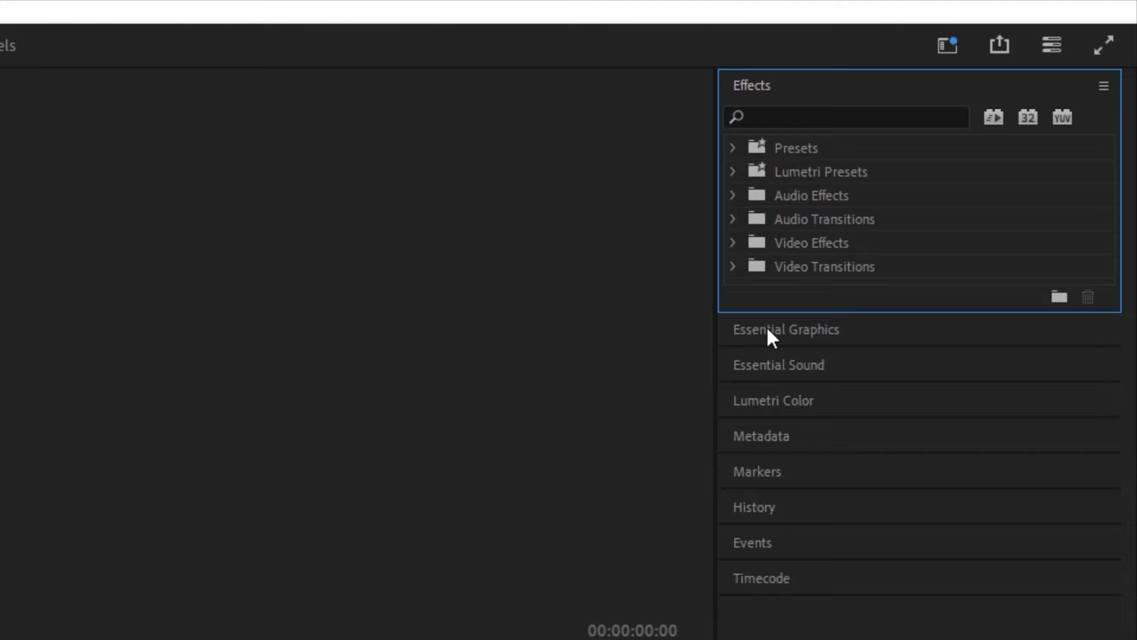
{"action": "left_click", "coordinate": [768, 330]}
{"action": "right_click", "coordinate": [767, 124]}
{"action": "left_click", "coordinate": [786, 135]}
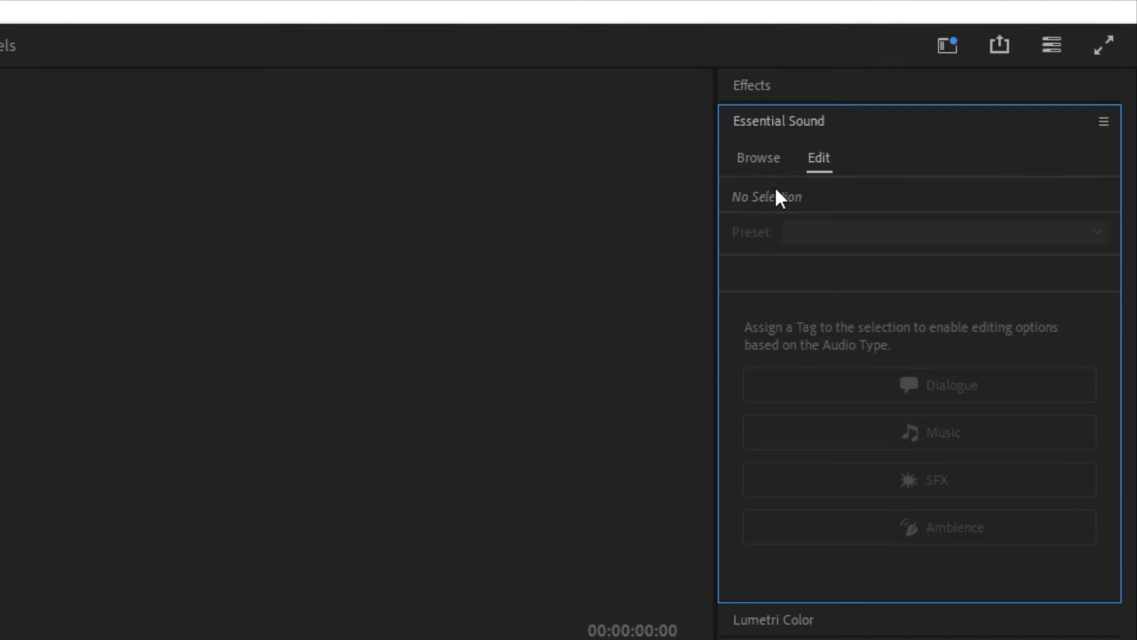
{"action": "right_click", "coordinate": [774, 121]}
{"action": "left_click", "coordinate": [787, 131]}
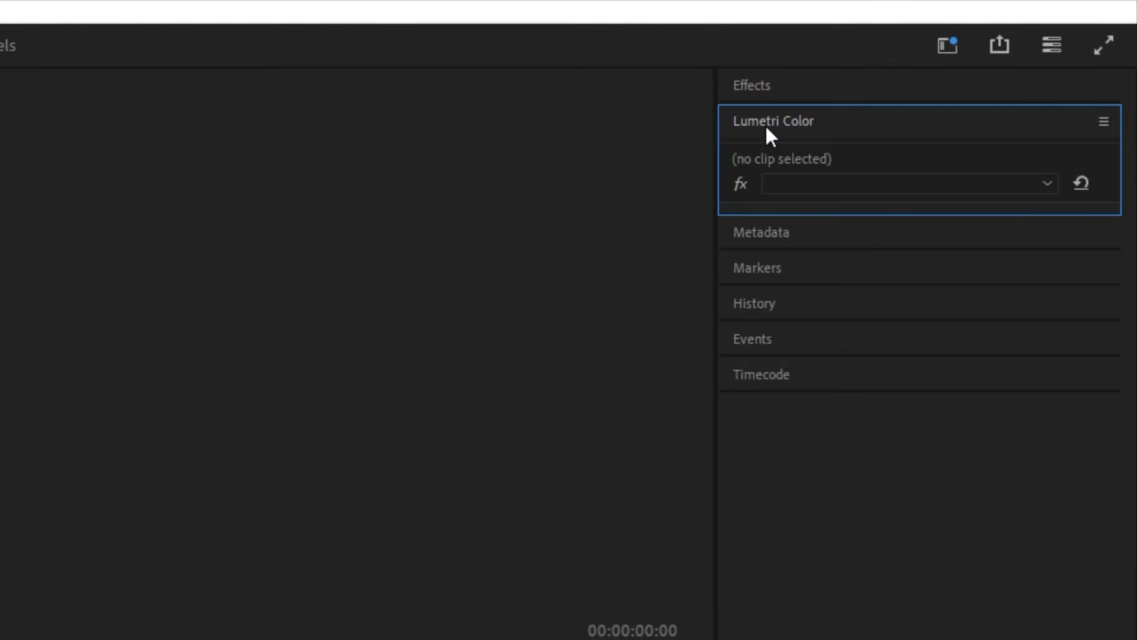
{"action": "right_click", "coordinate": [767, 133]}
{"action": "left_click", "coordinate": [781, 148]}
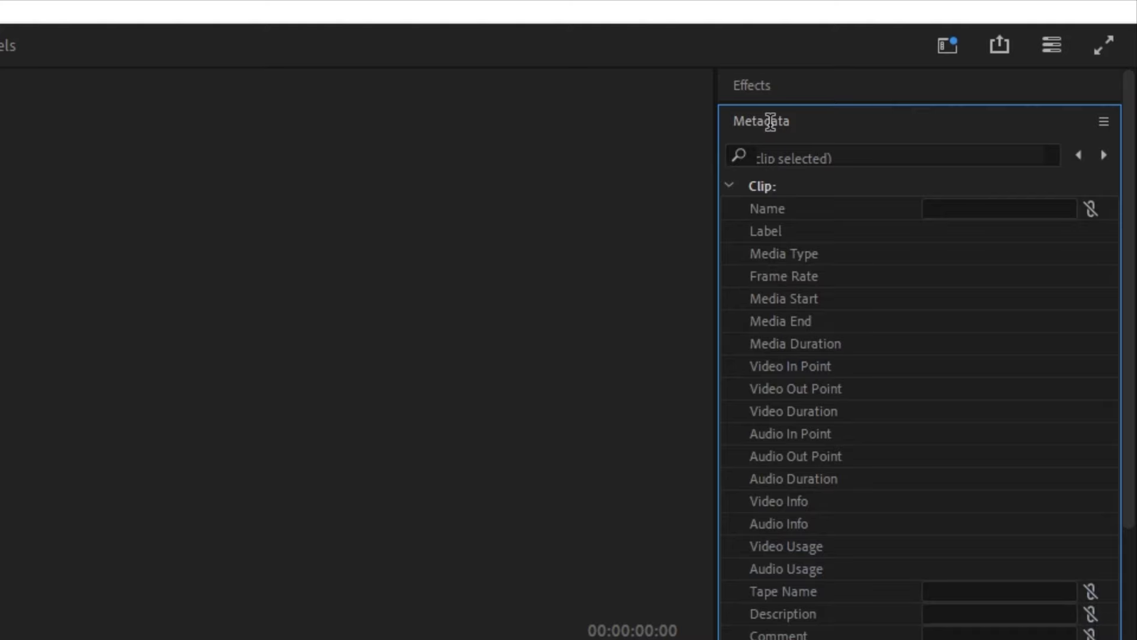
- Close the Metadata, Markers, History, Events and Timecode panels
{"action": "right_click", "coordinate": [780, 125]}
{"action": "left_click", "coordinate": [792, 139]}
{"action": "right_click", "coordinate": [771, 121]}
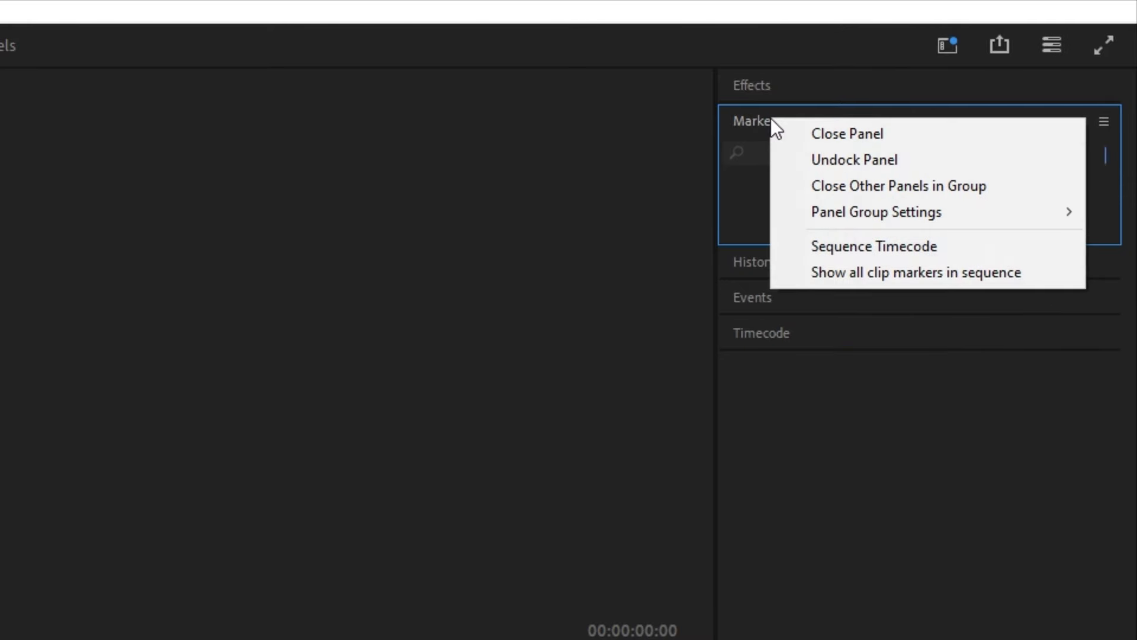
{"action": "left_click", "coordinate": [787, 133]}
{"action": "right_click", "coordinate": [758, 123]}
{"action": "left_click", "coordinate": [781, 136]}
{"action": "right_click", "coordinate": [753, 121]}
{"action": "left_click", "coordinate": [773, 140]}
{"action": "right_click", "coordinate": [765, 123]}
{"action": "left_click", "coordinate": [784, 140]}
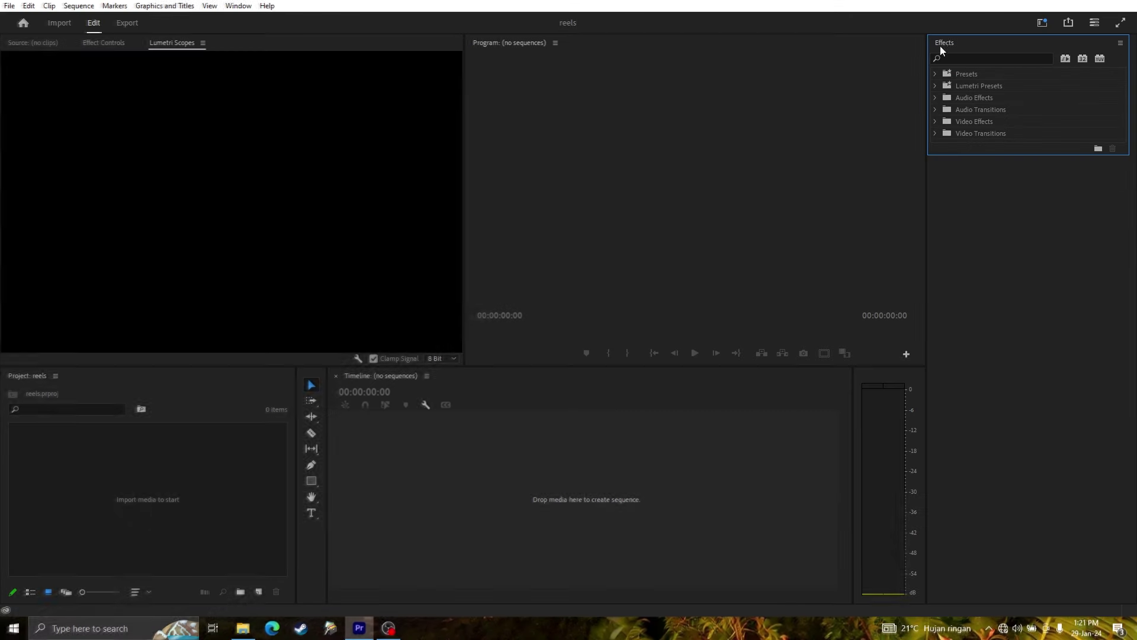
- Stretch Effects to full height and group Project with Source and Effect Controls
{"action": "mouse_move", "coordinate": [948, 154]}
{"action": "left_mouse_down"}
{"action": "mouse_move", "coordinate": [965, 603]}
{"action": "mouse_move", "coordinate": [968, 573]}
{"action": "left_mouse_up"}
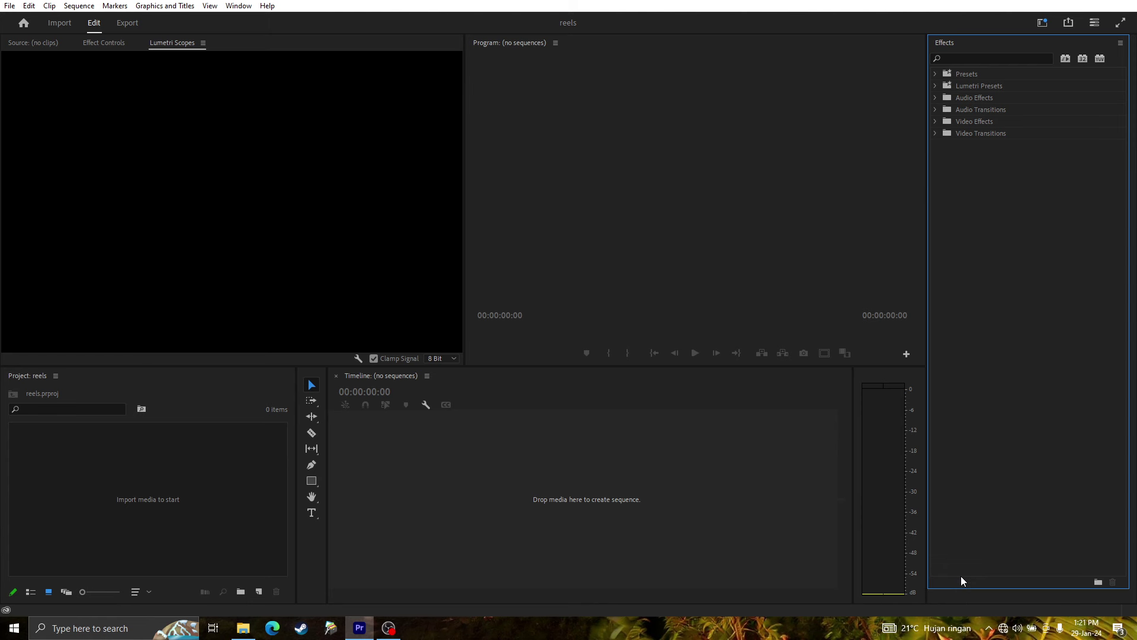
{"action": "left_click", "coordinate": [871, 384]}
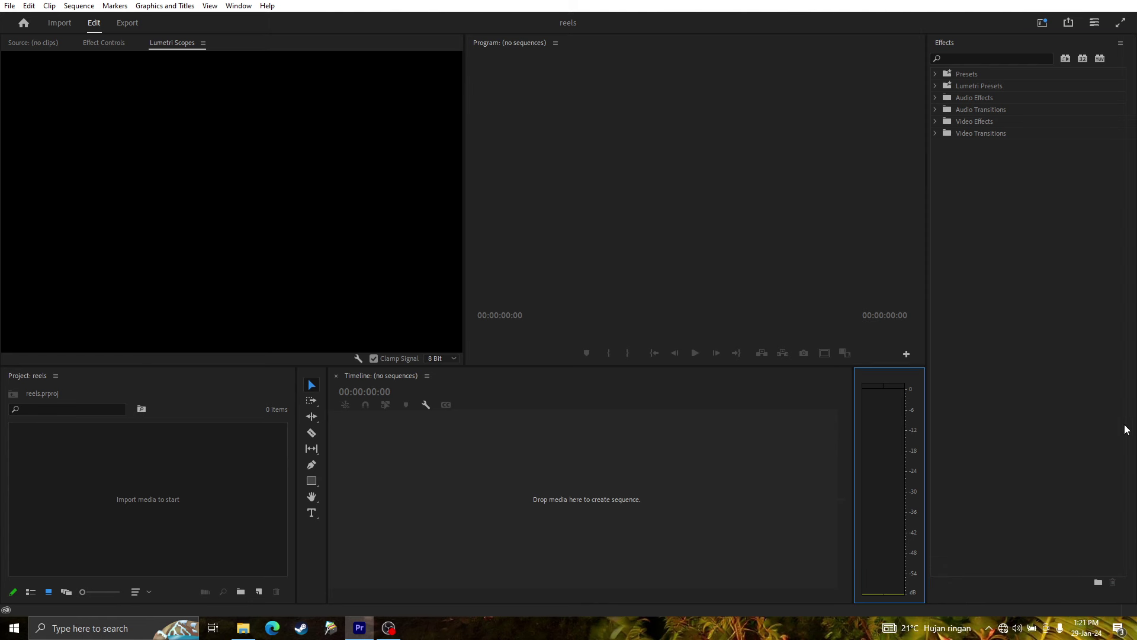
{"action": "mouse_move", "coordinate": [44, 378]}
{"action": "left_mouse_down"}
{"action": "mouse_move", "coordinate": [36, 52]}
{"action": "mouse_move", "coordinate": [160, 95]}
{"action": "left_mouse_up"}
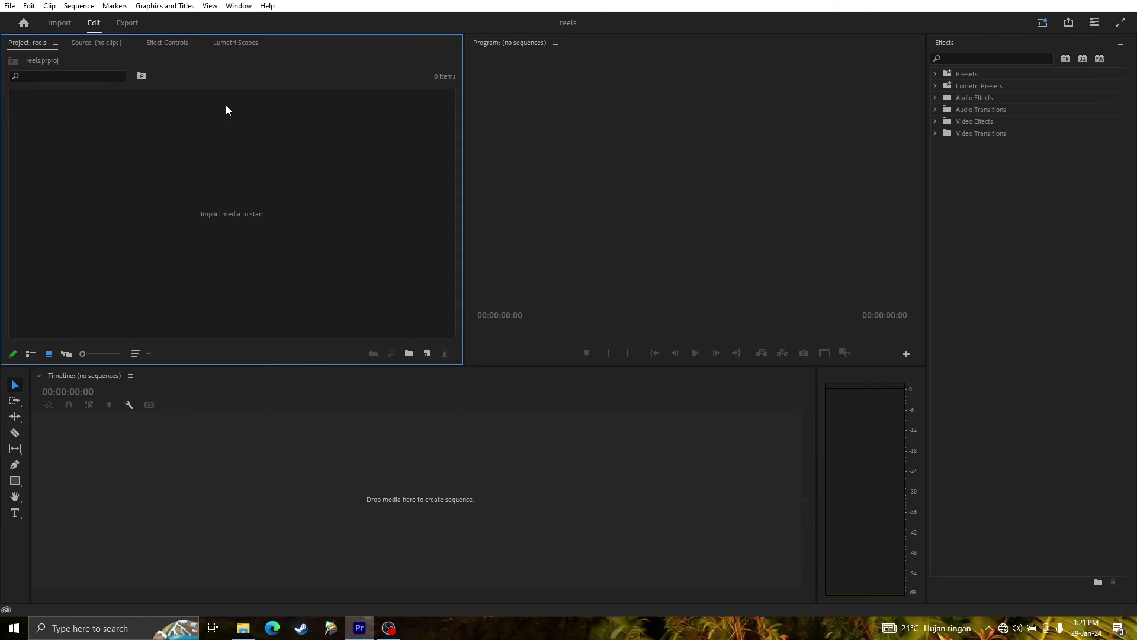
- Dock Lumetri Scopes to the Program monitor's right and widen the Program monitor
{"action": "left_click_drag", "start_coordinate": [229, 44], "coordinate": [921, 125]}
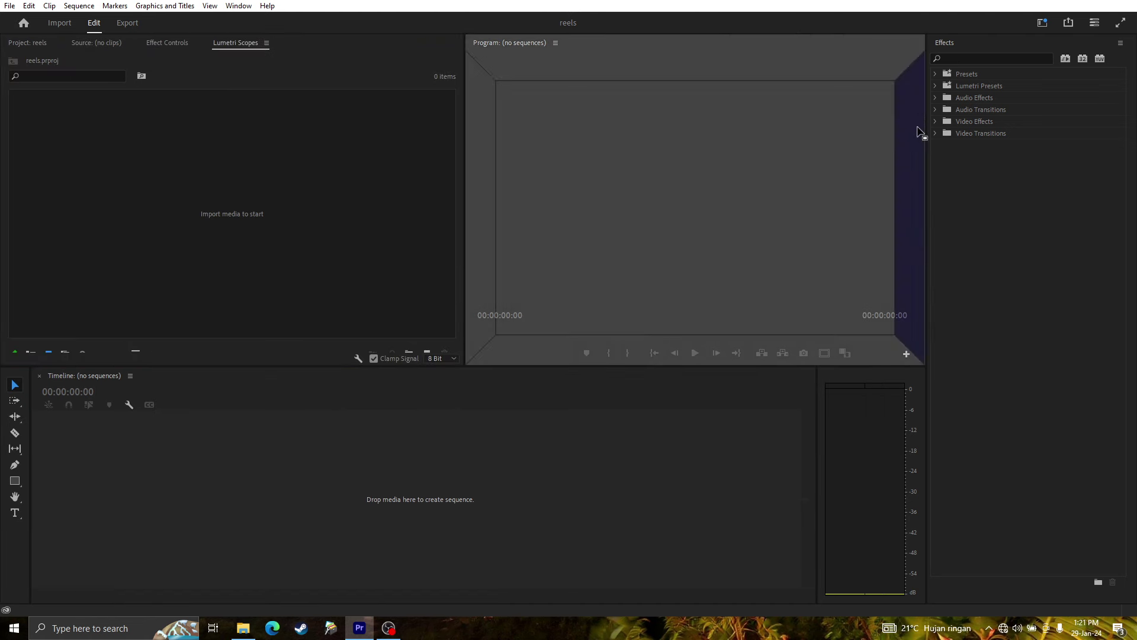
{"action": "mouse_move", "coordinate": [921, 125]}
{"action": "left_mouse_down"}
{"action": "mouse_move", "coordinate": [233, 45]}
{"action": "mouse_move", "coordinate": [522, 438]}
{"action": "mouse_move", "coordinate": [835, 232]}
{"action": "left_mouse_up"}
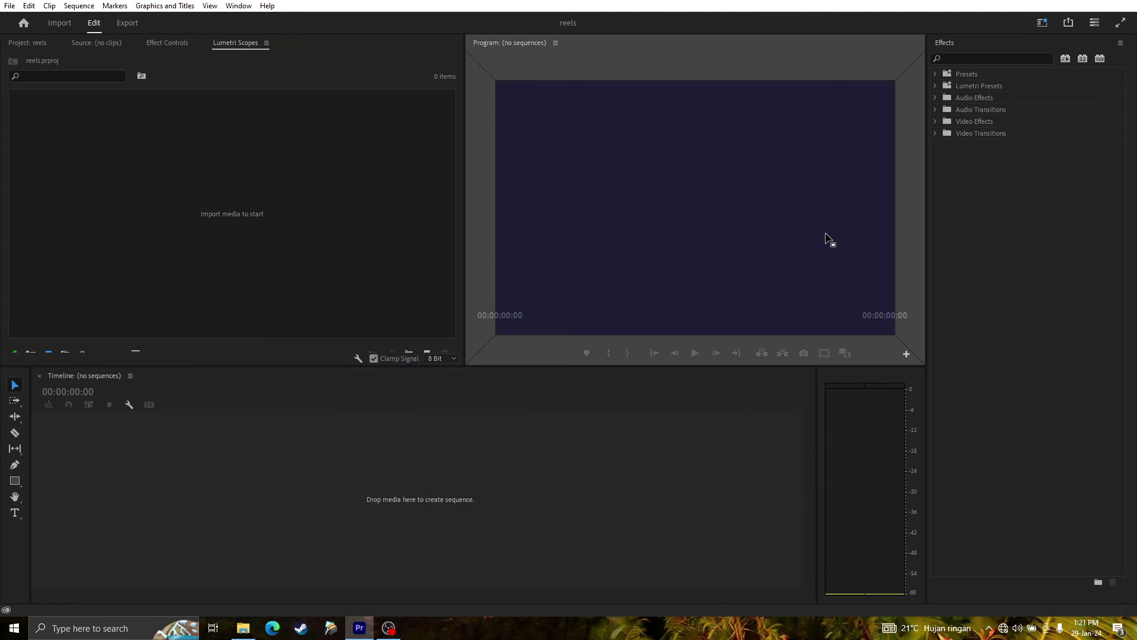
{"action": "left_click_drag", "start_coordinate": [701, 201], "coordinate": [915, 208]}
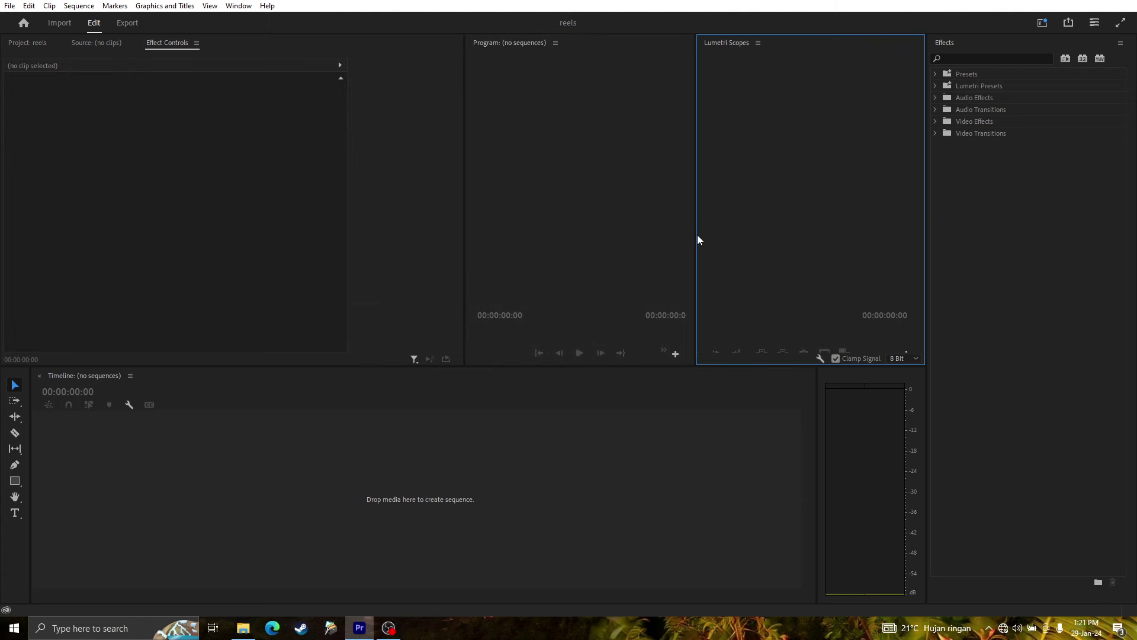
{"action": "left_click_drag", "start_coordinate": [695, 235], "coordinate": [817, 239]}
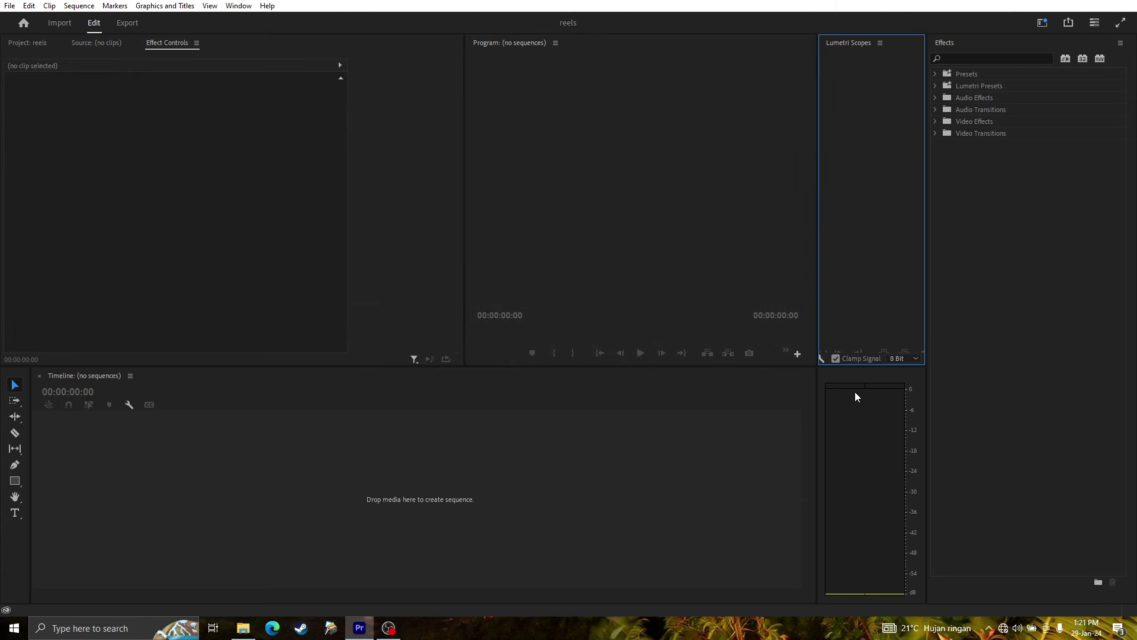
- Redock the audio meters horizontally alongside the Timeline
{"action": "left_click", "coordinate": [837, 374]}
{"action": "left_click_drag", "start_coordinate": [847, 415], "coordinate": [1112, 508]}
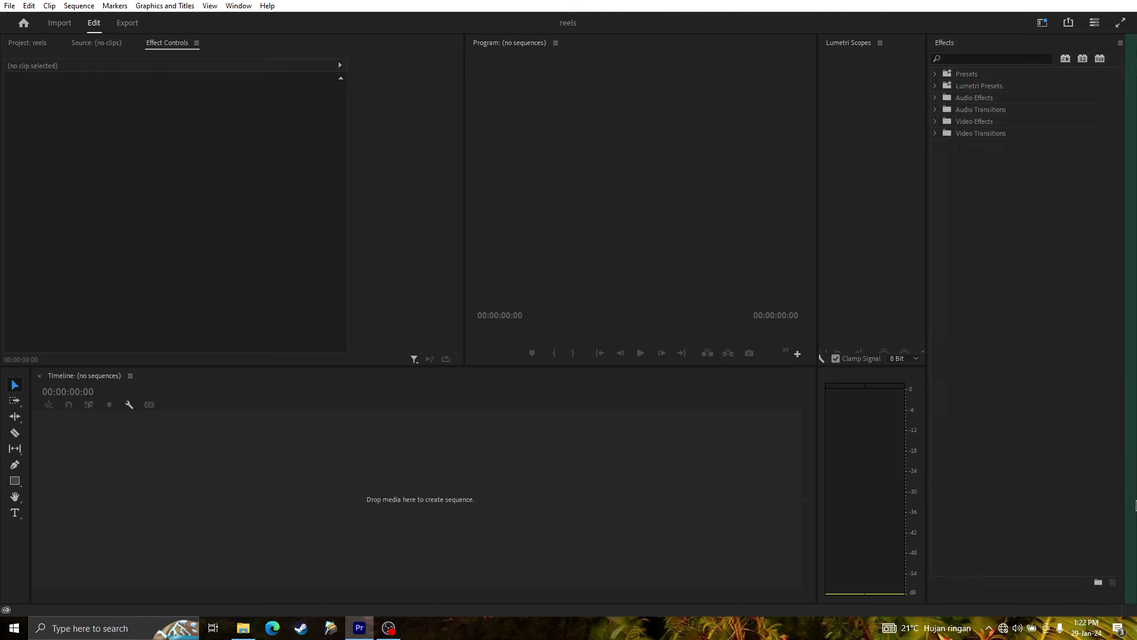
{"action": "mouse_move", "coordinate": [1113, 508]}
{"action": "left_mouse_down"}
{"action": "mouse_move", "coordinate": [993, 584]}
{"action": "mouse_move", "coordinate": [1001, 604]}
{"action": "mouse_move", "coordinate": [959, 605]}
{"action": "left_mouse_up"}
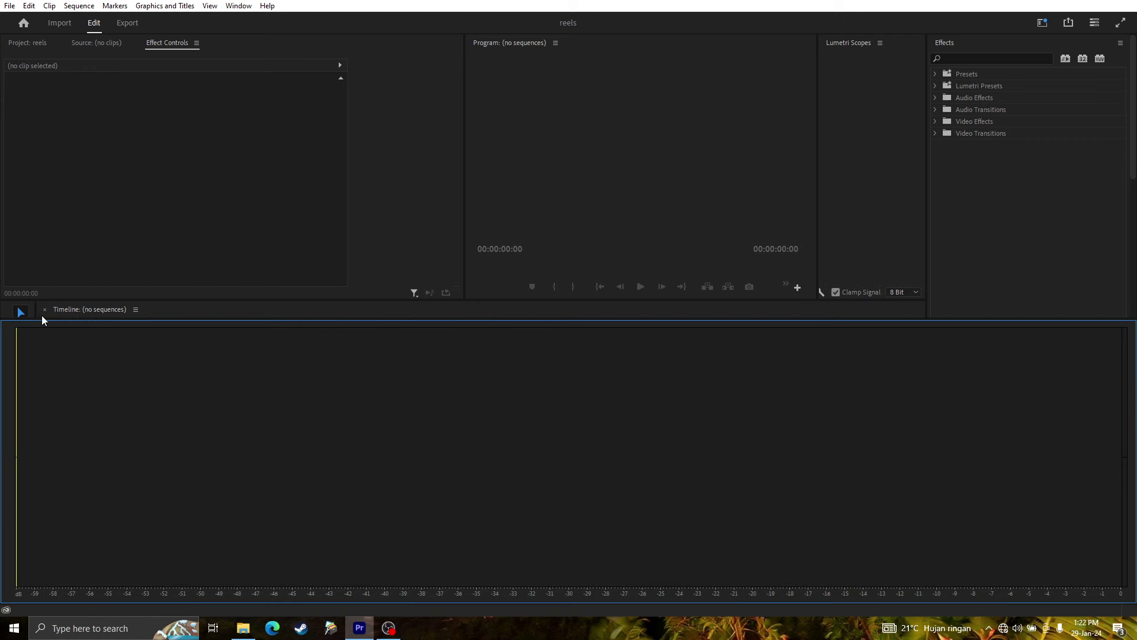
- Stack the tools into a slim vertical strip and widen the Timeline over the audio meters
{"action": "left_click_drag", "start_coordinate": [66, 314], "coordinate": [36, 379]}
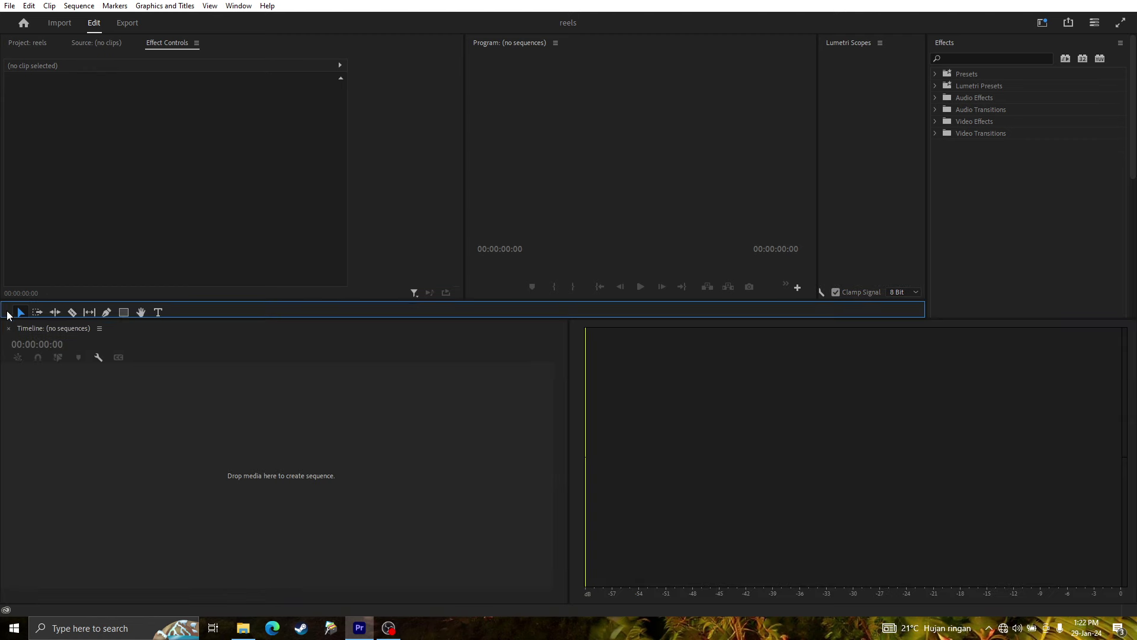
{"action": "left_click_drag", "start_coordinate": [7, 315], "coordinate": [18, 373]}
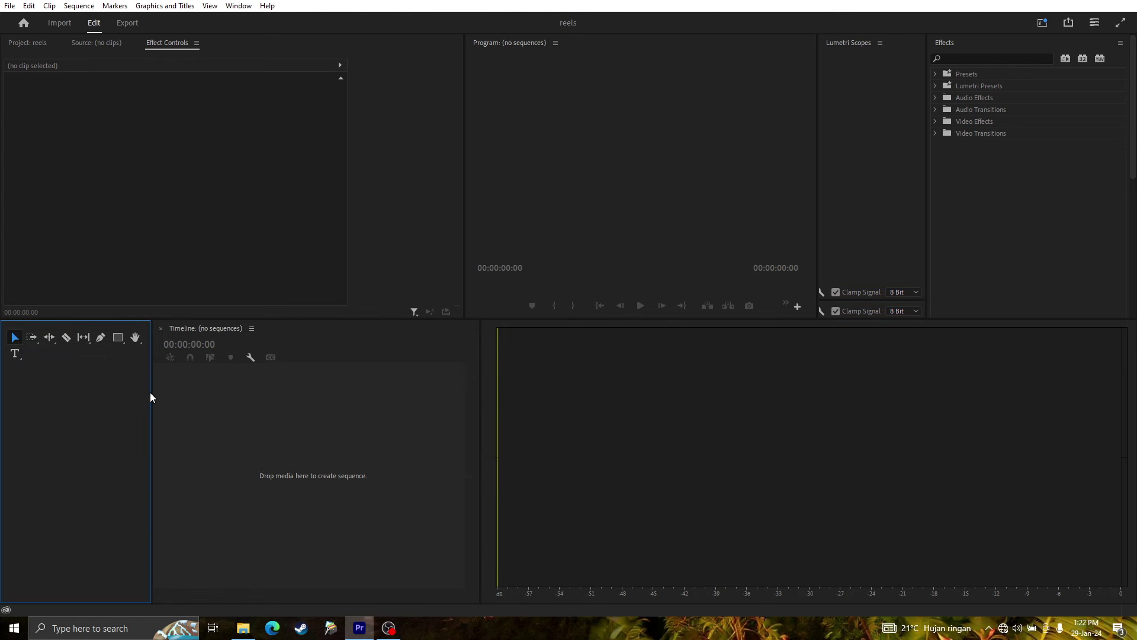
{"action": "left_click_drag", "start_coordinate": [152, 392], "coordinate": [28, 395]}
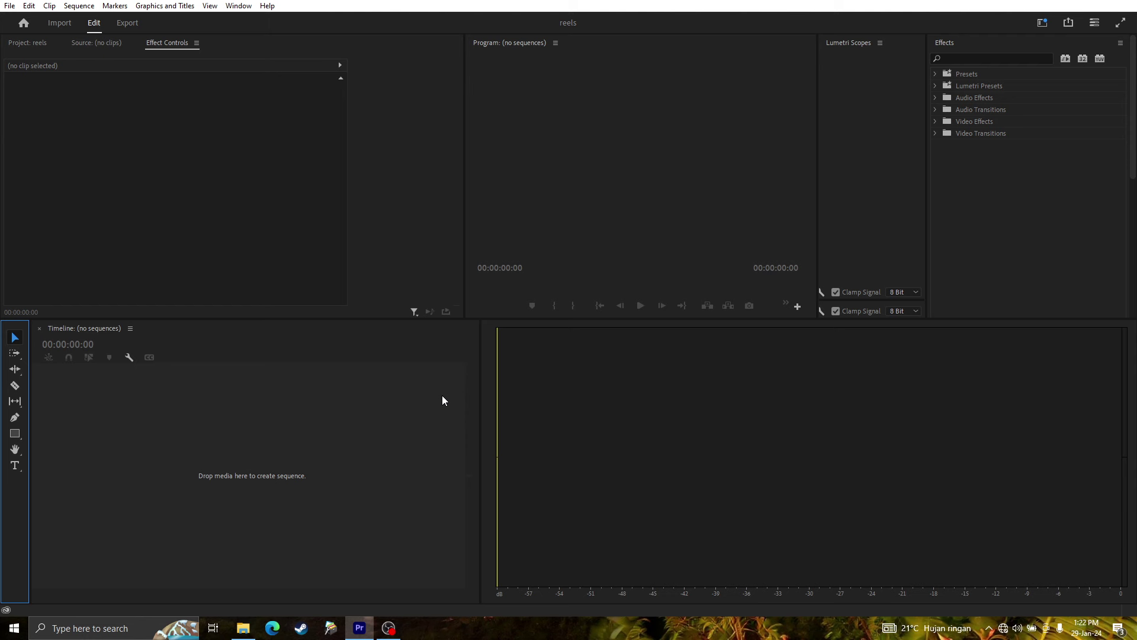
{"action": "left_click_drag", "start_coordinate": [481, 403], "coordinate": [1092, 422]}
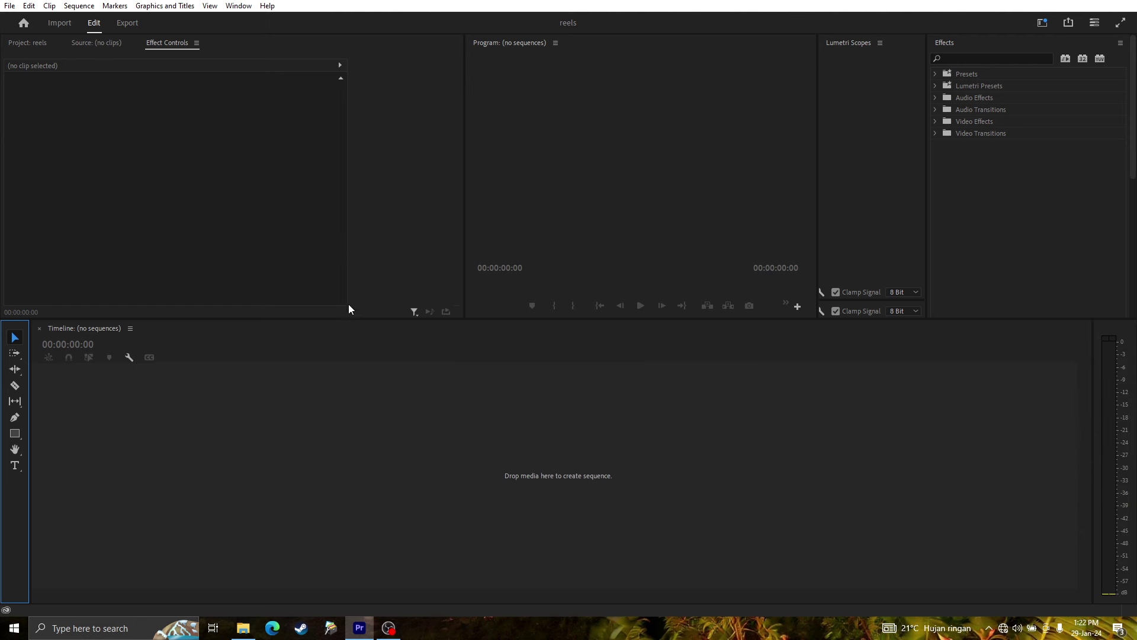
- Heighten the upper panels, widen the Program monitor, and bring the Project panel forward
{"action": "left_click_drag", "start_coordinate": [345, 320], "coordinate": [340, 400]}
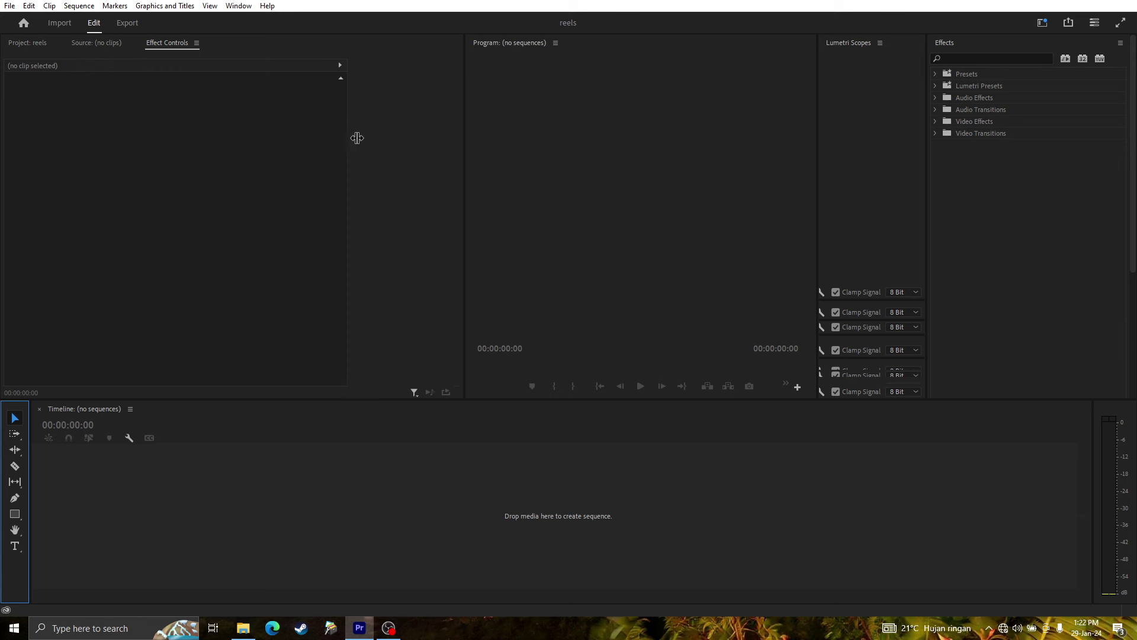
{"action": "left_click_drag", "start_coordinate": [464, 161], "coordinate": [322, 157]}
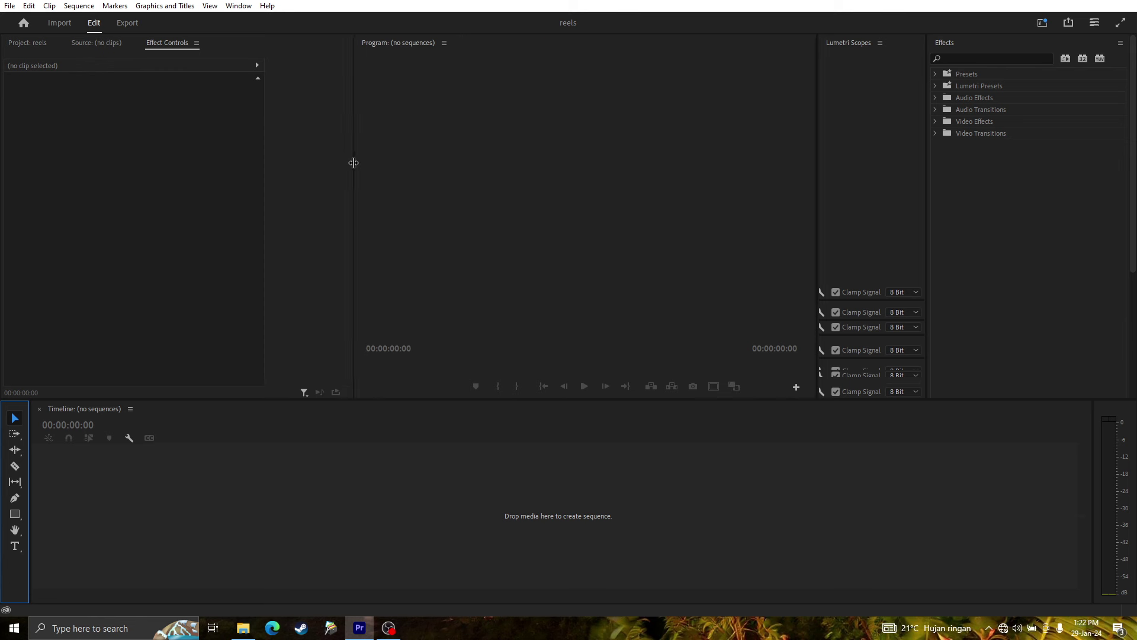
{"action": "left_click_drag", "start_coordinate": [385, 398], "coordinate": [385, 378]}
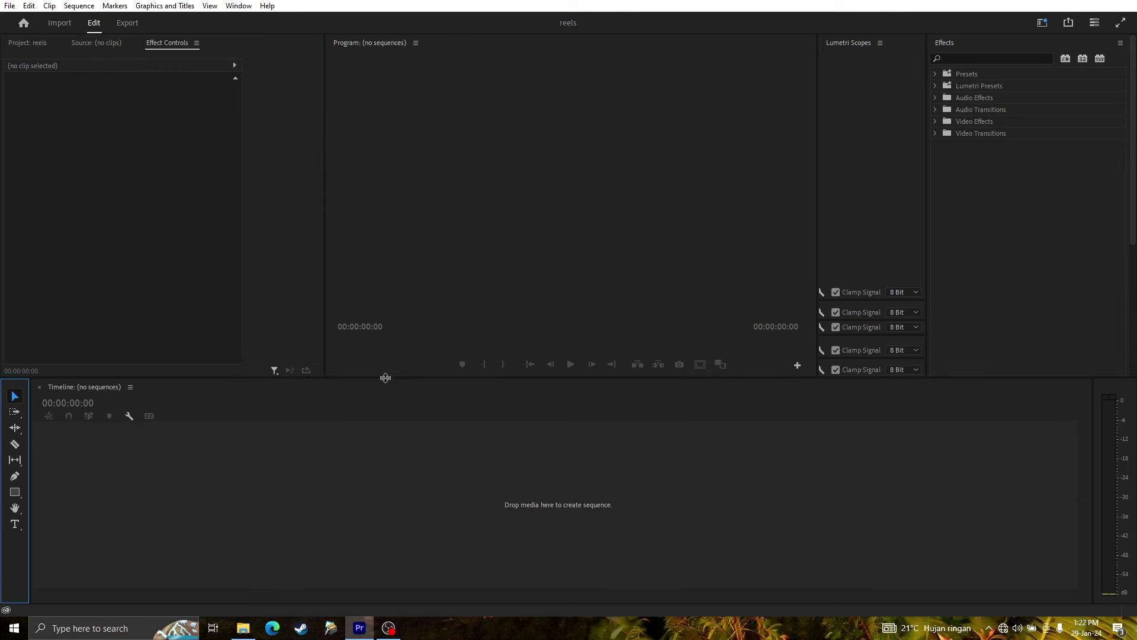
{"action": "left_click", "coordinate": [27, 44]}
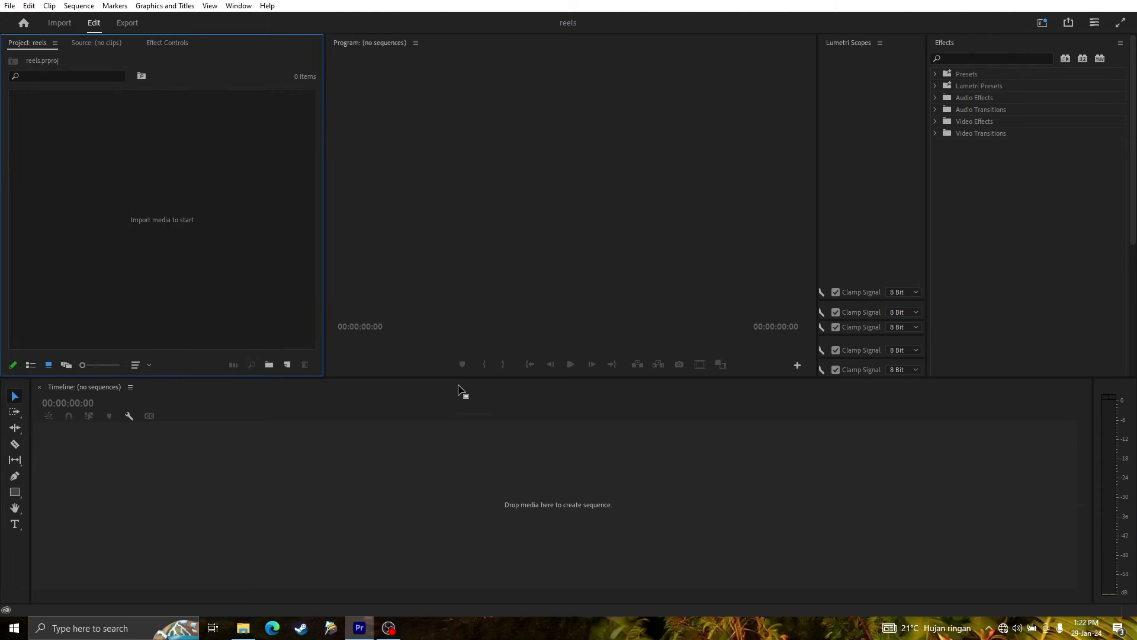
{"action": "left_click_drag", "start_coordinate": [454, 378], "coordinate": [454, 371]}
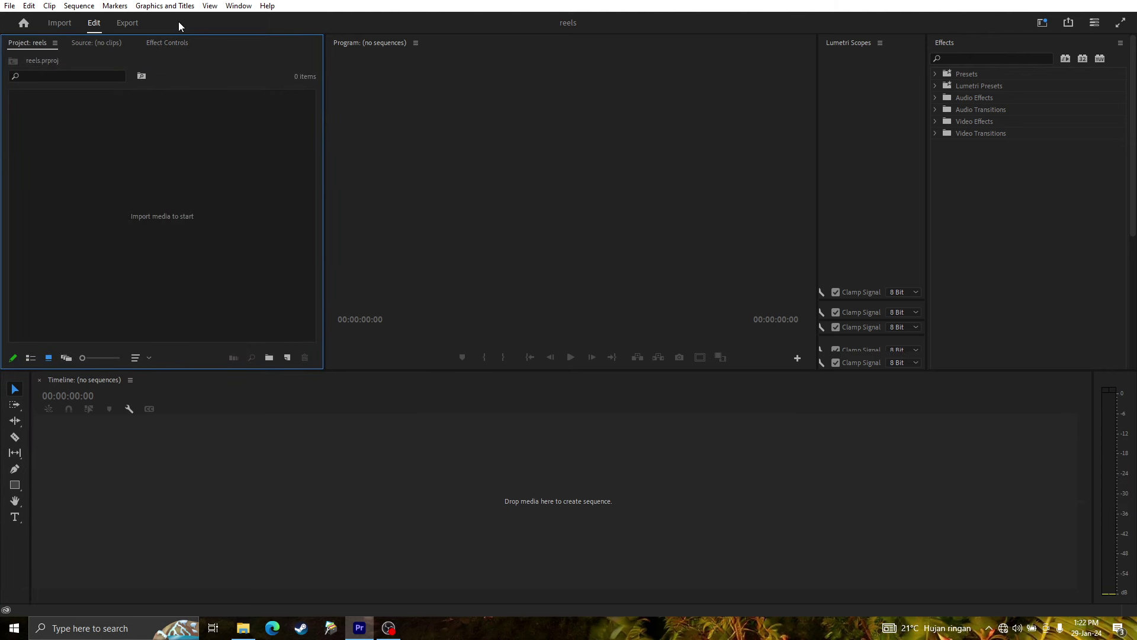
{"action": "left_click", "coordinate": [238, 6]}
- Save the current layout as a new workspace named JO
{"action": "mouse_move", "coordinate": [248, 20]}
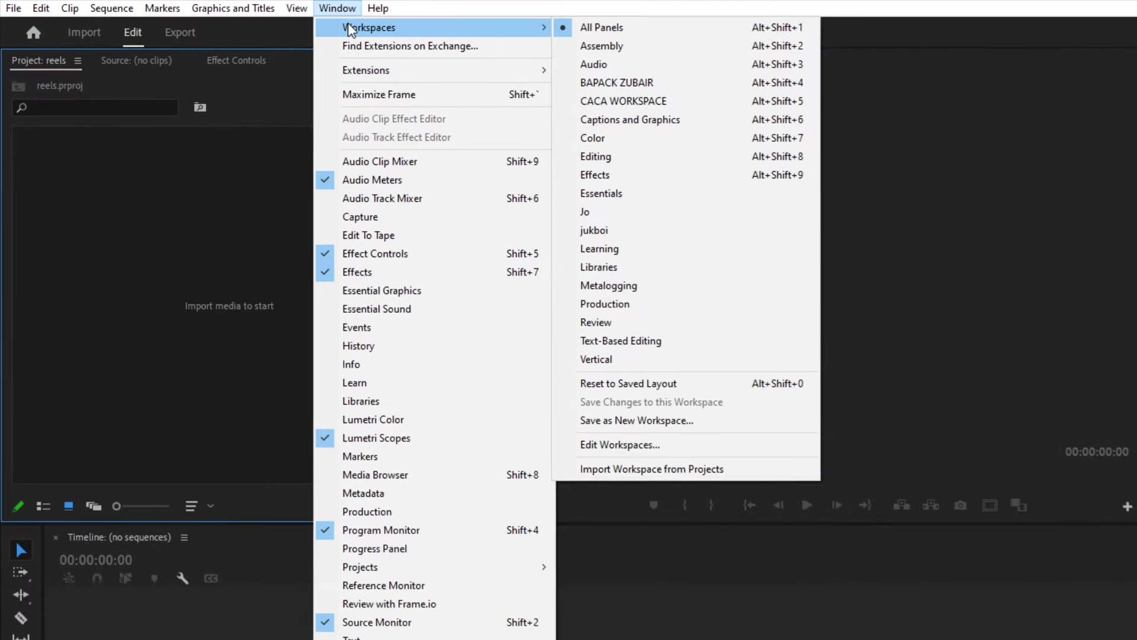
{"action": "left_click", "coordinate": [631, 422]}
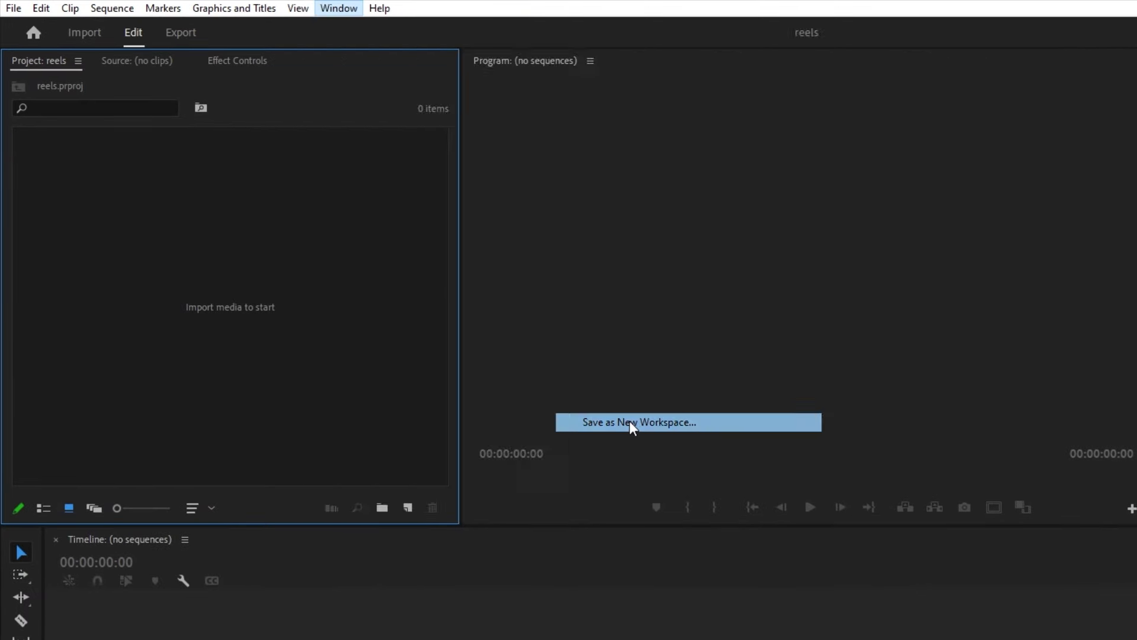
{"action": "type", "text": "J"}
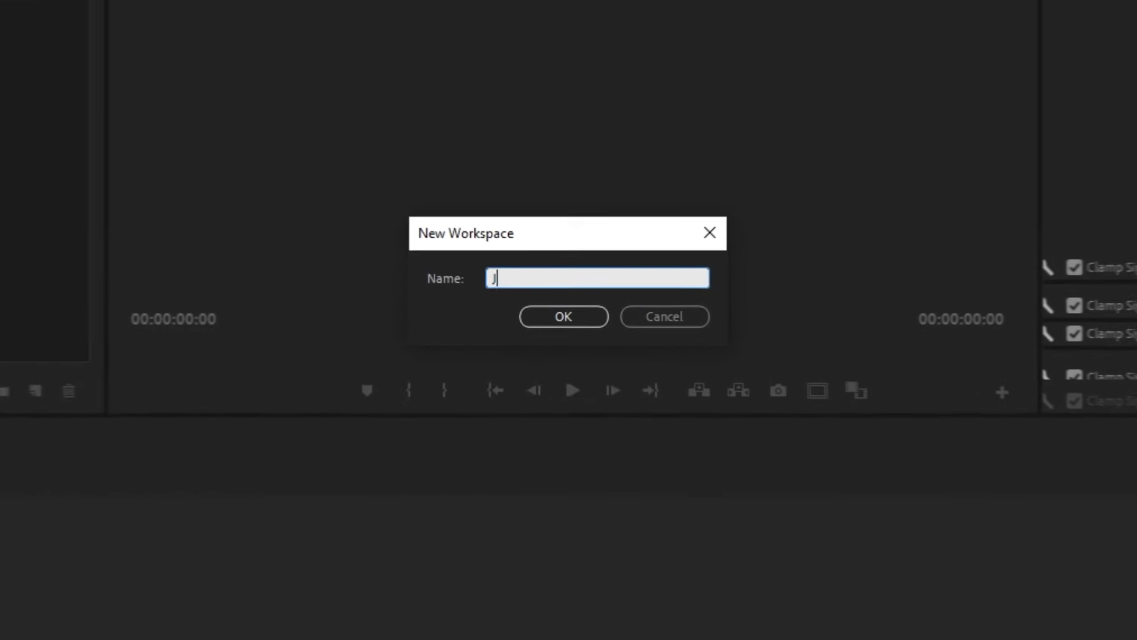
{"action": "type", "text": "O"}
{"action": "key", "text": "Return"}
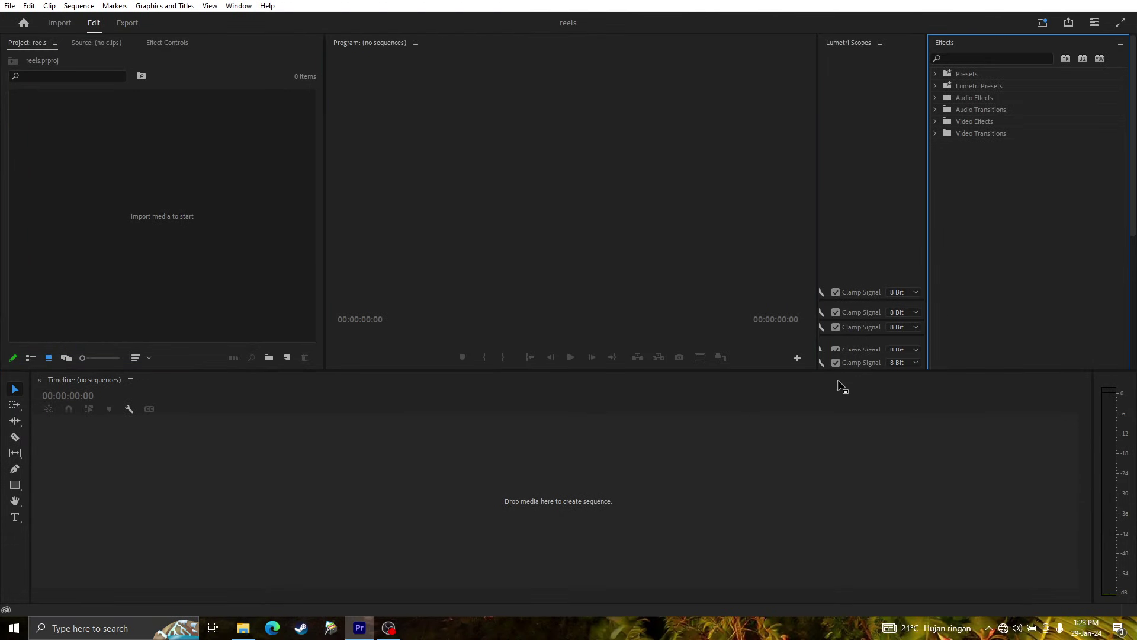
- Check that JO appears in the Workspaces list, then start dragging 041A9725.MP4 into Premiere
{"action": "left_click", "coordinate": [117, 309]}
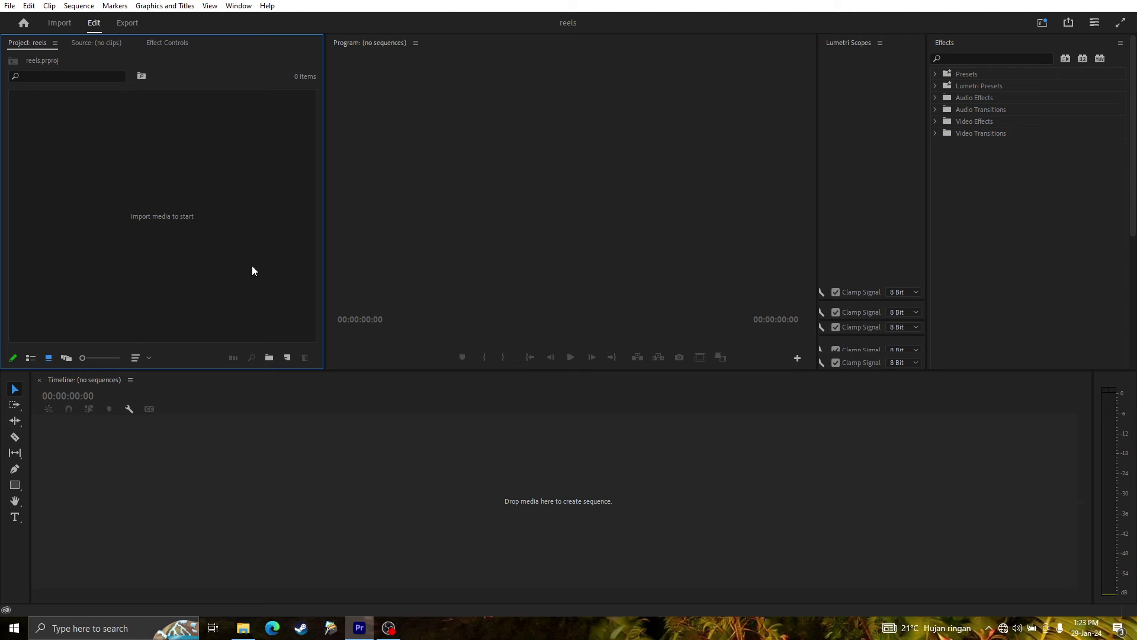
{"action": "left_click", "coordinate": [238, 6]}
{"action": "mouse_move", "coordinate": [379, 23]}
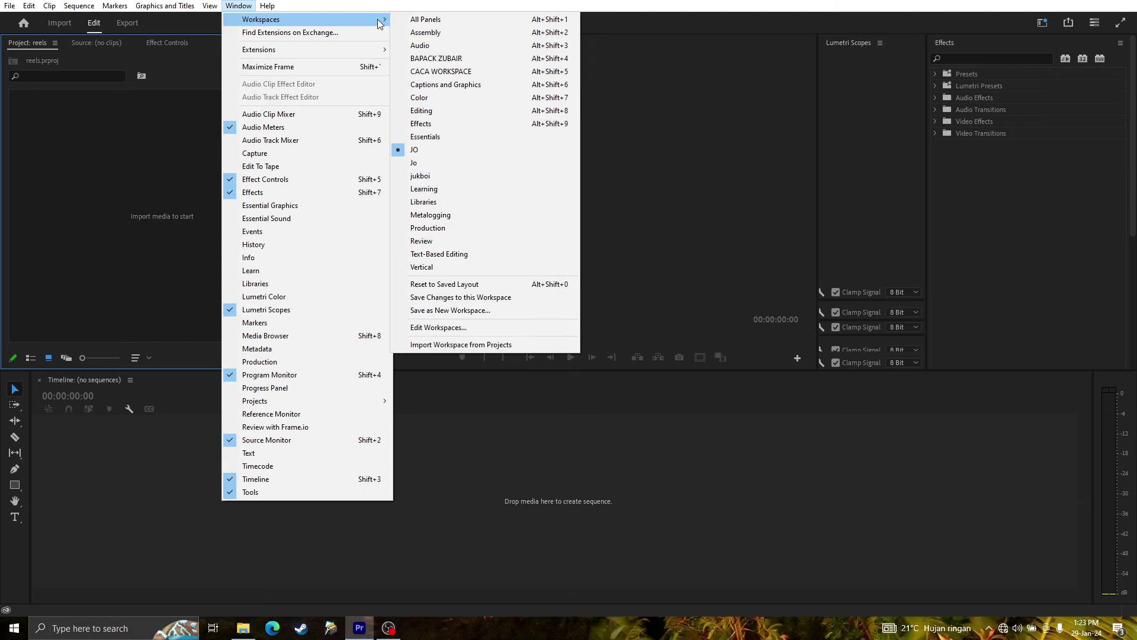
{"action": "left_click", "coordinate": [114, 194]}
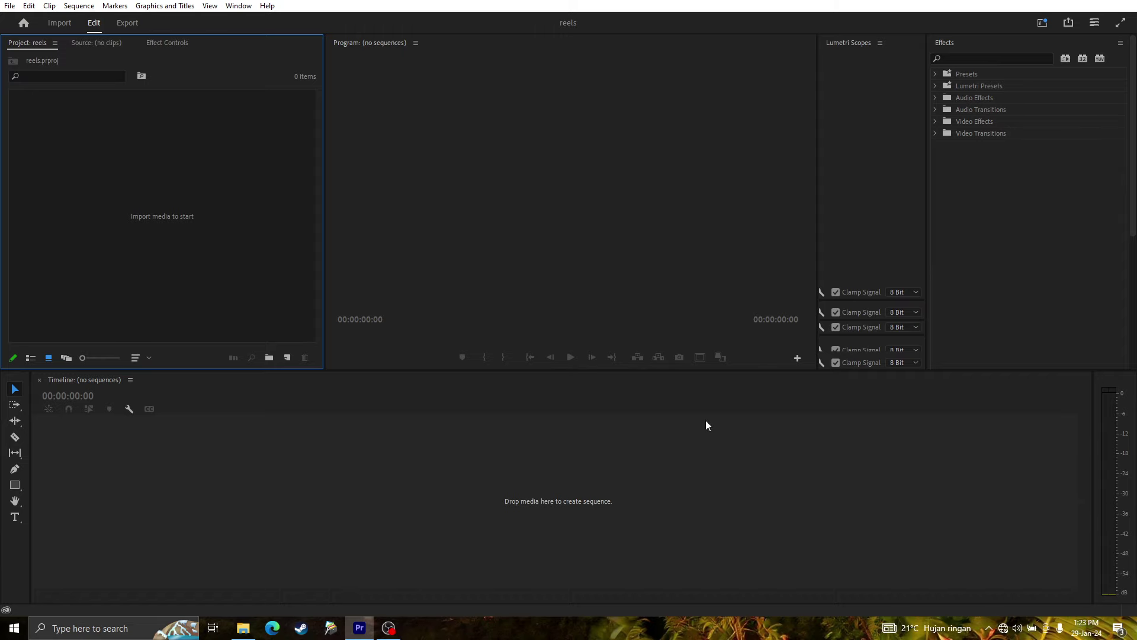
{"action": "left_click", "coordinate": [239, 6]}
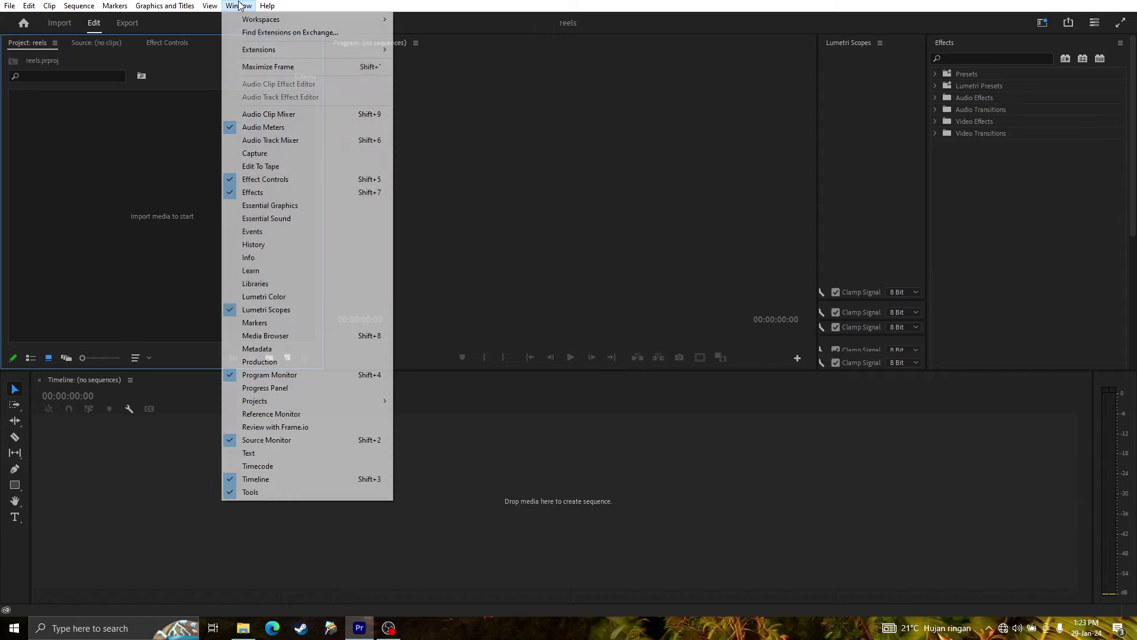
{"action": "mouse_move", "coordinate": [264, 19]}
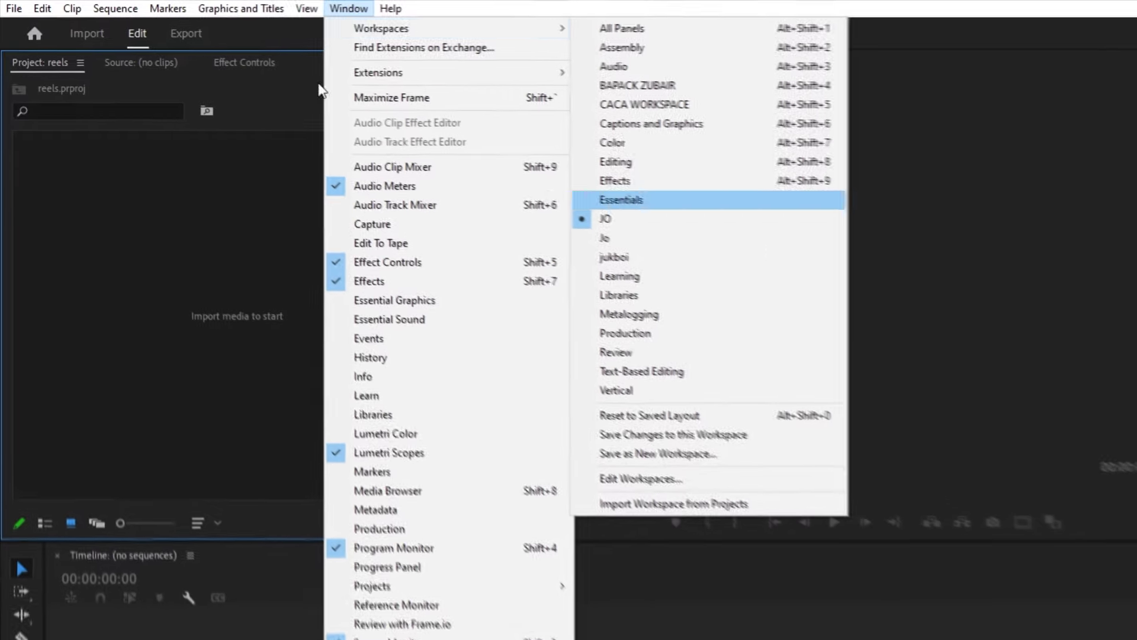
{"action": "mouse_move", "coordinate": [533, 29]}
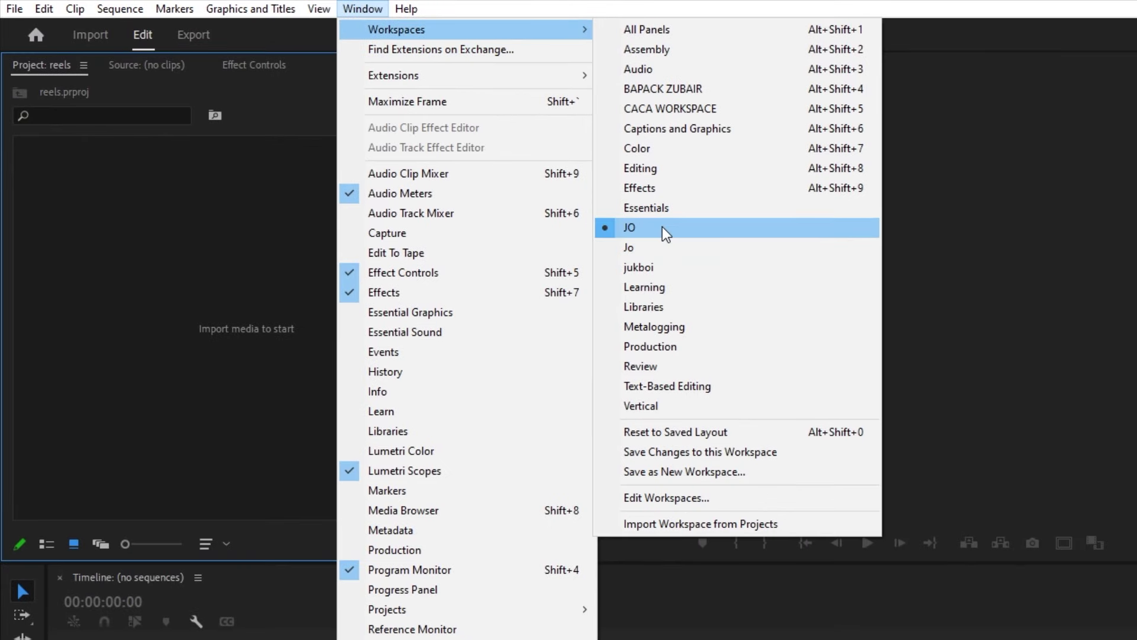
{"action": "left_click", "coordinate": [232, 219]}
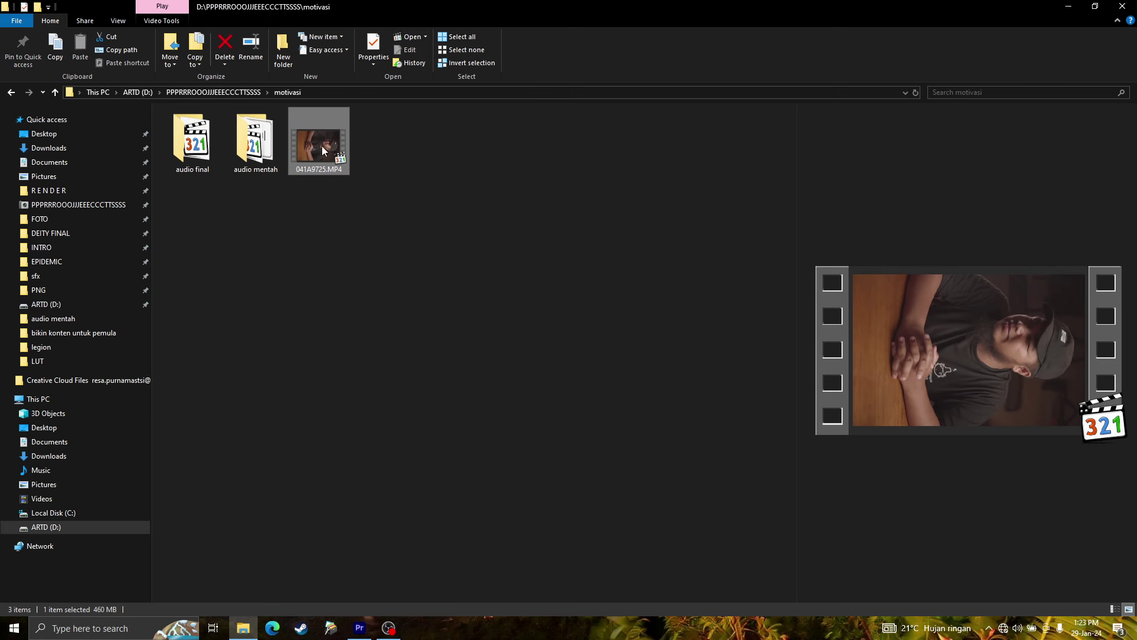
{"action": "left_click_drag", "start_coordinate": [323, 147], "coordinate": [173, 203]}
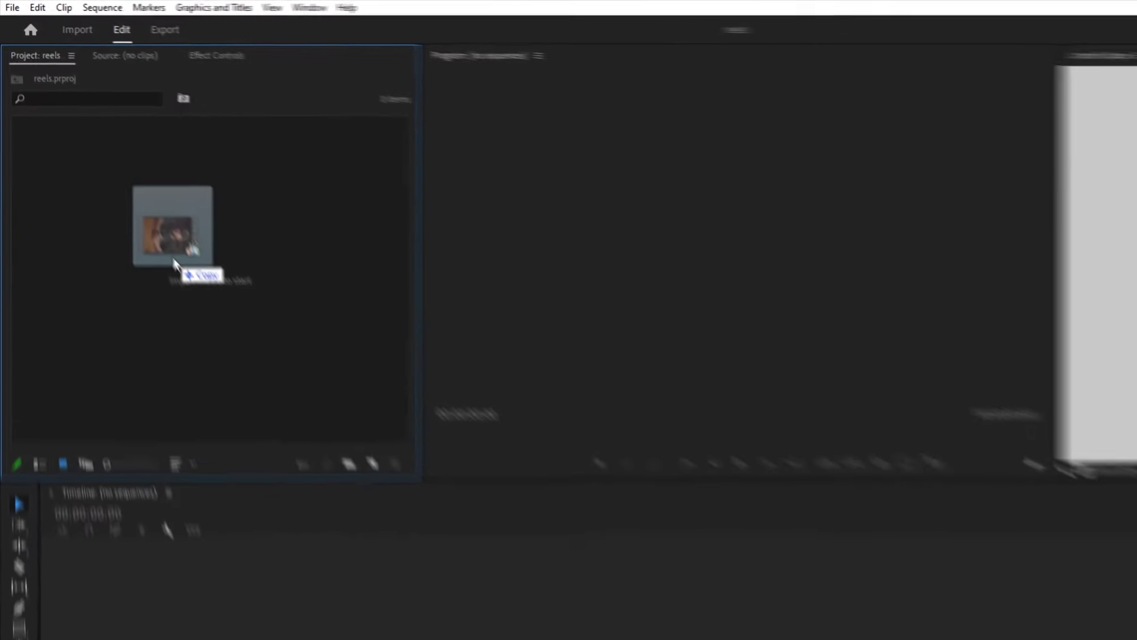
- Import 041A9725.MP4 into the Project panel and create sequence 041A9725 from it
{"action": "left_click_drag", "start_coordinate": [173, 207], "coordinate": [93, 263]}
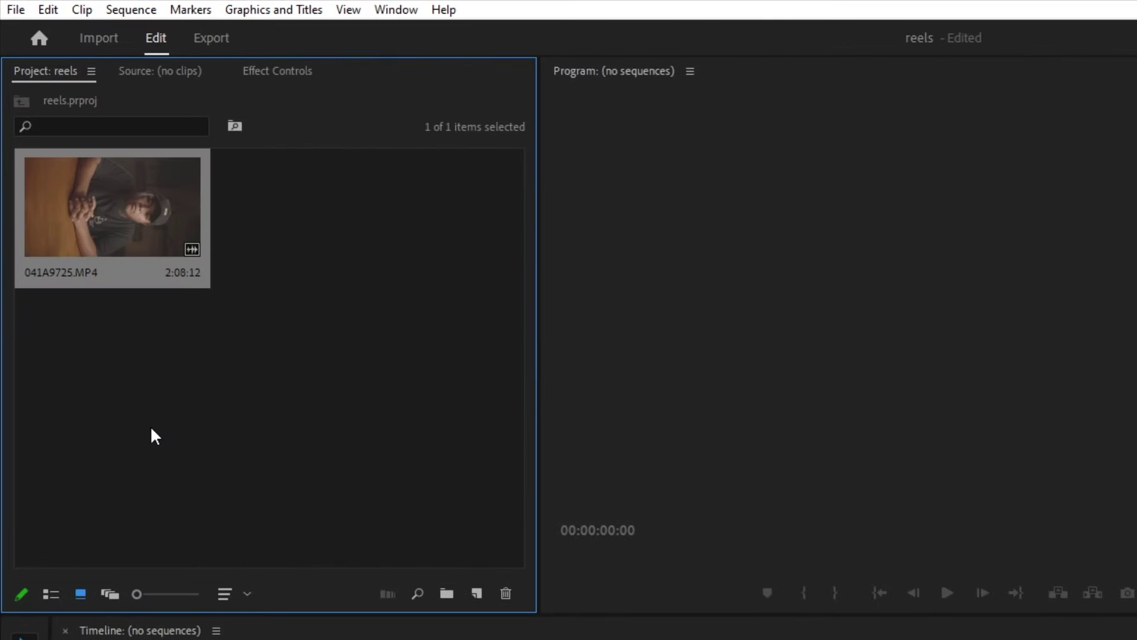
{"action": "left_click", "coordinate": [17, 10]}
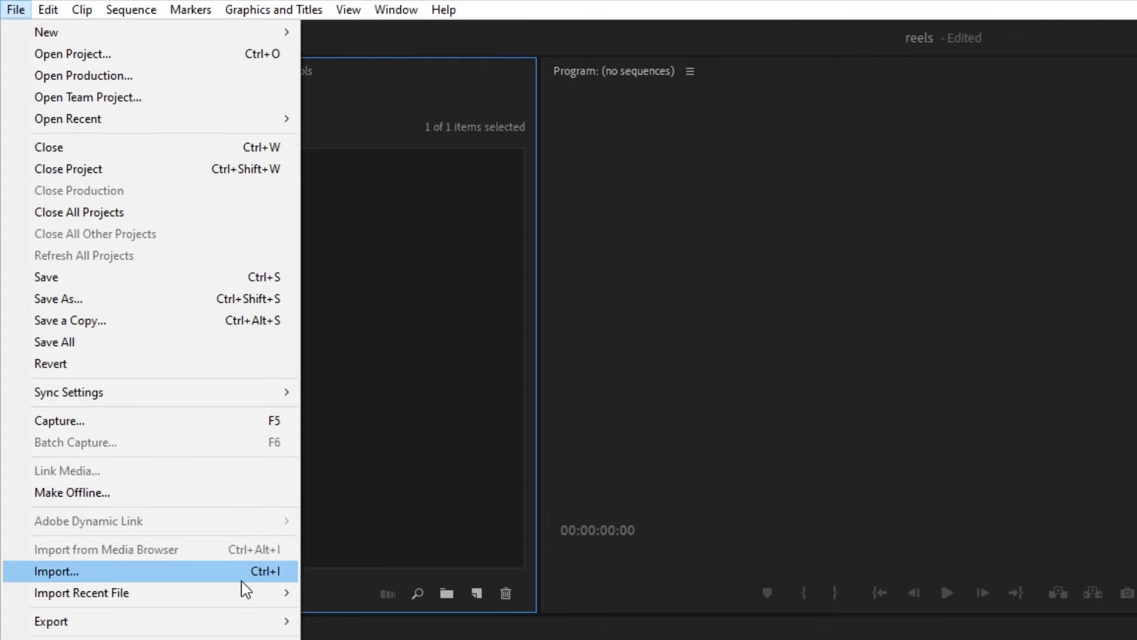
{"action": "left_click", "coordinate": [295, 573]}
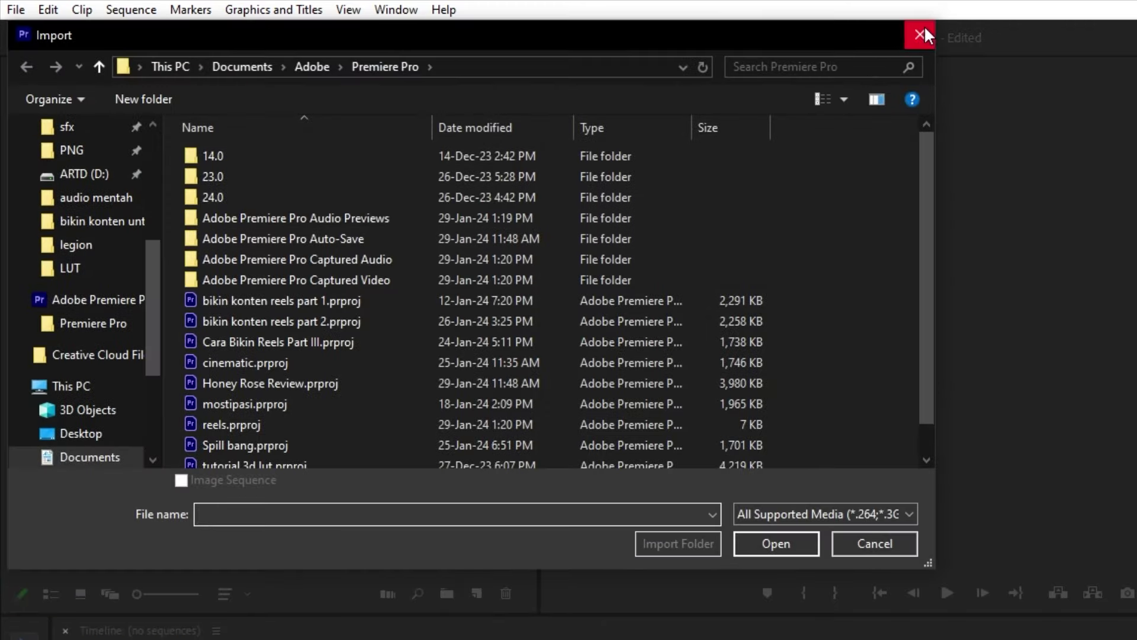
{"action": "left_click", "coordinate": [925, 30]}
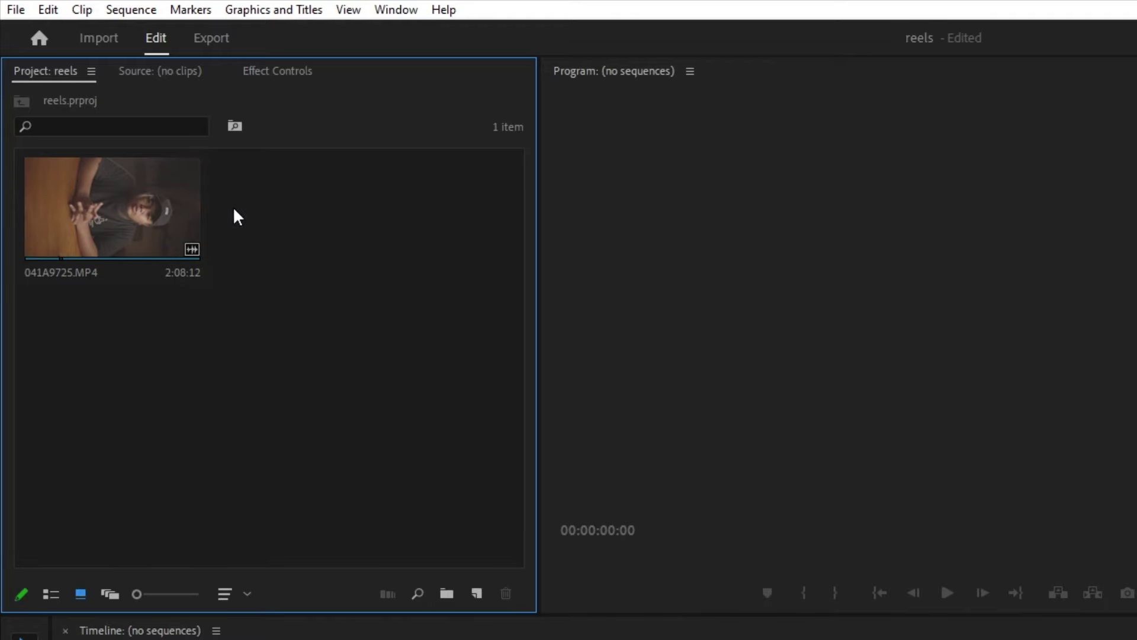
{"action": "left_click", "coordinate": [115, 208]}
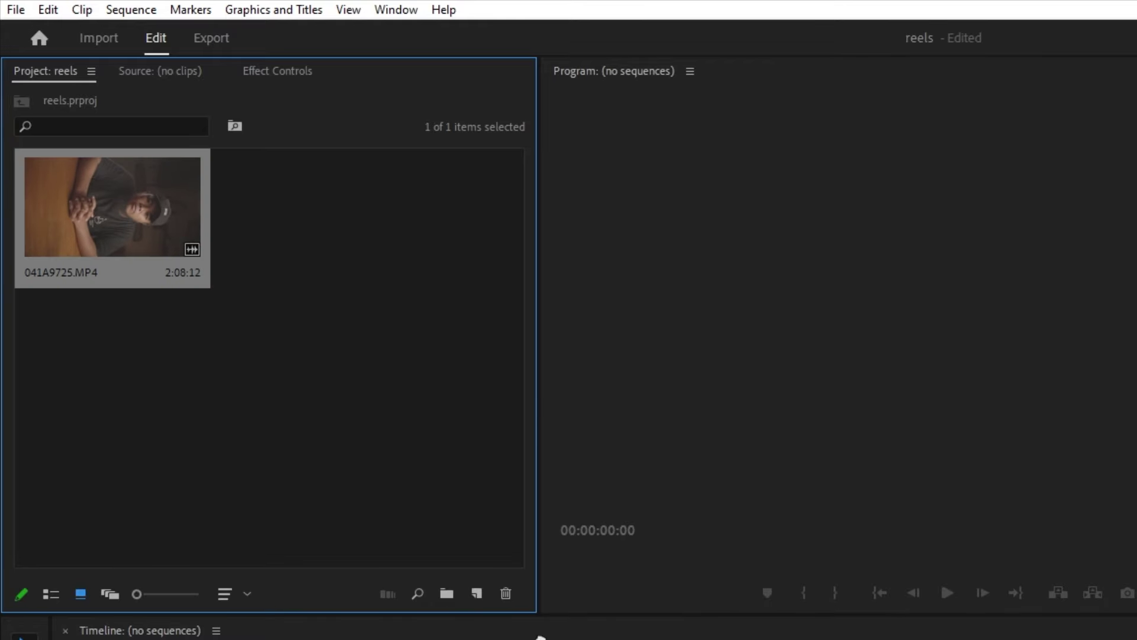
{"action": "left_click", "coordinate": [476, 592]}
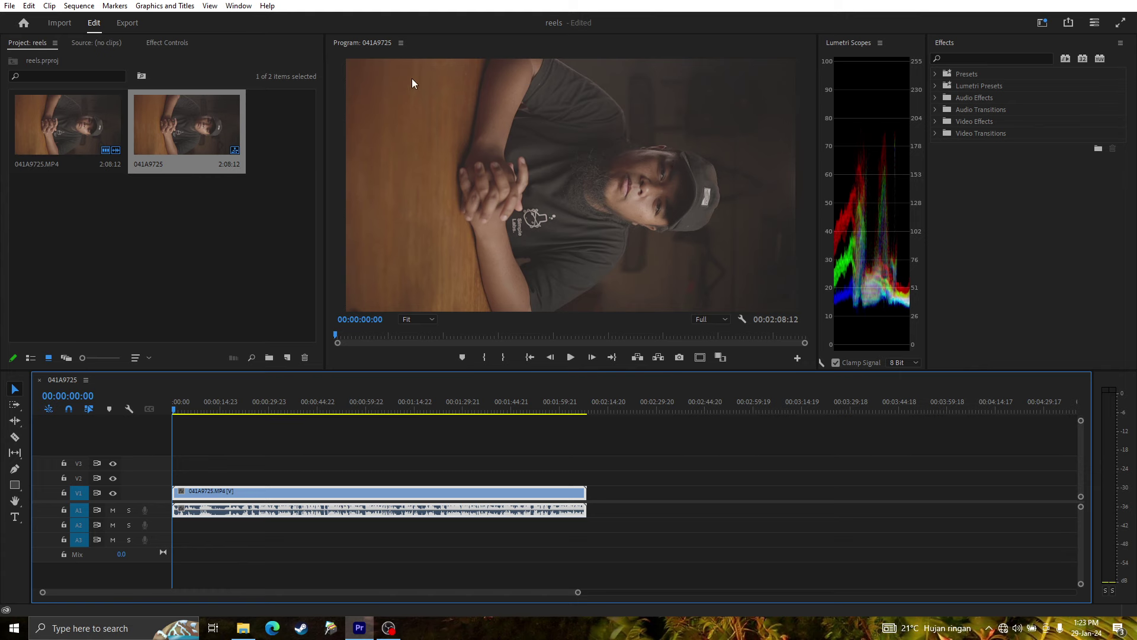
- In Sequence Settings, keep Custom editing mode and 23.976 fps frame rate
{"action": "left_click", "coordinate": [76, 7]}
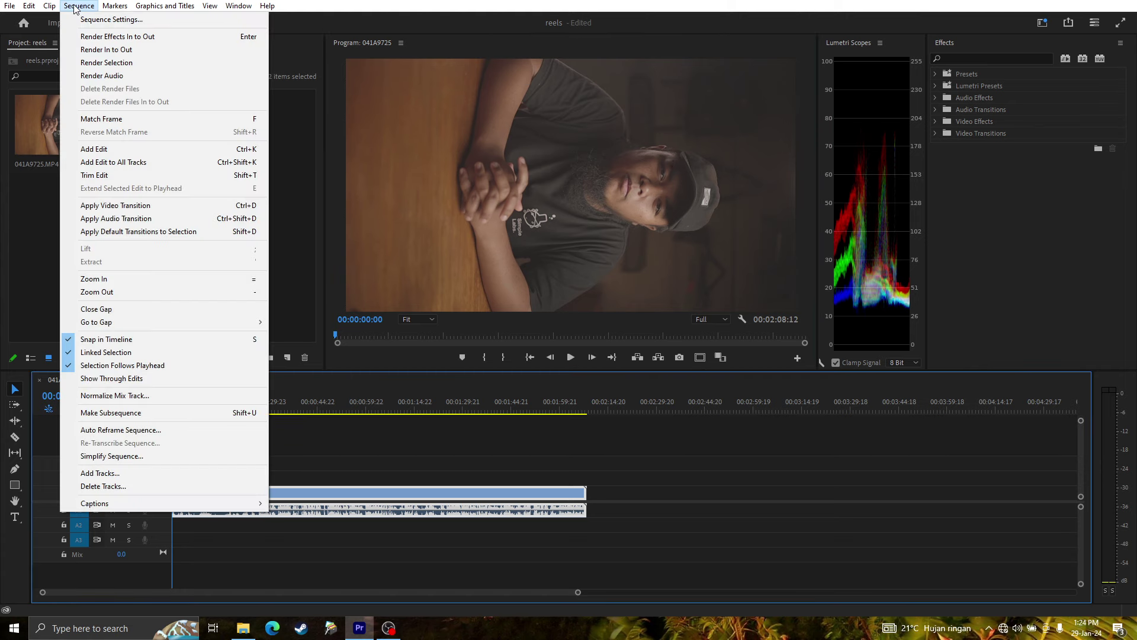
{"action": "left_click", "coordinate": [95, 21]}
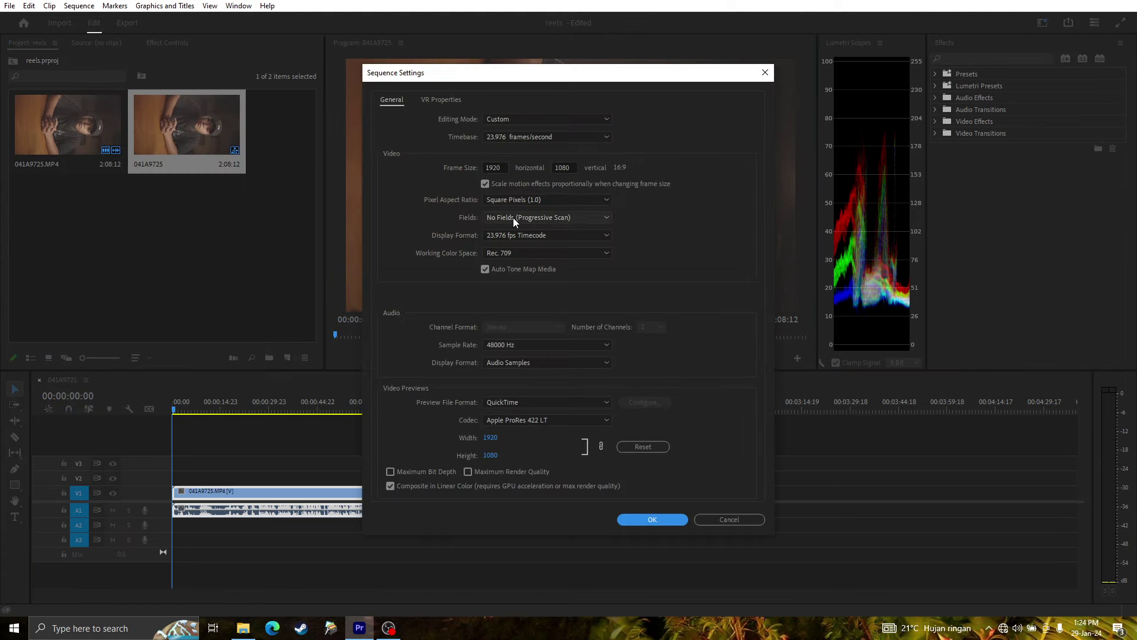
{"action": "left_click", "coordinate": [528, 118]}
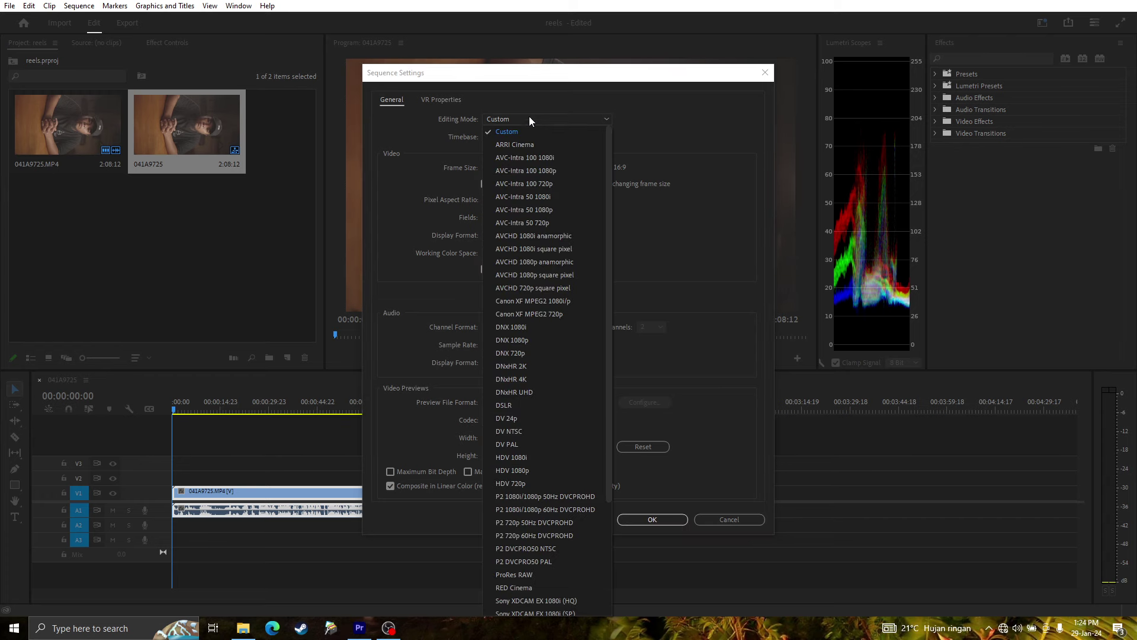
{"action": "scroll", "coordinate": [558, 475], "scroll_direction": "down", "scroll_amount": 3}
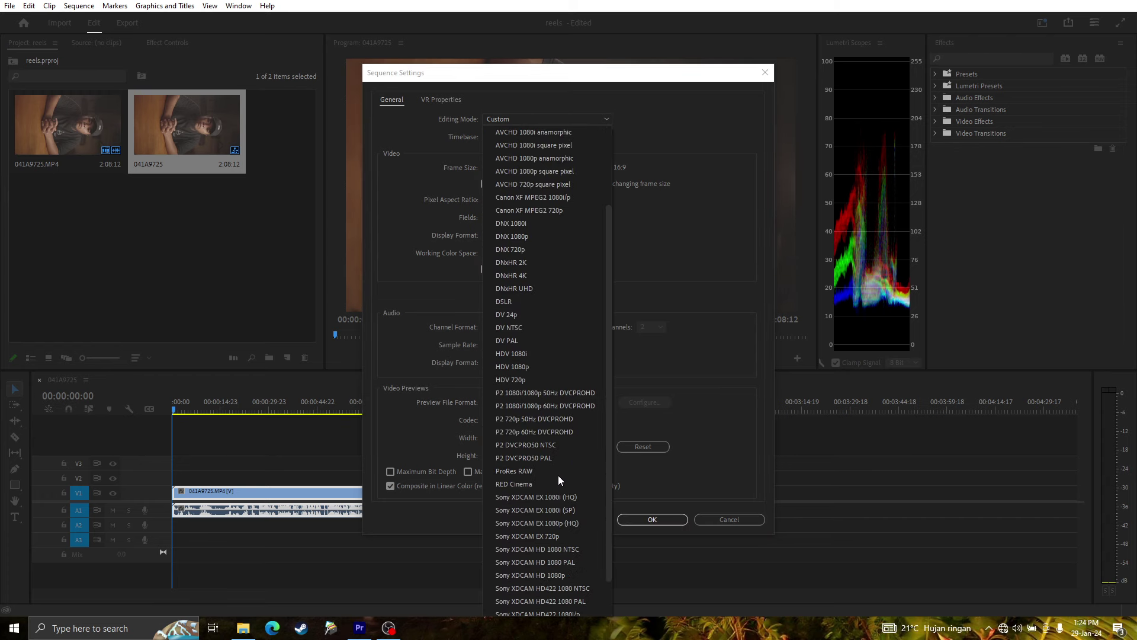
{"action": "scroll", "coordinate": [559, 440], "scroll_direction": "up", "scroll_amount": 3}
{"action": "left_click", "coordinate": [510, 131]}
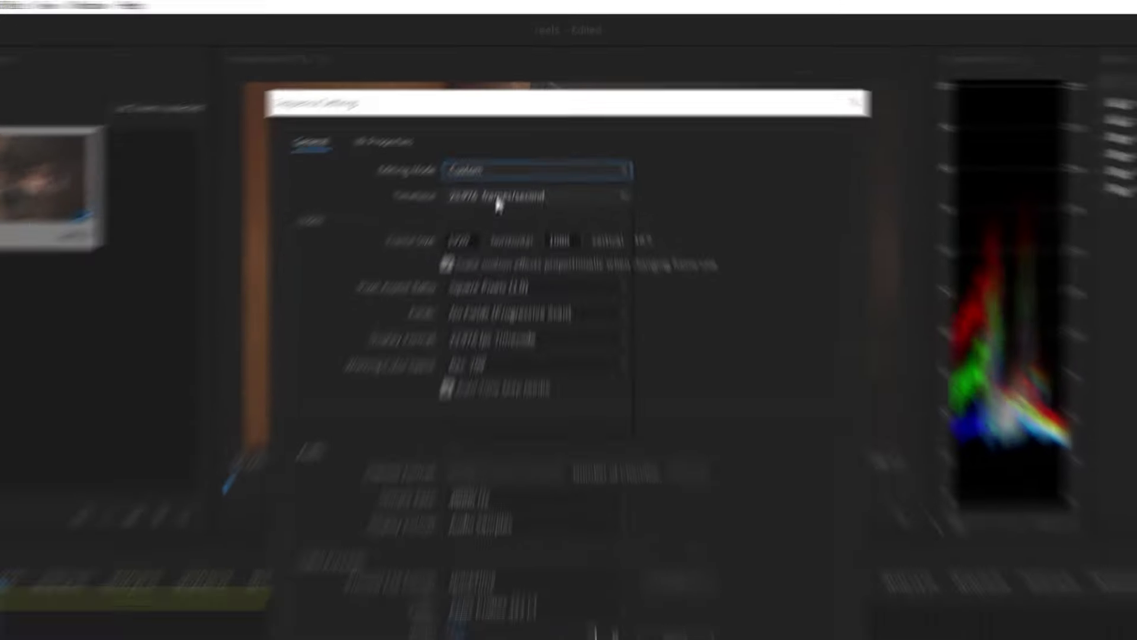
{"action": "left_click", "coordinate": [519, 138]}
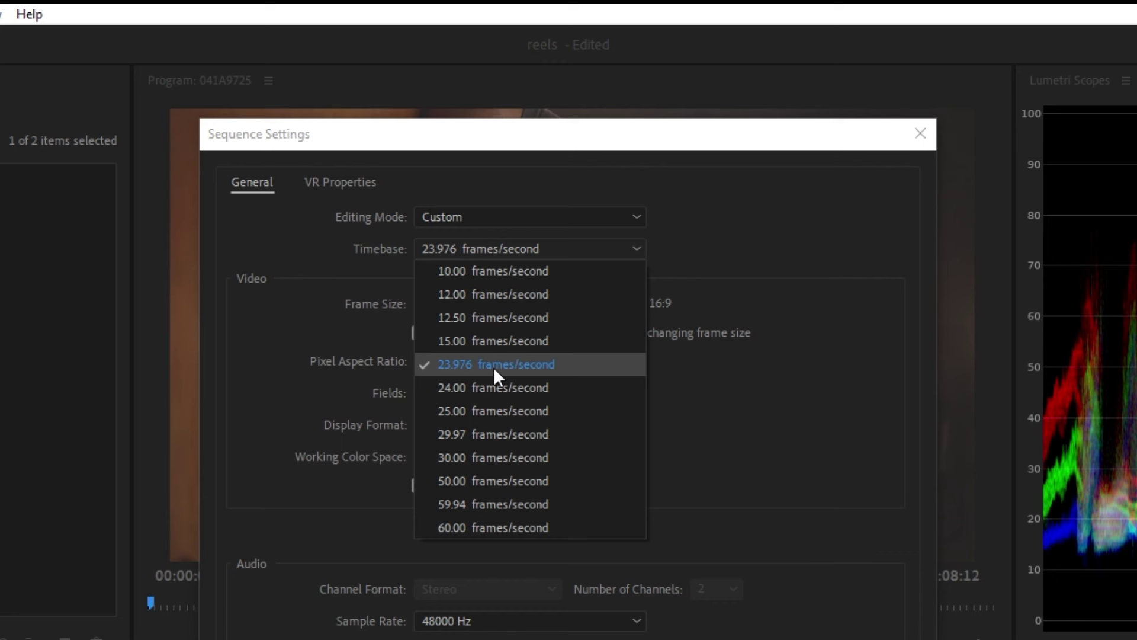
{"action": "left_click", "coordinate": [495, 367]}
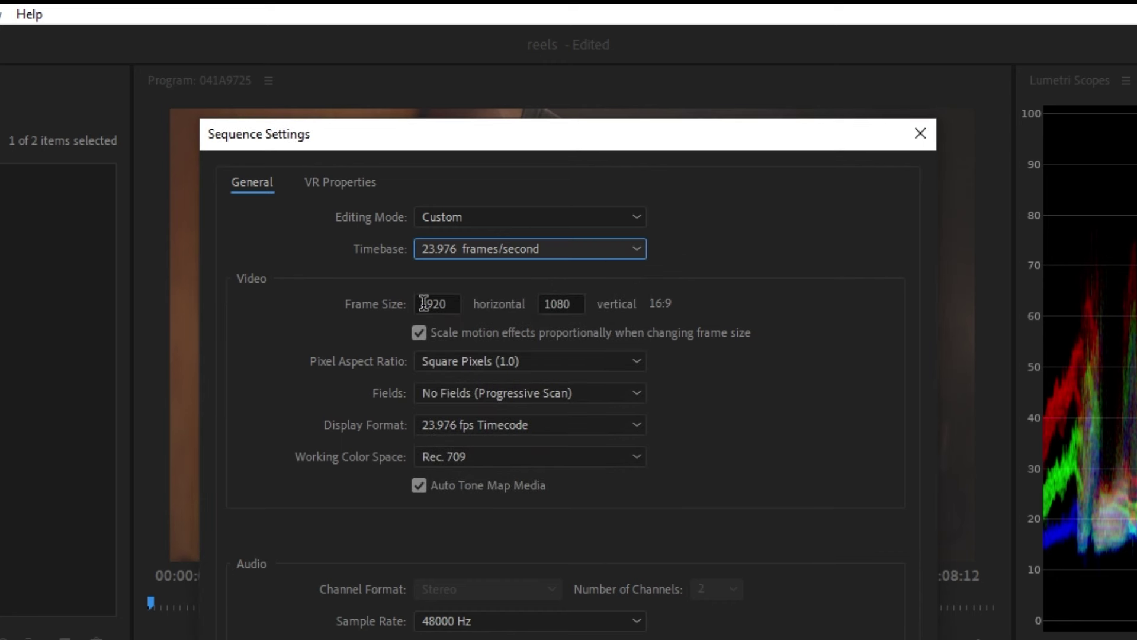
- Set the frame size to 1080 × 1920 and accept the new settings
{"action": "double_click", "coordinate": [452, 303]}
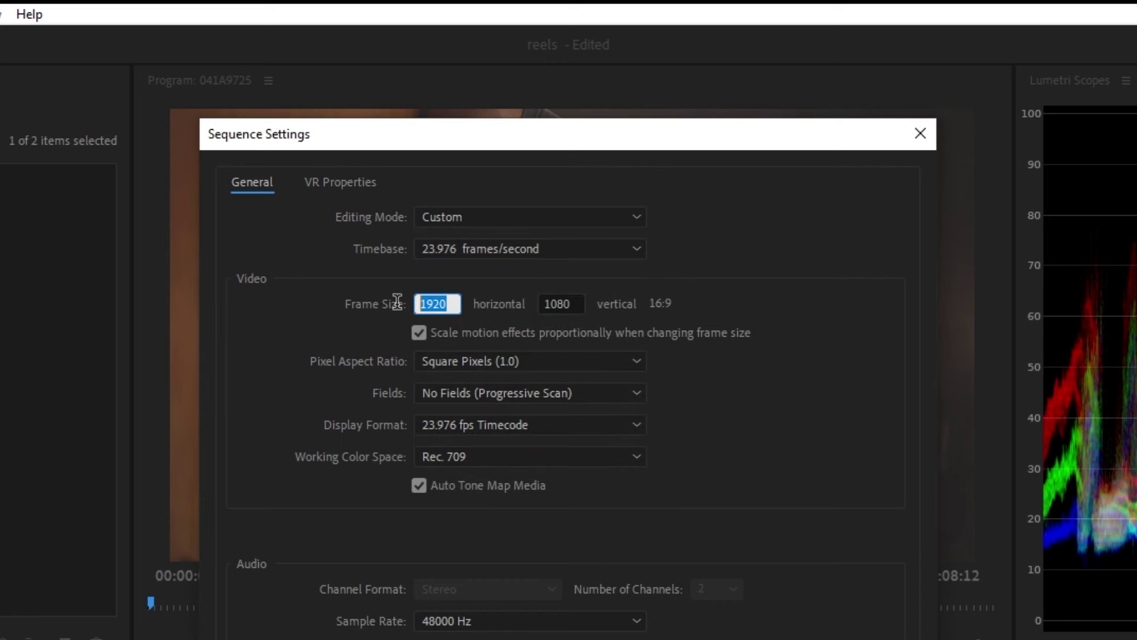
{"action": "double_click", "coordinate": [572, 303]}
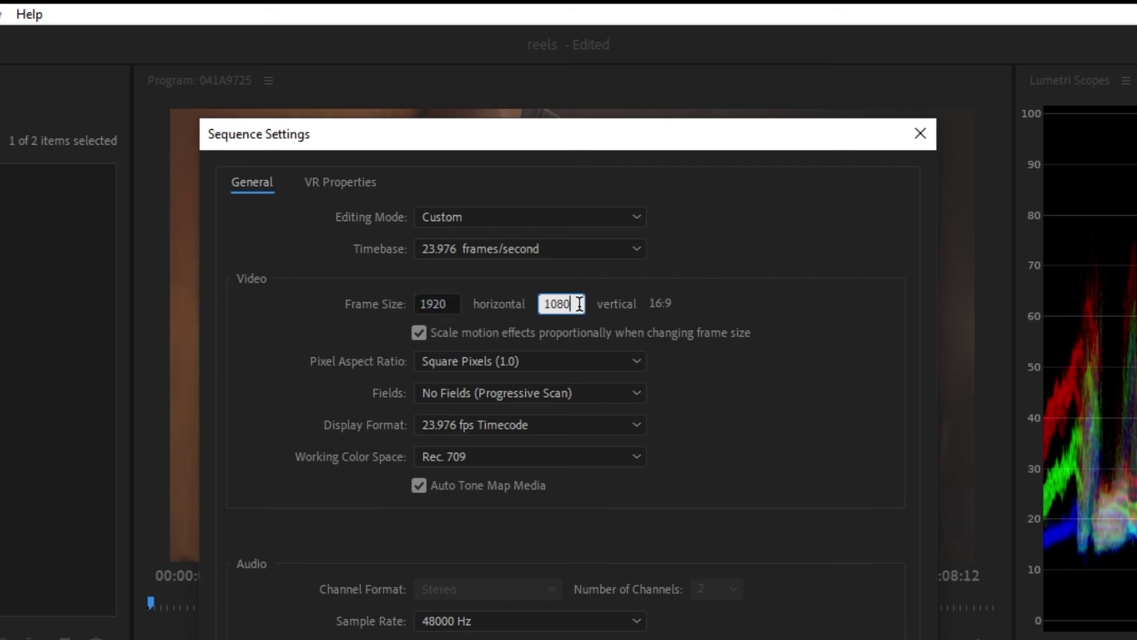
{"action": "double_click", "coordinate": [453, 303]}
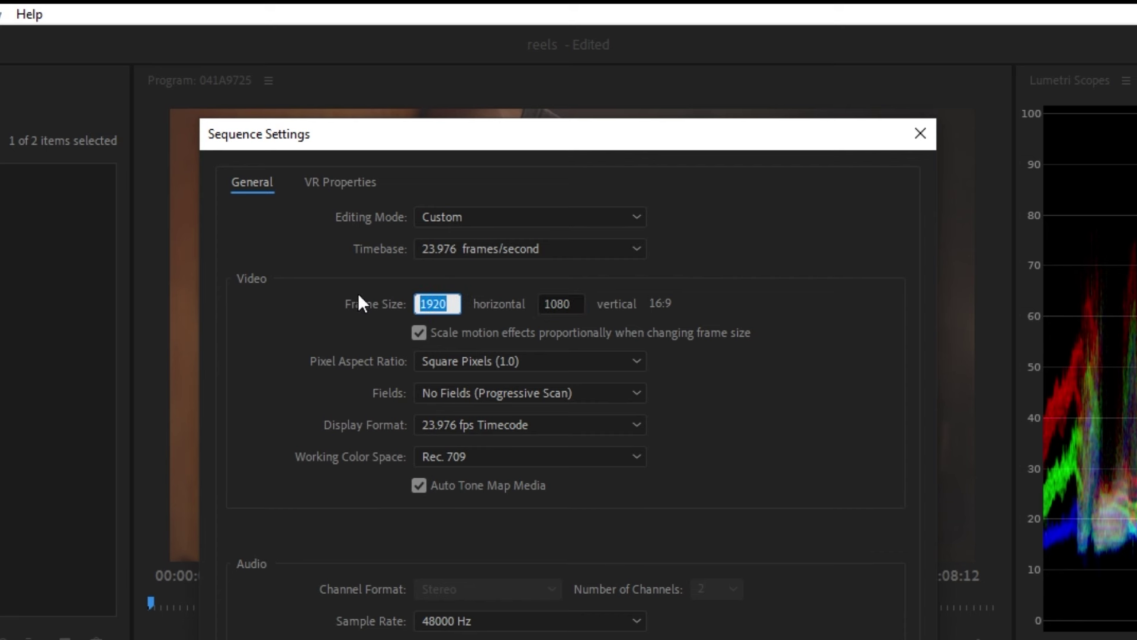
{"action": "type", "text": "1080"}
{"action": "double_click", "coordinate": [574, 303]}
{"action": "type", "text": "1920"}
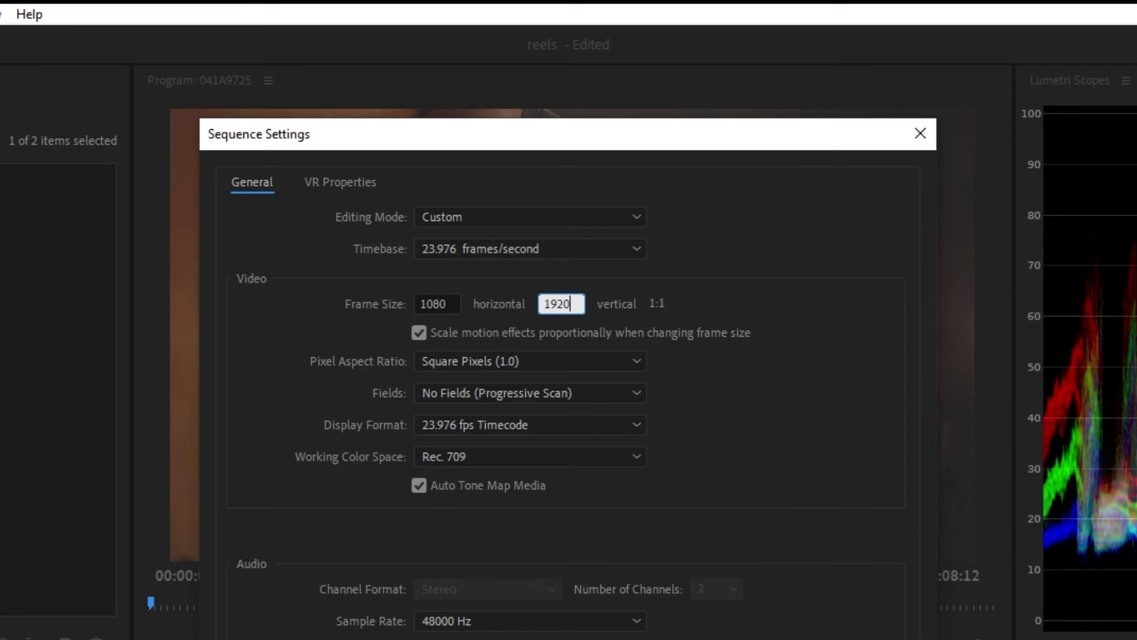
{"action": "key", "text": "Return"}
{"action": "left_click", "coordinate": [688, 581]}
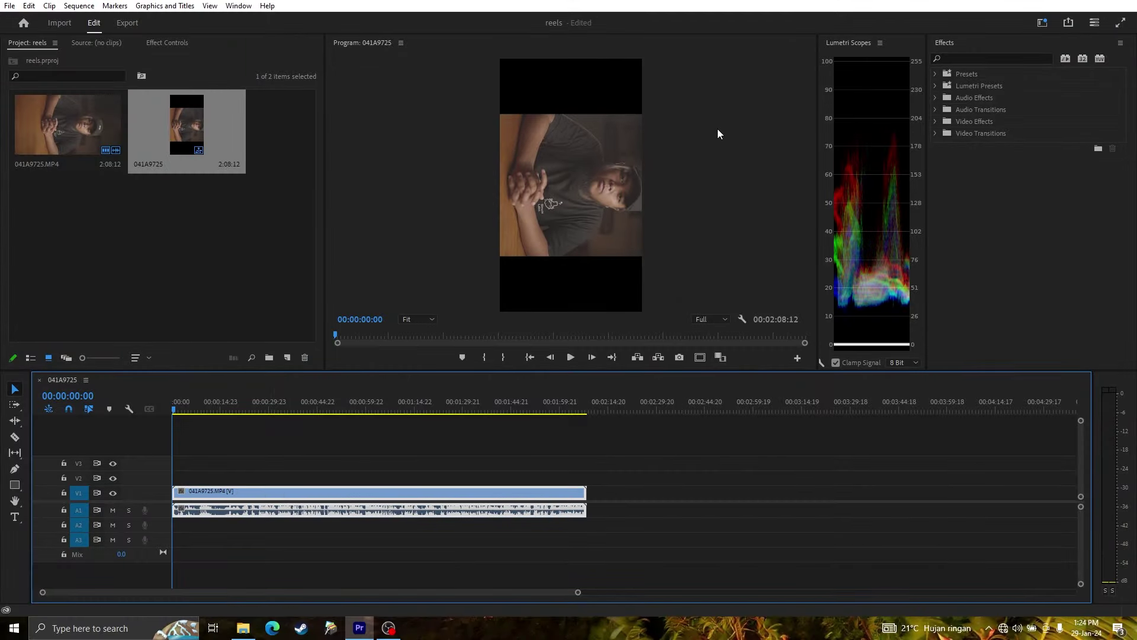
- Set the clip's Motion rotation to -90° in Effect Controls
{"action": "left_click", "coordinate": [160, 43]}
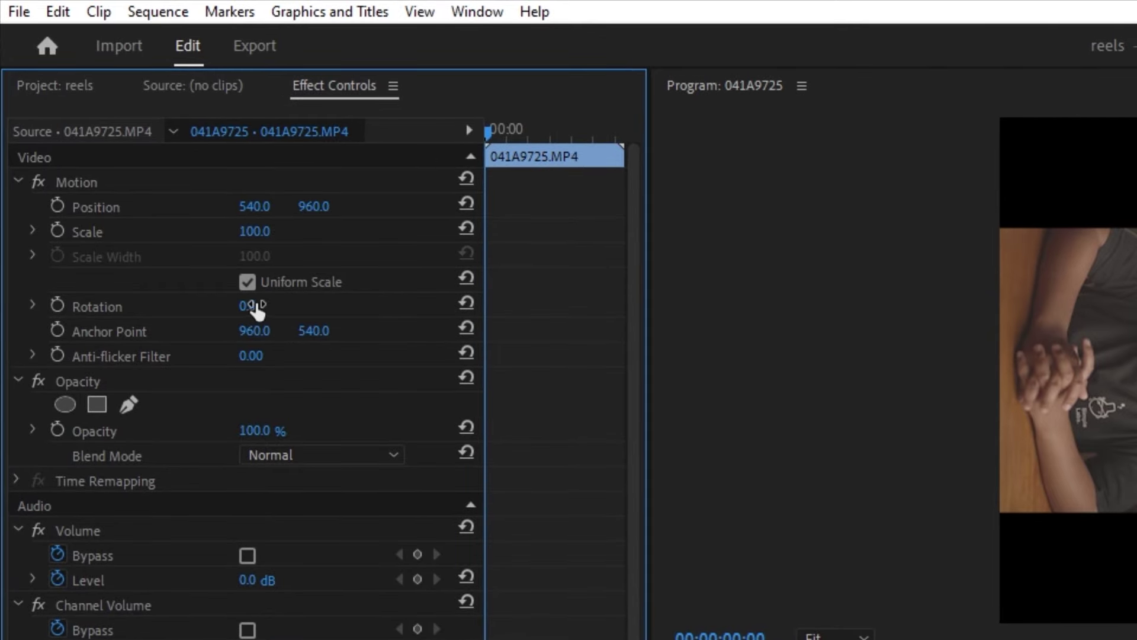
{"action": "left_click", "coordinate": [255, 305]}
{"action": "type", "text": "-90"}
{"action": "key", "text": "Return"}
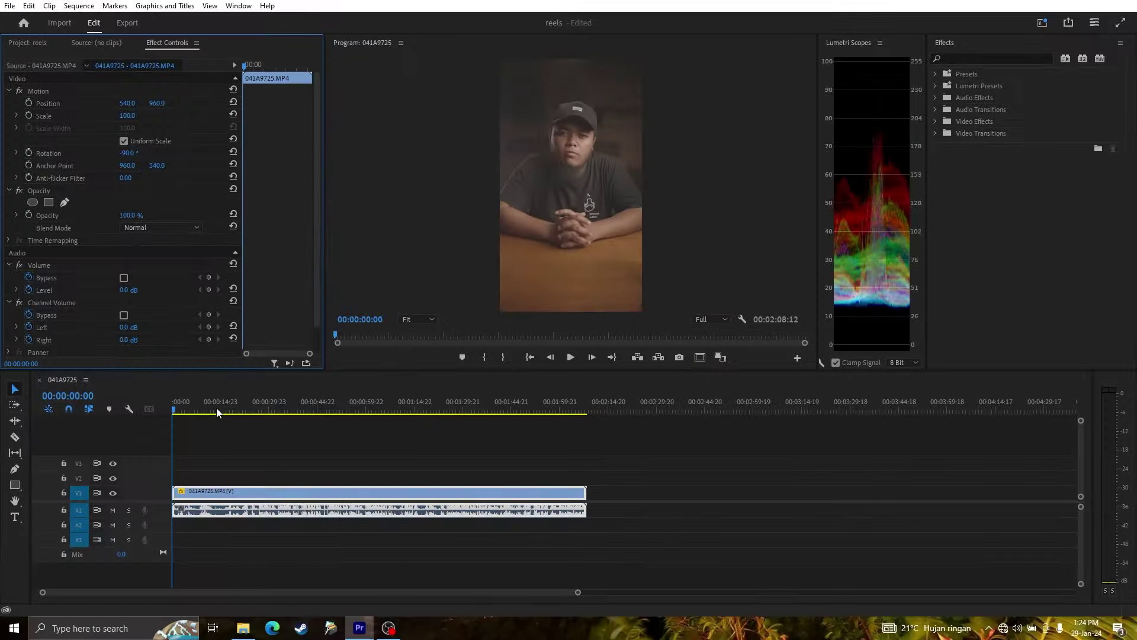
- Scrub the timeline between 00:00:34:15 and 00:00:27:16 to check the upright clip
{"action": "left_click", "coordinate": [285, 399]}
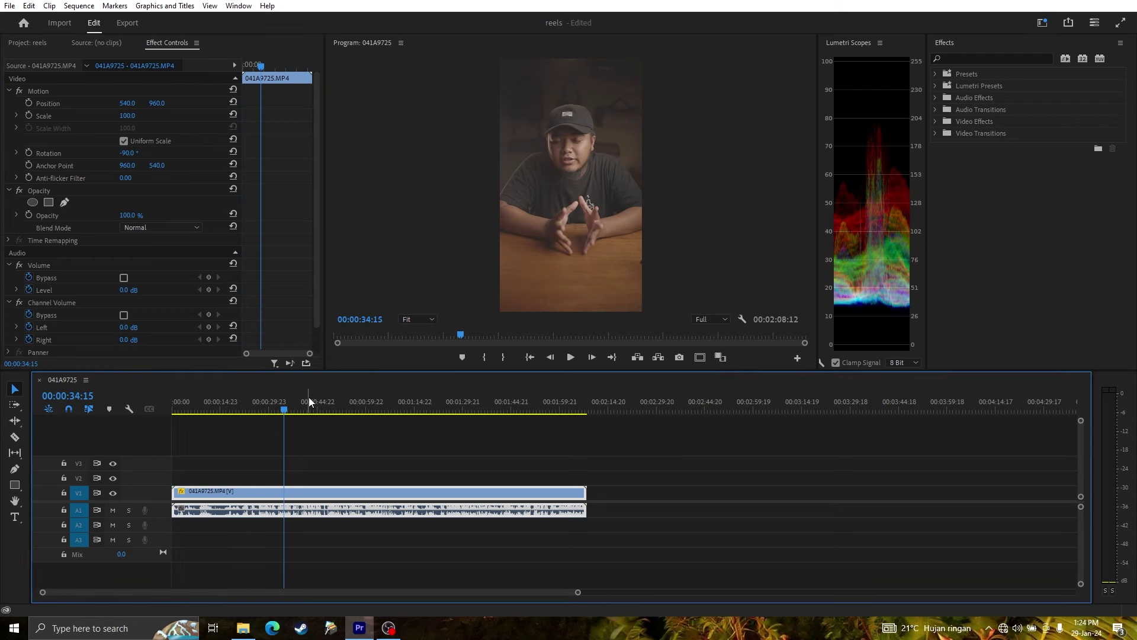
{"action": "left_click", "coordinate": [322, 401]}
{"action": "left_click", "coordinate": [357, 402]}
{"action": "left_click", "coordinate": [375, 408]}
{"action": "left_click", "coordinate": [324, 409]}
{"action": "left_click", "coordinate": [273, 410]}
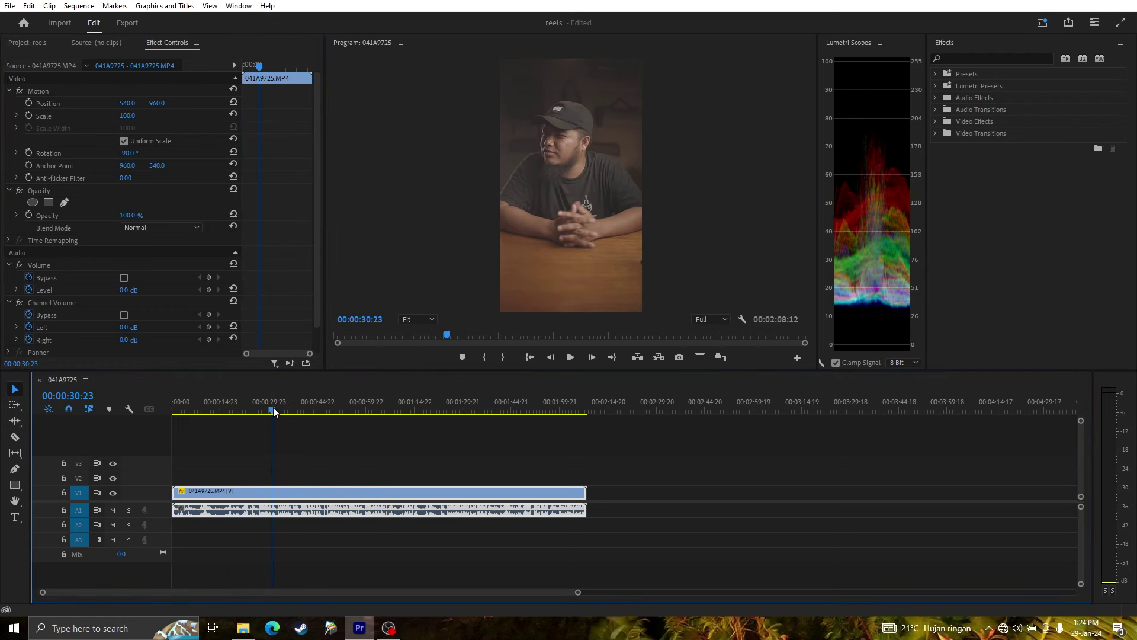
{"action": "left_click", "coordinate": [263, 411]}
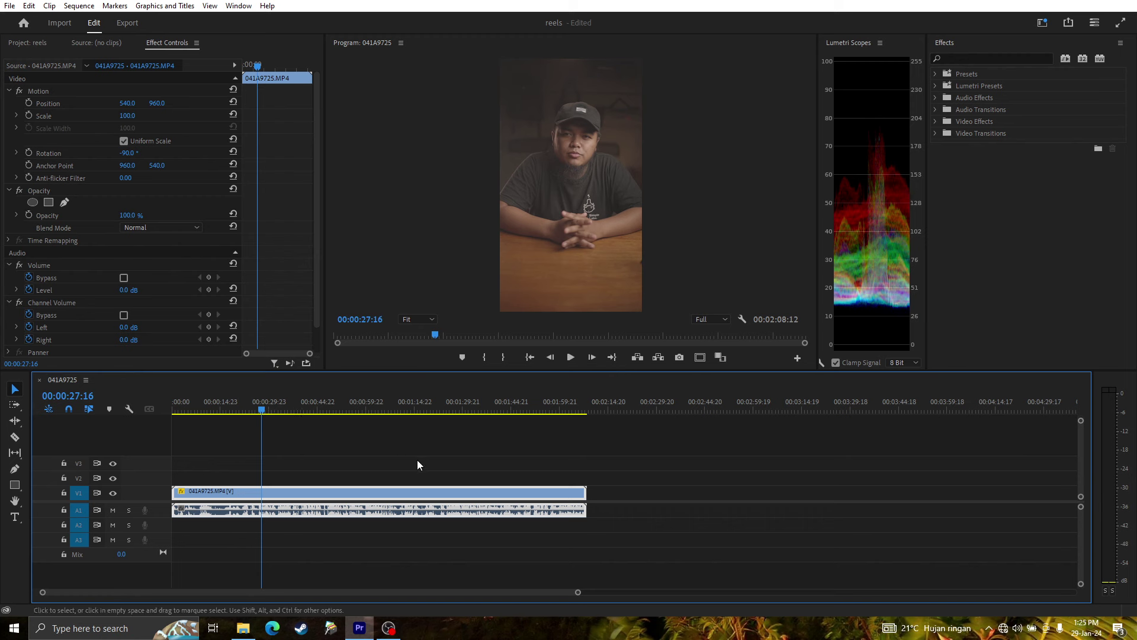
- Park the playhead at 00:00:34:06, then drag motivasi.wav from the audio final folder toward Premiere
{"action": "left_click", "coordinate": [277, 407]}
{"action": "left_click_drag", "start_coordinate": [279, 404], "coordinate": [282, 405]}
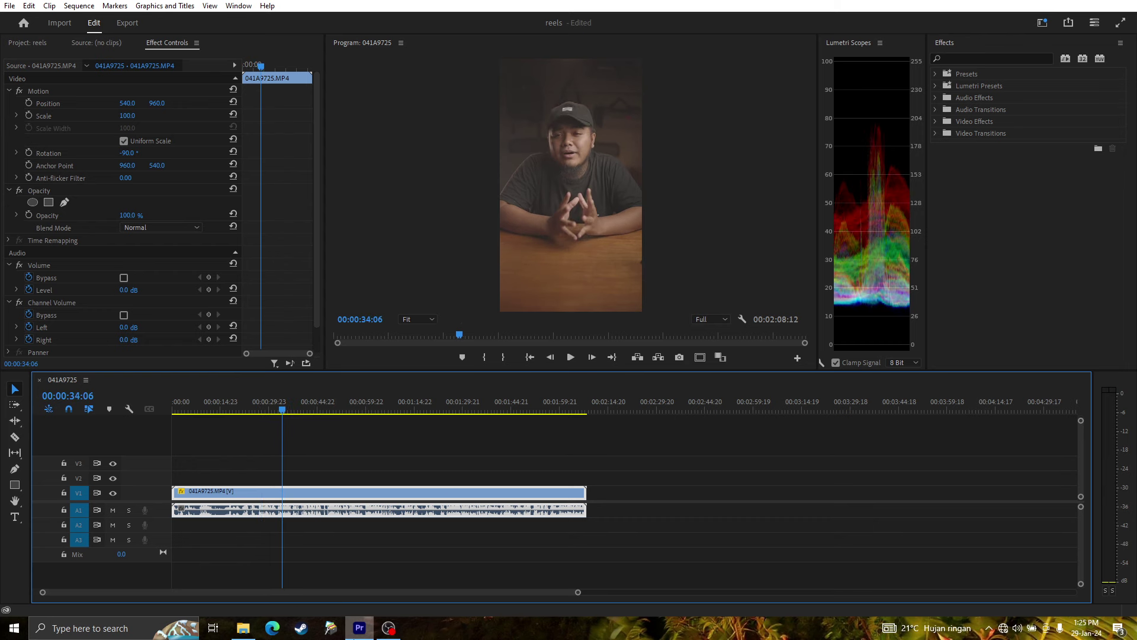
{"action": "left_click", "coordinate": [359, 628]}
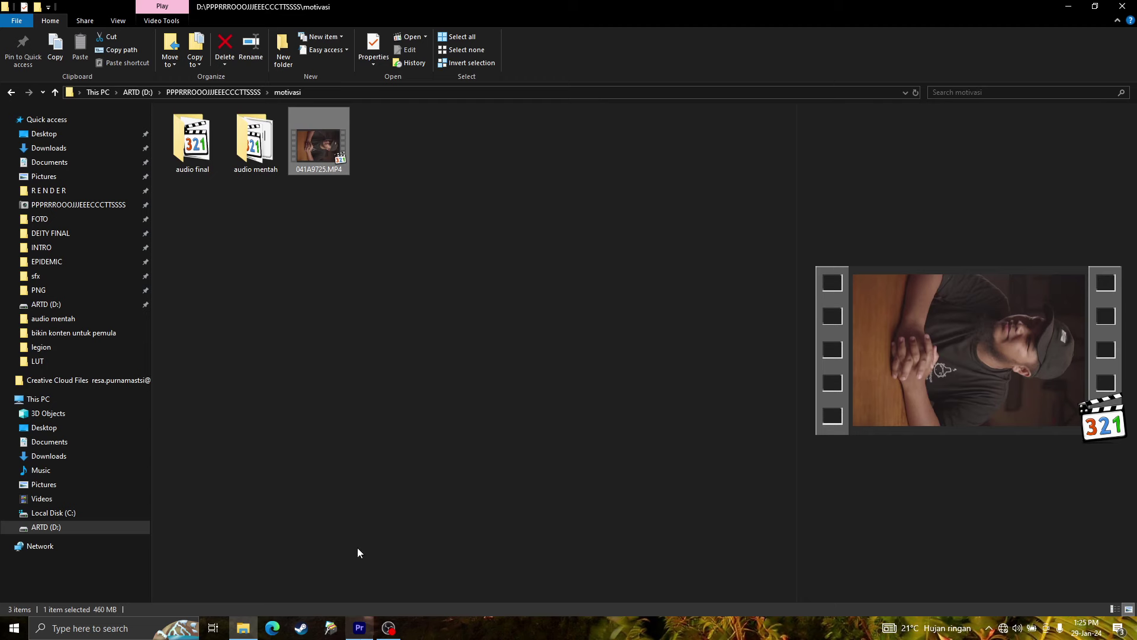
{"action": "double_click", "coordinate": [181, 153]}
{"action": "mouse_move", "coordinate": [195, 127]}
{"action": "left_mouse_down"}
{"action": "mouse_move", "coordinate": [373, 600]}
{"action": "mouse_move", "coordinate": [236, 536]}
{"action": "left_mouse_up"}
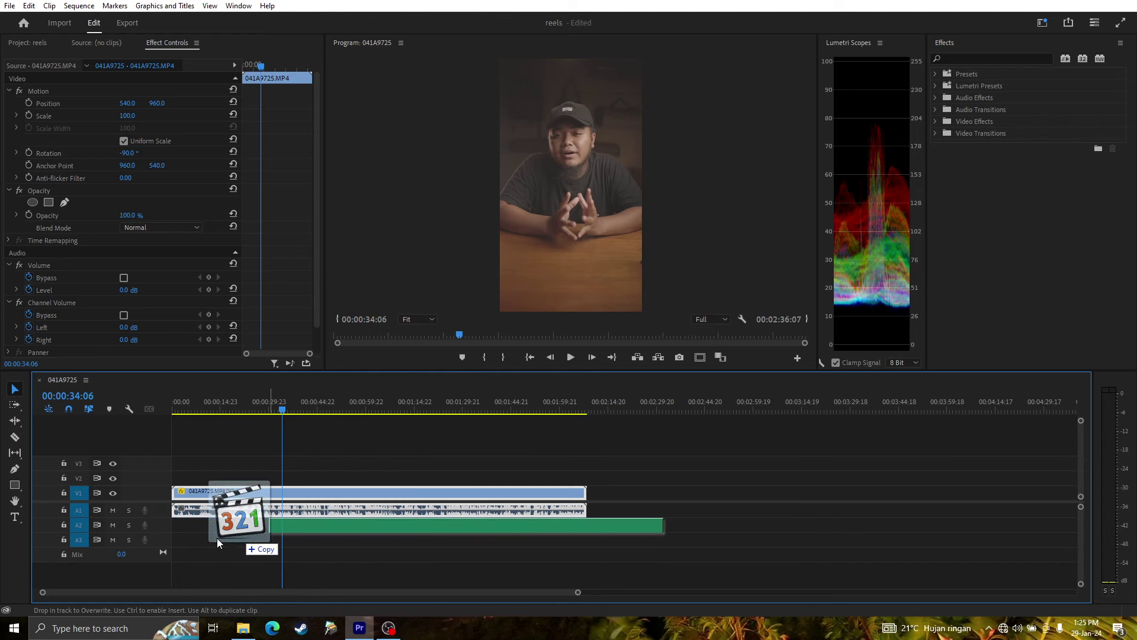
- Add motivasi.wav to the project media and place it on audio track A2
{"action": "left_click_drag", "start_coordinate": [235, 536], "coordinate": [193, 537]}
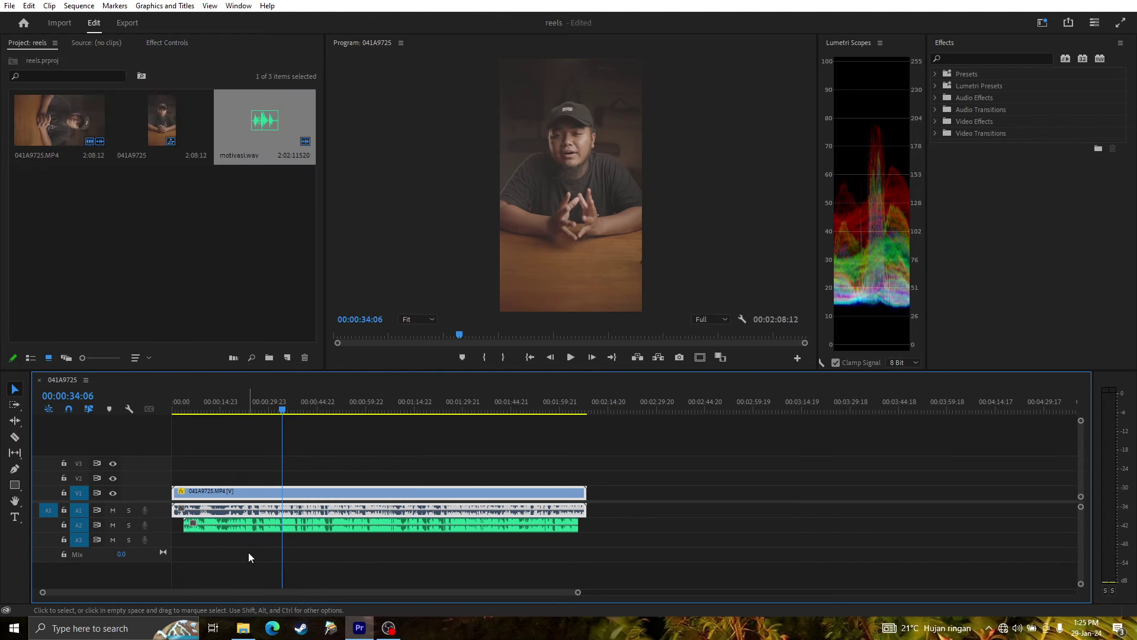
{"action": "left_click", "coordinate": [170, 215]}
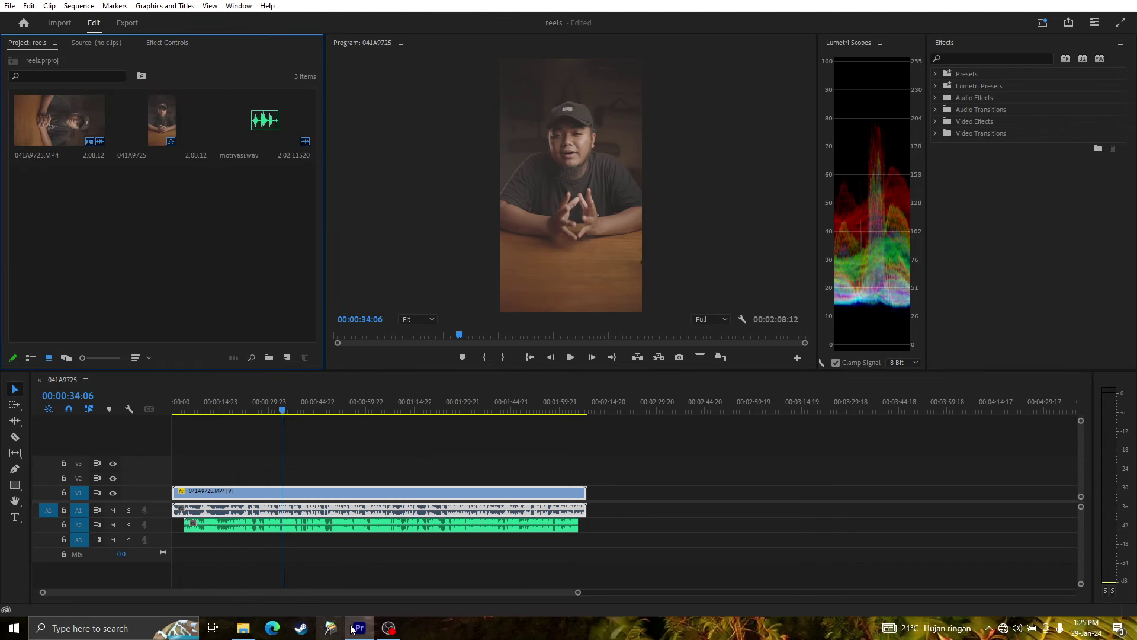
{"action": "left_click", "coordinate": [243, 628]}
{"action": "left_click_drag", "start_coordinate": [194, 128], "coordinate": [159, 225]}
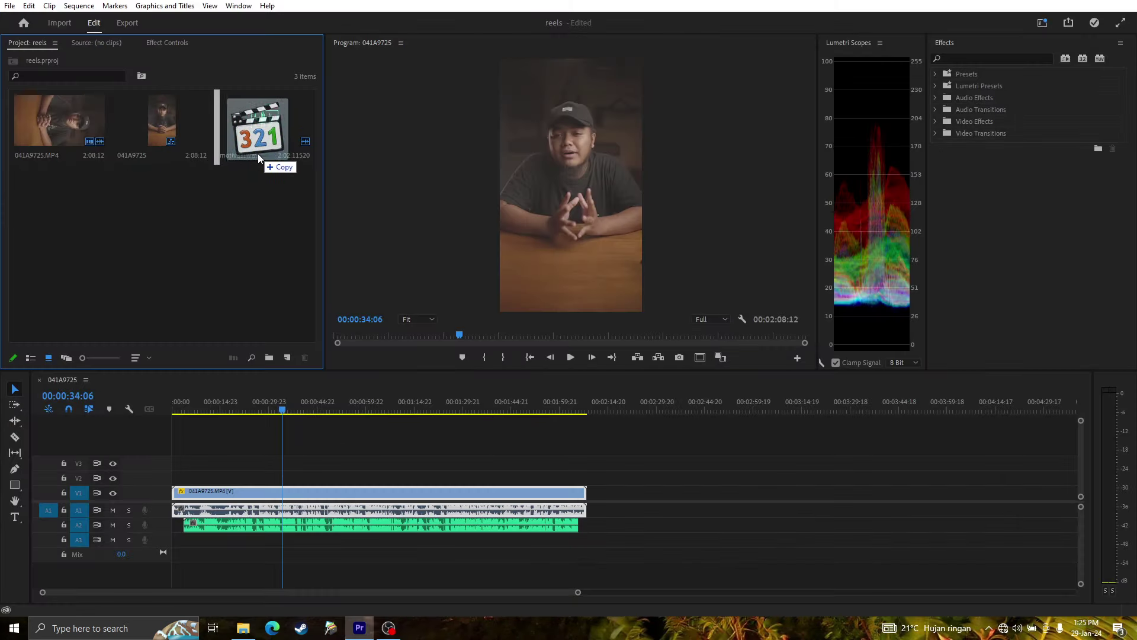
{"action": "left_click_drag", "start_coordinate": [159, 226], "coordinate": [258, 154]}
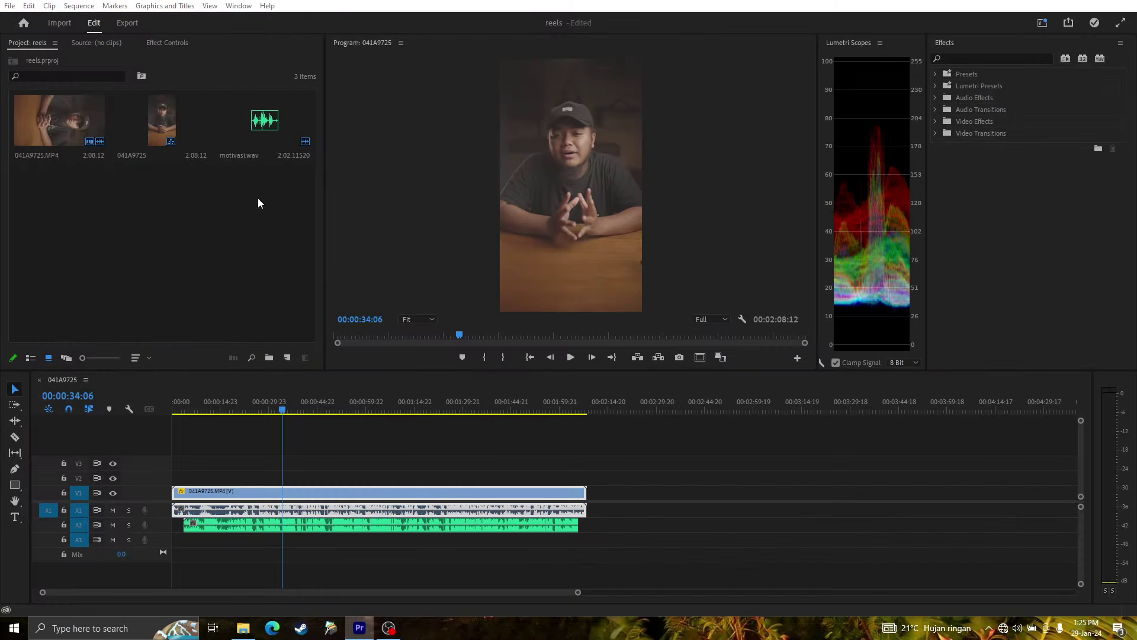
{"action": "left_click_drag", "start_coordinate": [264, 524], "coordinate": [255, 525]}
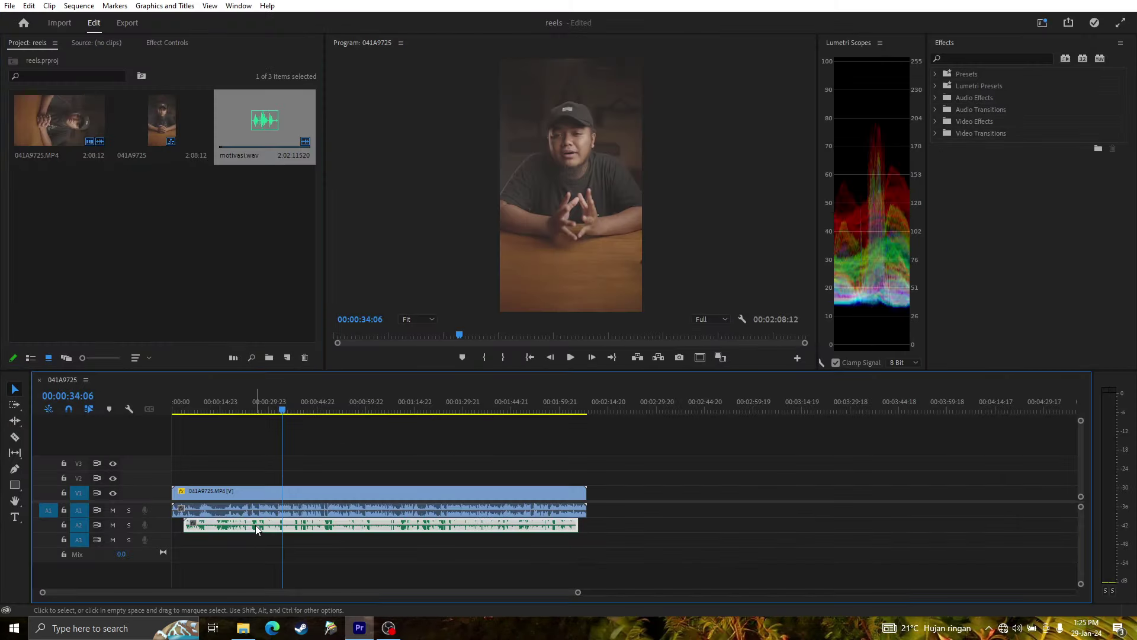
{"action": "left_click_drag", "start_coordinate": [265, 127], "coordinate": [192, 533]}
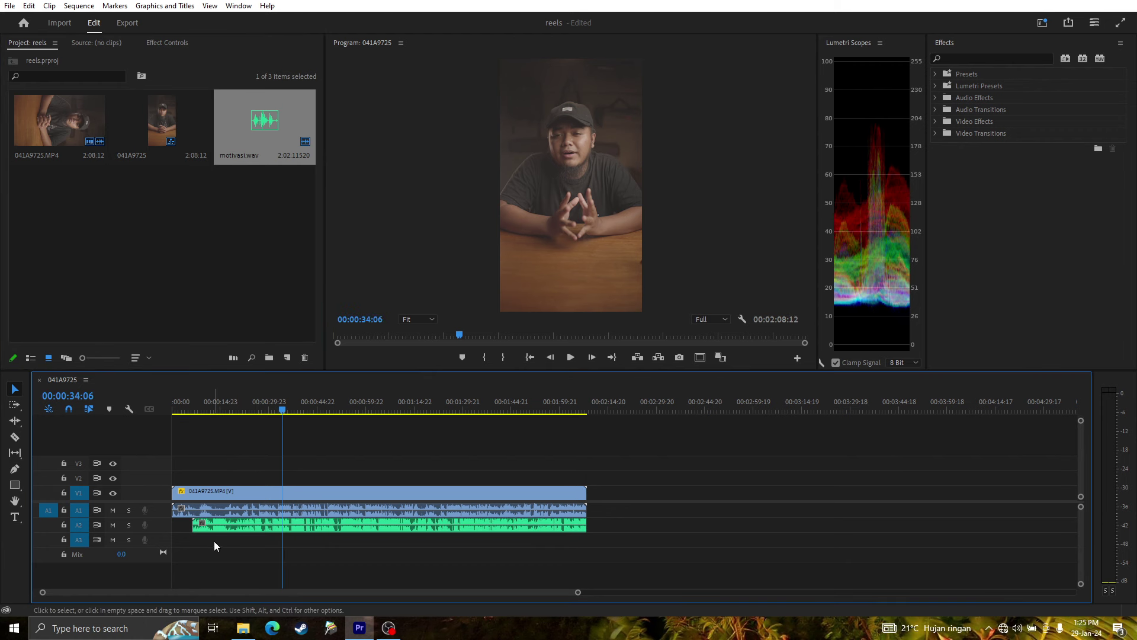
- Cut and restore the A2 clip, then select the video and both audio clips together
{"action": "right_click", "coordinate": [333, 524]}
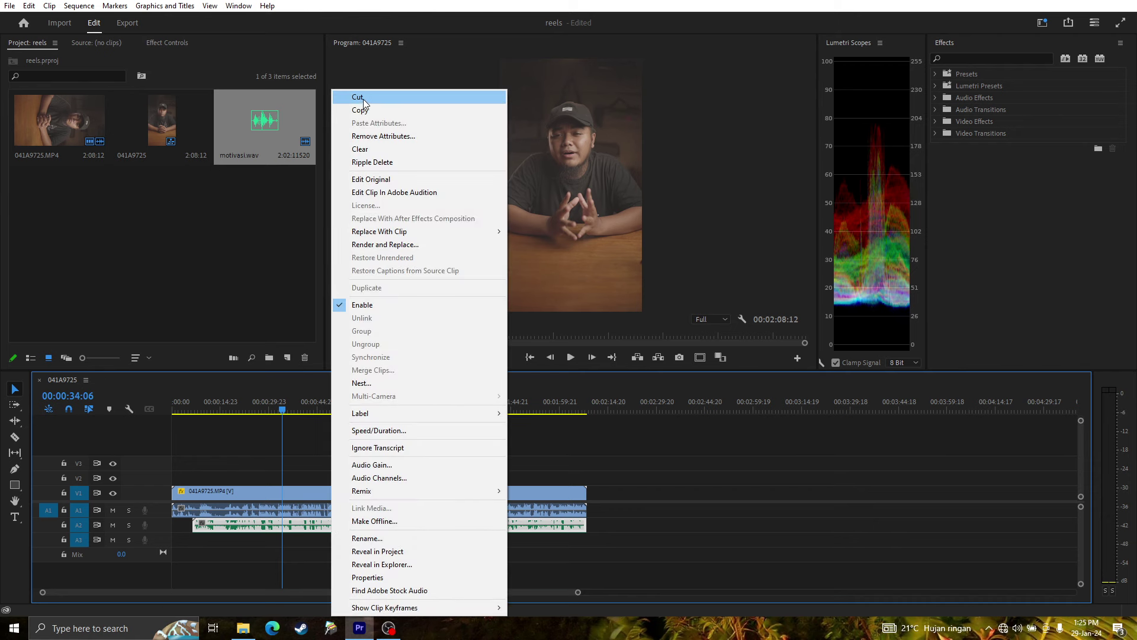
{"action": "left_click", "coordinate": [360, 149]}
{"action": "key", "text": "ctrl+z"}
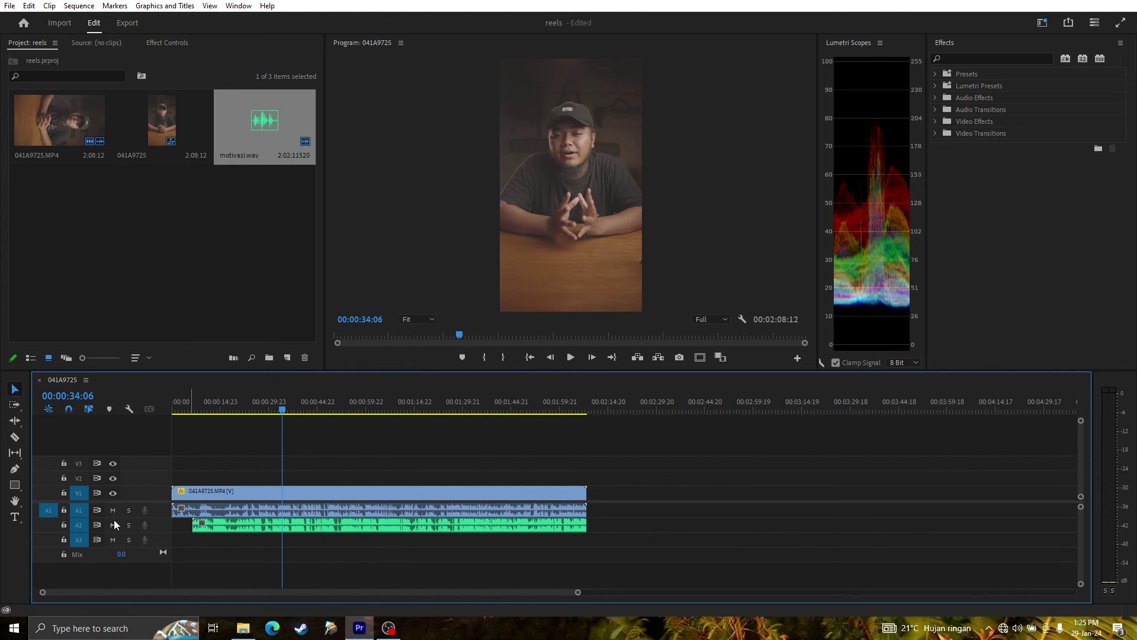
{"action": "left_click", "coordinate": [310, 528]}
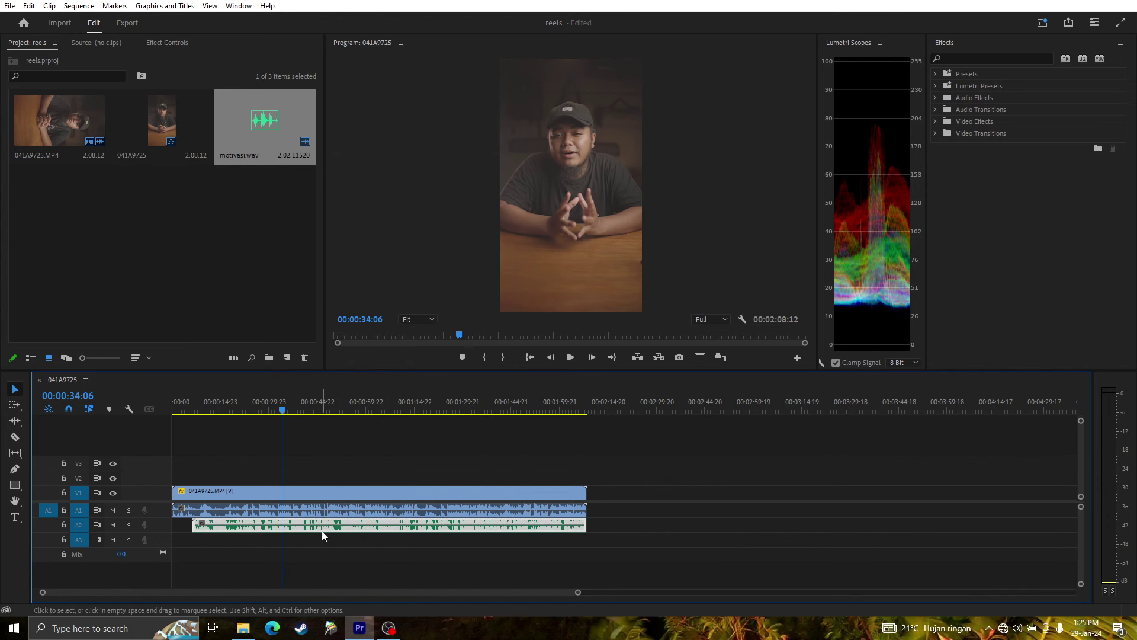
{"action": "left_click", "coordinate": [380, 549]}
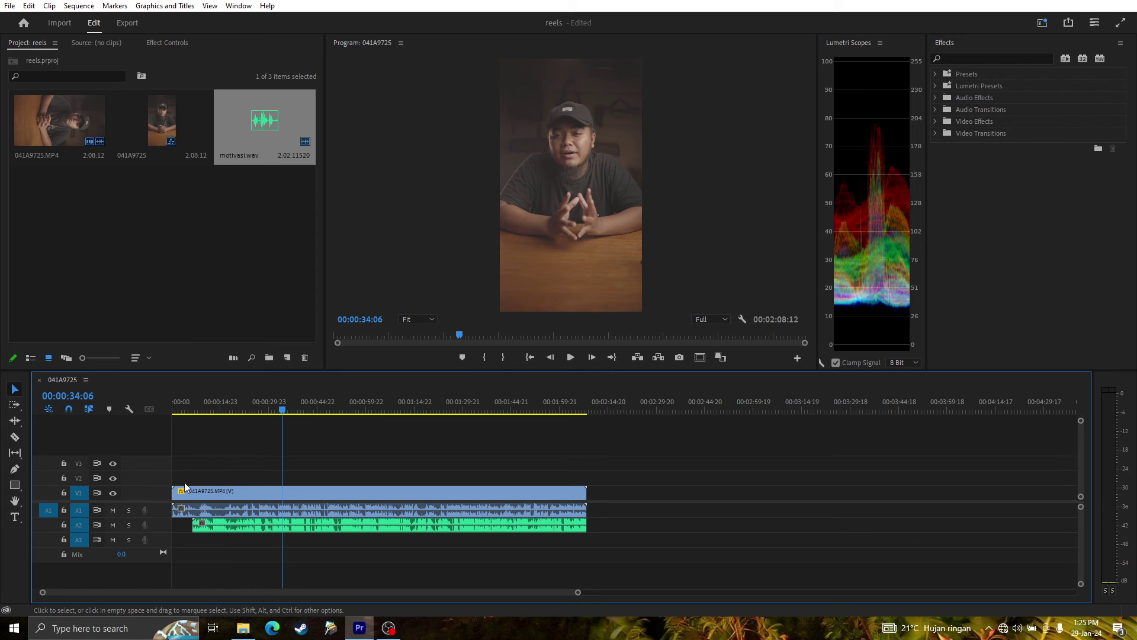
{"action": "left_click_drag", "start_coordinate": [346, 561], "coordinate": [311, 497]}
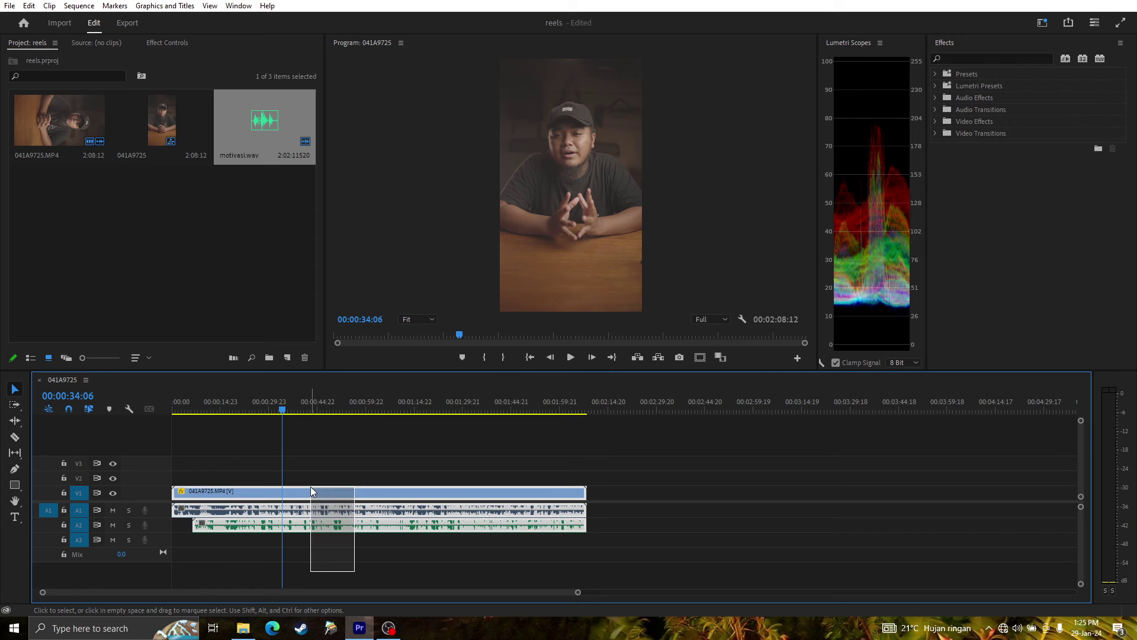
- Synchronize the selected video clip and separate audio by their audio
{"action": "right_click", "coordinate": [326, 508]}
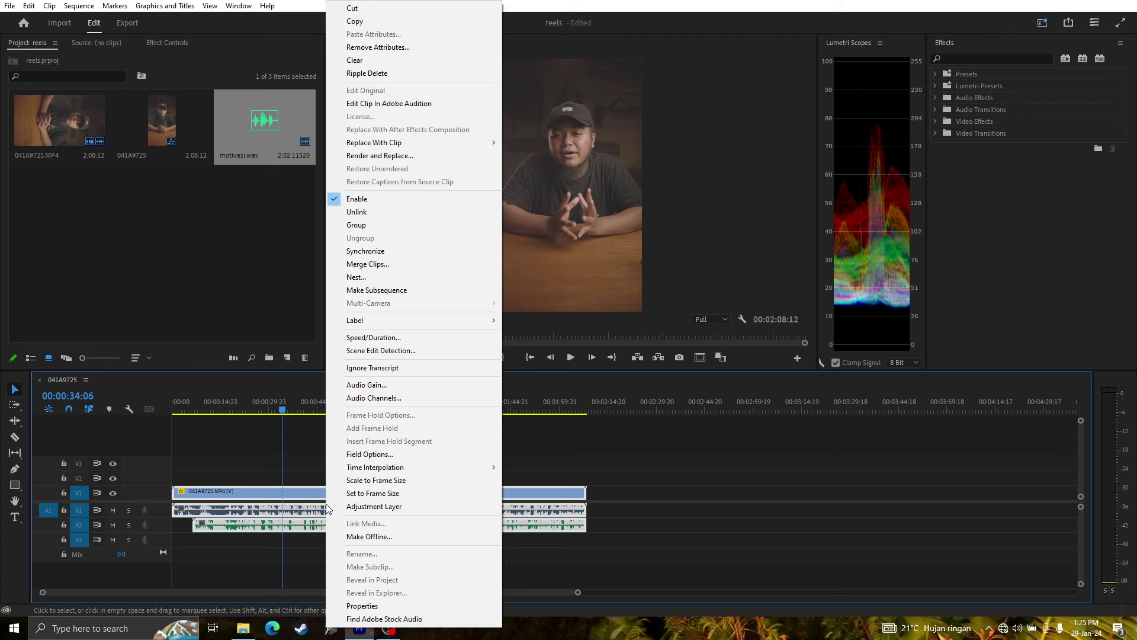
{"action": "left_click", "coordinate": [372, 255]}
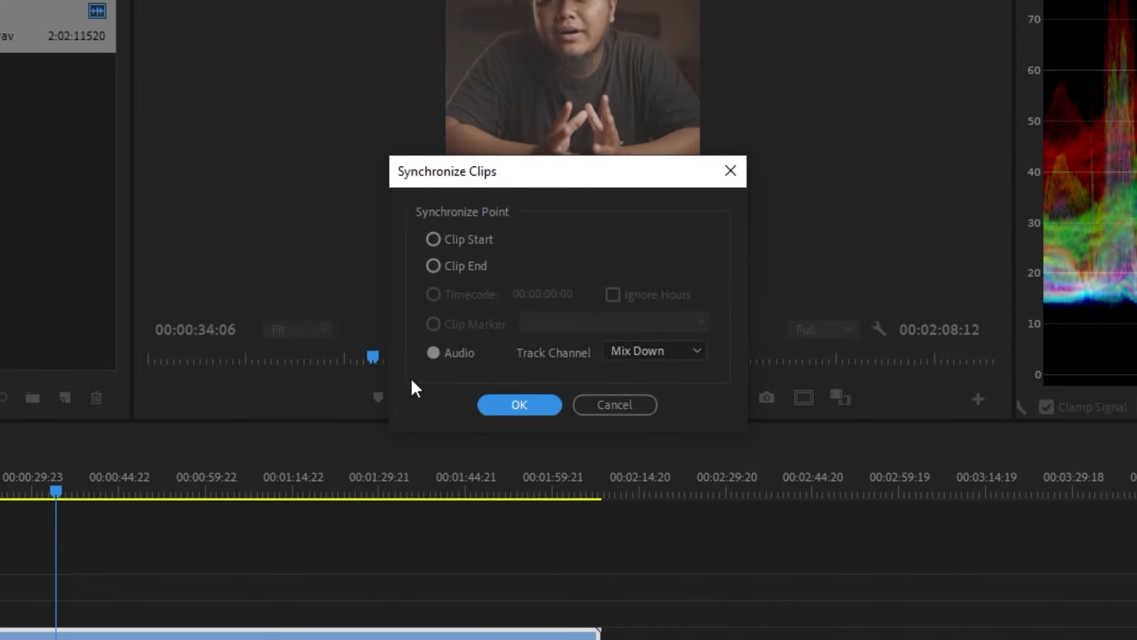
{"action": "left_click", "coordinate": [522, 401]}
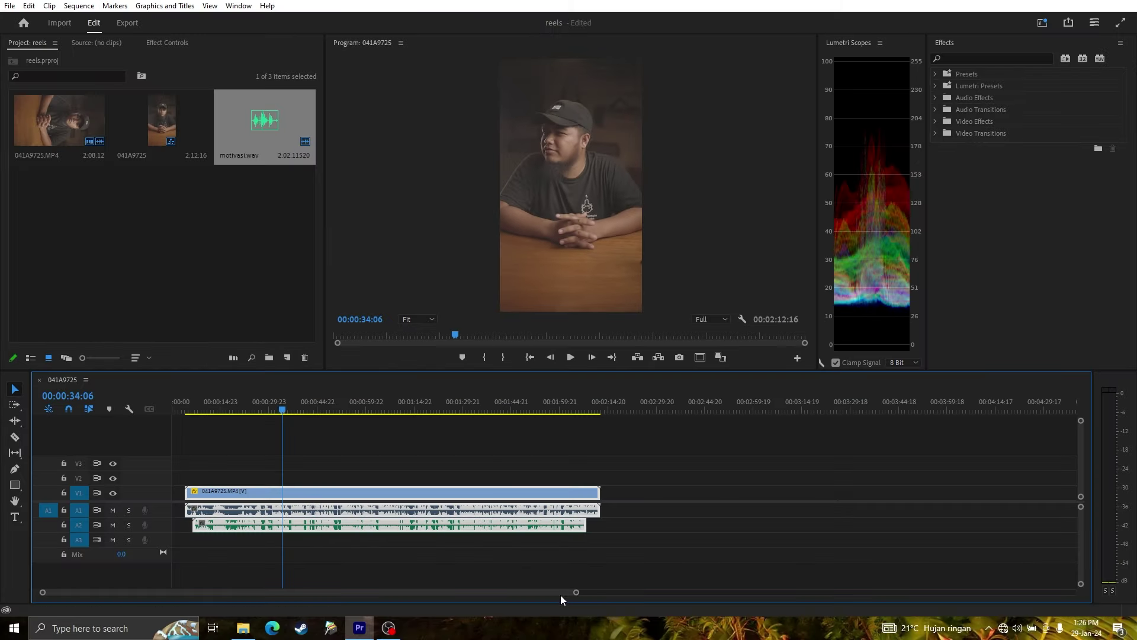
- Align the video with the separate audio, trim its end to match, and replace the camera audio
{"action": "left_click_drag", "start_coordinate": [560, 594], "coordinate": [410, 585]}
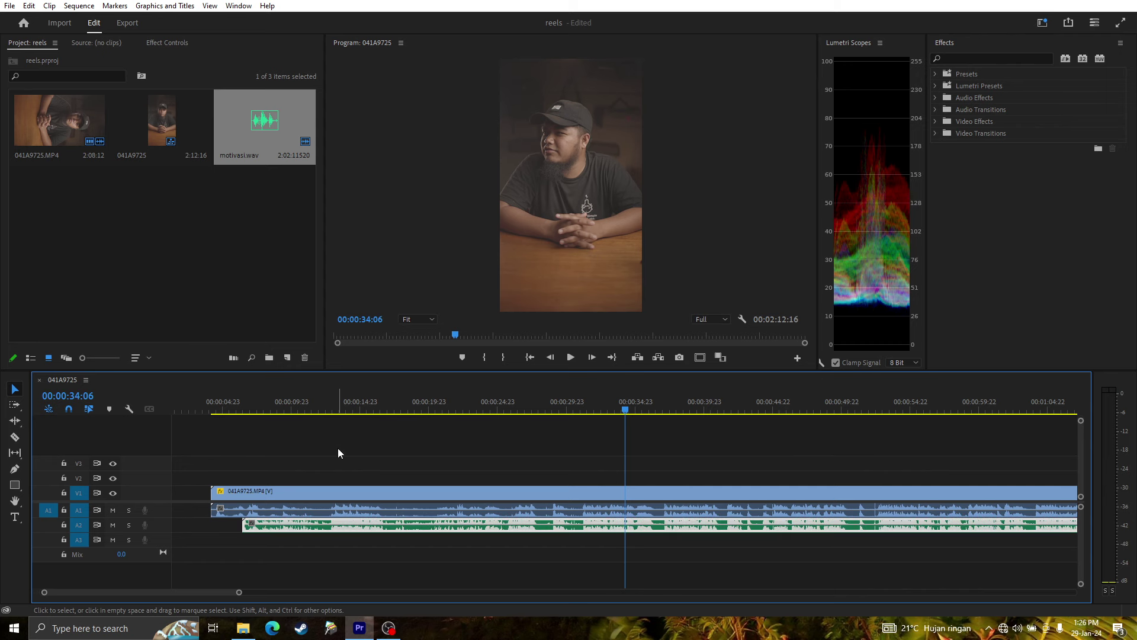
{"action": "left_click_drag", "start_coordinate": [278, 491], "coordinate": [310, 491]}
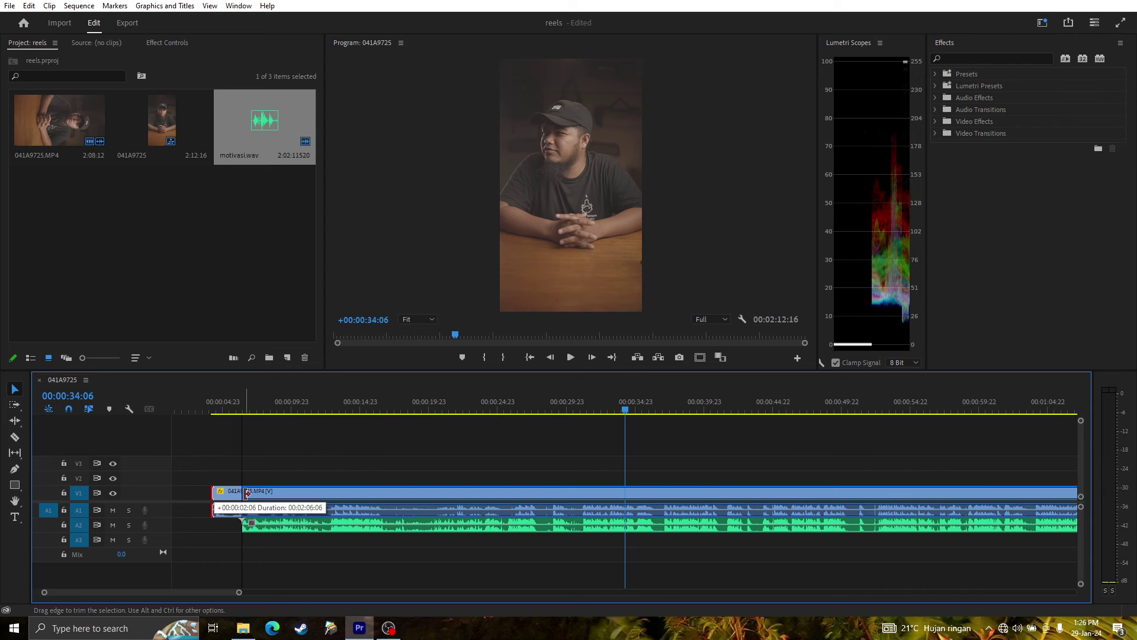
{"action": "left_click_drag", "start_coordinate": [240, 592], "coordinate": [555, 591]}
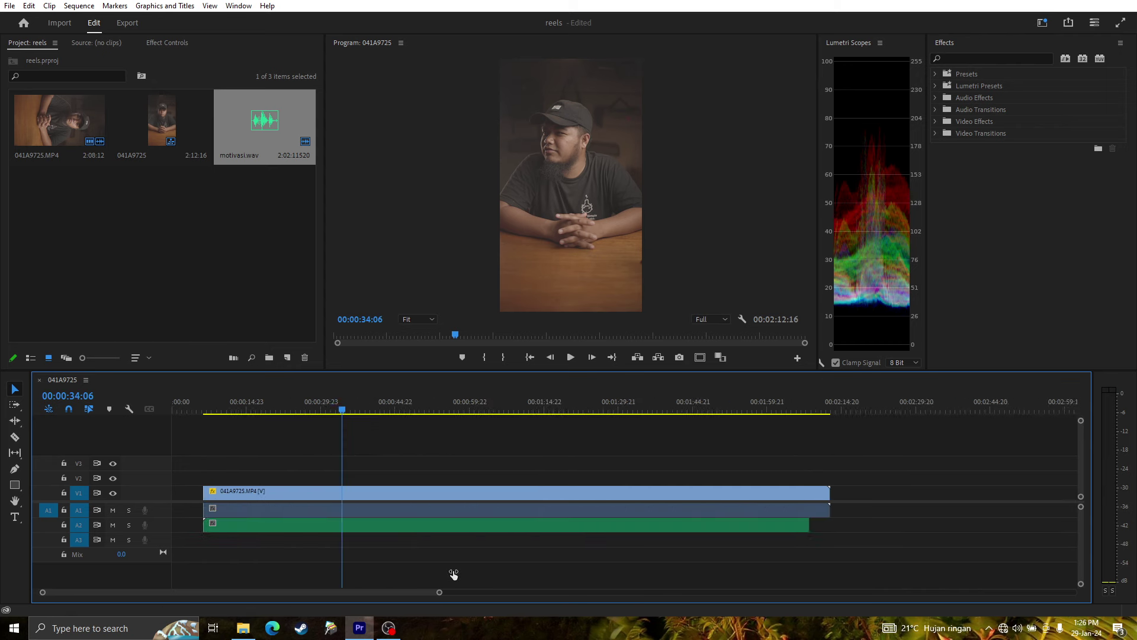
{"action": "left_click_drag", "start_coordinate": [629, 489], "coordinate": [615, 488]}
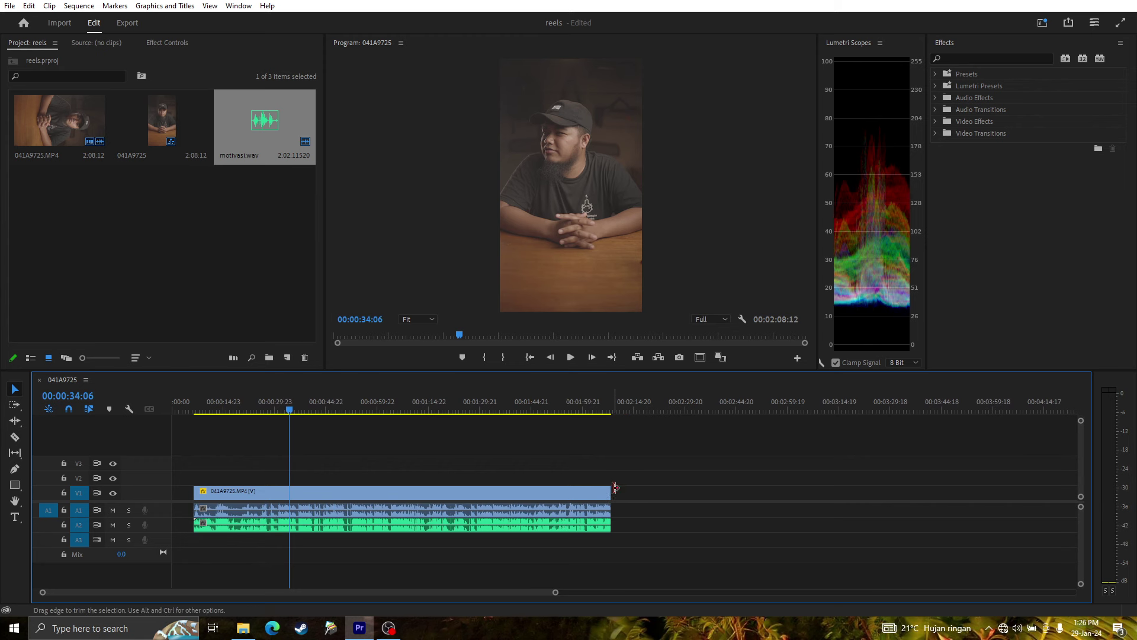
{"action": "left_click_drag", "start_coordinate": [232, 531], "coordinate": [229, 514]}
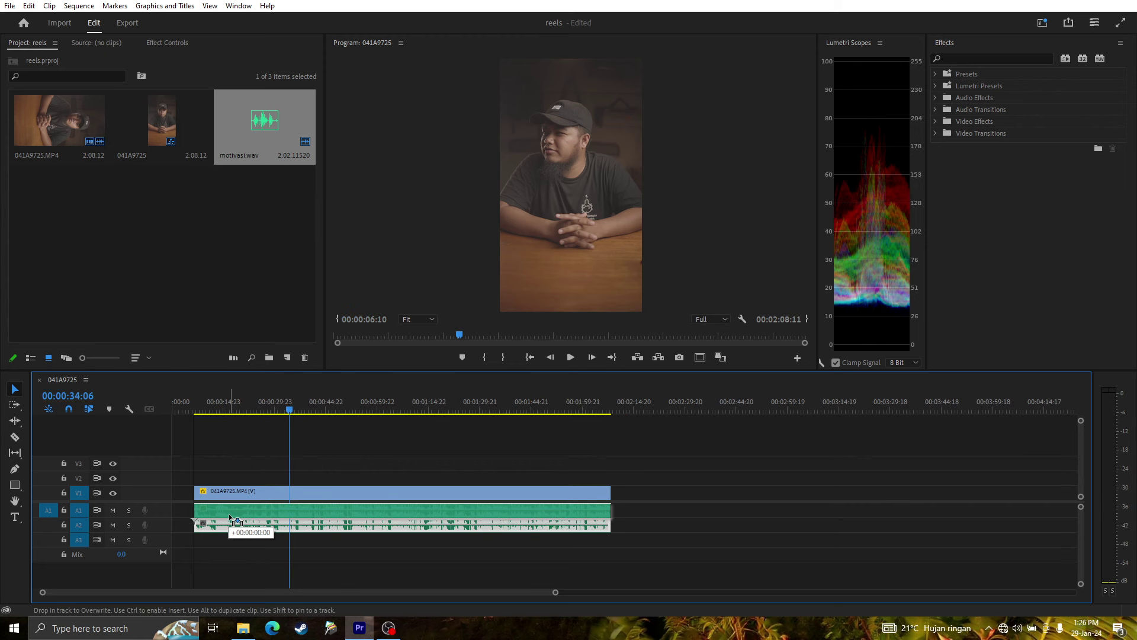
- Try moving 041A9725.MP4 later and up to V3, undoing both moves
{"action": "left_click", "coordinate": [339, 438]}
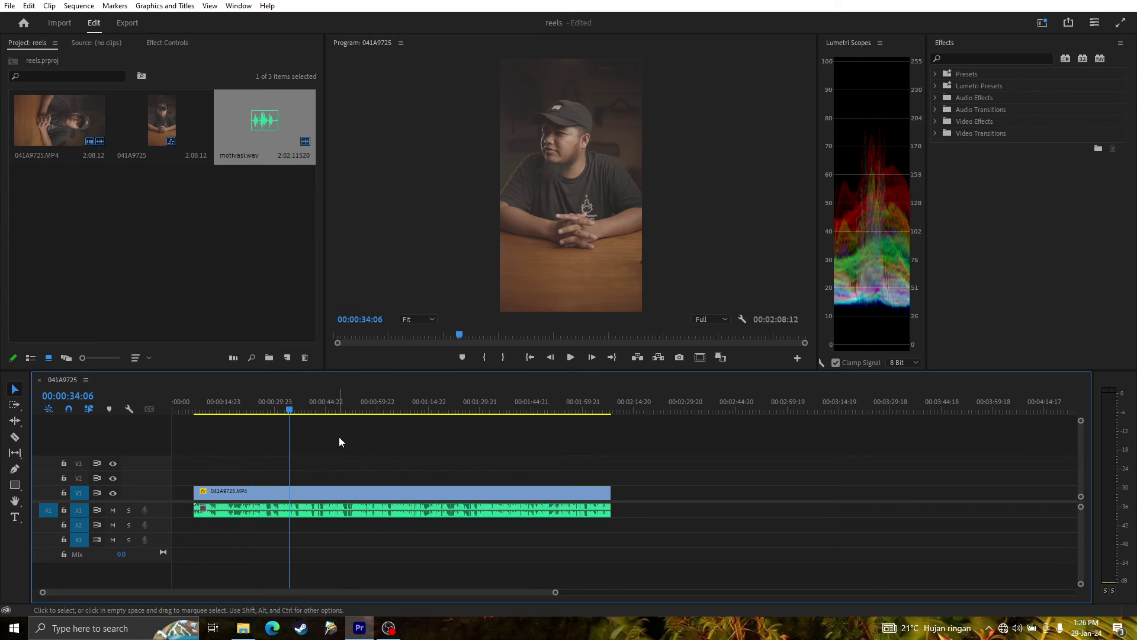
{"action": "left_click", "coordinate": [318, 493]}
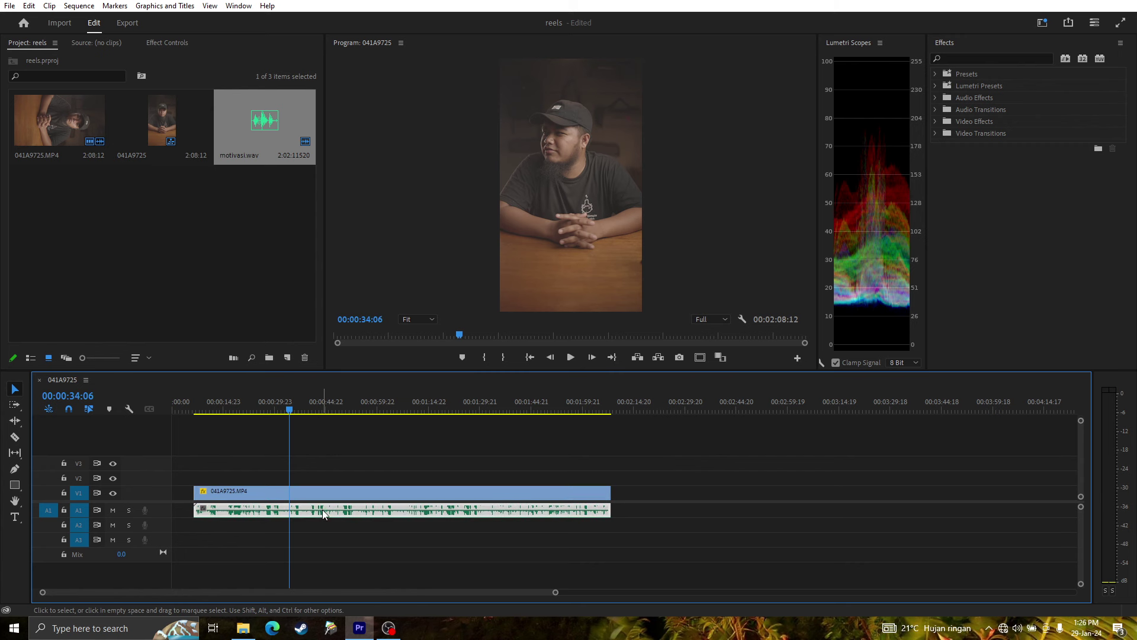
{"action": "left_click_drag", "start_coordinate": [318, 494], "coordinate": [371, 548]}
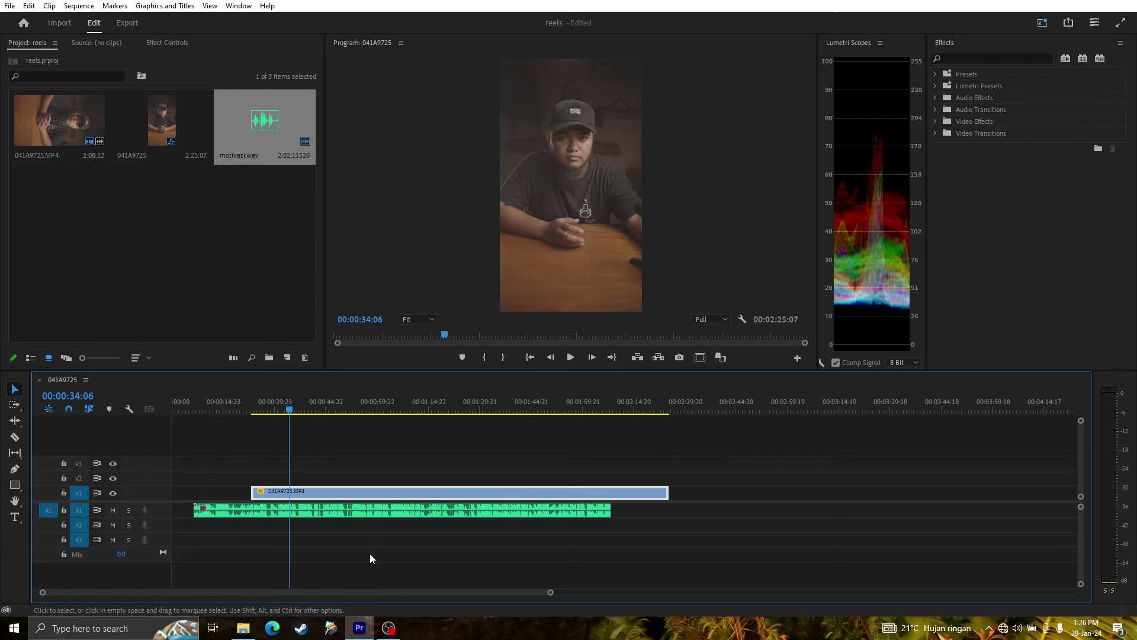
{"action": "key", "text": "ctrl+z"}
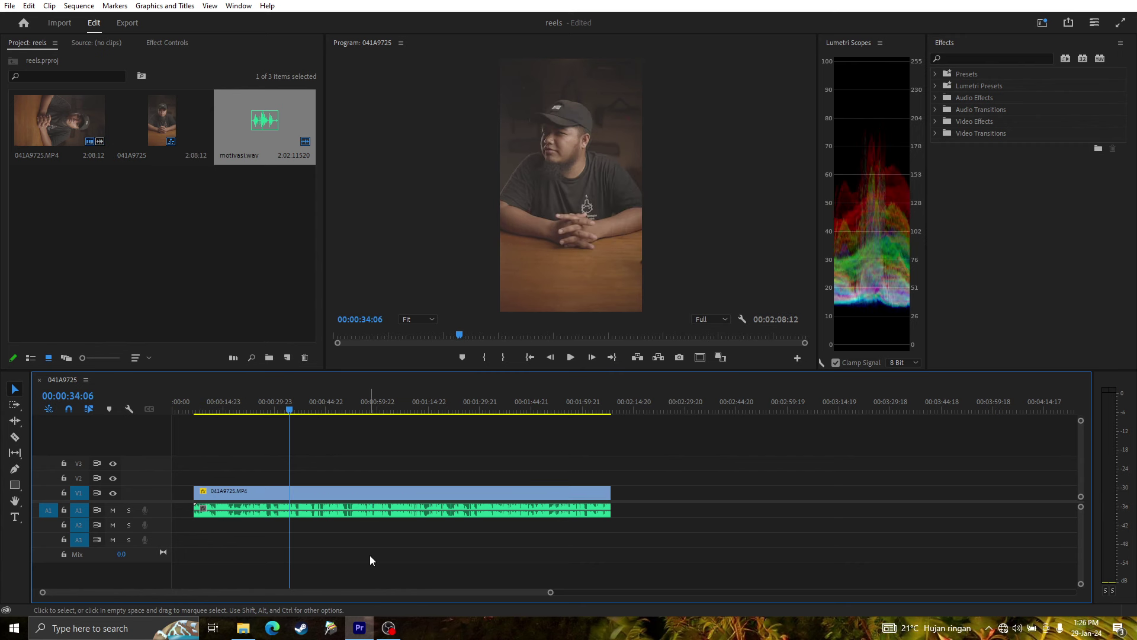
{"action": "mouse_move", "coordinate": [358, 489]}
{"action": "left_mouse_down"}
{"action": "mouse_move", "coordinate": [269, 495]}
{"action": "mouse_move", "coordinate": [601, 462]}
{"action": "left_mouse_up"}
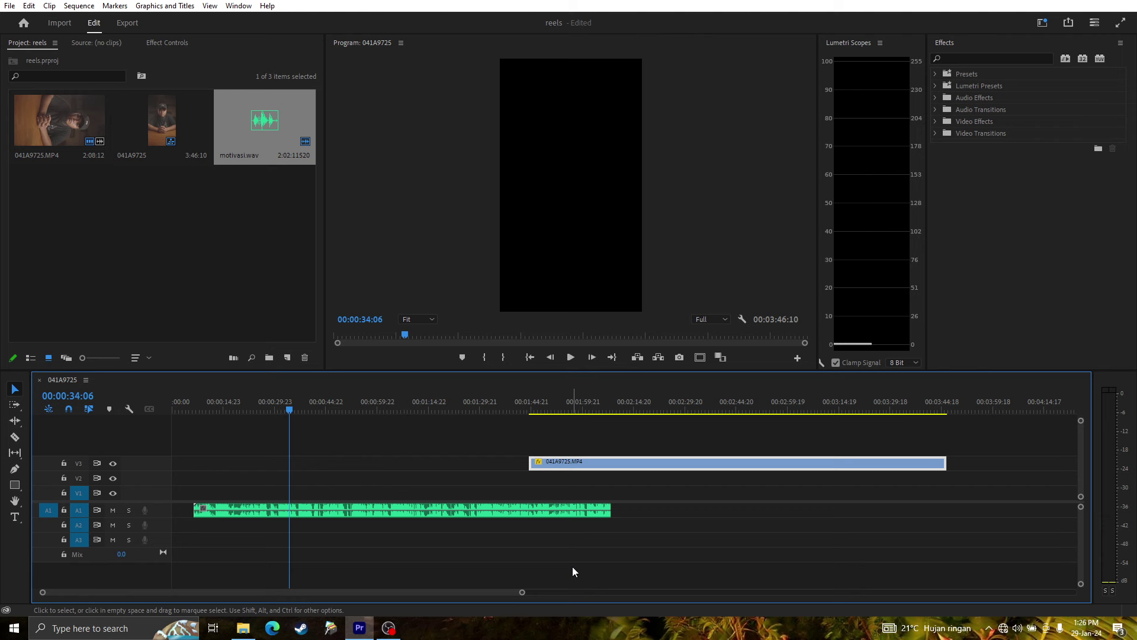
{"action": "key", "text": "ctrl+z"}
- Move the video and audio clips to 00:00:00:00 and select both together
{"action": "mouse_move", "coordinate": [293, 395]}
{"action": "left_mouse_down"}
{"action": "mouse_move", "coordinate": [303, 453]}
{"action": "mouse_move", "coordinate": [285, 507]}
{"action": "left_mouse_up"}
{"action": "left_click_drag", "start_coordinate": [351, 489], "coordinate": [329, 489]}
{"action": "left_click", "coordinate": [376, 554]}
{"action": "left_click", "coordinate": [254, 403]}
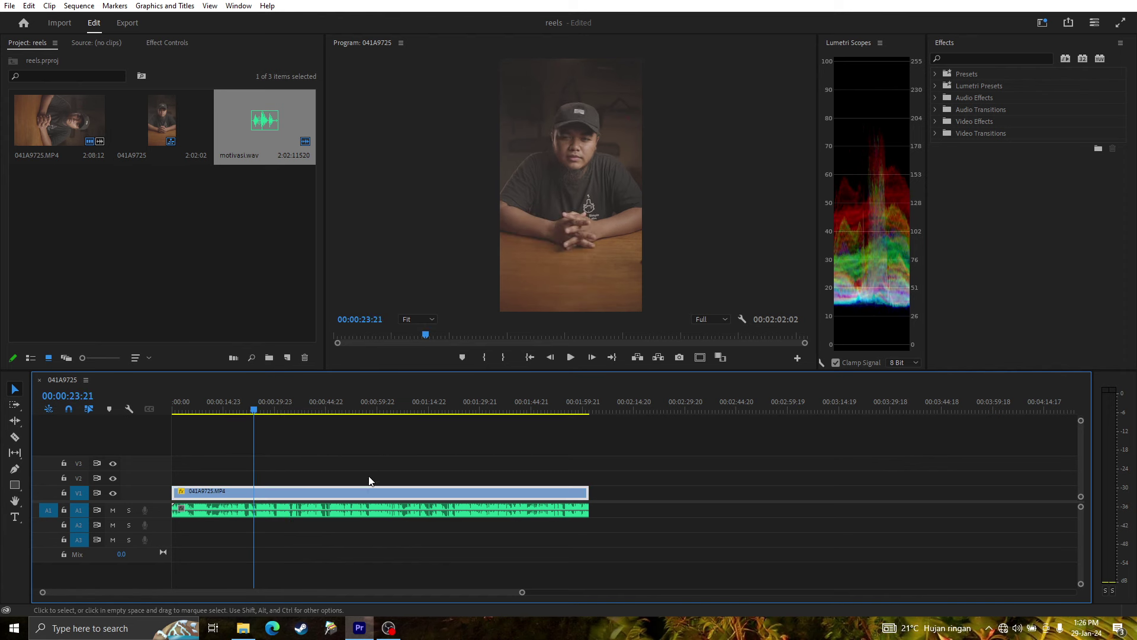
{"action": "left_click_drag", "start_coordinate": [444, 448], "coordinate": [345, 545]}
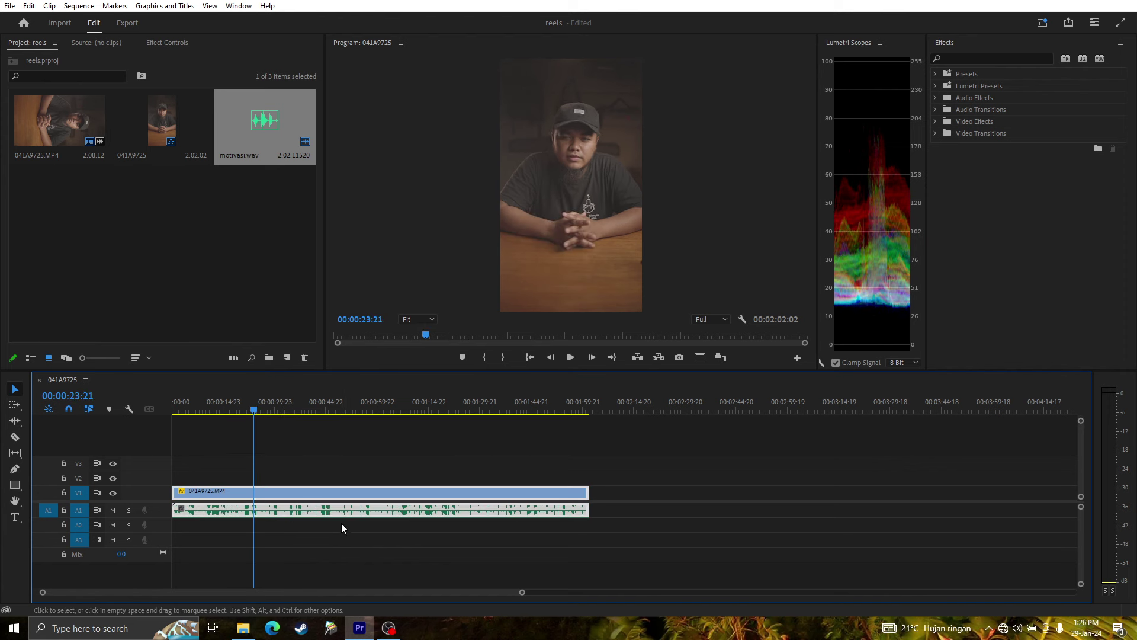
{"action": "right_click", "coordinate": [322, 493]}
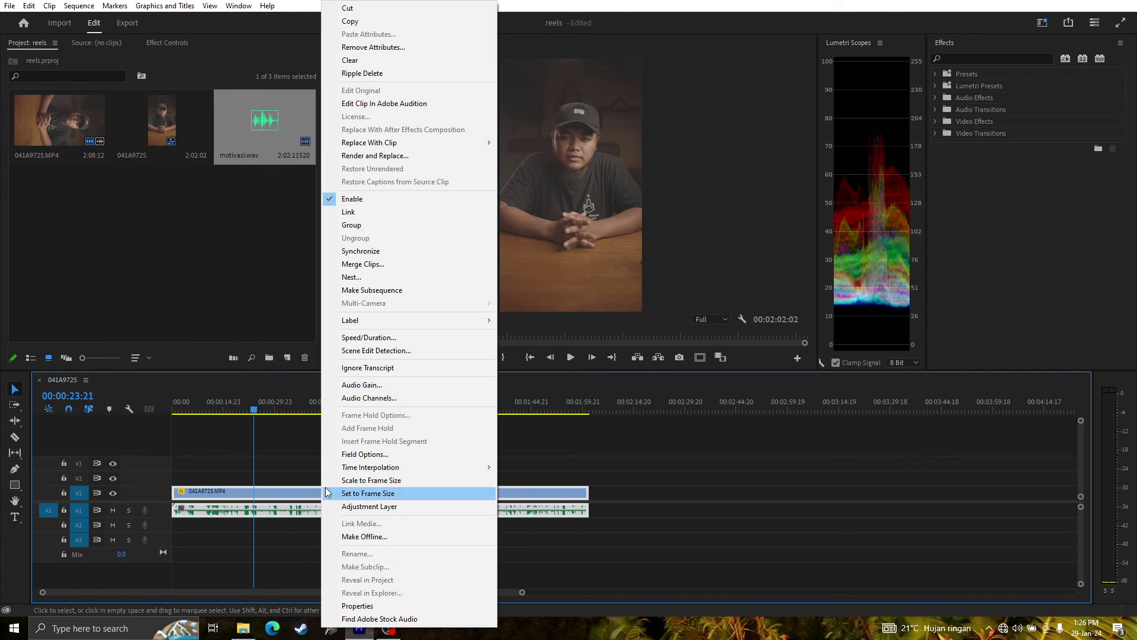
- Link the video with the A1 audio, then play back from the start and from about 31 seconds
{"action": "left_click", "coordinate": [367, 214]}
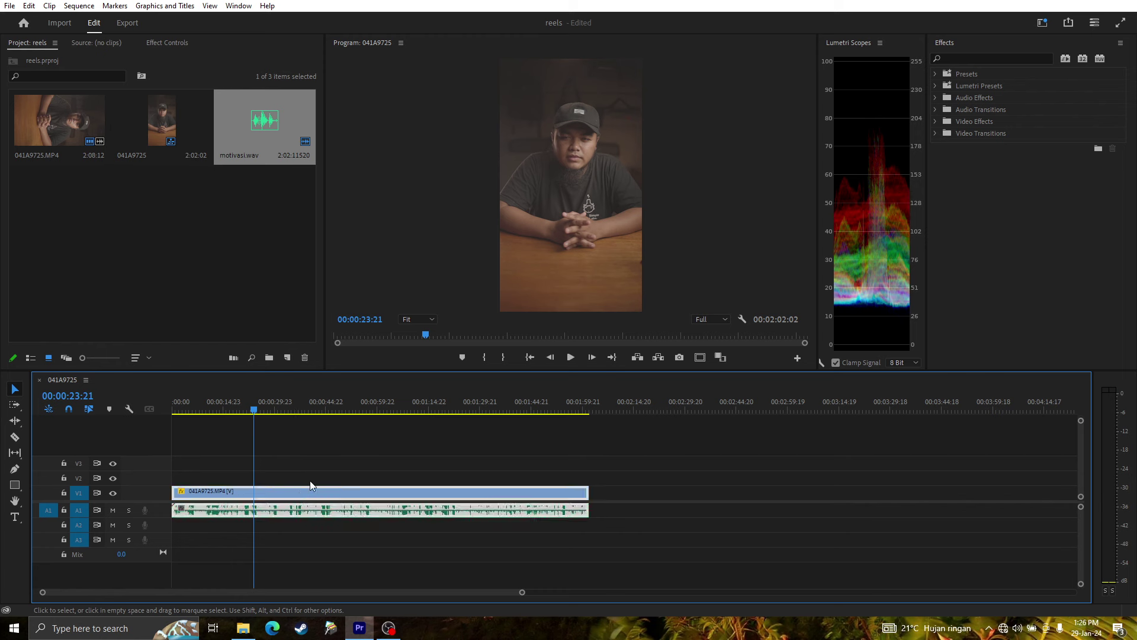
{"action": "key", "text": "Home"}
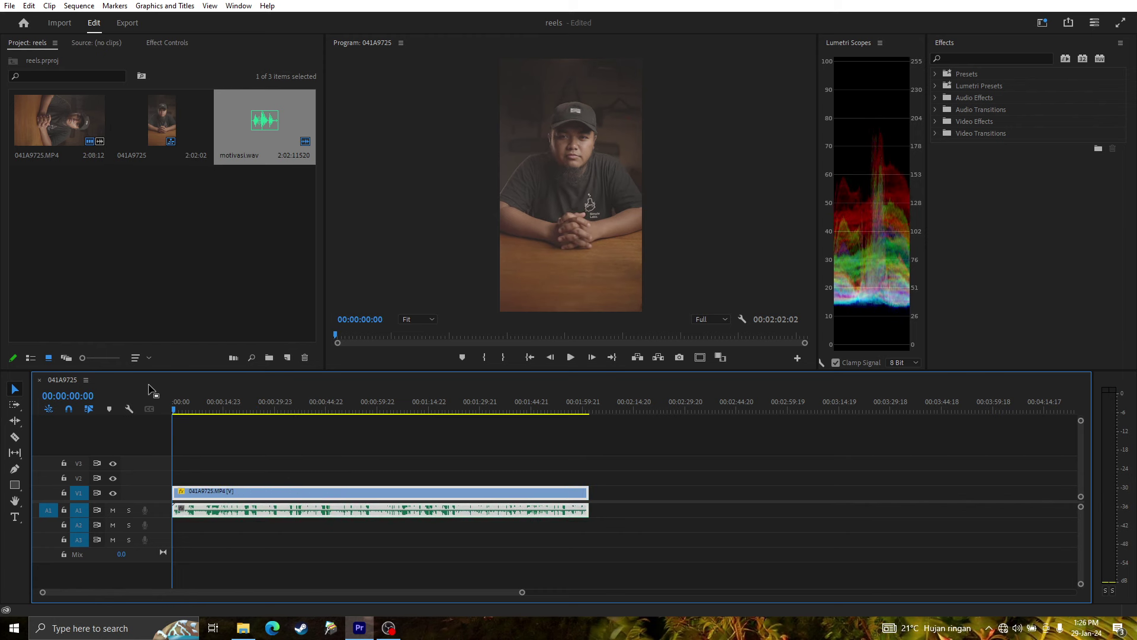
{"action": "key", "text": "space"}
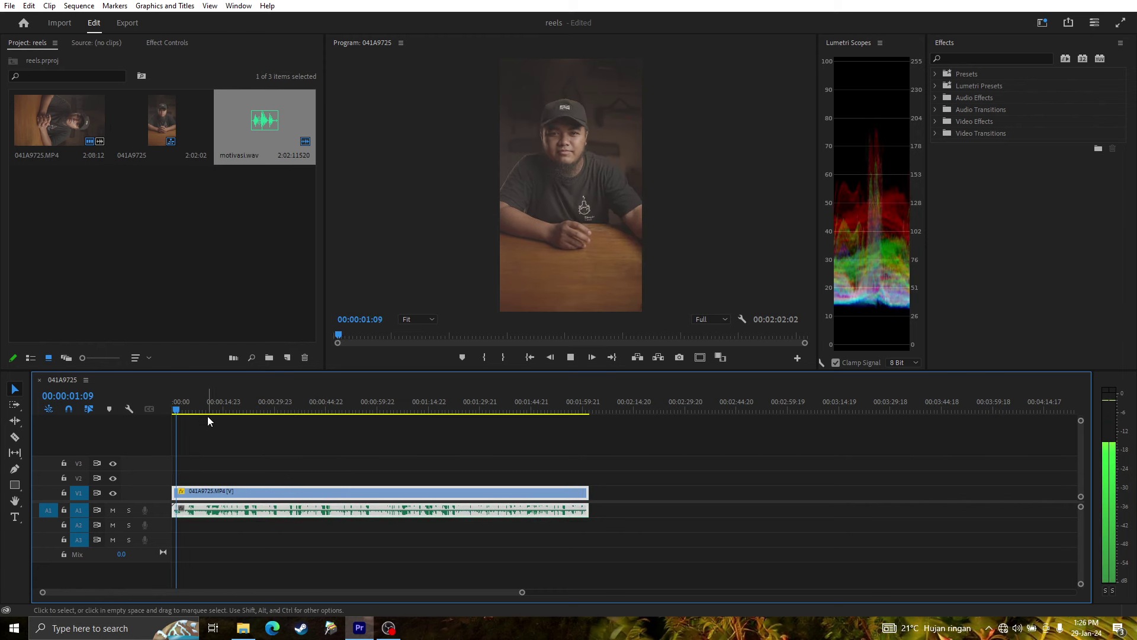
{"action": "left_click", "coordinate": [232, 409]}
{"action": "left_click", "coordinate": [282, 408]}
{"action": "key", "text": "space"}
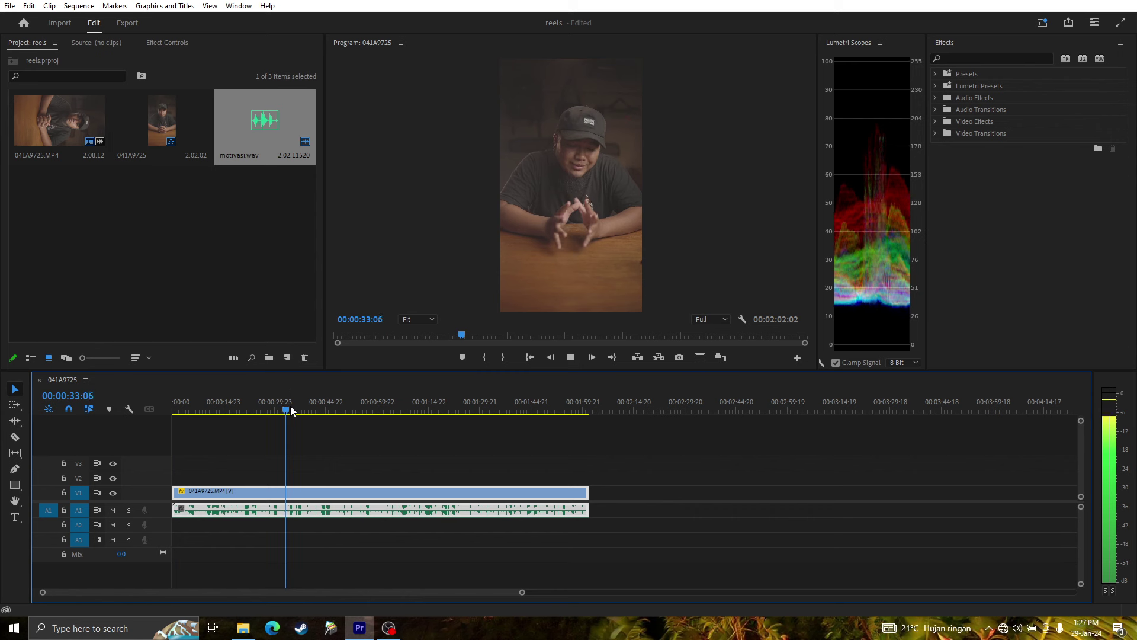
{"action": "key", "text": "space"}
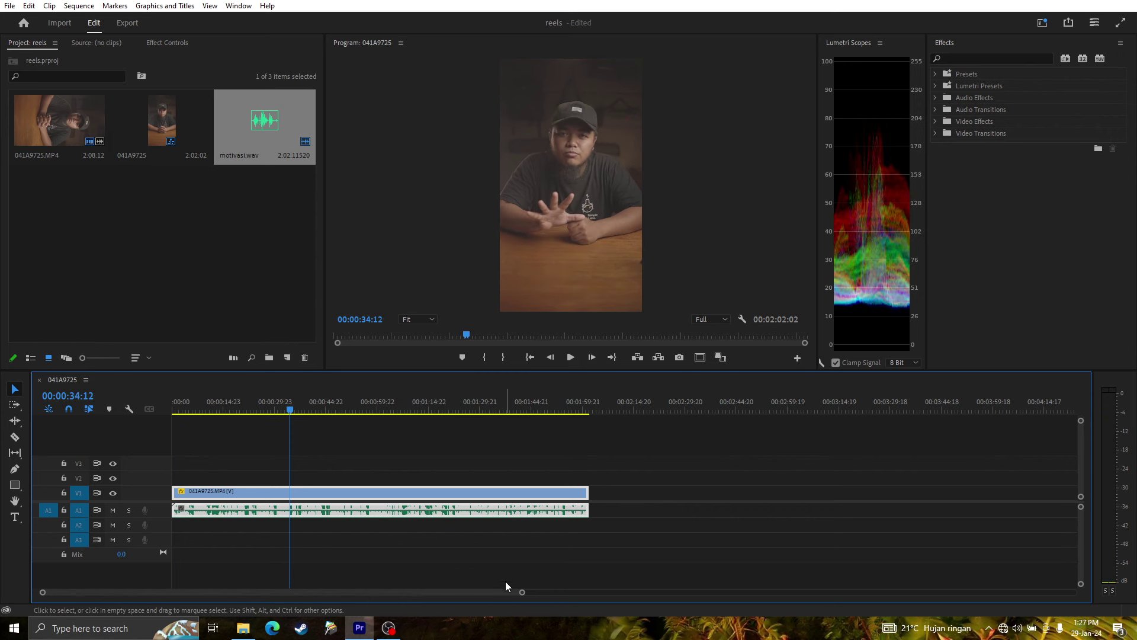
- Replay from about 25 seconds and park the playhead at the 00:00:30:10 cut point
{"action": "left_click_drag", "start_coordinate": [522, 592], "coordinate": [370, 592]}
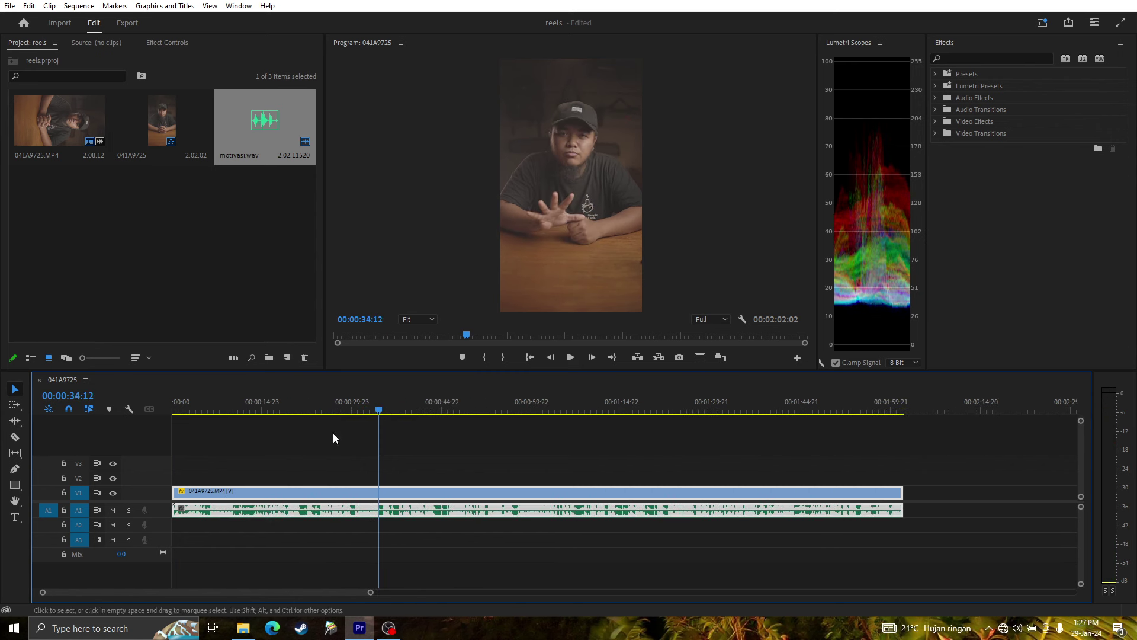
{"action": "left_click", "coordinate": [326, 407]}
{"action": "key", "text": "space"}
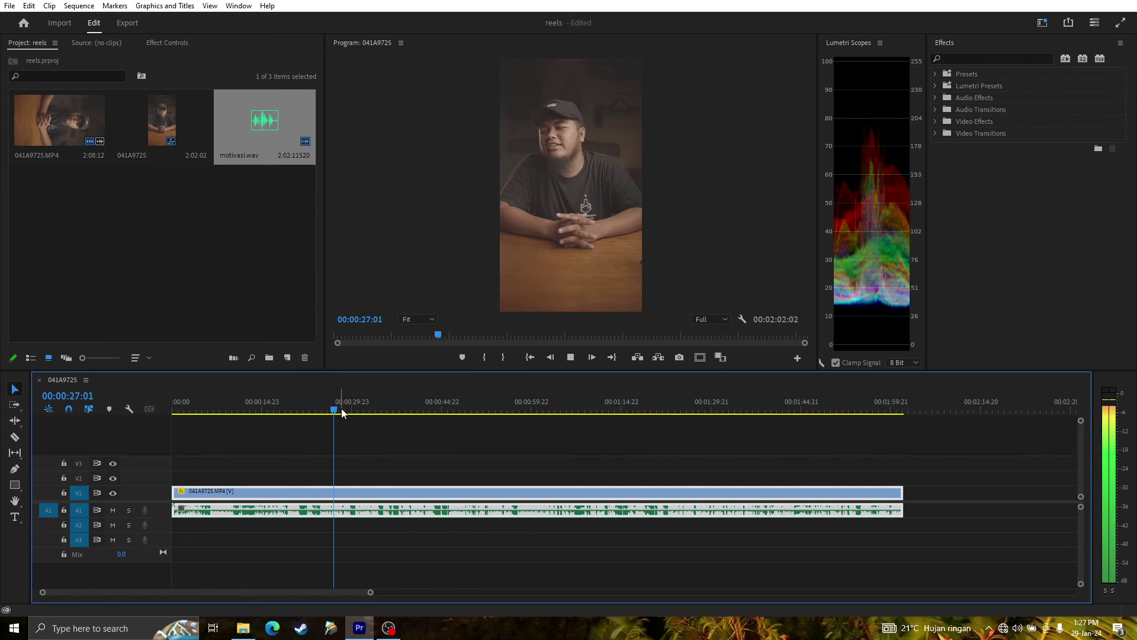
{"action": "left_click", "coordinate": [351, 409]}
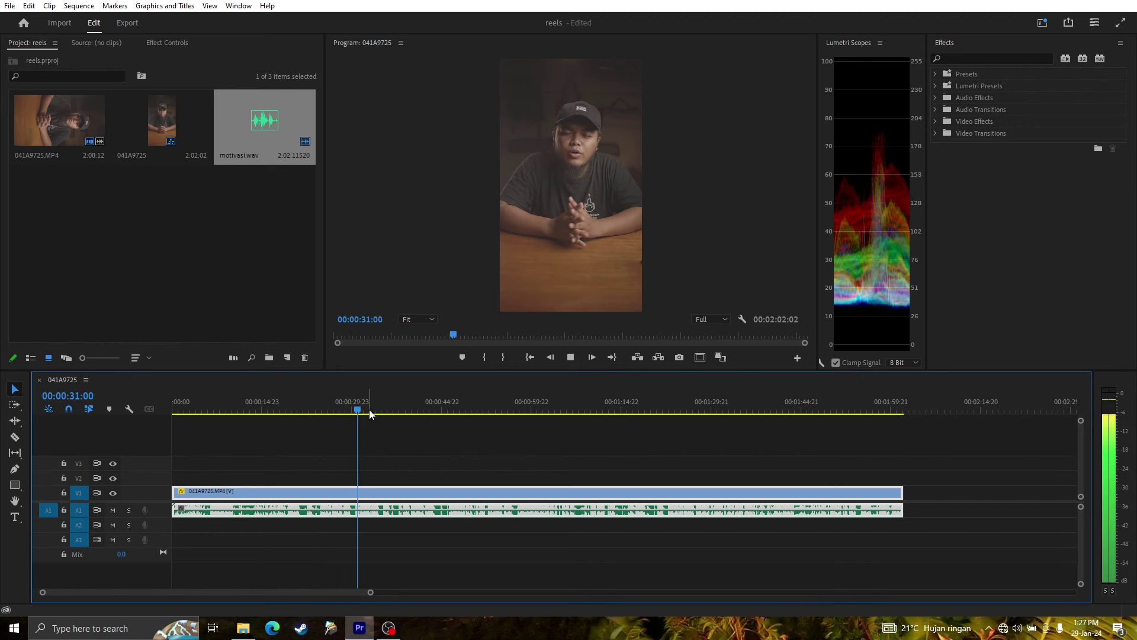
{"action": "left_click", "coordinate": [350, 408]}
{"action": "key", "text": "space"}
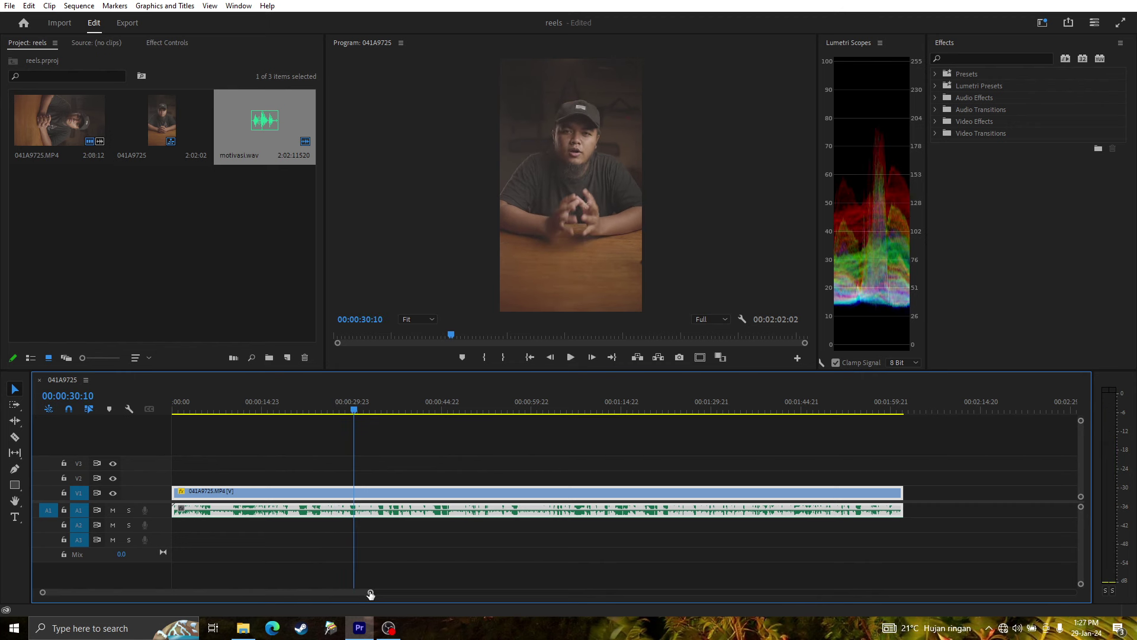
{"action": "left_click_drag", "start_coordinate": [370, 594], "coordinate": [288, 592]}
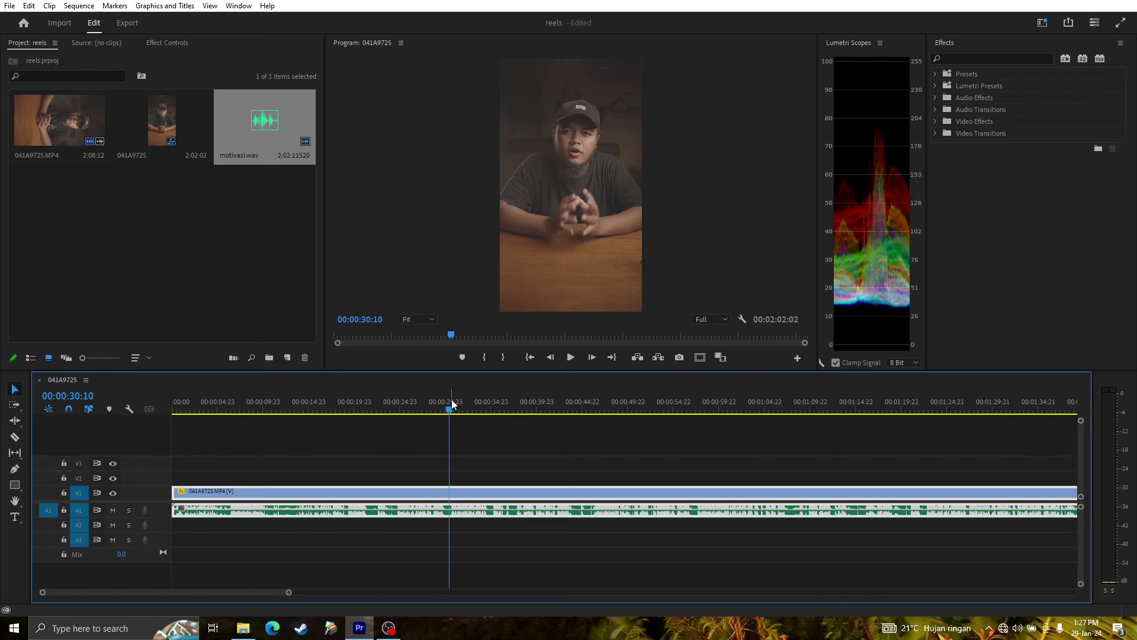
{"action": "left_click", "coordinate": [16, 439]}
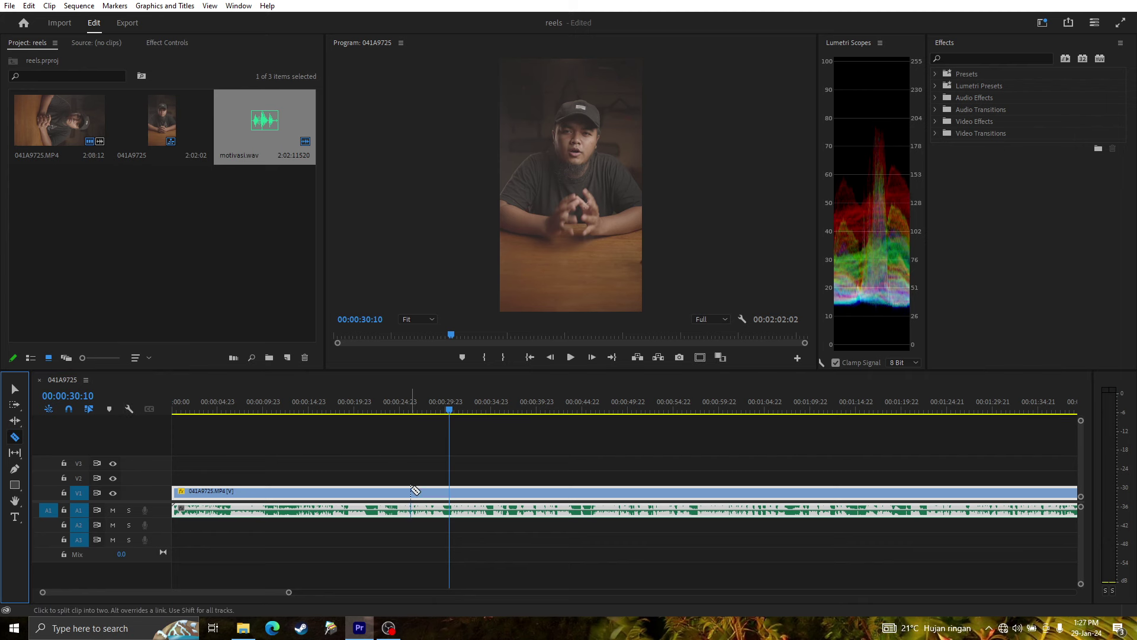
- Split the clip at 00:00:30:10 and move the later part to the start over the first part
{"action": "left_click", "coordinate": [454, 495]}
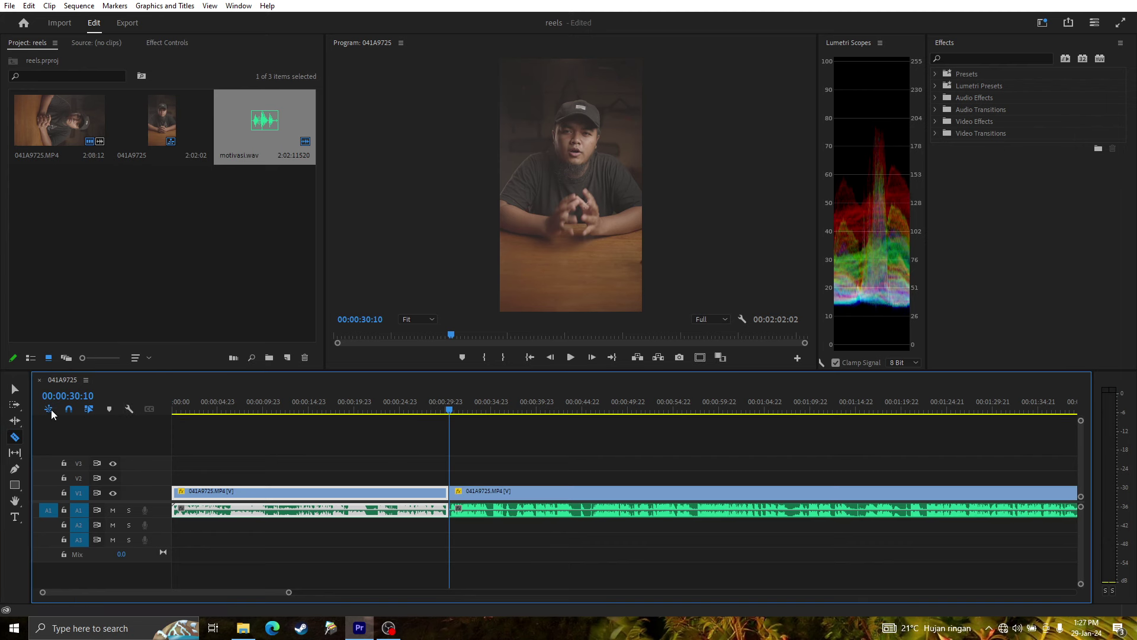
{"action": "left_click", "coordinate": [12, 388]}
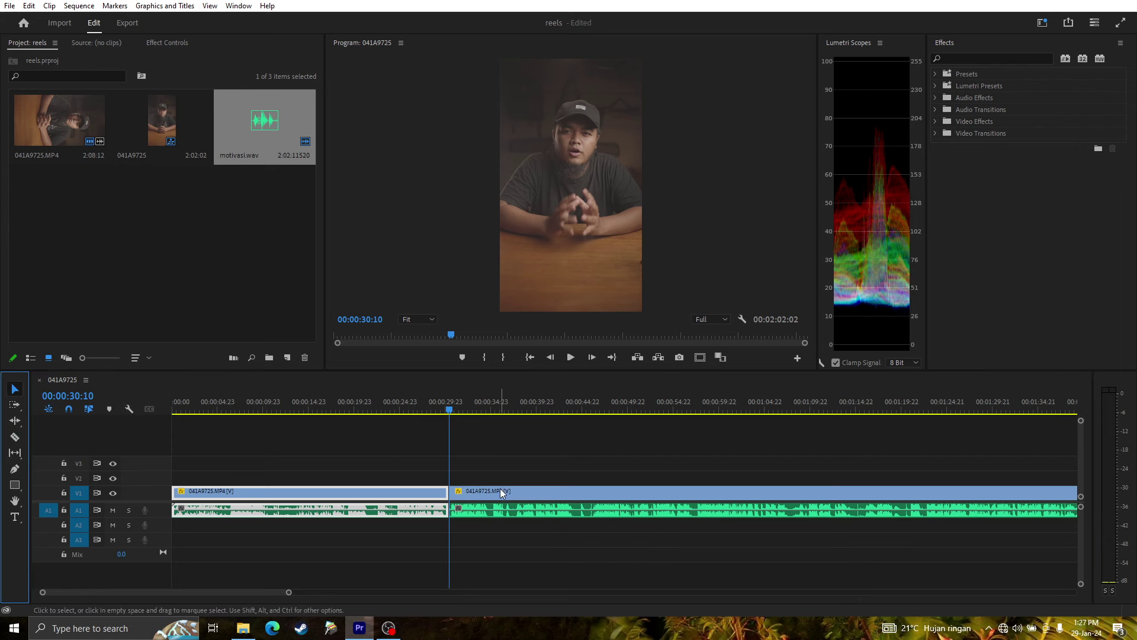
{"action": "left_click_drag", "start_coordinate": [497, 490], "coordinate": [219, 492]}
- Play back the edited sequence from the start and park the playhead near six seconds
{"action": "key", "text": "Home"}
{"action": "key", "text": "space"}
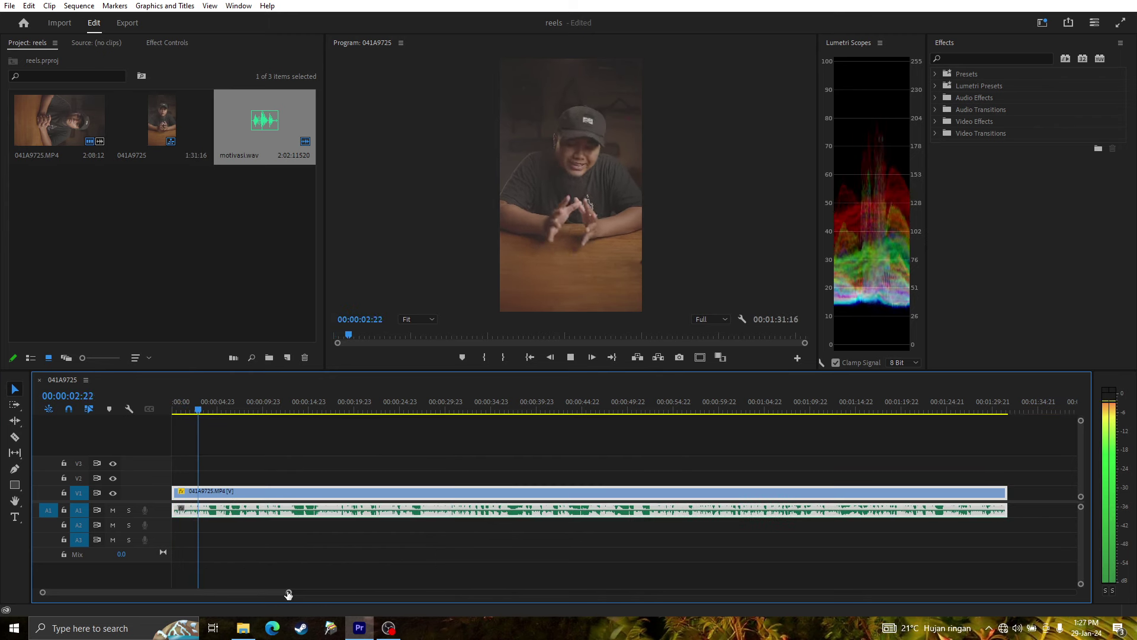
{"action": "left_click_drag", "start_coordinate": [288, 594], "coordinate": [154, 592]}
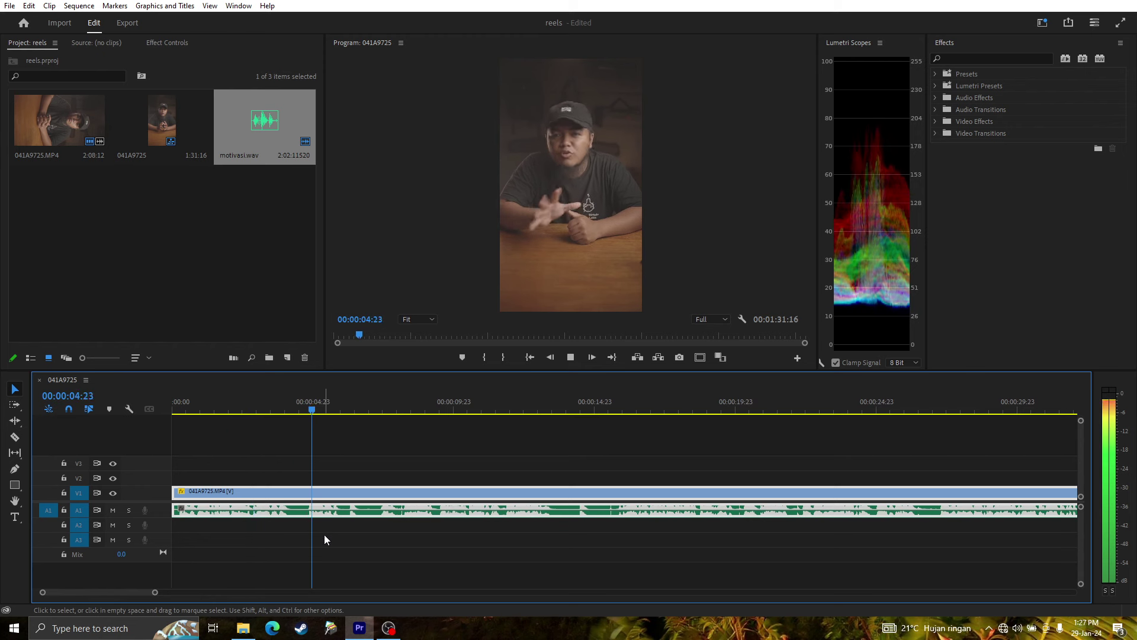
{"action": "key", "text": "space"}
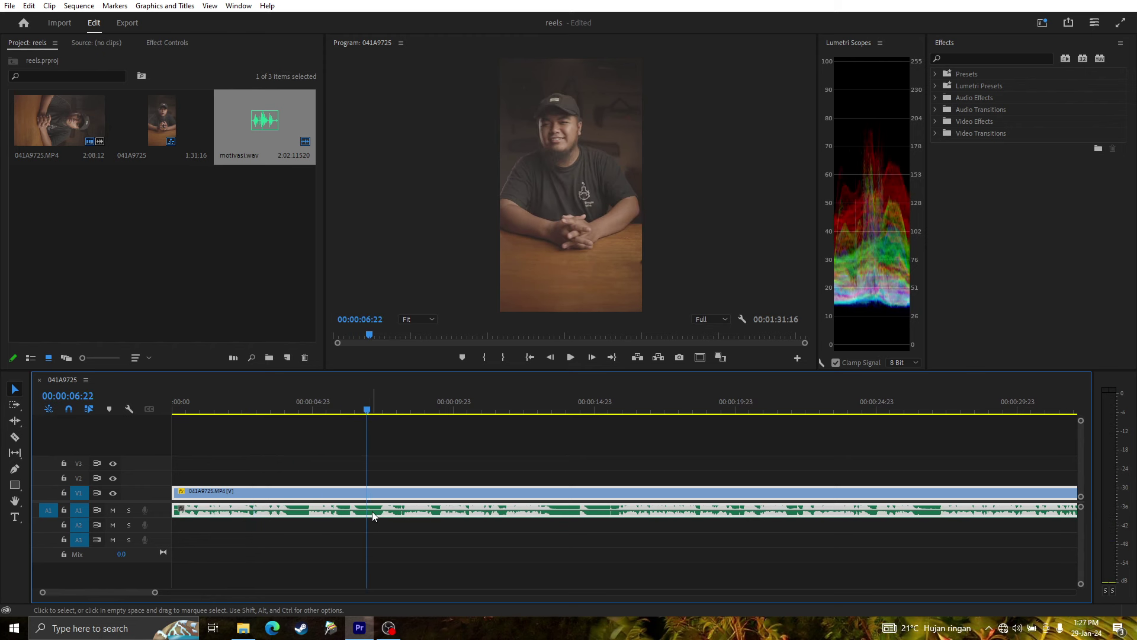
{"action": "left_click_drag", "start_coordinate": [322, 407], "coordinate": [362, 408]}
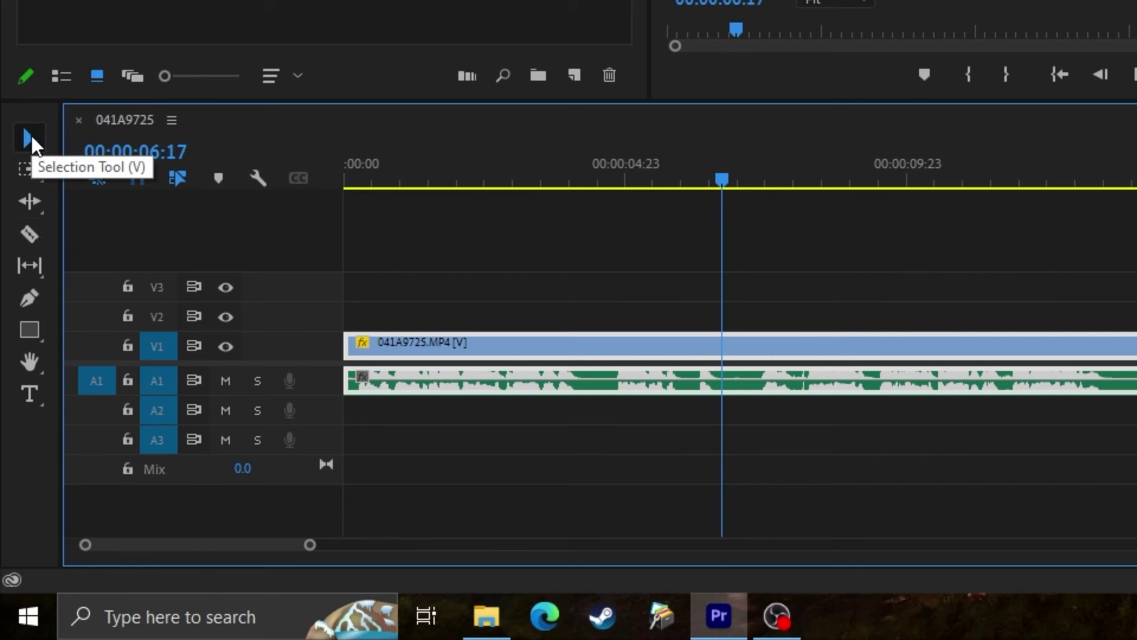
- Split the interview clip at the playhead near six seconds and play back past the cut
{"action": "left_click", "coordinate": [35, 231]}
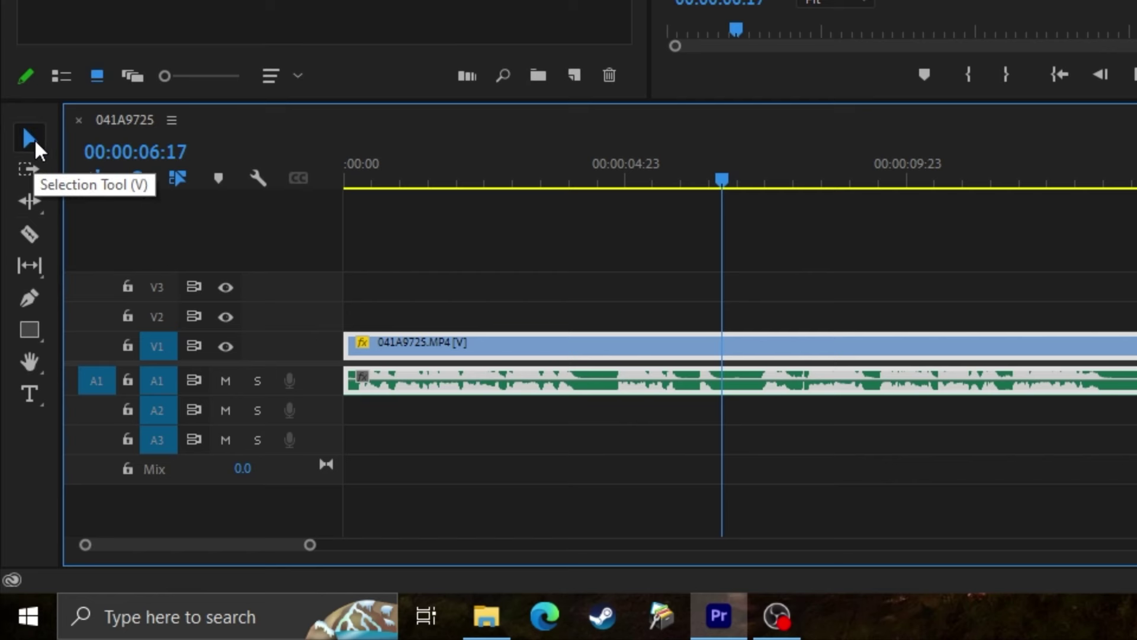
{"action": "key", "text": "c"}
{"action": "key", "text": "v"}
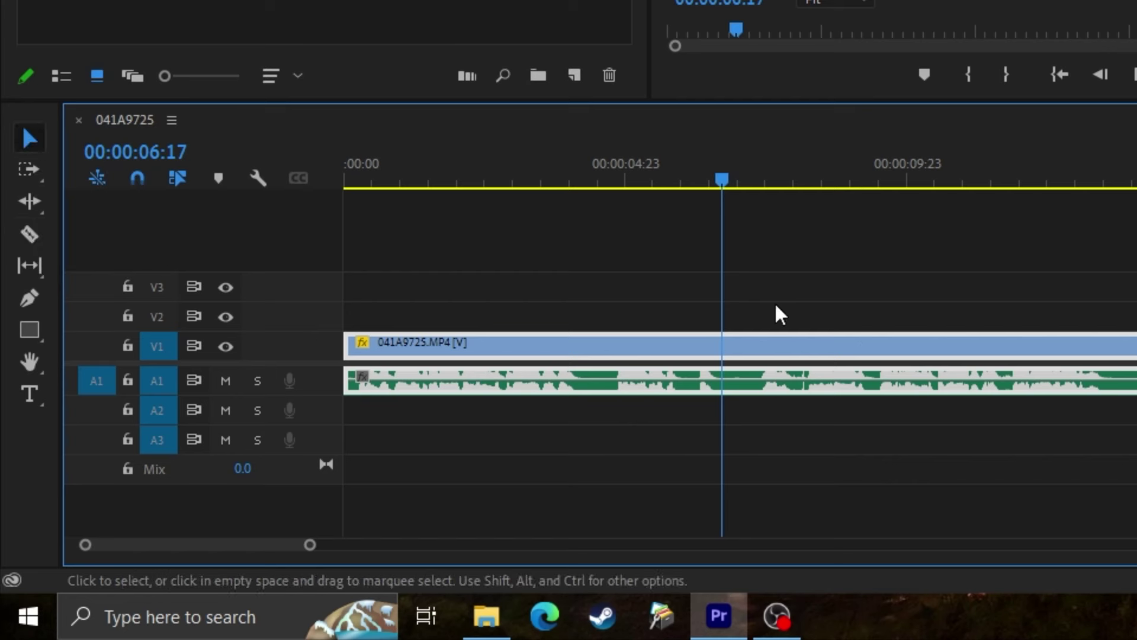
{"action": "key", "text": "c"}
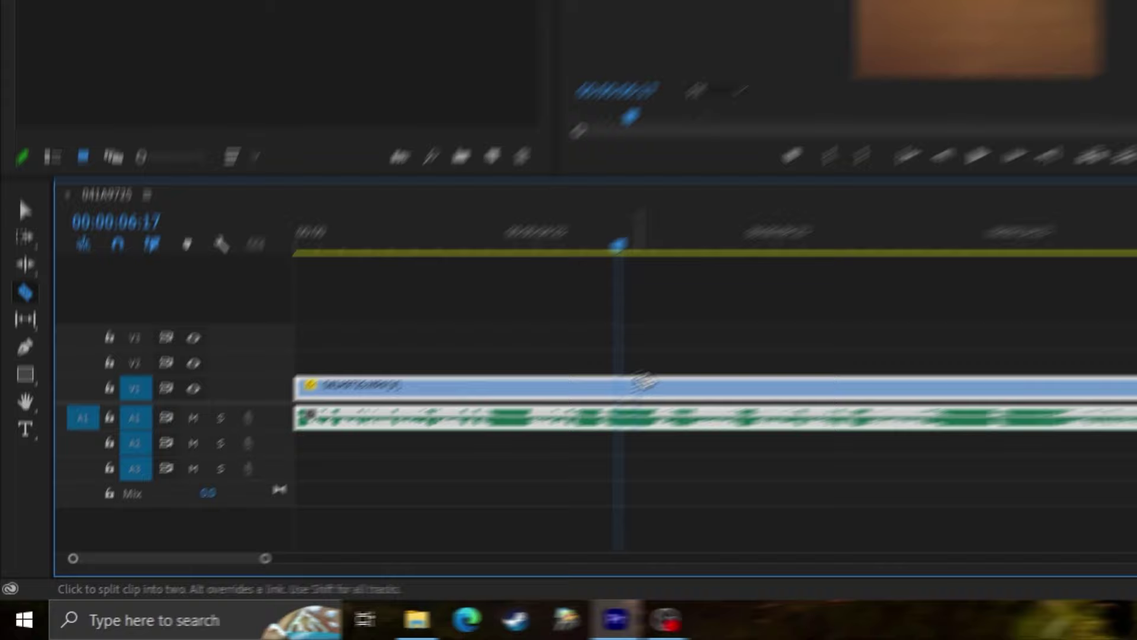
{"action": "left_click", "coordinate": [364, 494]}
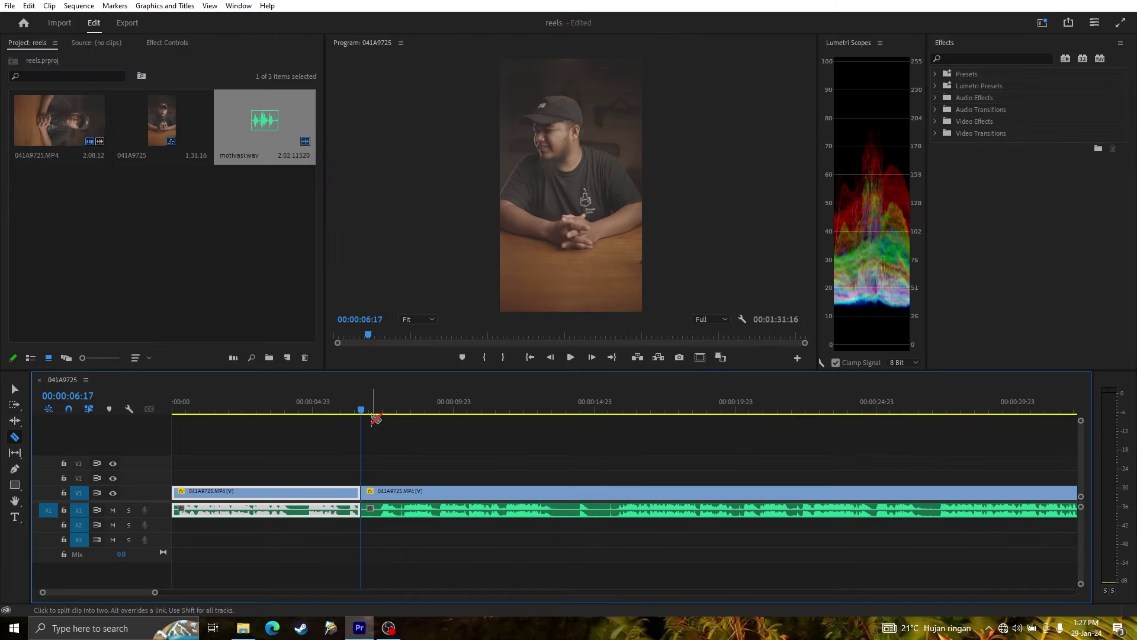
{"action": "key", "text": "v"}
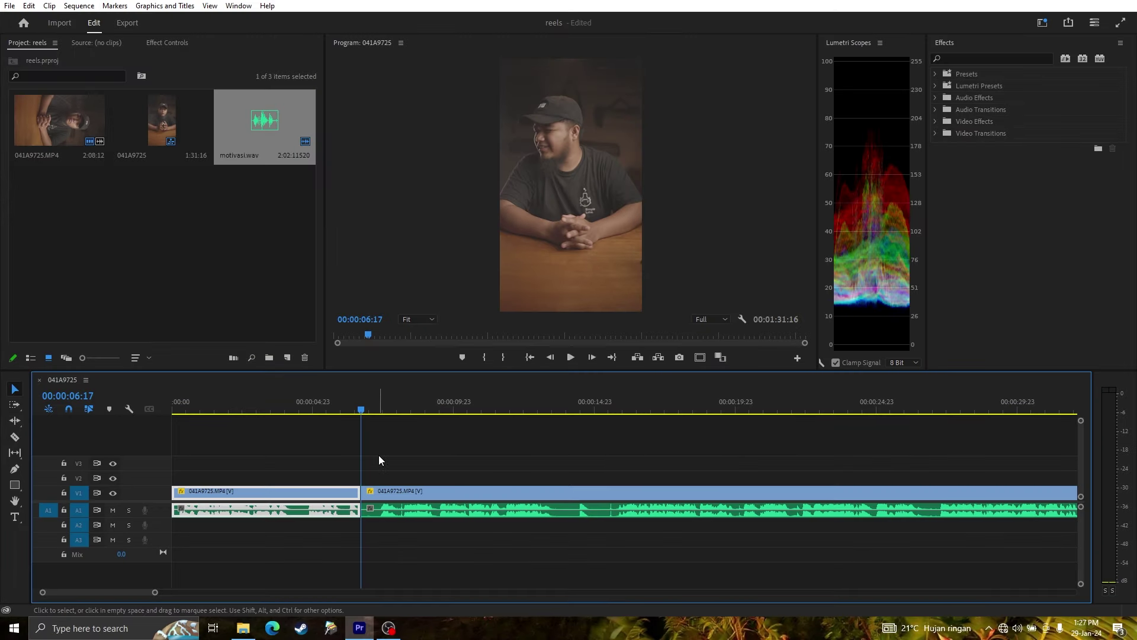
{"action": "left_click", "coordinate": [372, 410]}
{"action": "key", "text": "space"}
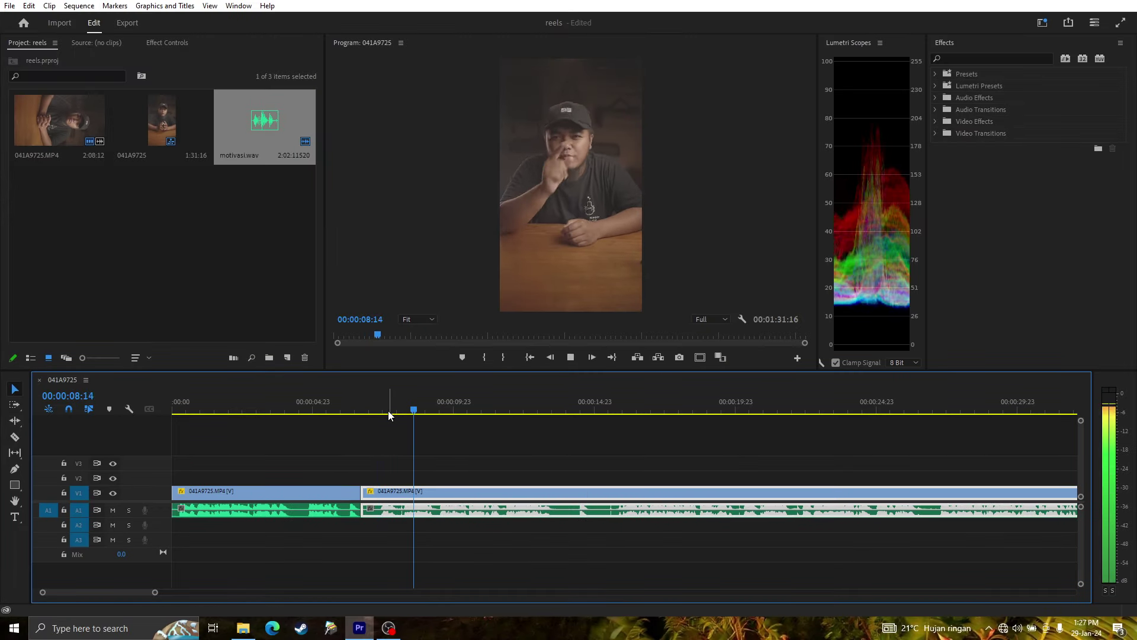
{"action": "left_click_drag", "start_coordinate": [353, 411], "coordinate": [382, 412]}
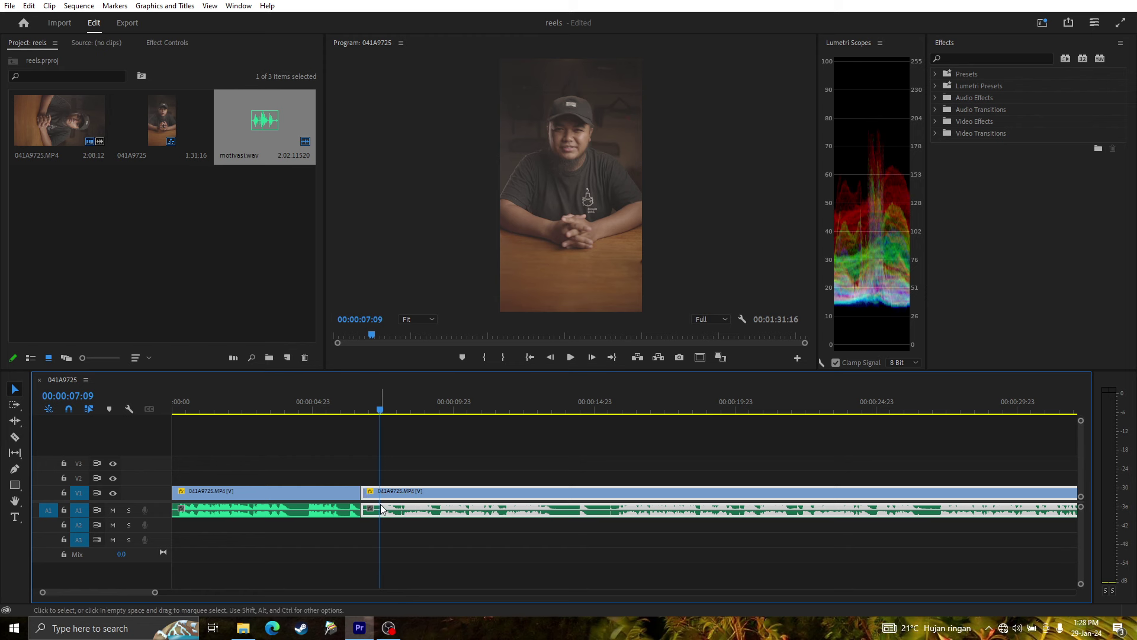
- Slide the second clip left to remove 16 frames at the cut and replay it
{"action": "left_click_drag", "start_coordinate": [365, 496], "coordinate": [388, 500]}
{"action": "left_click", "coordinate": [338, 399]}
{"action": "key", "text": "space"}
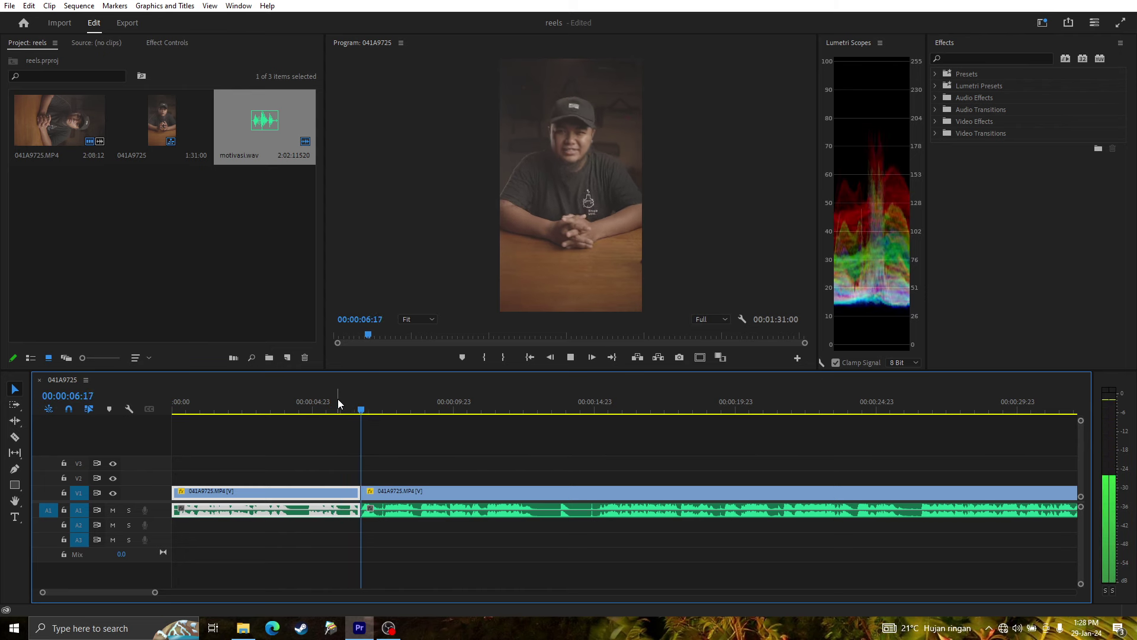
{"action": "left_click", "coordinate": [359, 399]}
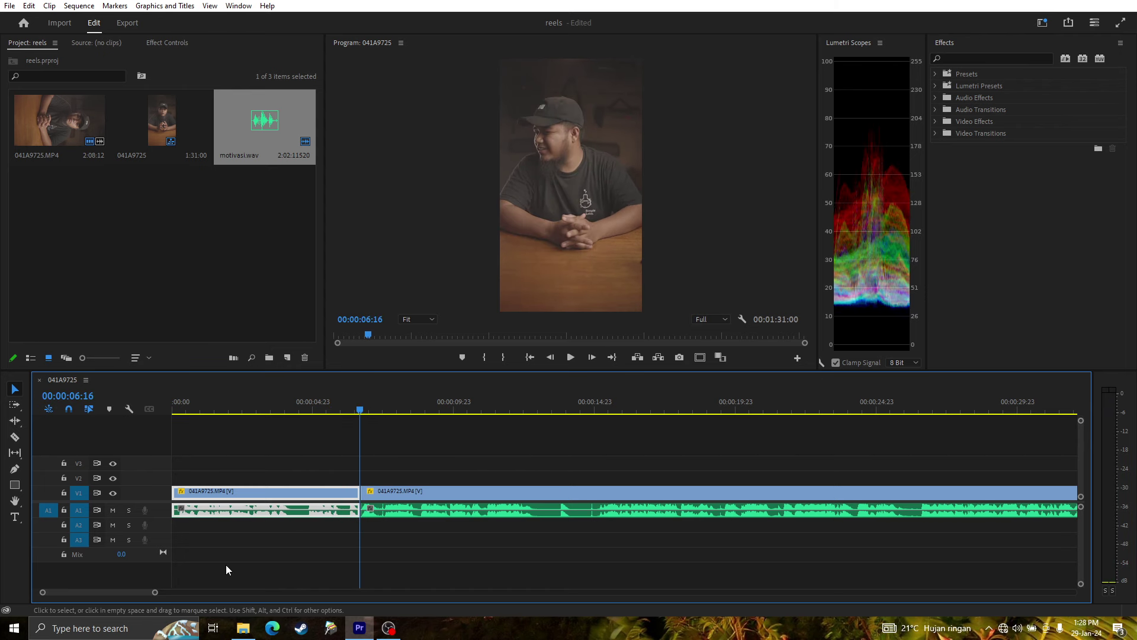
{"action": "left_click_drag", "start_coordinate": [156, 592], "coordinate": [105, 591]}
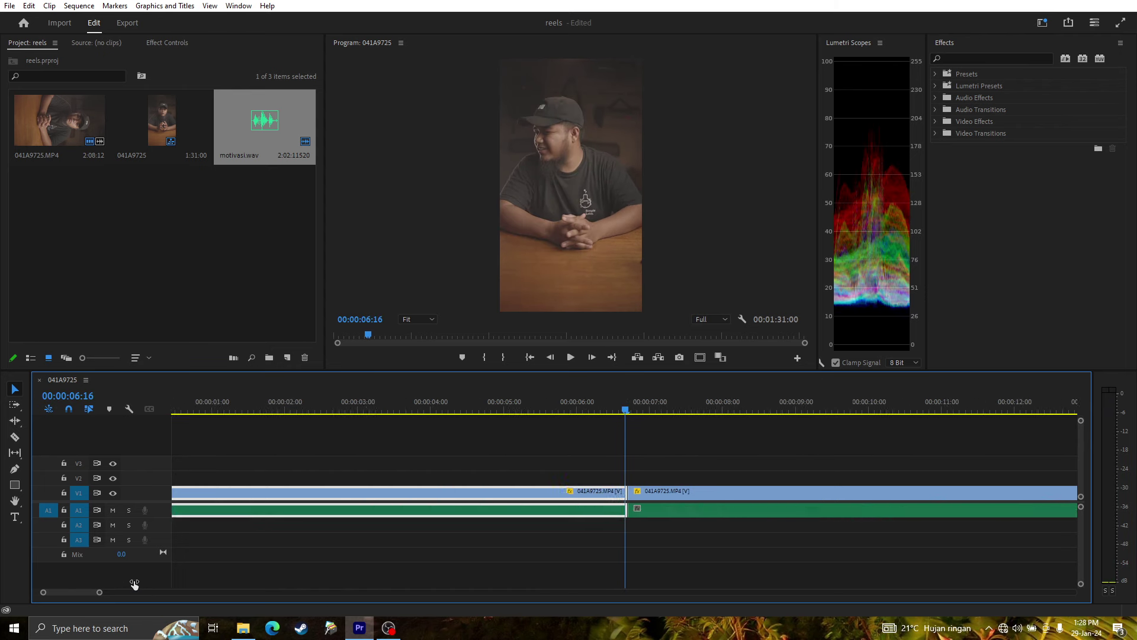
{"action": "left_click", "coordinate": [967, 57]}
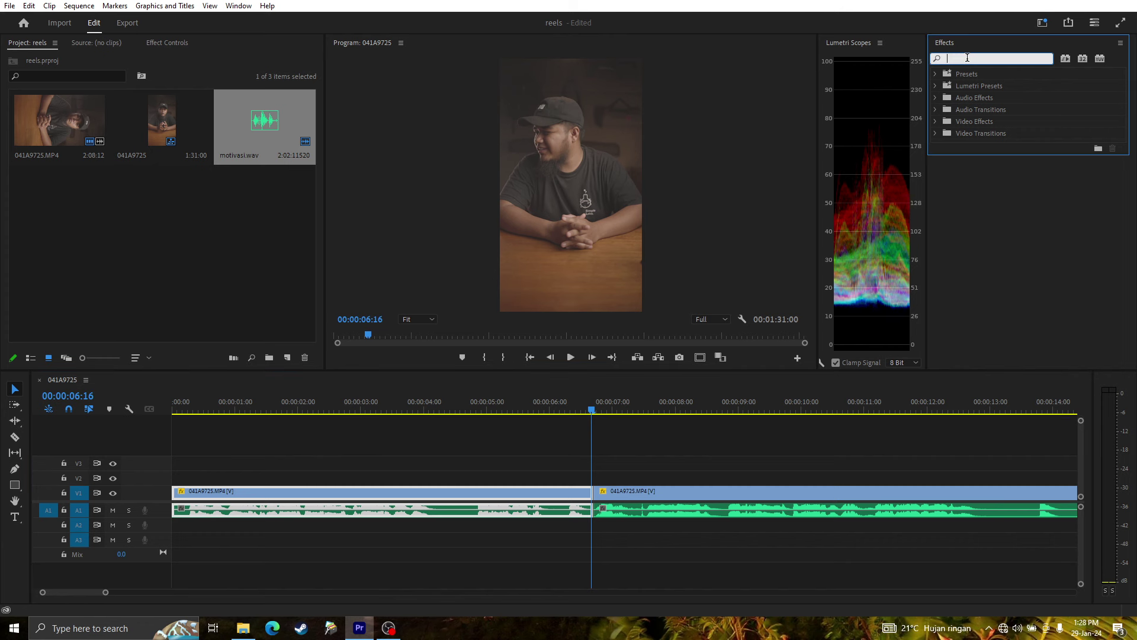
- Apply the Dip to White transition to the cut between the clips and preview it
{"action": "type", "text": "ip to"}
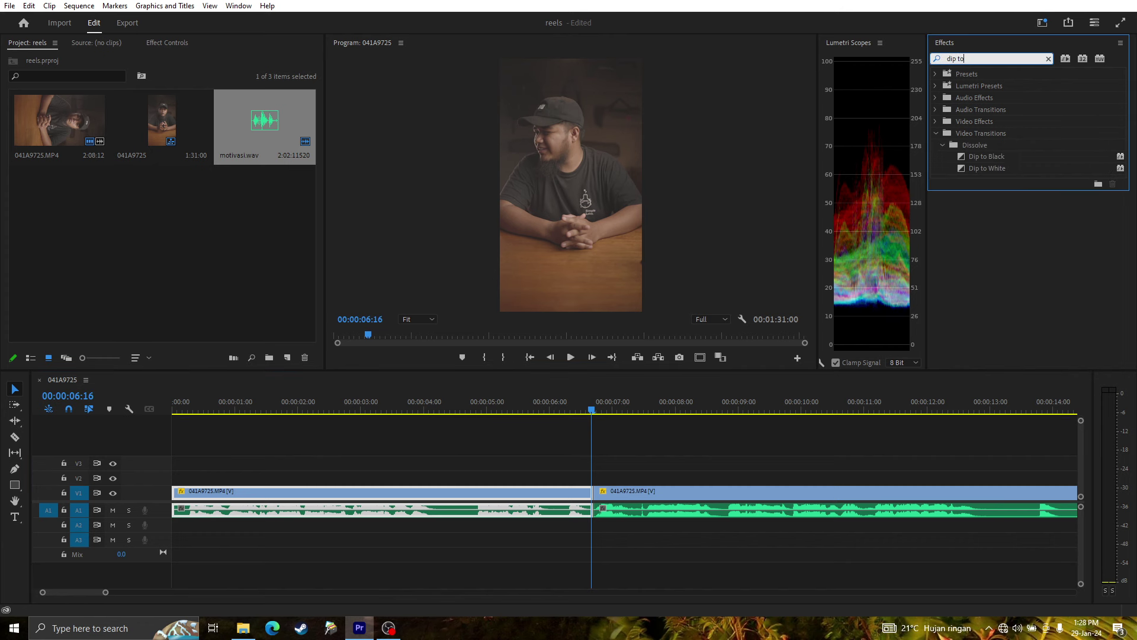
{"action": "left_click_drag", "start_coordinate": [979, 169], "coordinate": [702, 392]}
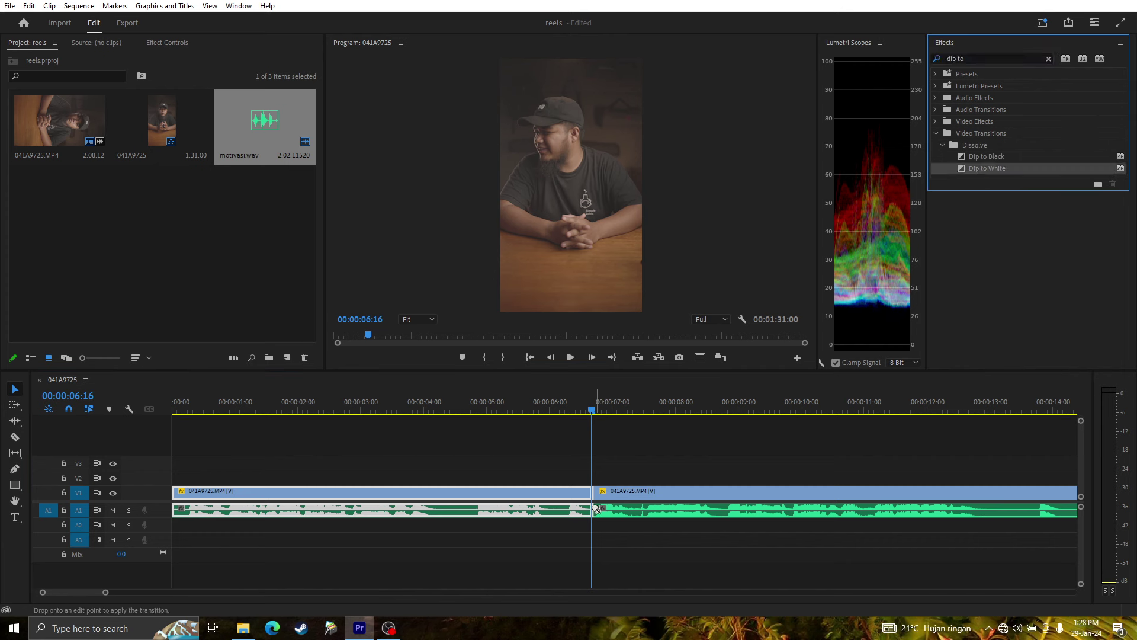
{"action": "mouse_move", "coordinate": [595, 497]}
{"action": "left_mouse_down"}
{"action": "mouse_move", "coordinate": [615, 493]}
{"action": "mouse_move", "coordinate": [595, 497]}
{"action": "left_mouse_up"}
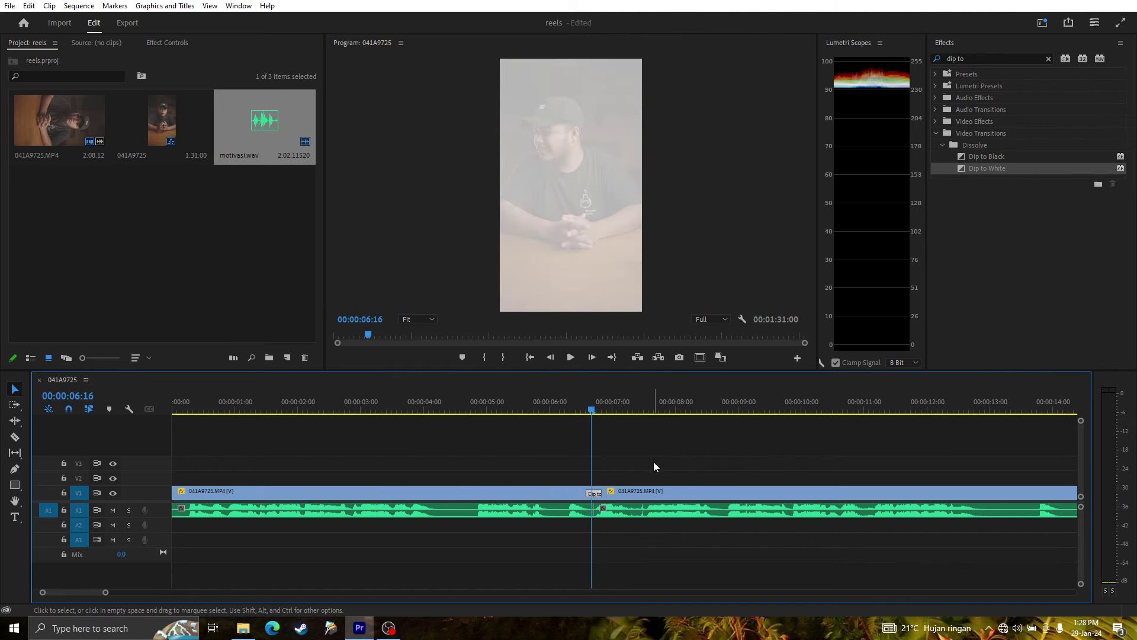
{"action": "left_click", "coordinate": [510, 413]}
{"action": "key", "text": "space"}
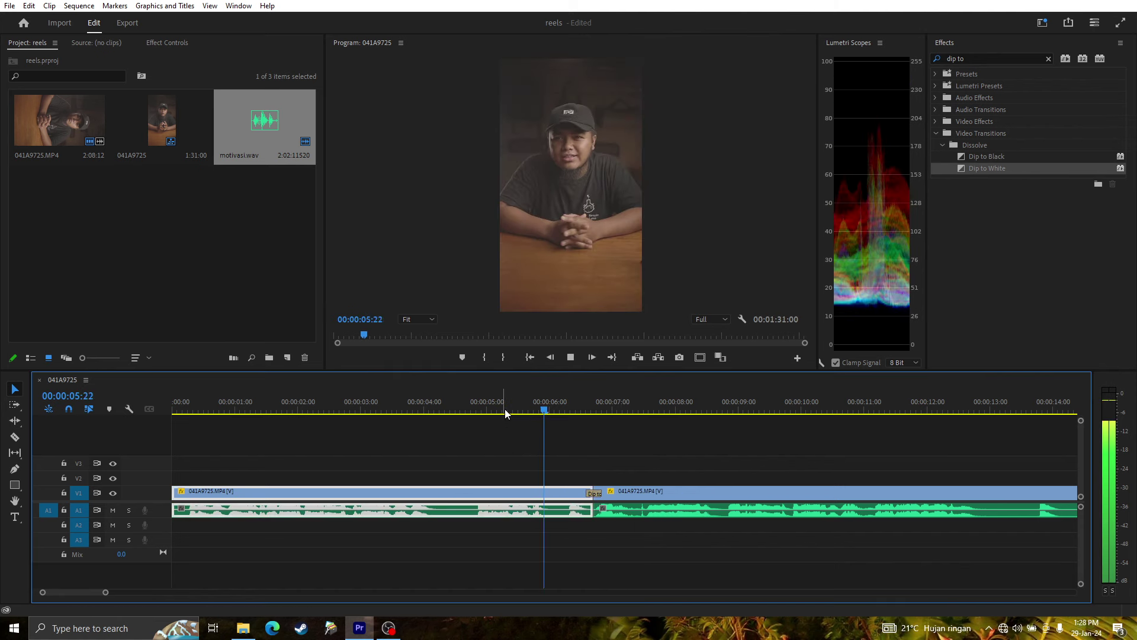
{"action": "left_click", "coordinate": [561, 409]}
- Import shutter.mp4 from the sfx folder into the Project panel
{"action": "left_click", "coordinate": [242, 628]}
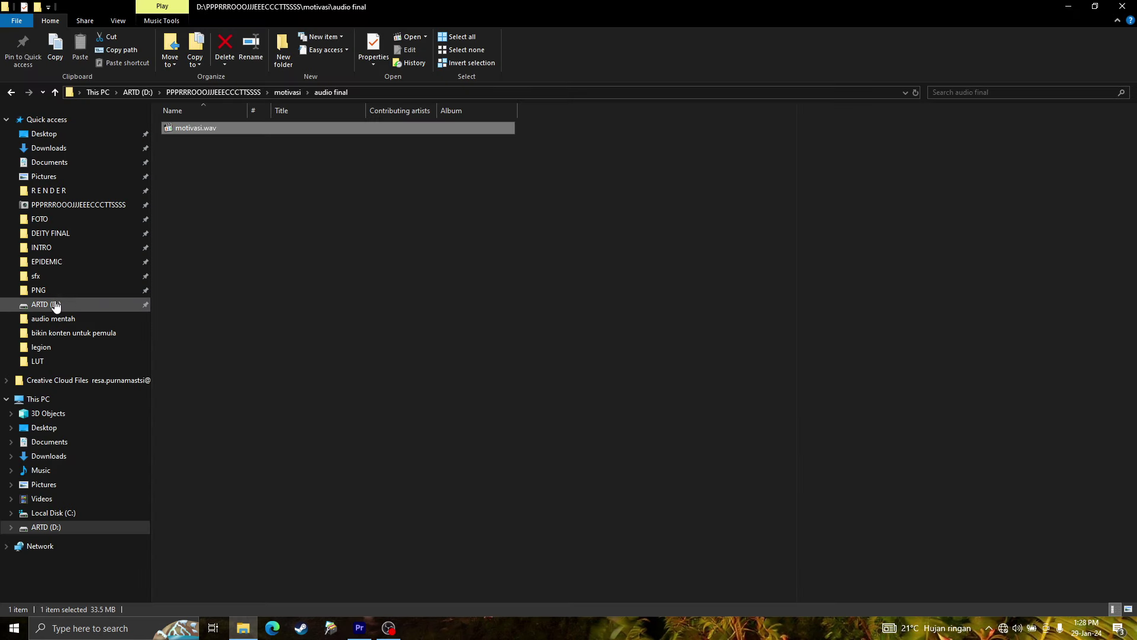
{"action": "left_click", "coordinate": [44, 276]}
{"action": "left_click_drag", "start_coordinate": [194, 277], "coordinate": [204, 249]}
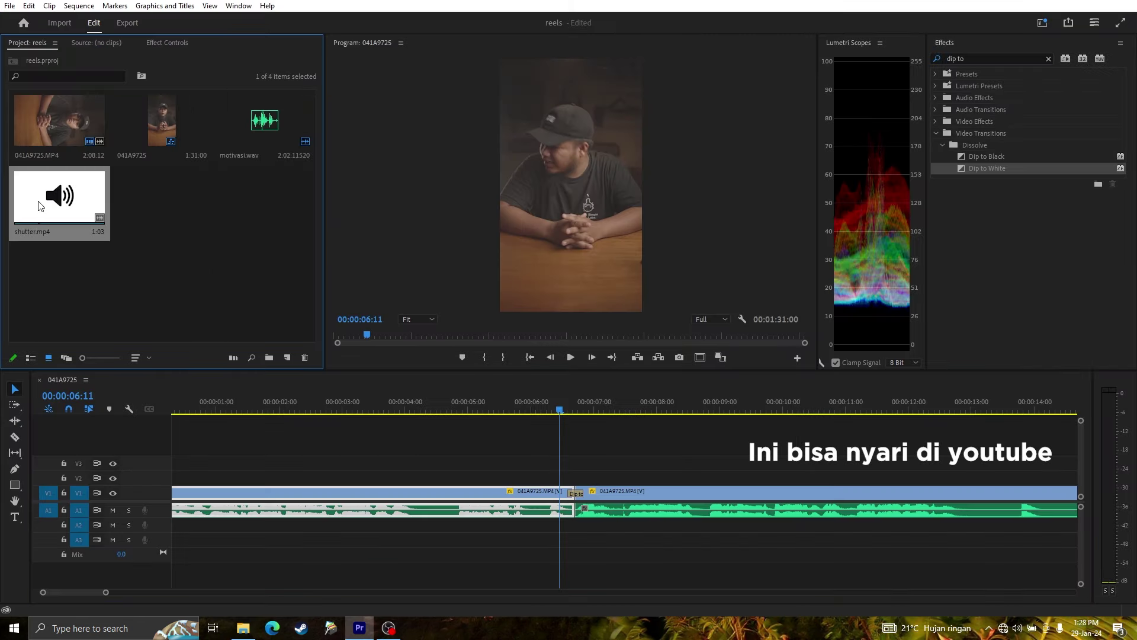
- Place the shutter.mp4 audio on A2 under the cut, disabling Snap to fine-tune its position
{"action": "double_click", "coordinate": [42, 205]}
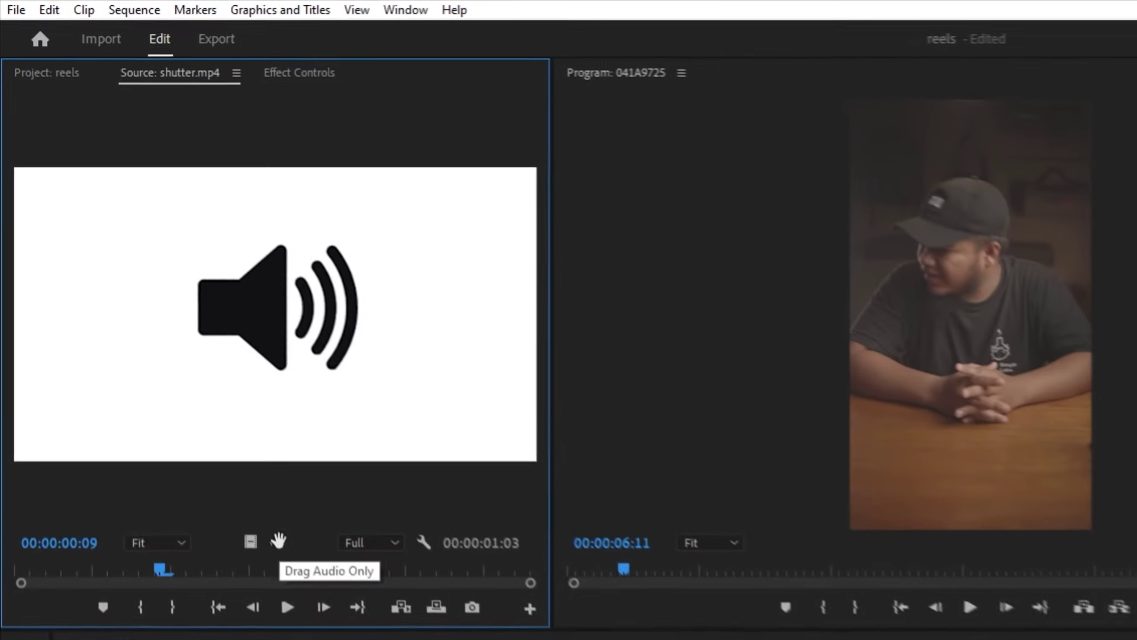
{"action": "left_click", "coordinate": [247, 477]}
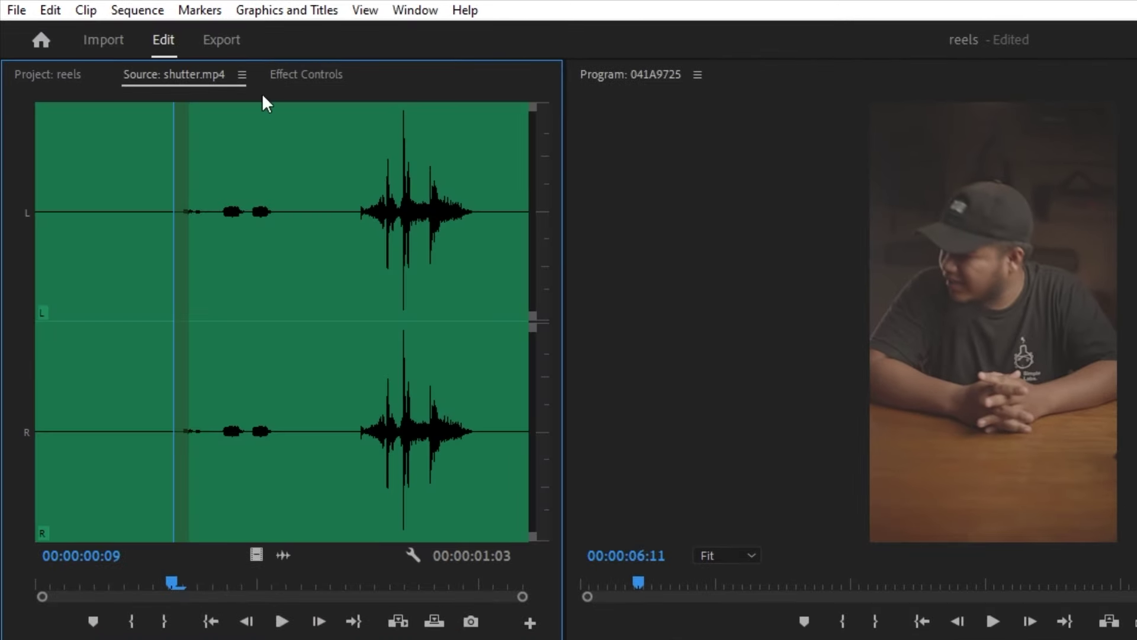
{"action": "mouse_move", "coordinate": [283, 555]}
{"action": "left_mouse_down"}
{"action": "mouse_move", "coordinate": [583, 529]}
{"action": "mouse_move", "coordinate": [571, 535]}
{"action": "left_mouse_up"}
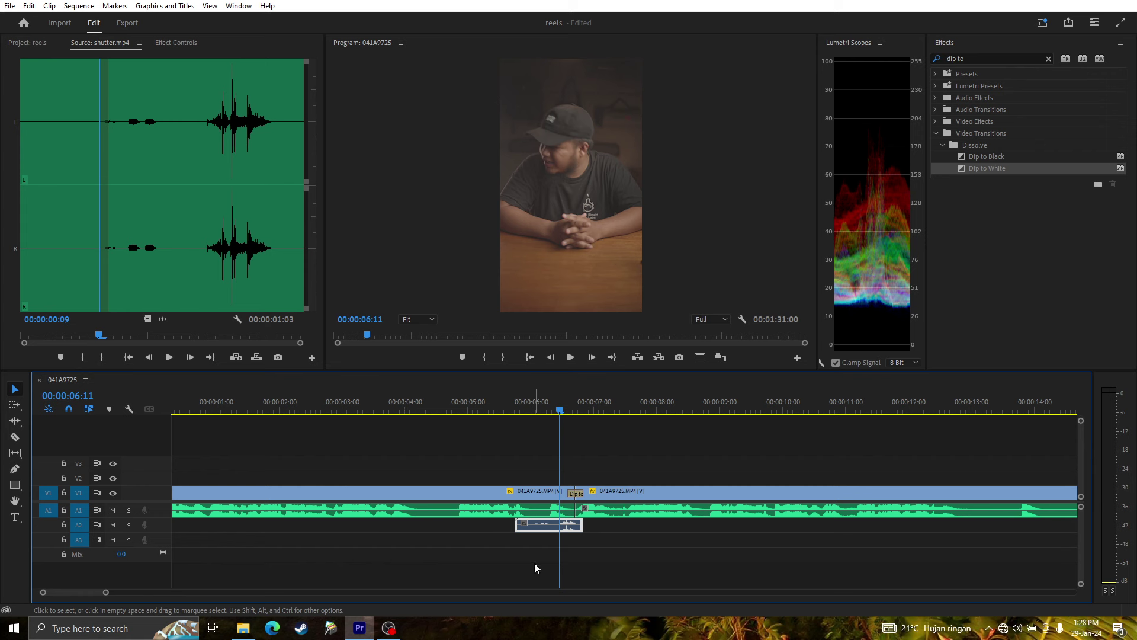
{"action": "mouse_move", "coordinate": [560, 532]}
{"action": "left_mouse_down"}
{"action": "mouse_move", "coordinate": [583, 534]}
{"action": "mouse_move", "coordinate": [564, 529]}
{"action": "left_mouse_up"}
{"action": "left_click_drag", "start_coordinate": [566, 531], "coordinate": [559, 531]}
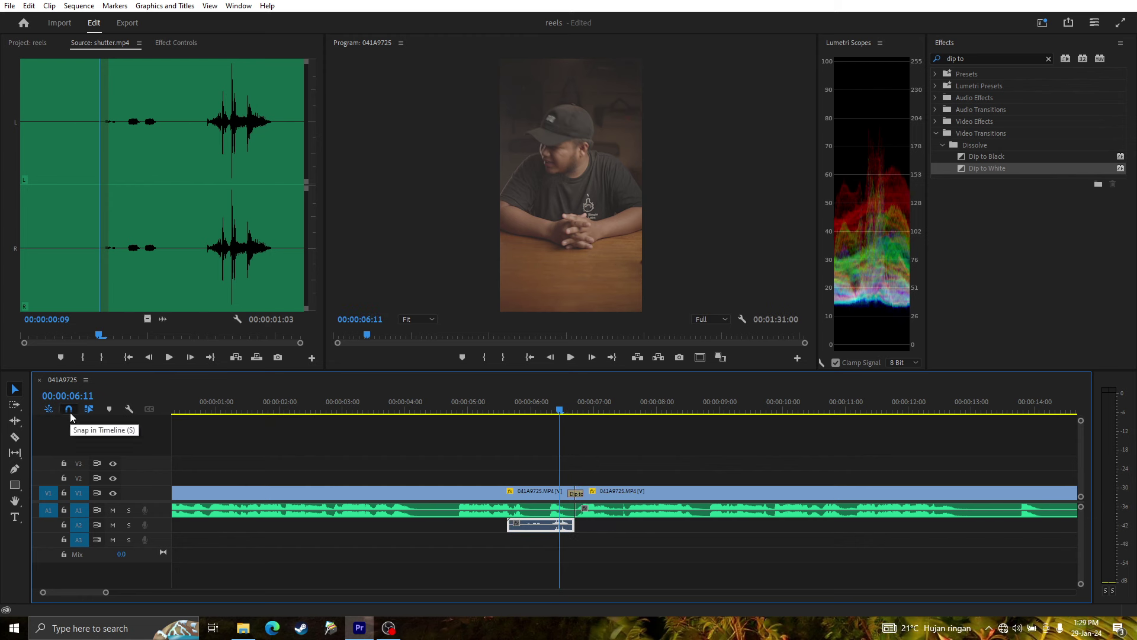
{"action": "left_click", "coordinate": [69, 410]}
{"action": "left_click_drag", "start_coordinate": [567, 531], "coordinate": [578, 528]}
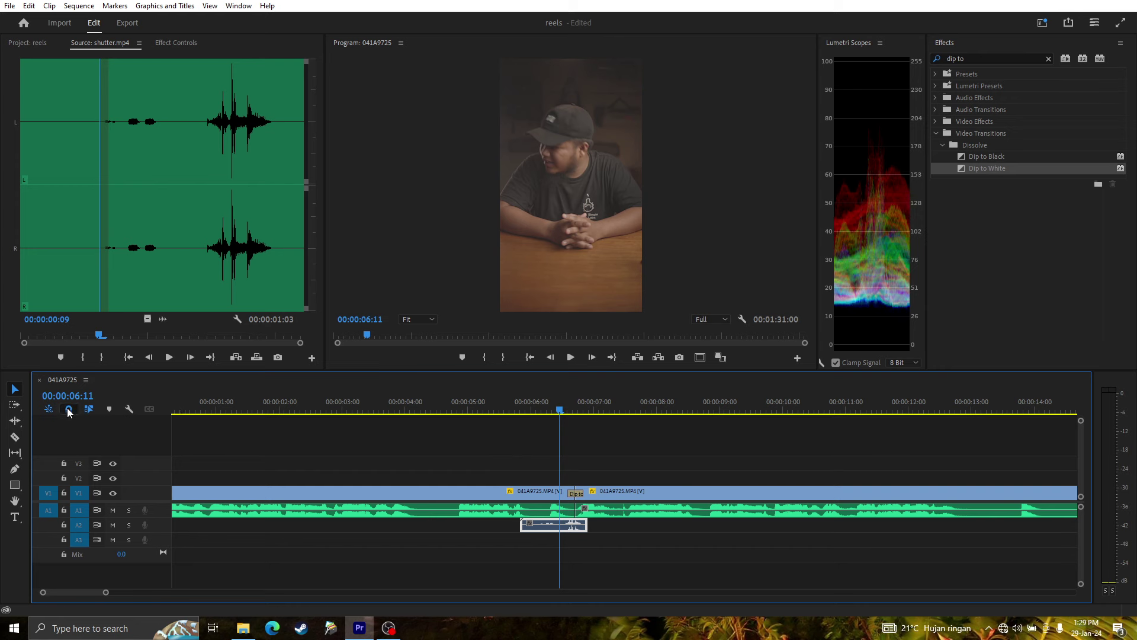
- Play back the cut with the shutter sound to check its timing
{"action": "left_click", "coordinate": [490, 413]}
{"action": "key", "text": "space"}
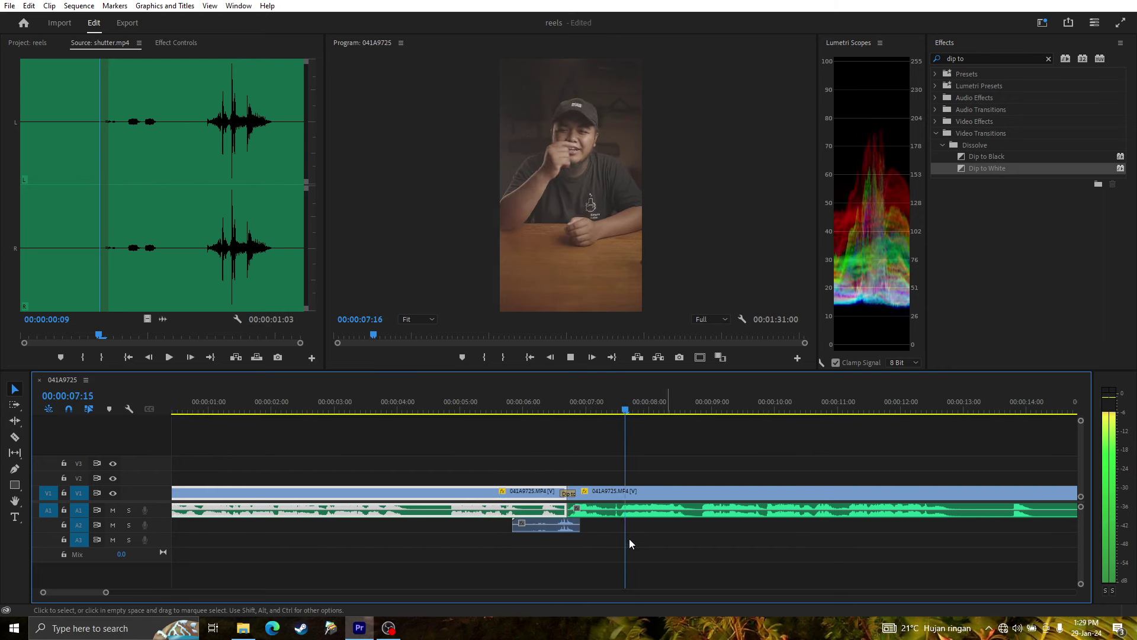
{"action": "key", "text": "space"}
{"action": "mouse_move", "coordinate": [110, 590]}
{"action": "left_mouse_down"}
{"action": "mouse_move", "coordinate": [305, 598]}
{"action": "mouse_move", "coordinate": [274, 599]}
{"action": "left_mouse_up"}
{"action": "key", "text": "space"}
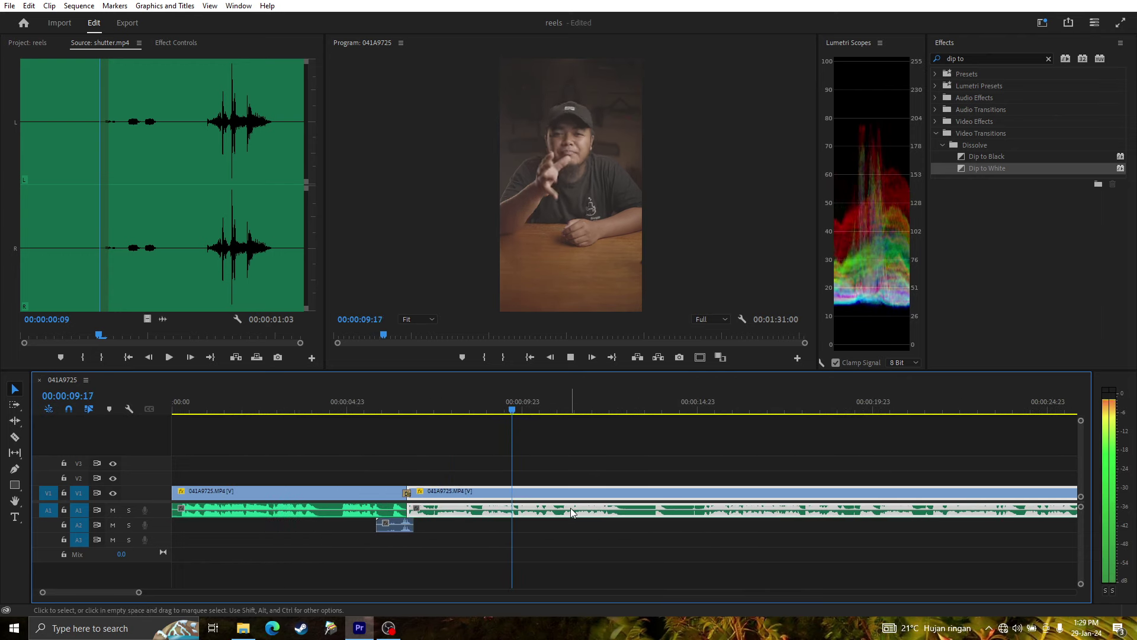
{"action": "key", "text": "space"}
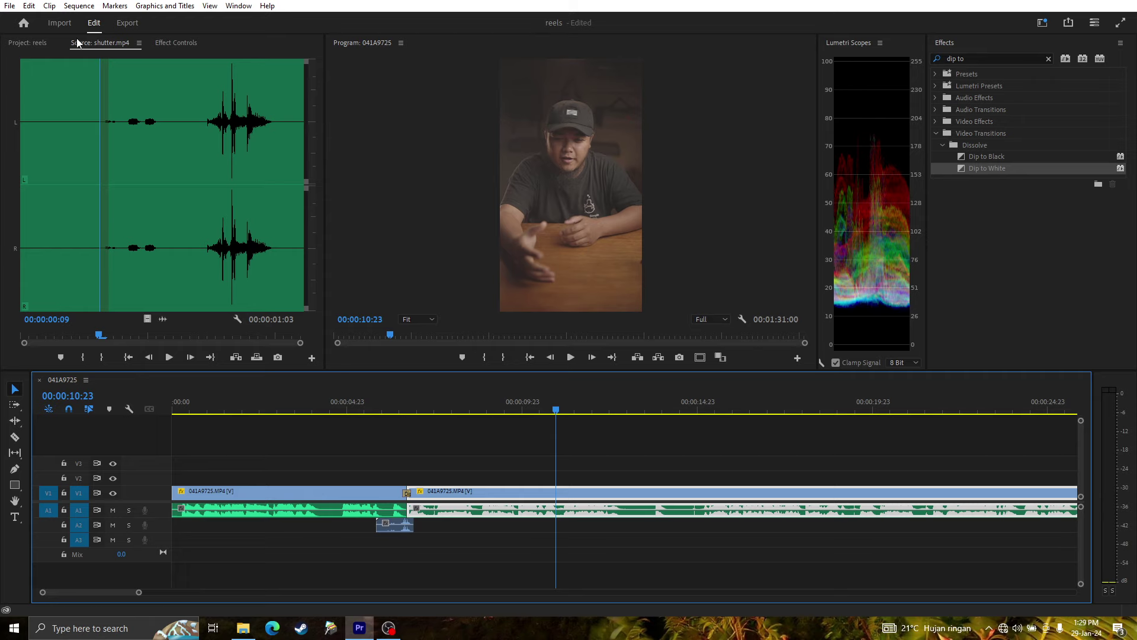
{"action": "left_click", "coordinate": [273, 629]}
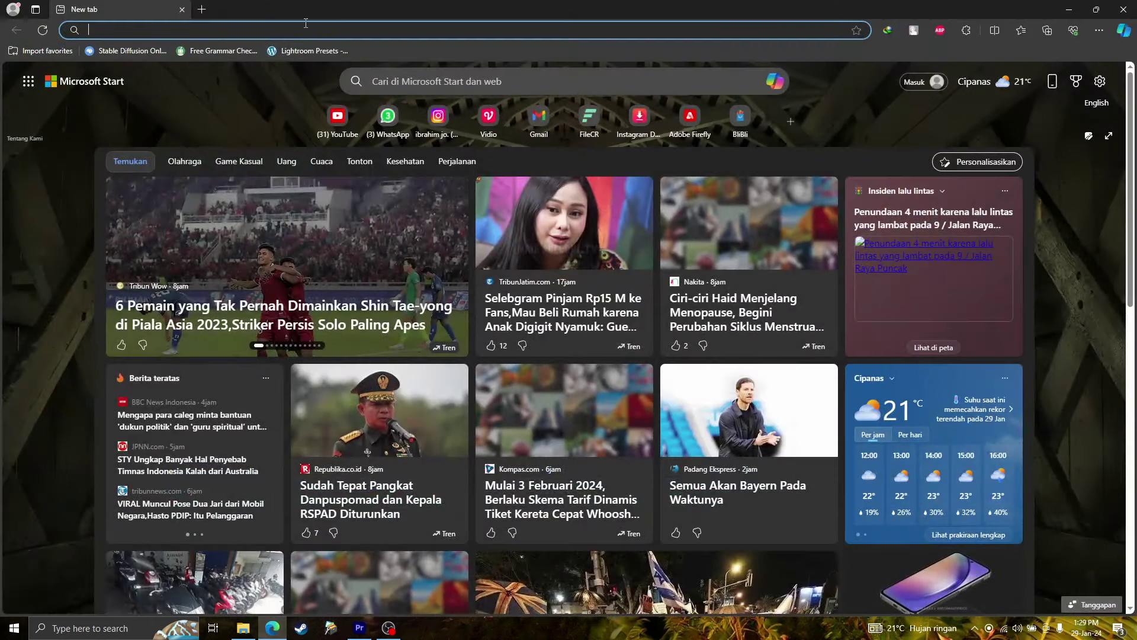
- Search Google Images for '500 orang' and preview a crowd photo
{"action": "type", "text": "500 orang"}
{"action": "key", "text": "Return"}
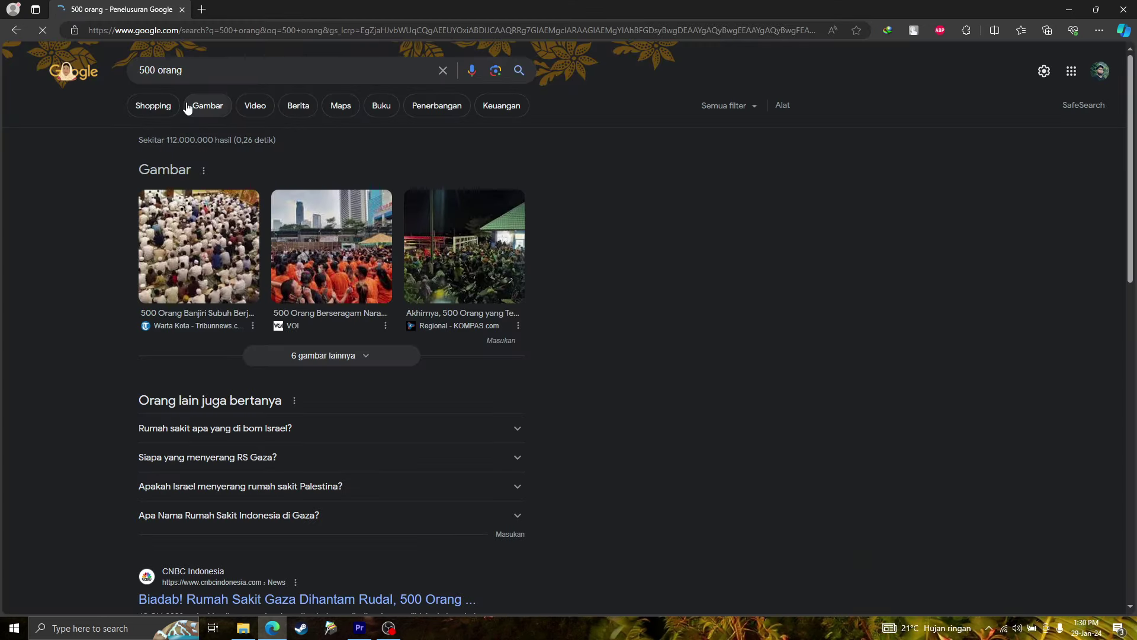
{"action": "left_click", "coordinate": [192, 105]}
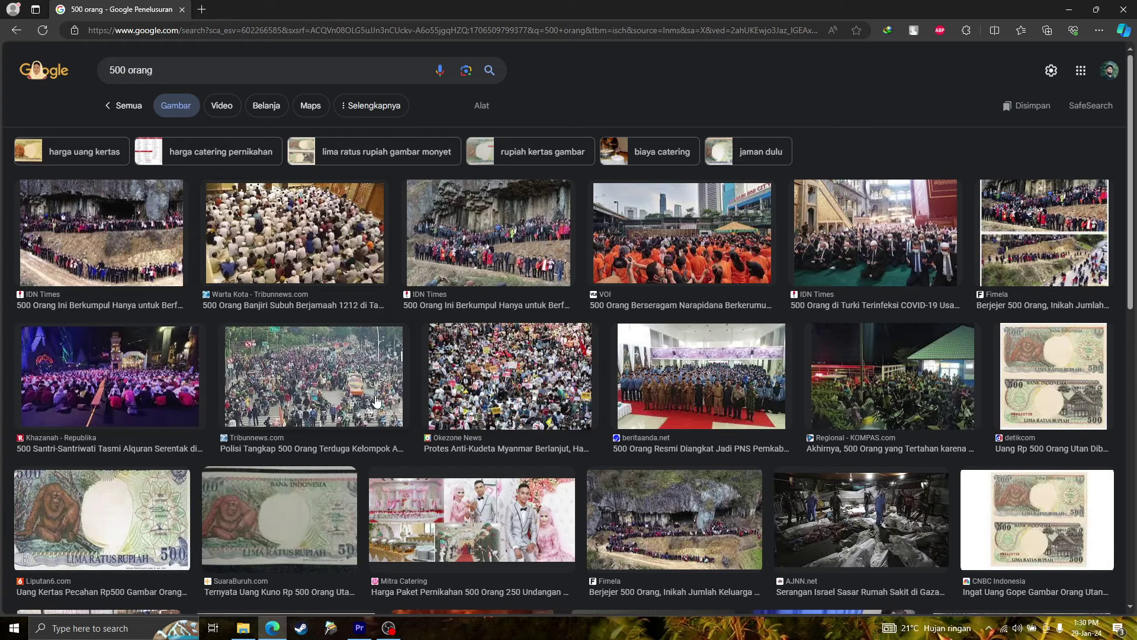
{"action": "left_click", "coordinate": [701, 248]}
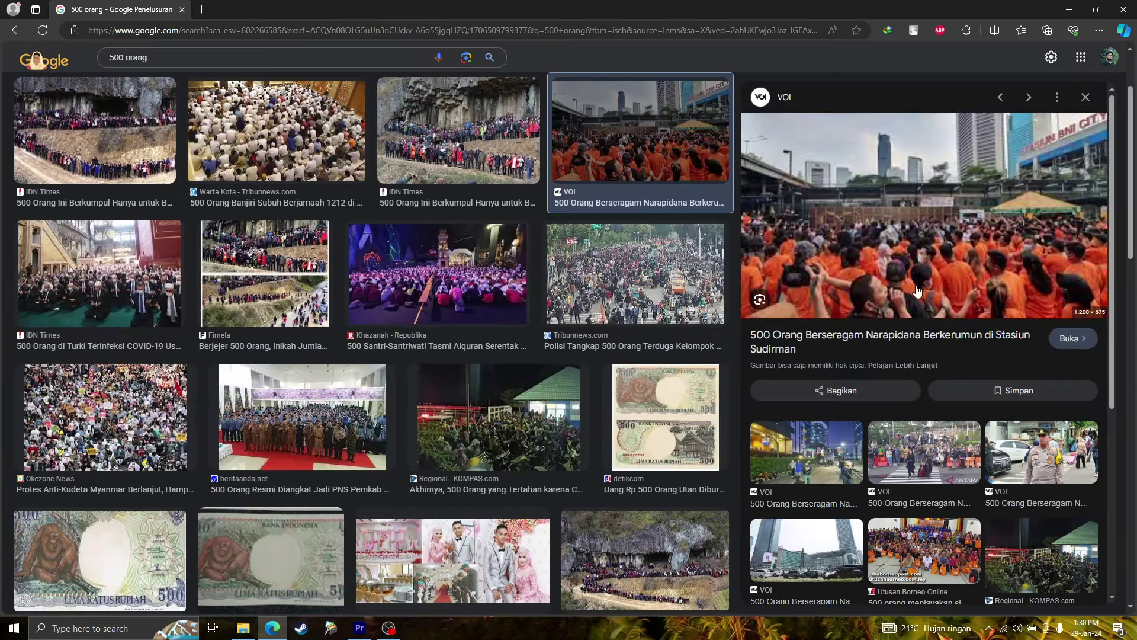
- Save the beritaanda.net crowd photo to Downloads as rjza4wk4 (1).jpg and show it in its folder
{"action": "right_click", "coordinate": [963, 234]}
{"action": "left_click", "coordinate": [298, 448]}
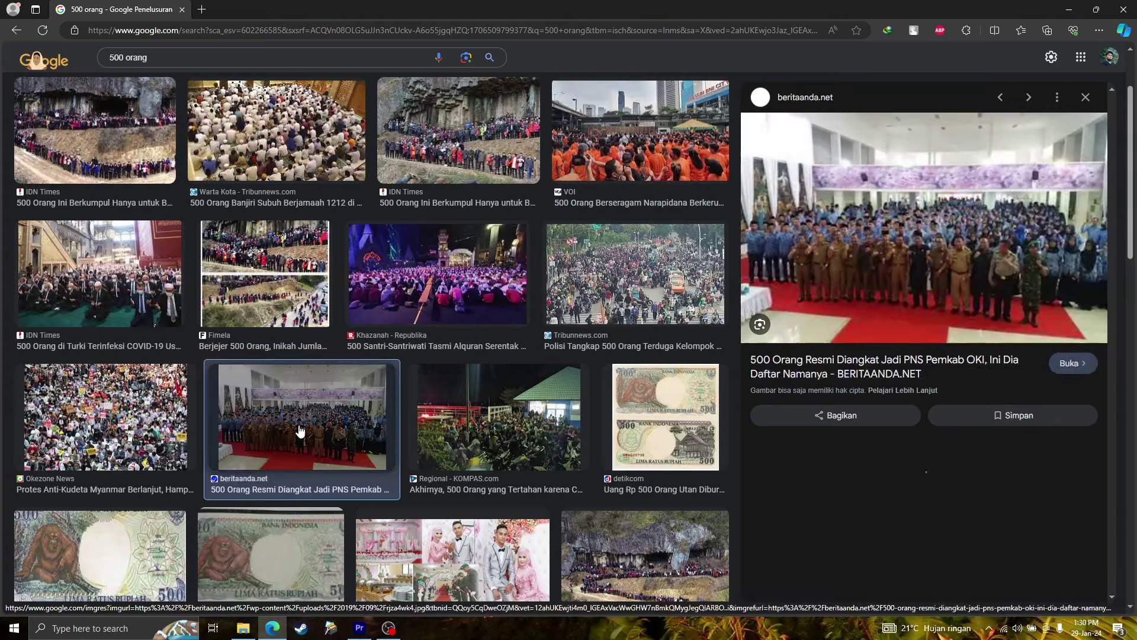
{"action": "right_click", "coordinate": [901, 218]}
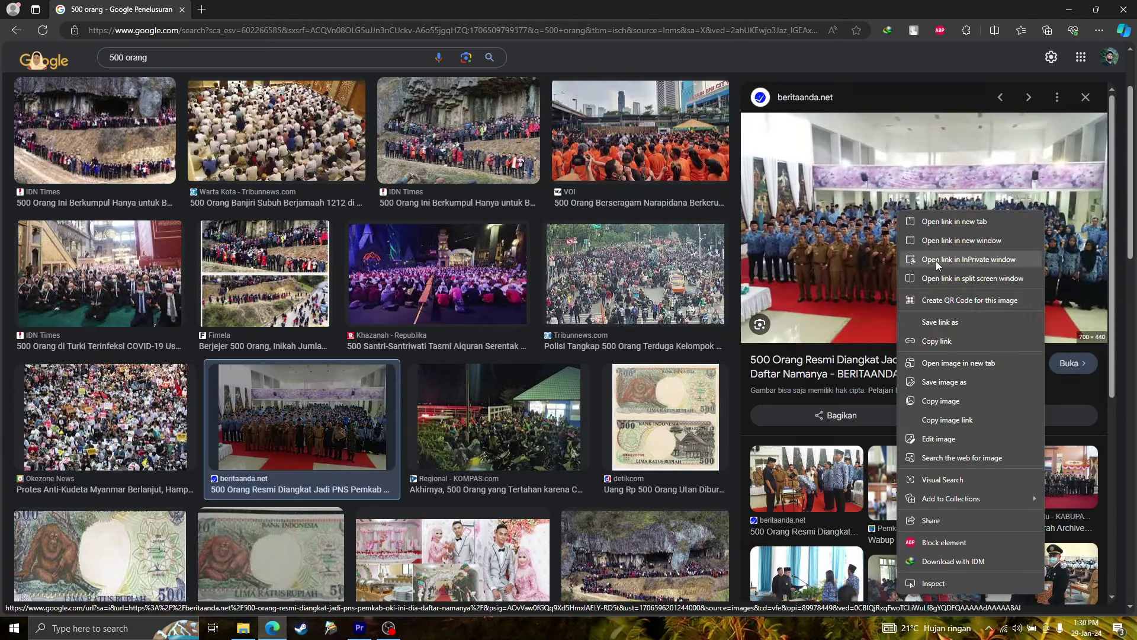
{"action": "left_click", "coordinate": [944, 382]}
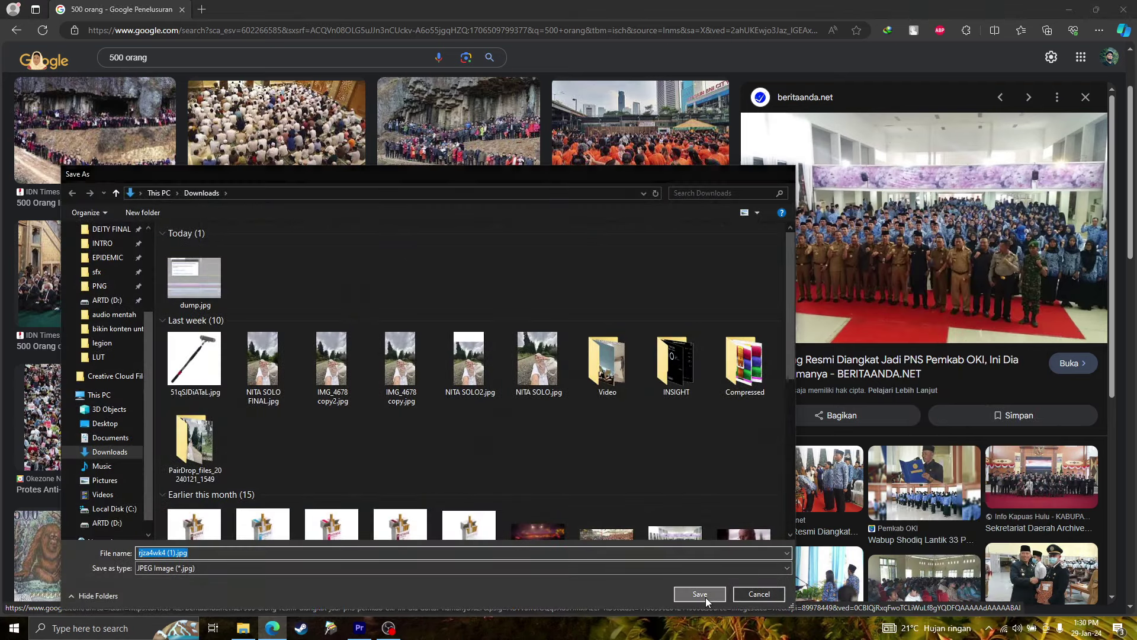
{"action": "left_click", "coordinate": [706, 597]}
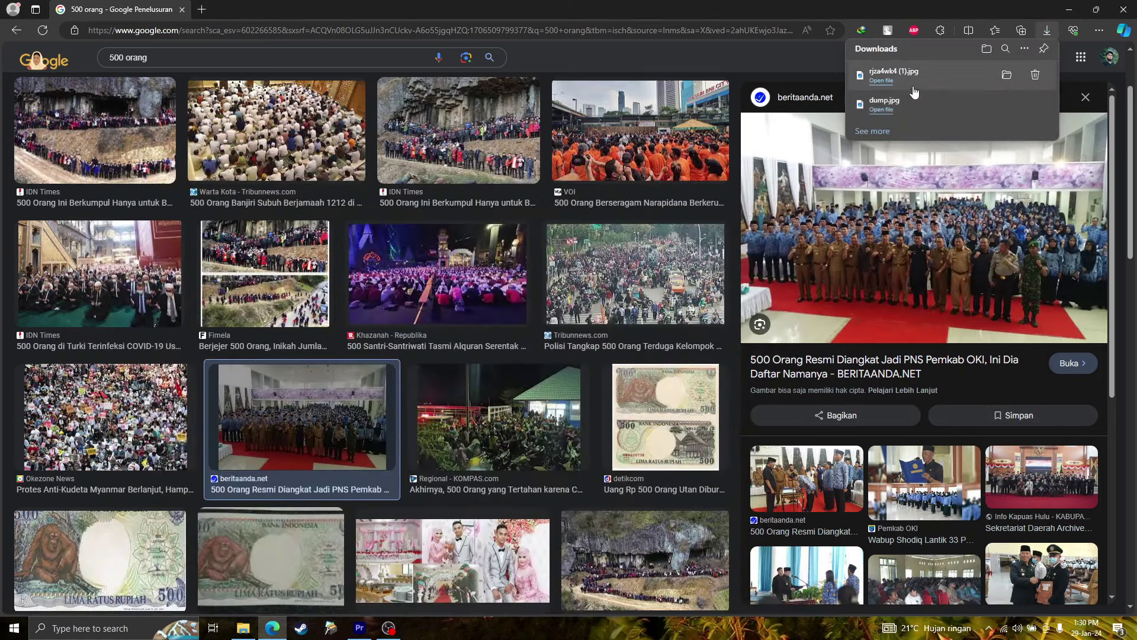
{"action": "left_click", "coordinate": [1007, 75]}
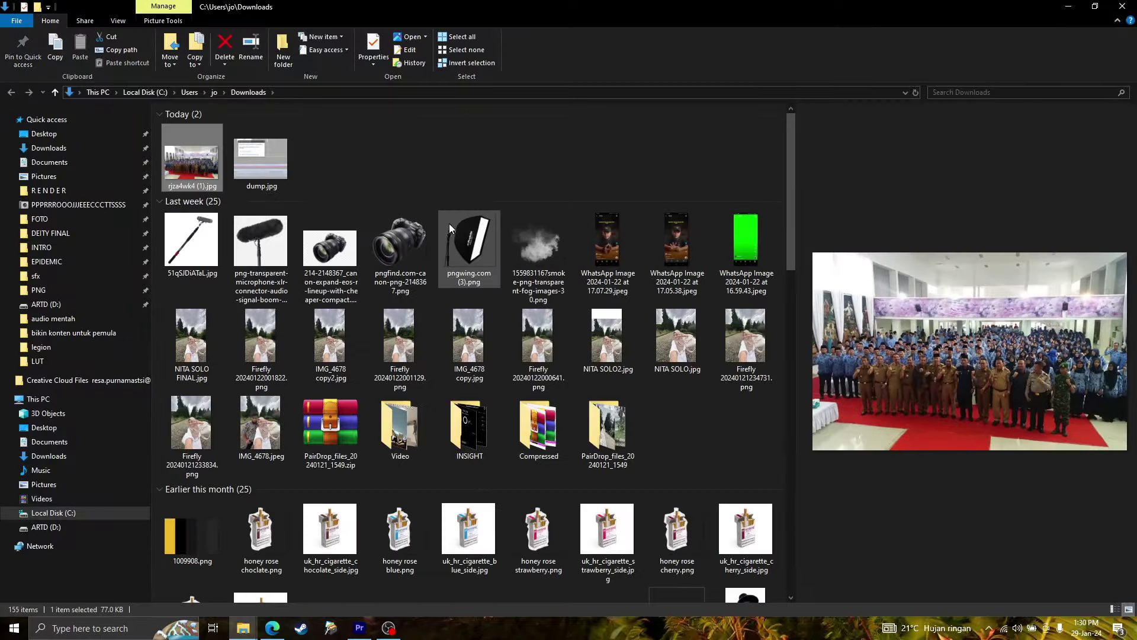
- Drag rjza4wk4 (1).jpg from Downloads into the Premiere Project panel
{"action": "left_click_drag", "start_coordinate": [192, 167], "coordinate": [94, 98]}
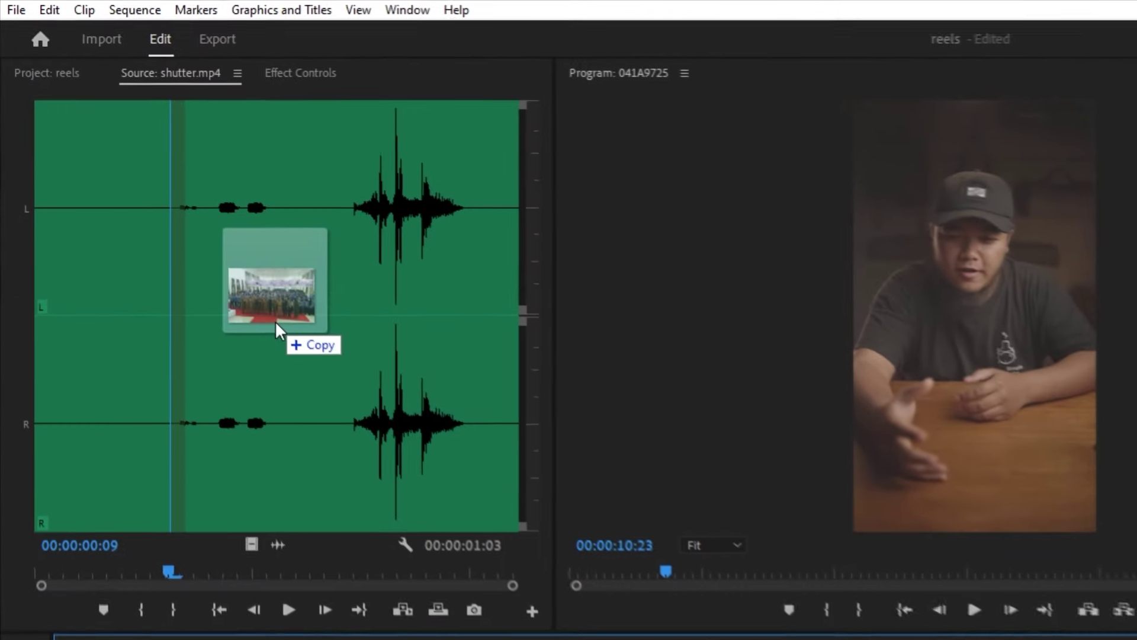
{"action": "left_click_drag", "start_coordinate": [93, 98], "coordinate": [162, 188]}
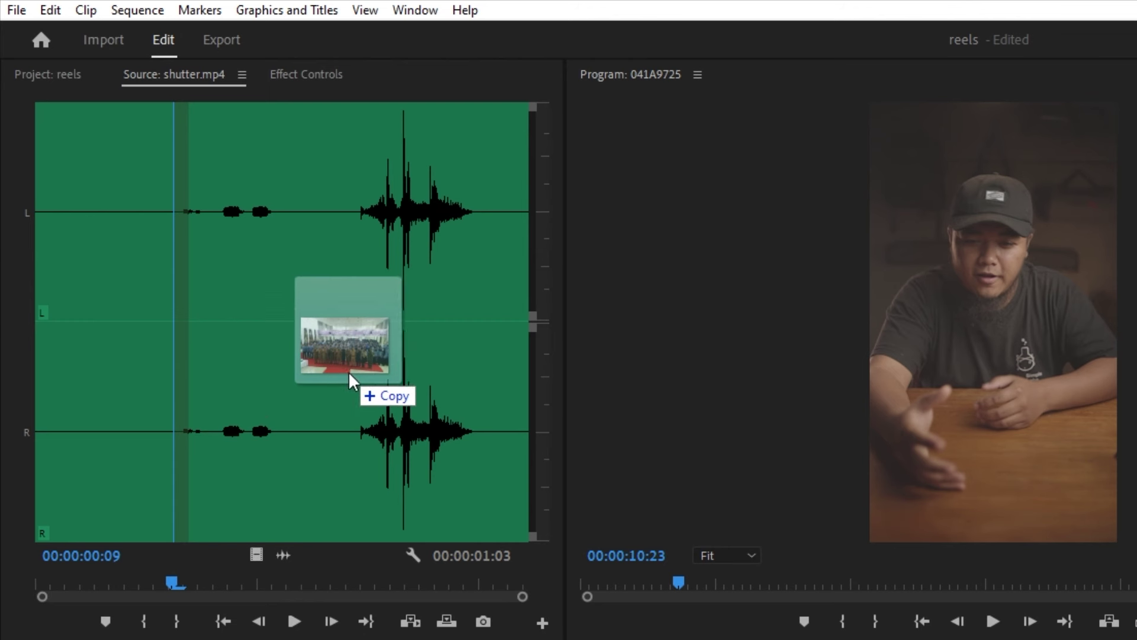
{"action": "mouse_move", "coordinate": [280, 327]}
{"action": "left_mouse_down"}
{"action": "mouse_move", "coordinate": [279, 290]}
{"action": "mouse_move", "coordinate": [255, 446]}
{"action": "left_mouse_up"}
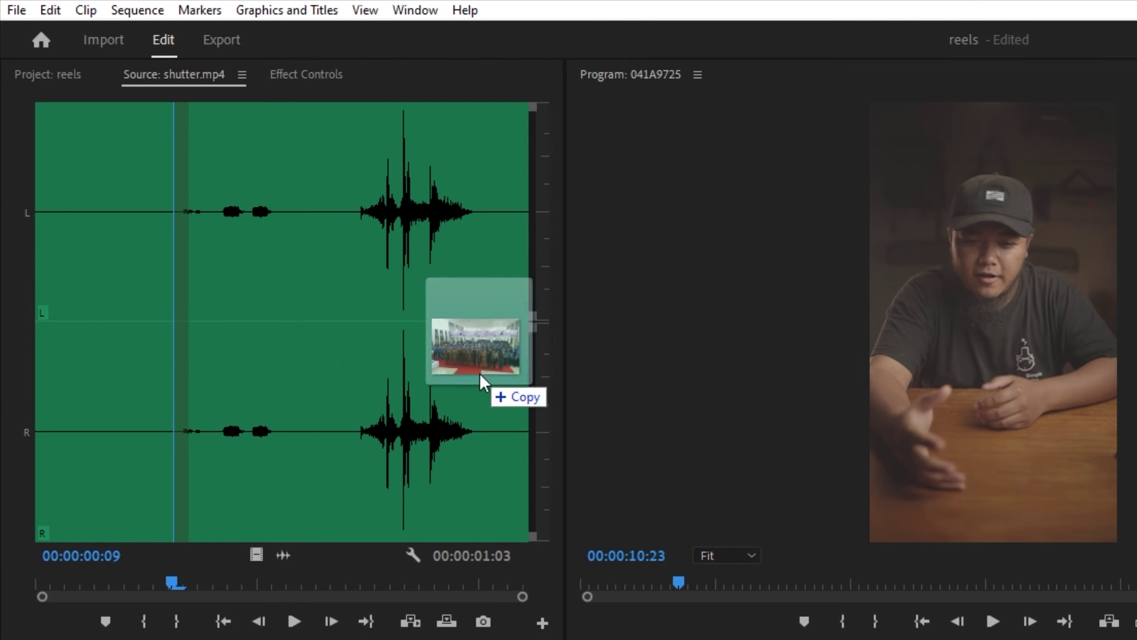
{"action": "mouse_move", "coordinate": [255, 448]}
{"action": "left_mouse_down"}
{"action": "mouse_move", "coordinate": [308, 273]}
{"action": "mouse_move", "coordinate": [282, 419]}
{"action": "left_mouse_up"}
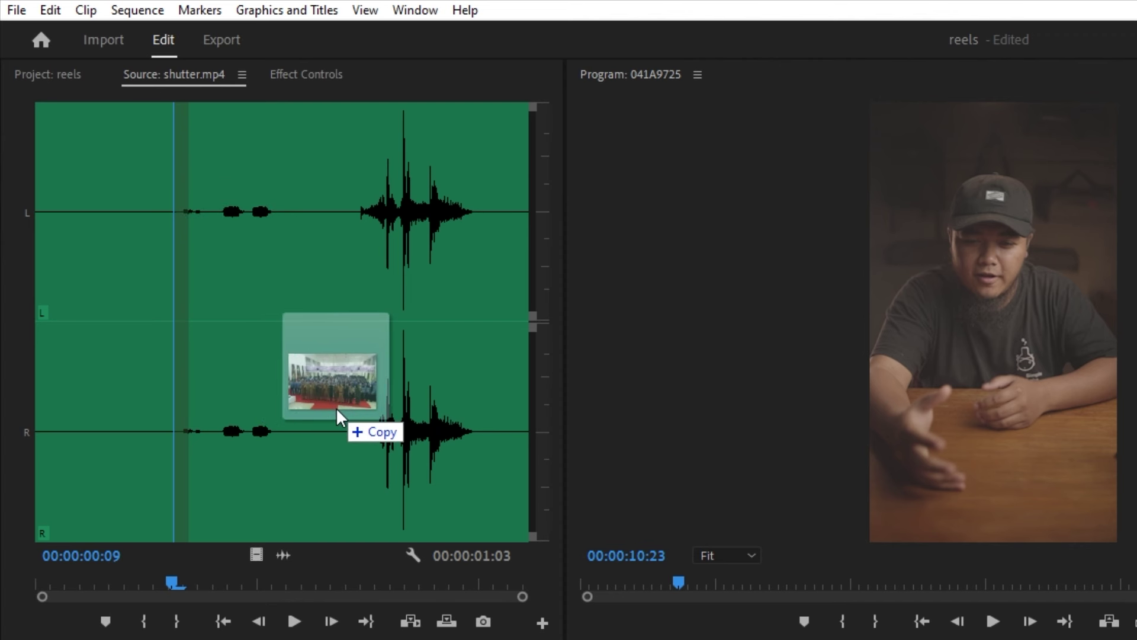
{"action": "mouse_move", "coordinate": [282, 419]}
{"action": "left_mouse_down"}
{"action": "mouse_move", "coordinate": [32, 87]}
{"action": "mouse_move", "coordinate": [343, 512]}
{"action": "left_mouse_up"}
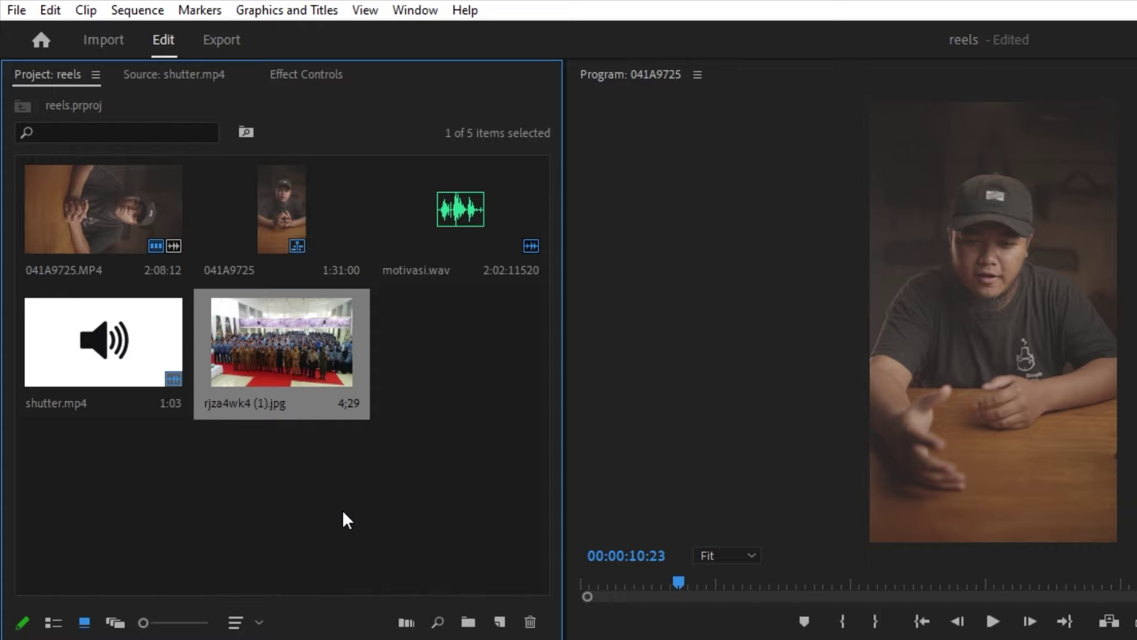
{"action": "left_click", "coordinate": [344, 512]}
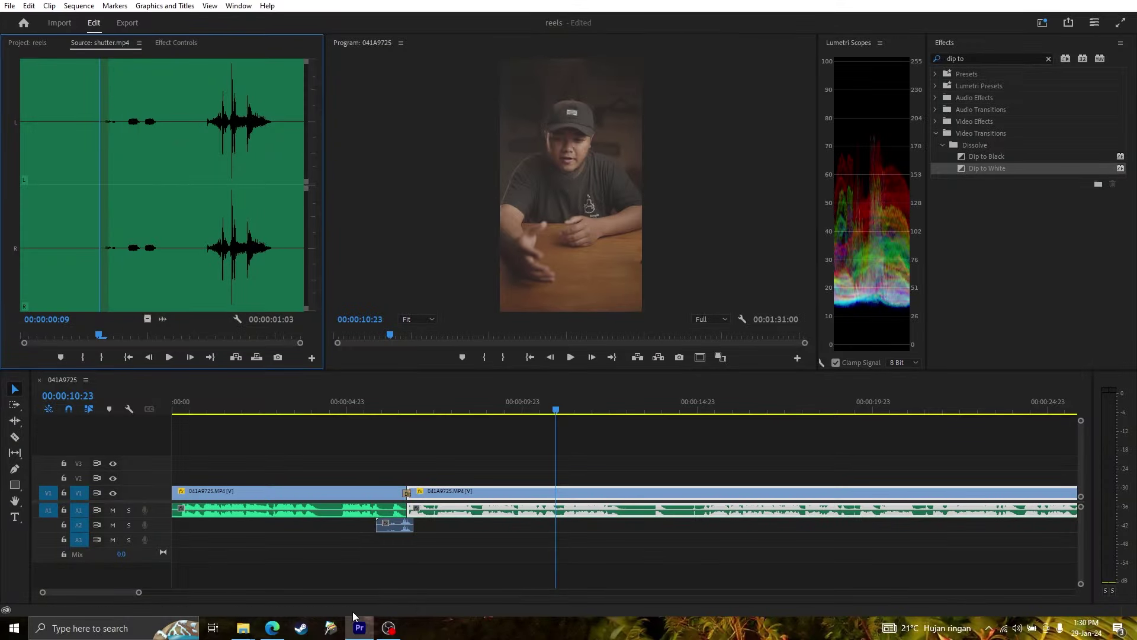
{"action": "left_click", "coordinate": [243, 628]}
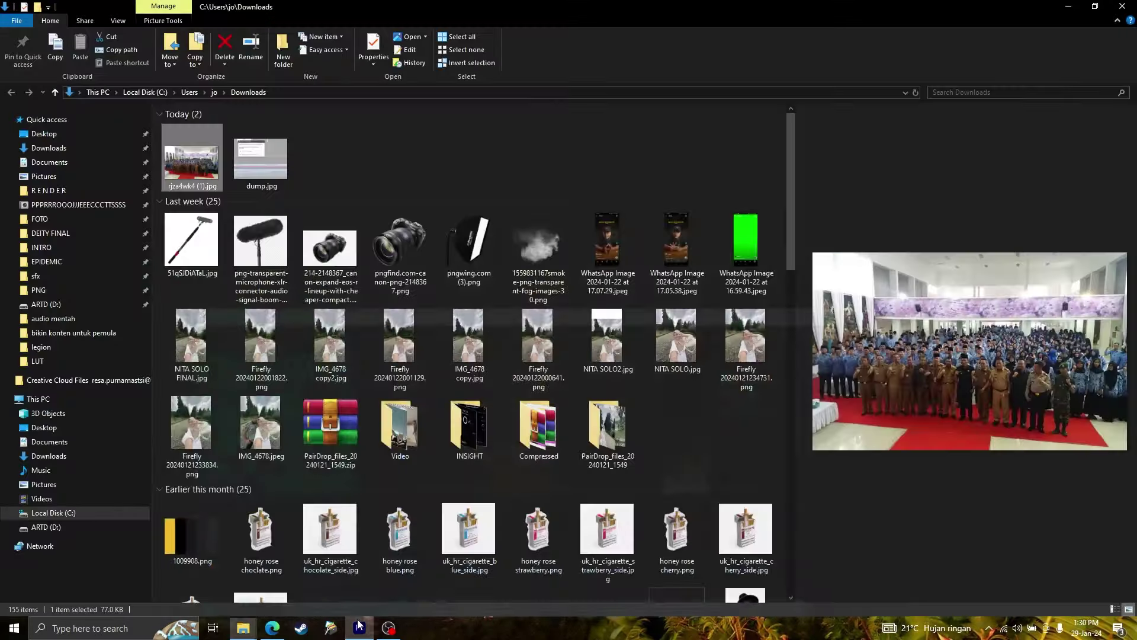
{"action": "mouse_move", "coordinate": [201, 165]}
{"action": "left_mouse_down"}
{"action": "mouse_move", "coordinate": [365, 622]}
{"action": "mouse_move", "coordinate": [359, 350]}
{"action": "mouse_move", "coordinate": [369, 354]}
{"action": "left_mouse_up"}
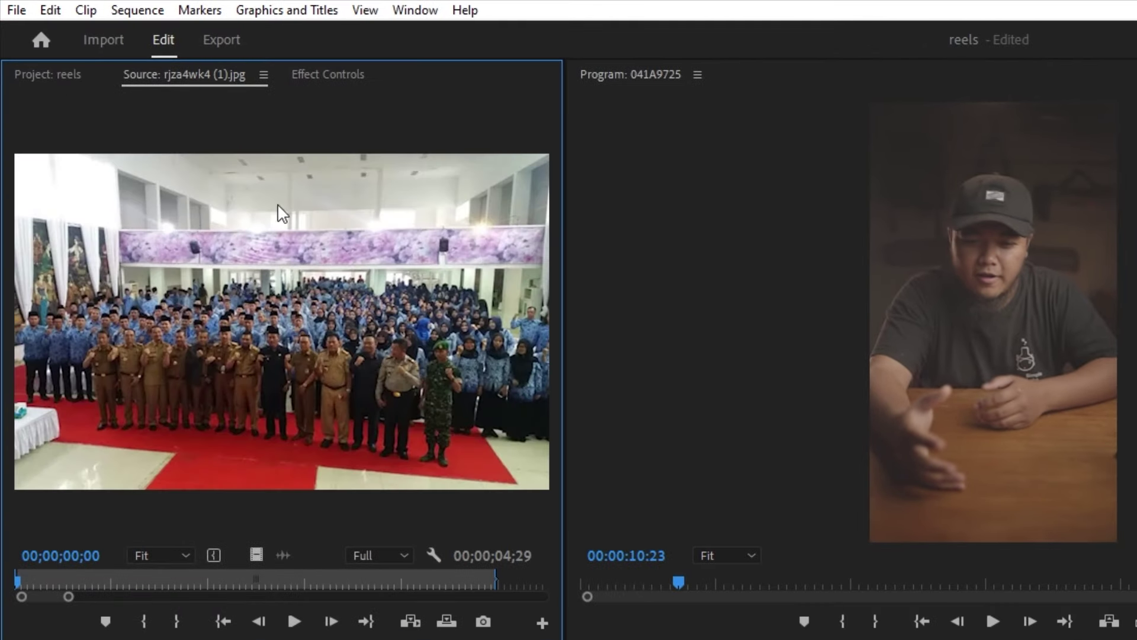
- Select the crowd photo among the project media and open it in the Source monitor
{"action": "left_click", "coordinate": [71, 77]}
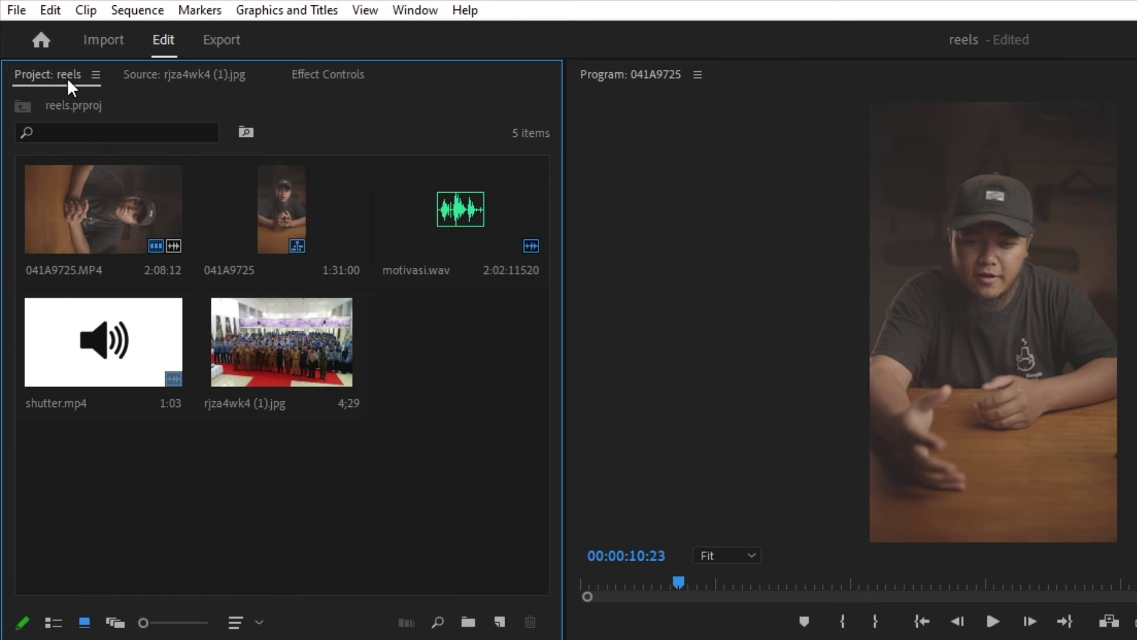
{"action": "left_click", "coordinate": [279, 341]}
{"action": "left_click", "coordinate": [418, 442]}
{"action": "left_click", "coordinate": [285, 368]}
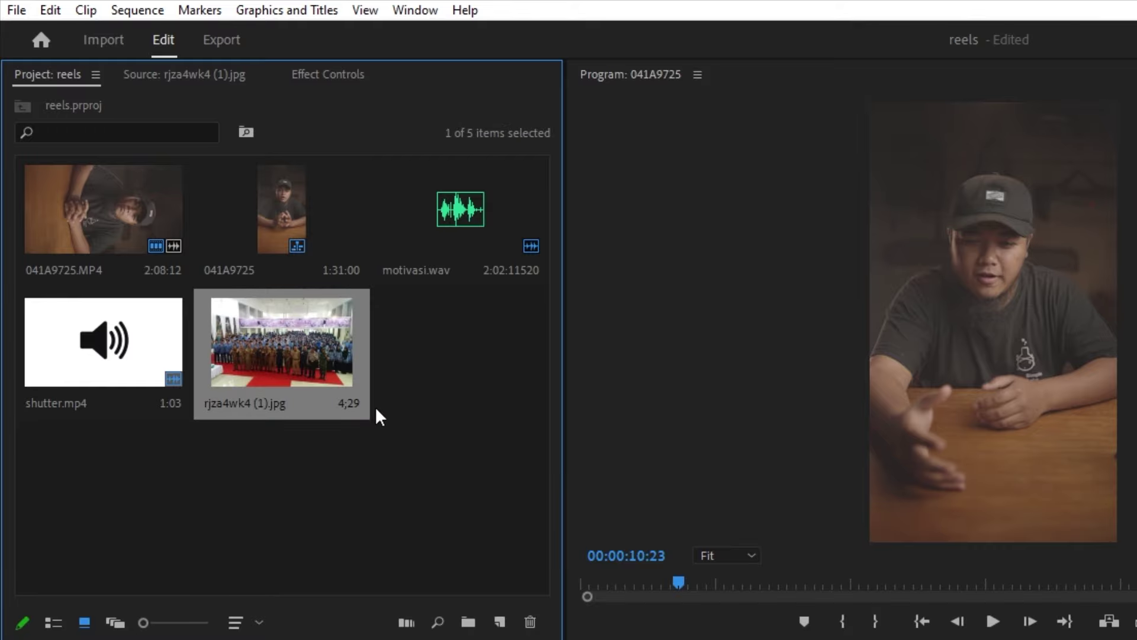
{"action": "left_click", "coordinate": [405, 426]}
{"action": "left_click", "coordinate": [324, 369]}
{"action": "left_click", "coordinate": [171, 80]}
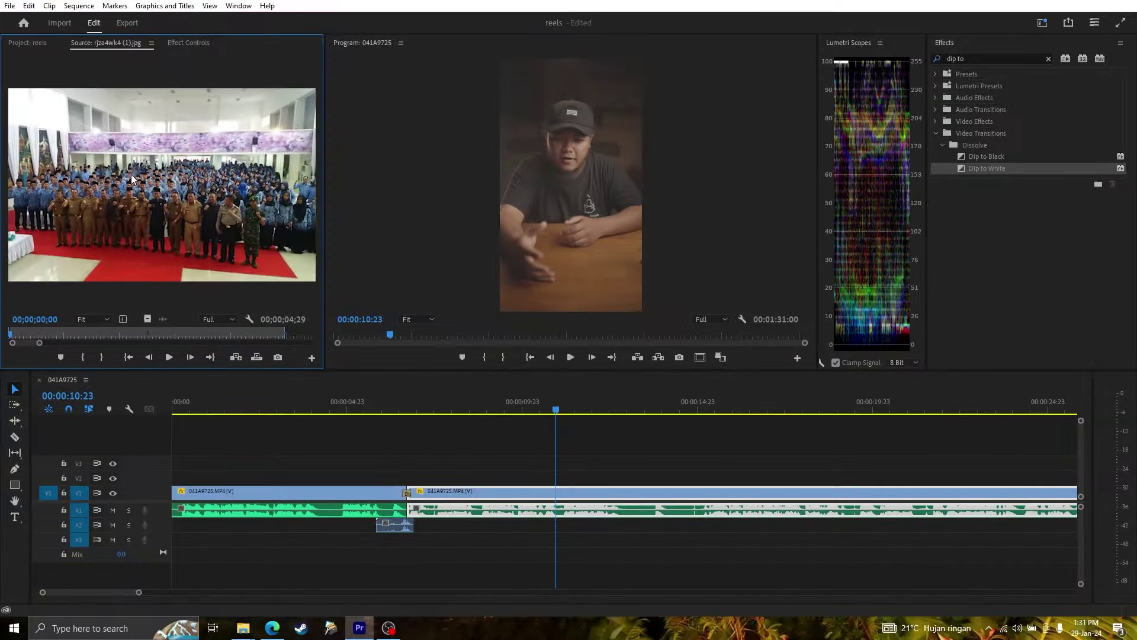
- Bring in the microphone image from Downloads, then reopen the crowd photo in the Source monitor
{"action": "key", "text": "alt+Tab"}
{"action": "left_click", "coordinate": [251, 165]}
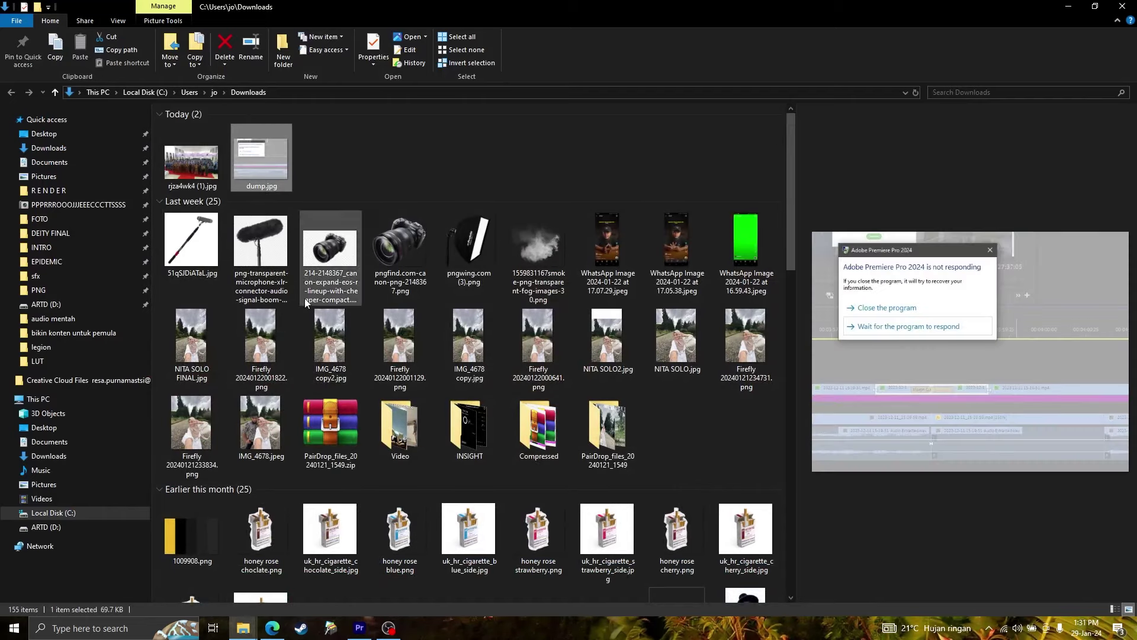
{"action": "left_click_drag", "start_coordinate": [275, 262], "coordinate": [348, 637]}
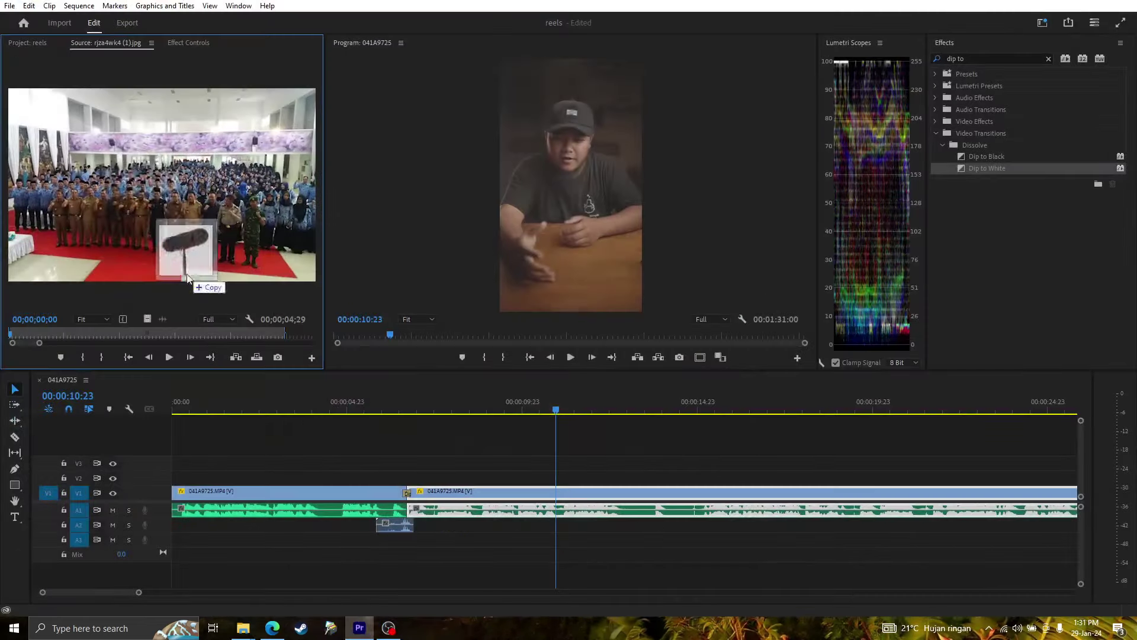
{"action": "left_click_drag", "start_coordinate": [347, 637], "coordinate": [144, 205]}
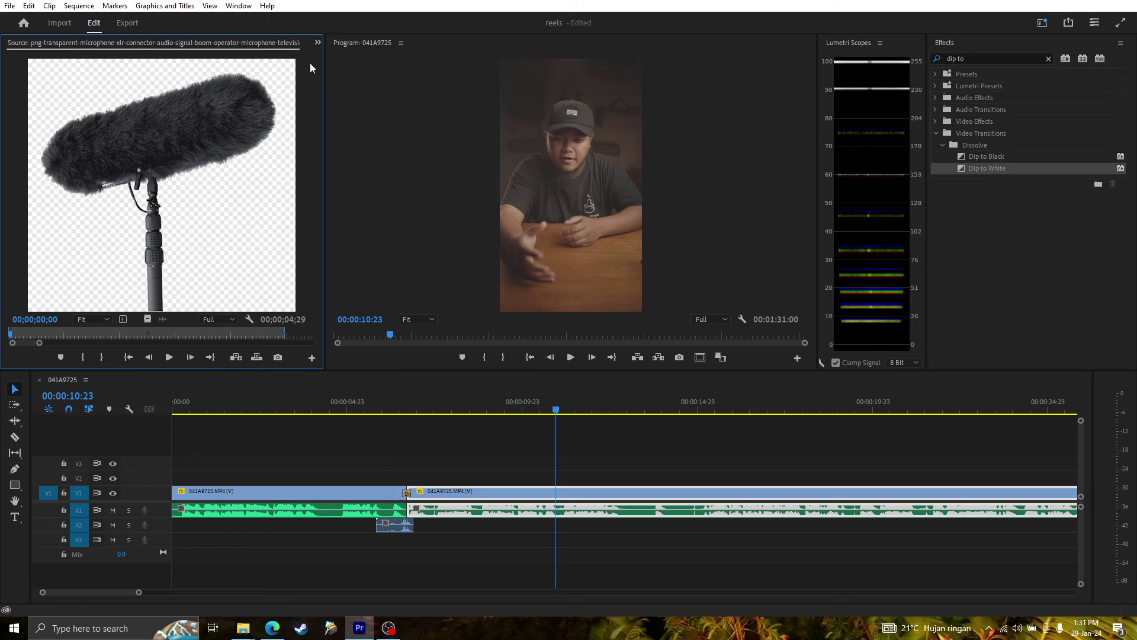
{"action": "left_click", "coordinate": [318, 42]}
{"action": "left_click", "coordinate": [332, 55]}
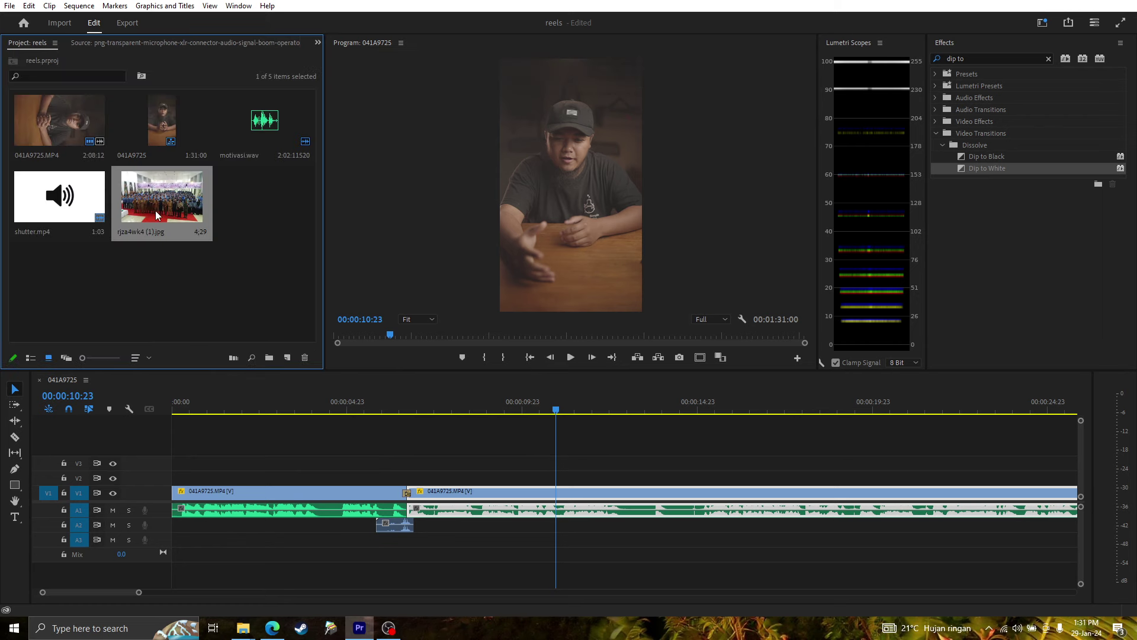
{"action": "double_click", "coordinate": [169, 224]}
{"action": "left_click", "coordinate": [10, 43]}
{"action": "double_click", "coordinate": [175, 184]}
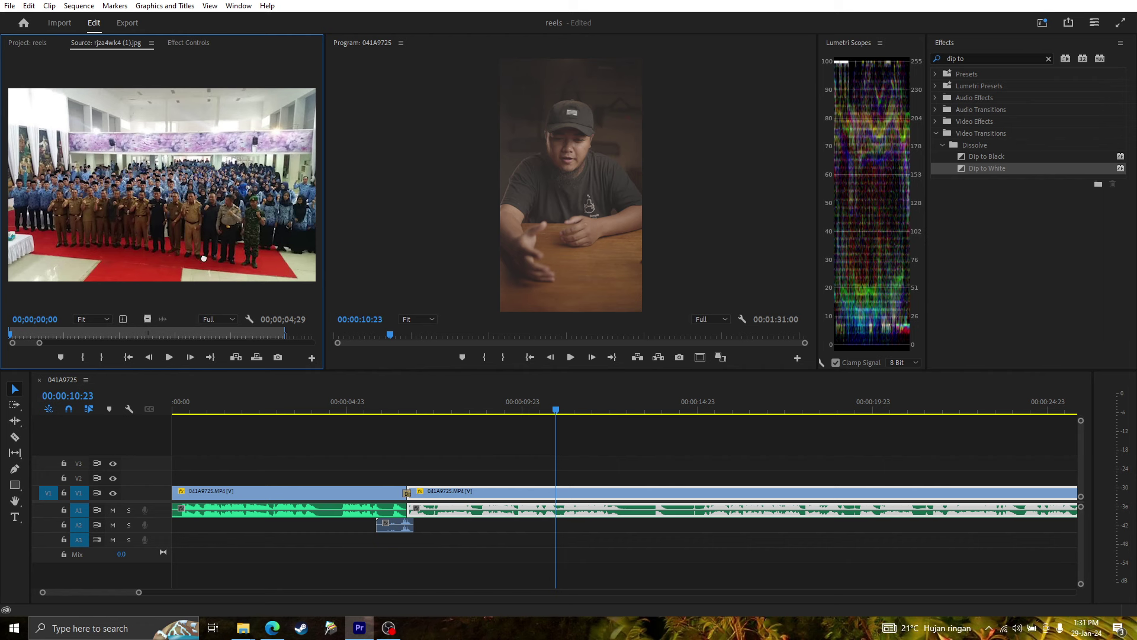
{"action": "left_click_drag", "start_coordinate": [137, 185], "coordinate": [136, 204]}
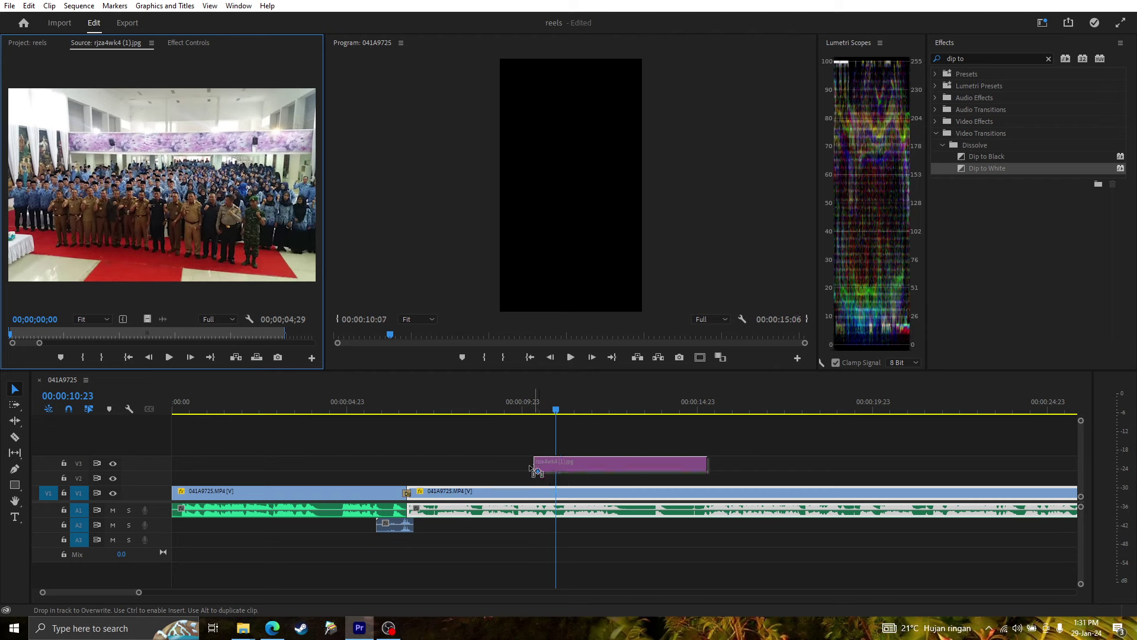
- Place the crowd photo on V2 near 10 seconds, scale it to 133, and preview the overlay
{"action": "left_click_drag", "start_coordinate": [136, 204], "coordinate": [533, 477]}
{"action": "left_click", "coordinate": [386, 410]}
{"action": "key", "text": "space"}
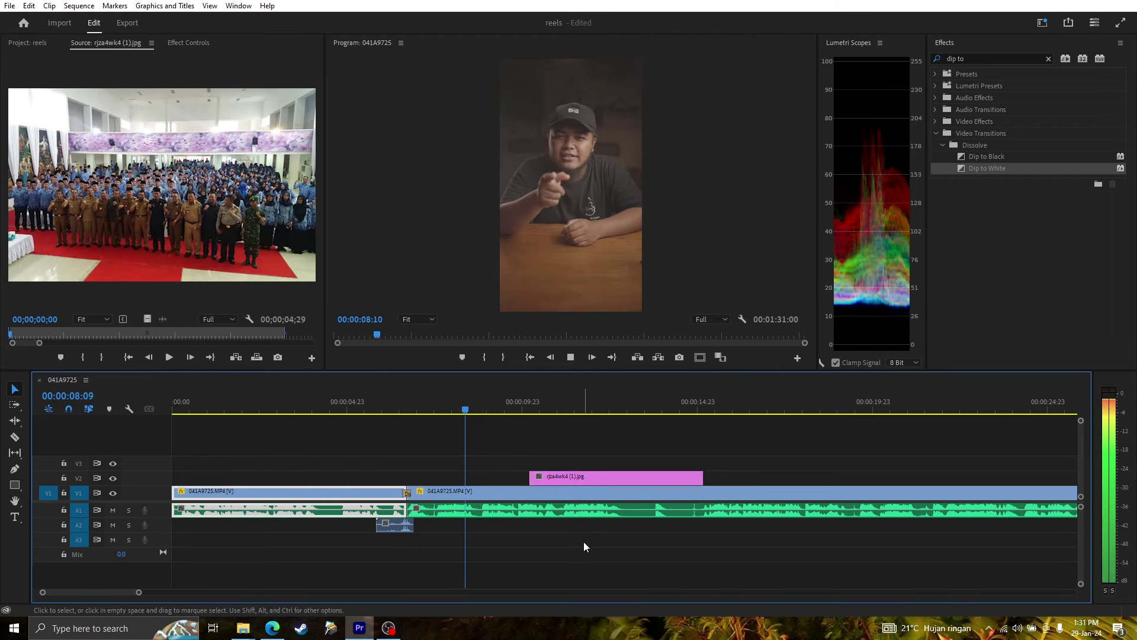
{"action": "left_click", "coordinate": [573, 486]}
{"action": "left_click", "coordinate": [573, 482]}
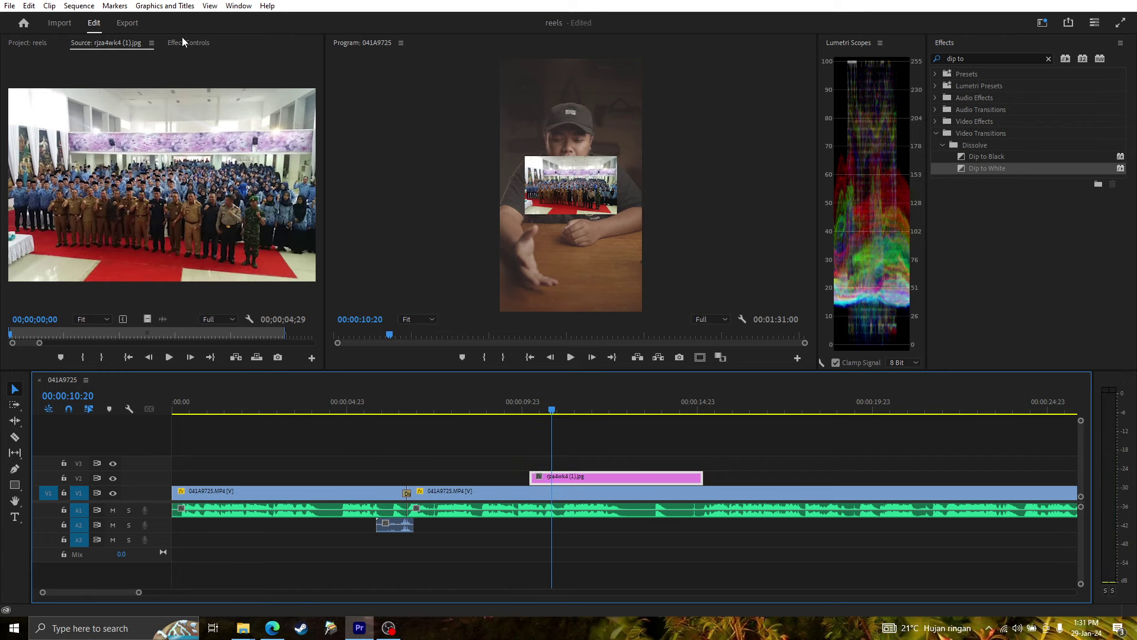
{"action": "left_click", "coordinate": [183, 41]}
{"action": "left_click_drag", "start_coordinate": [127, 115], "coordinate": [148, 115]}
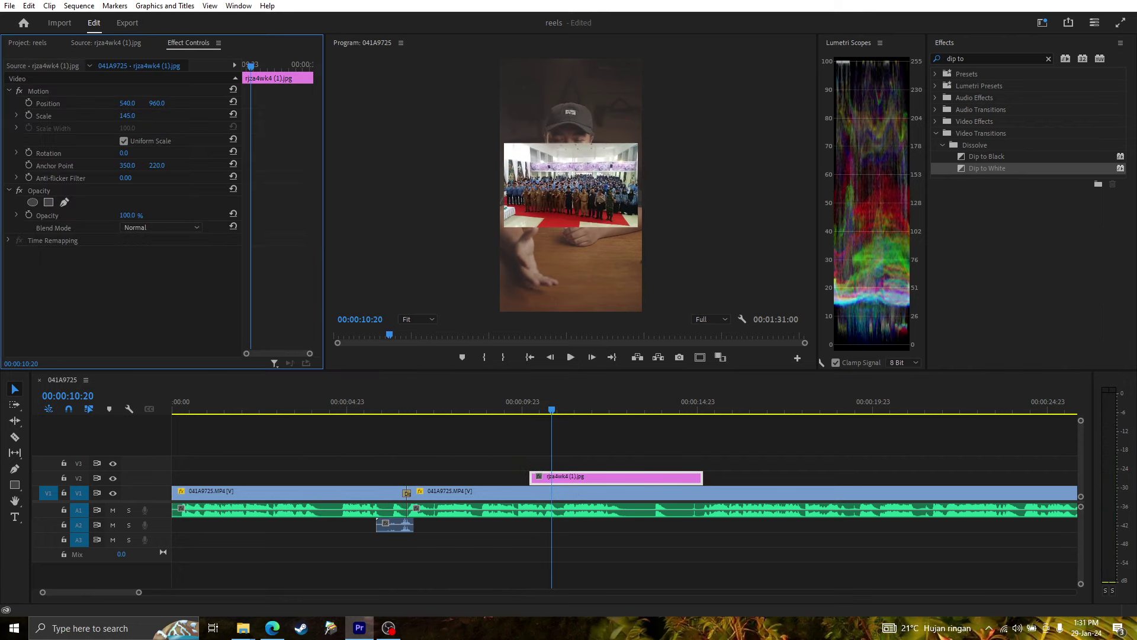
{"action": "left_click", "coordinate": [496, 398]}
{"action": "key", "text": "space"}
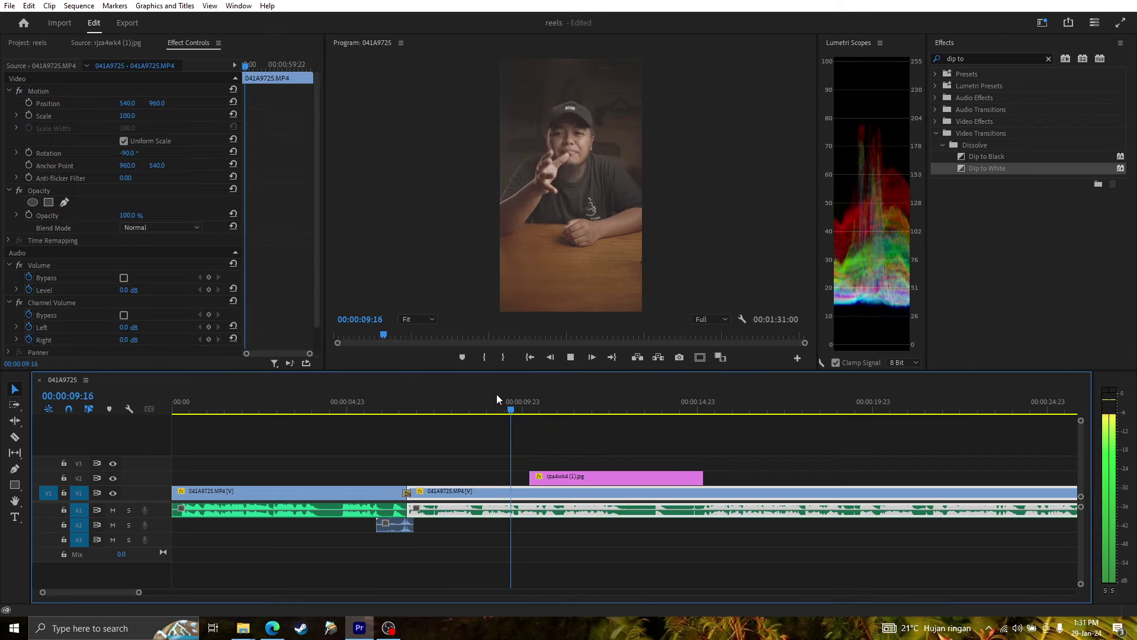
{"action": "left_click_drag", "start_coordinate": [520, 406], "coordinate": [530, 406]}
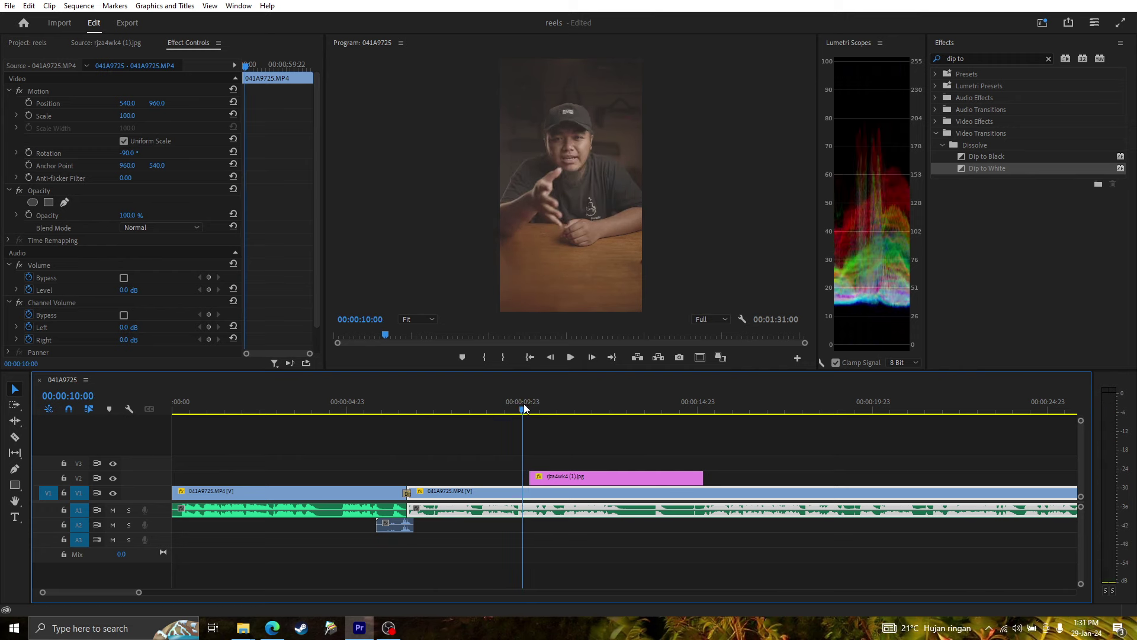
- Enlarge the crowd photo to about scale 455 and shift it so its left side shows
{"action": "left_click", "coordinate": [592, 477]}
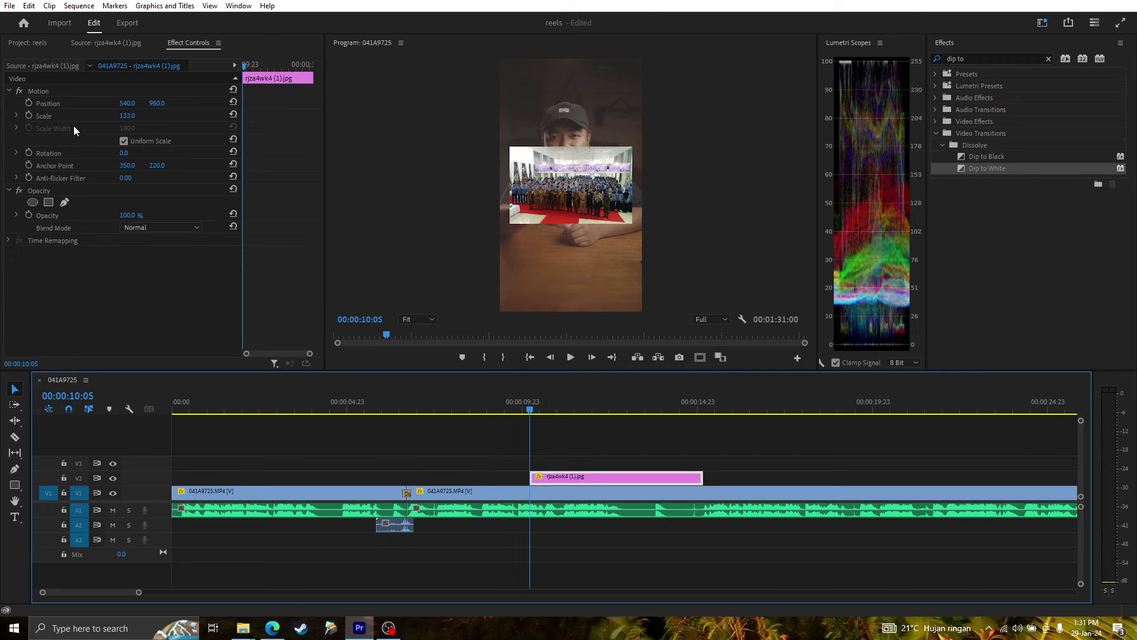
{"action": "left_click_drag", "start_coordinate": [127, 115], "coordinate": [196, 116]}
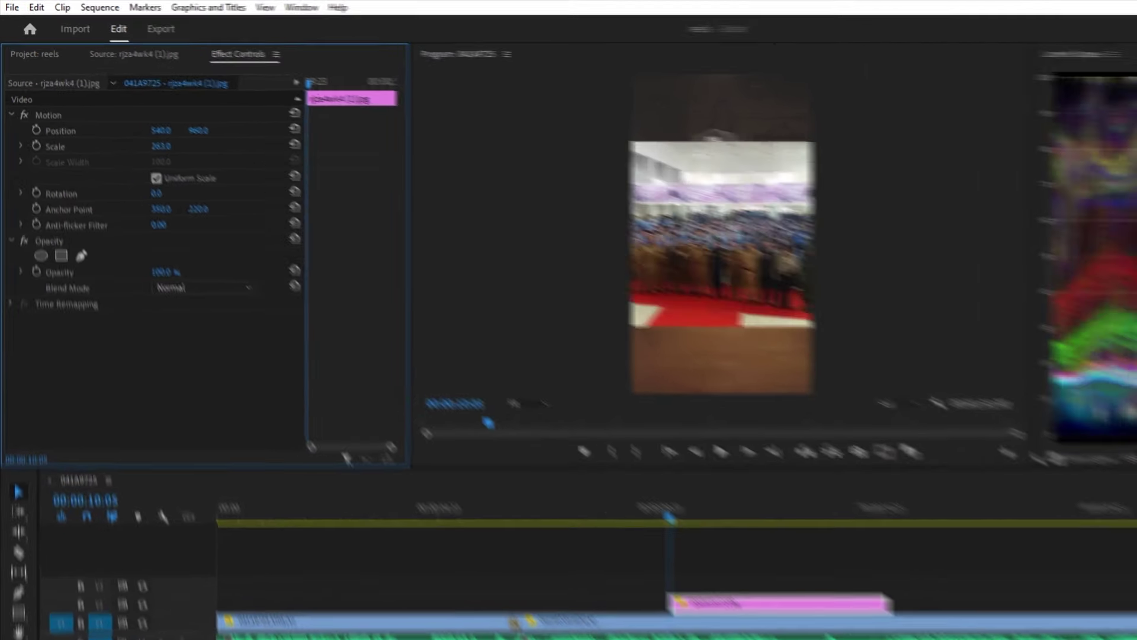
{"action": "left_click_drag", "start_coordinate": [192, 177], "coordinate": [205, 178]}
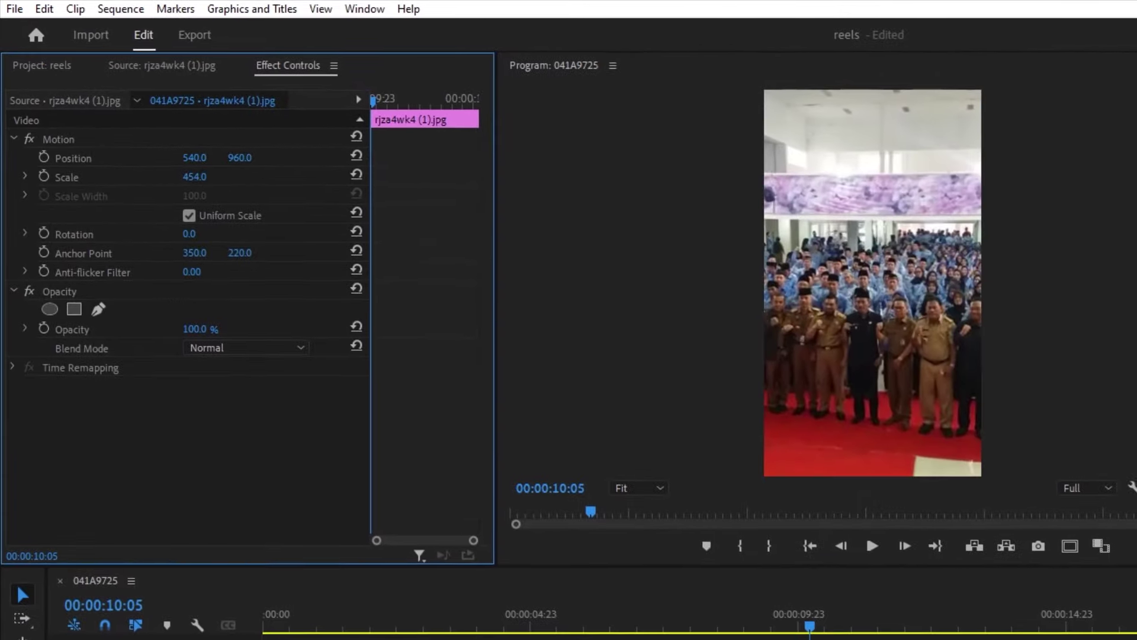
{"action": "mouse_move", "coordinate": [195, 157]}
{"action": "left_mouse_down"}
{"action": "mouse_move", "coordinate": [248, 157]}
{"action": "mouse_move", "coordinate": [210, 157]}
{"action": "left_mouse_up"}
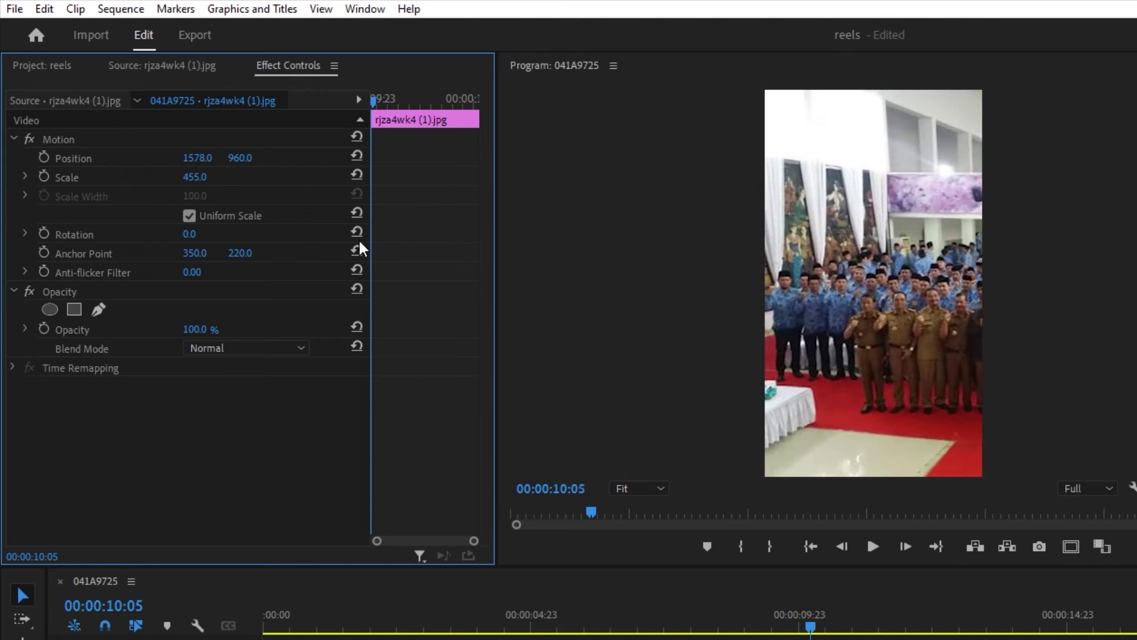
- Keyframe Position to pan the photo from X 1578 to -463 at 00:00:13:00
{"action": "left_click", "coordinate": [44, 157]}
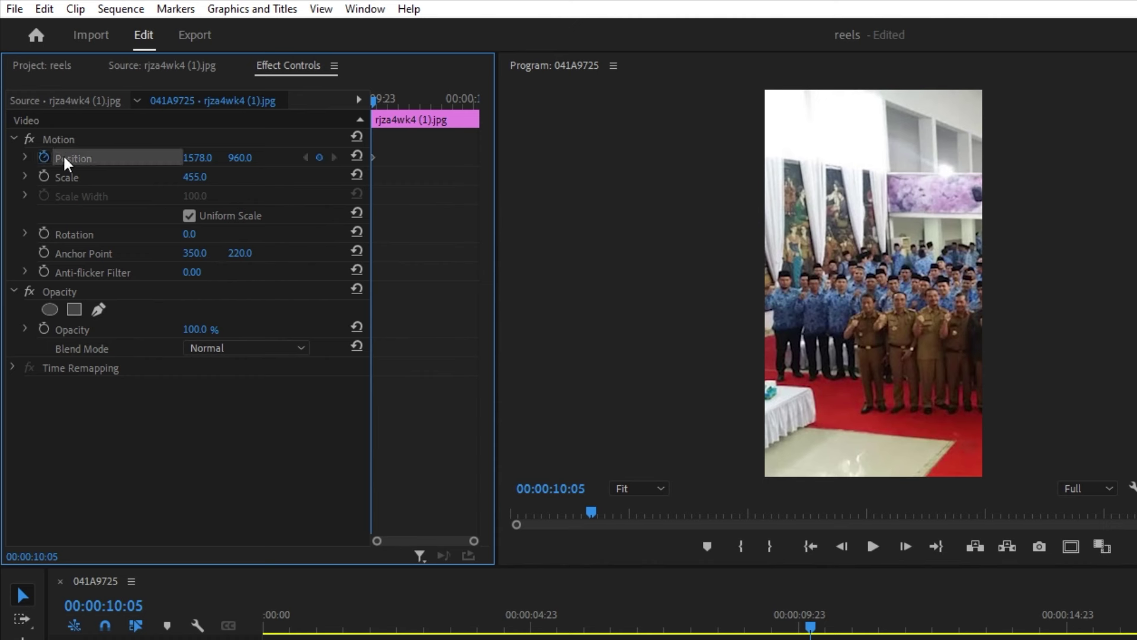
{"action": "key", "text": "space"}
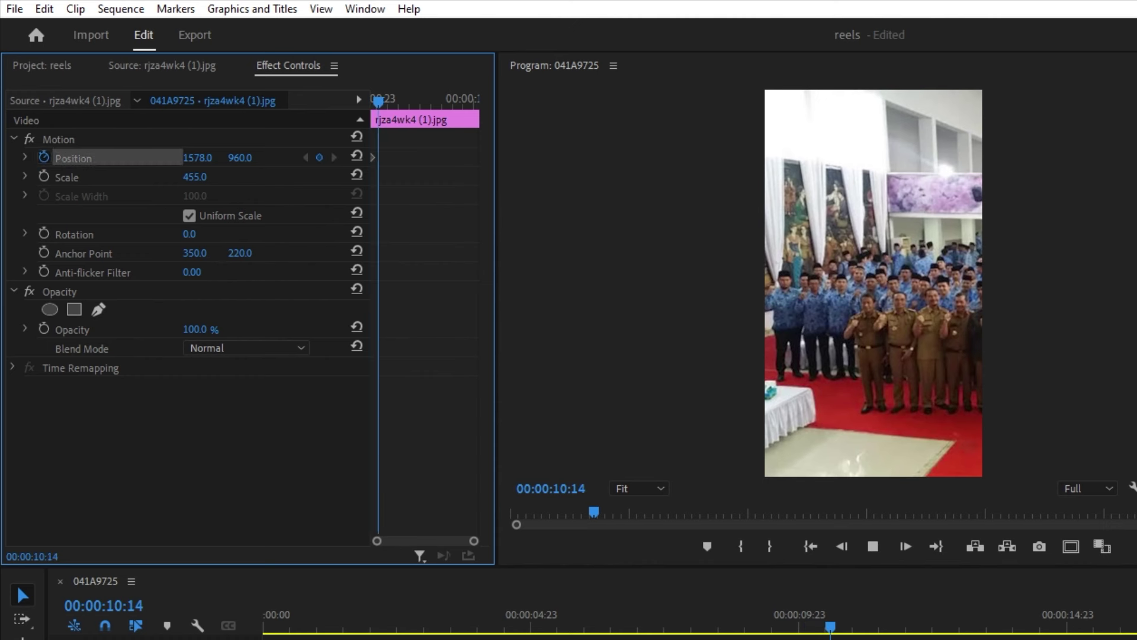
{"action": "key", "text": "space"}
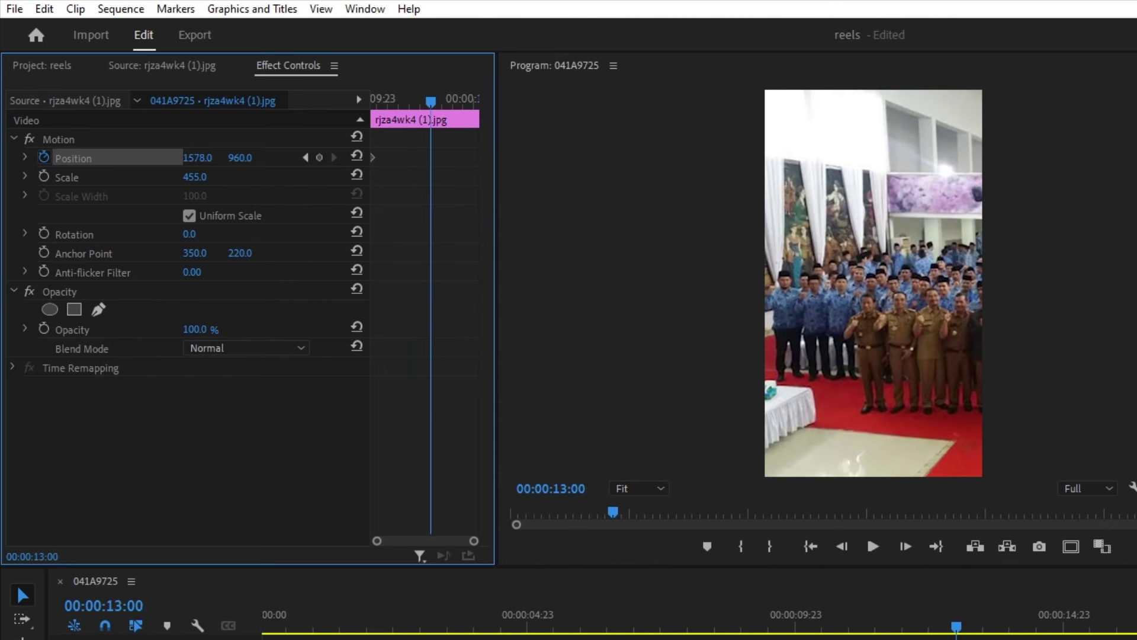
{"action": "left_click_drag", "start_coordinate": [198, 158], "coordinate": [237, 158]}
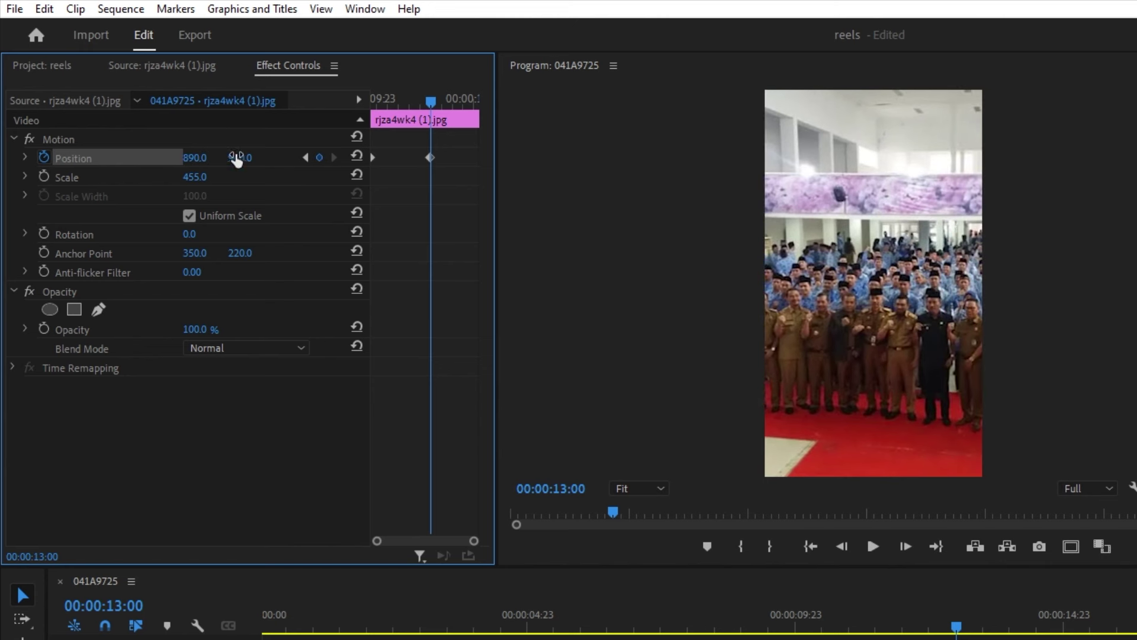
{"action": "left_click_drag", "start_coordinate": [211, 159], "coordinate": [12, 159]}
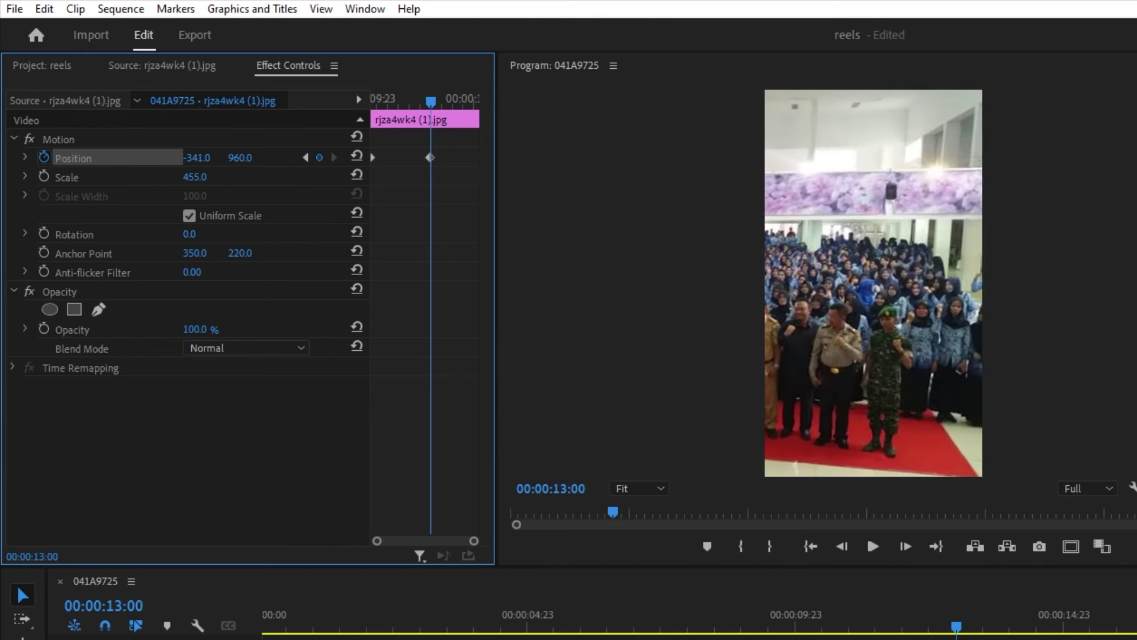
{"action": "left_click_drag", "start_coordinate": [12, 158], "coordinate": [205, 160]}
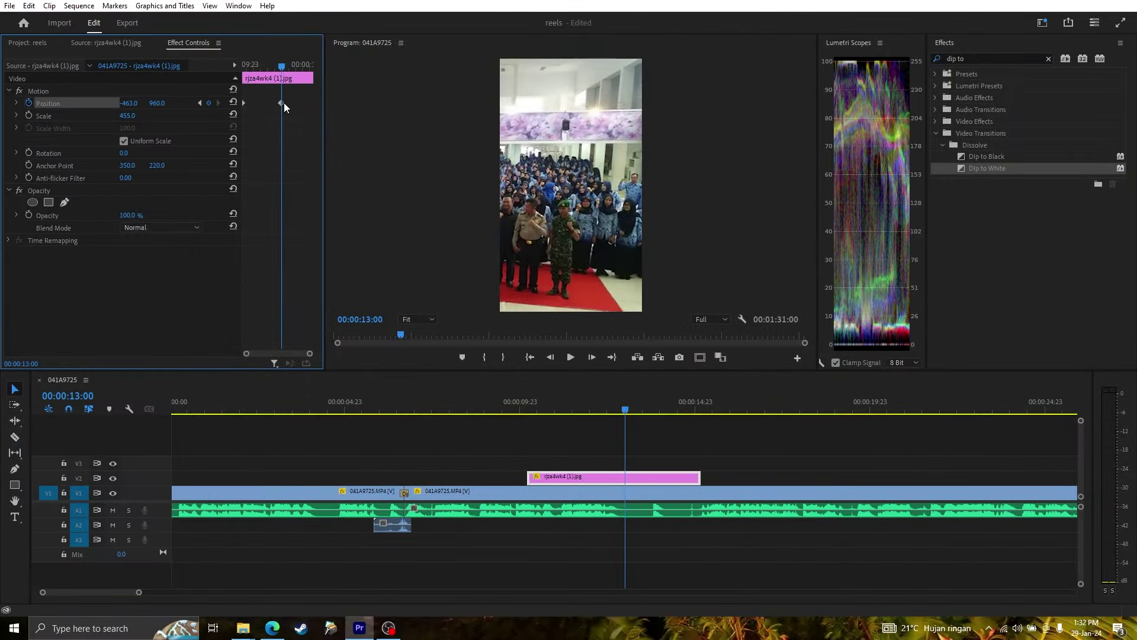
- Trim the crowd photo clip on V2 to end at the playhead near 00:00:13:00, then play it back to check
{"action": "left_click_drag", "start_coordinate": [708, 474], "coordinate": [625, 478]}
{"action": "left_click", "coordinate": [675, 454]}
{"action": "left_click", "coordinate": [488, 405]}
{"action": "key", "text": "space"}
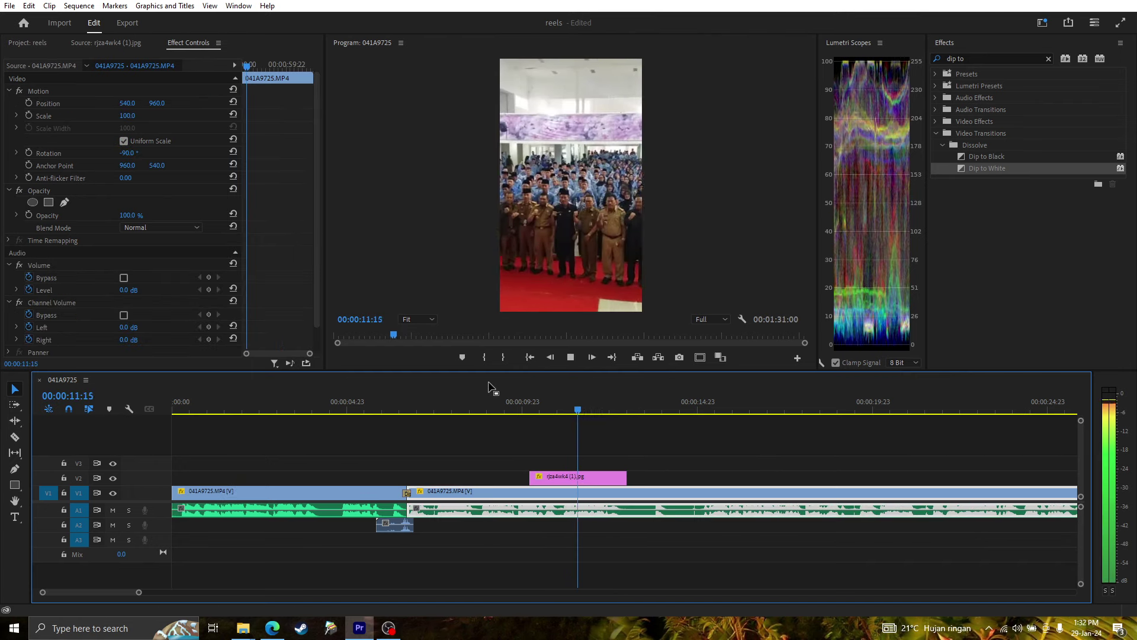
{"action": "key", "text": "space"}
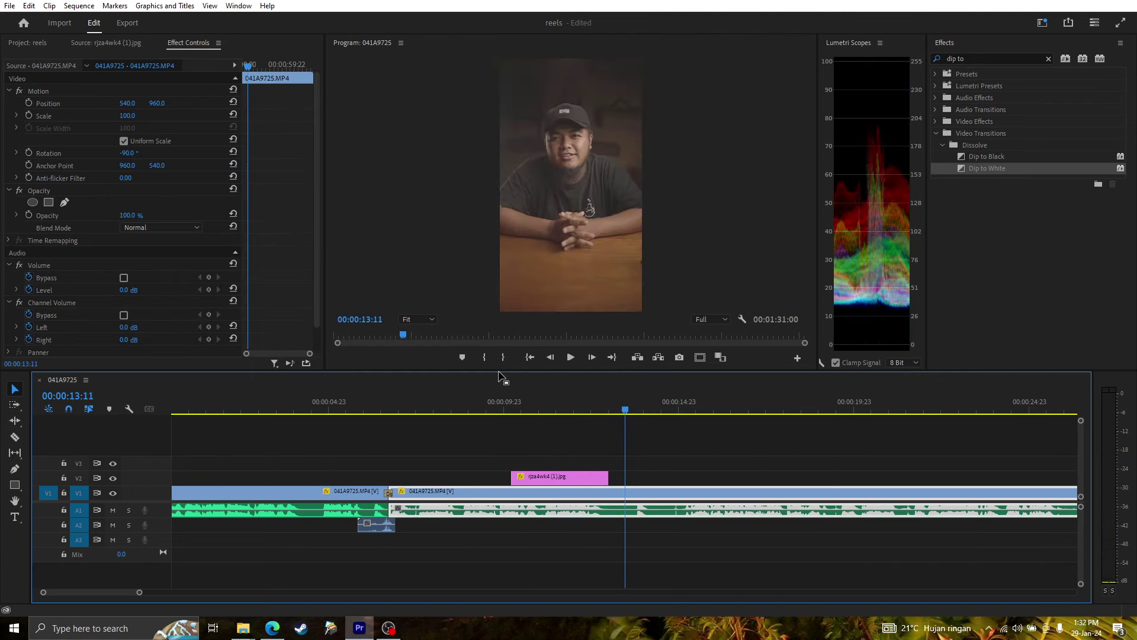
- Move the crowd photo clip up from track V2 to track V3
{"action": "left_click", "coordinate": [655, 447]}
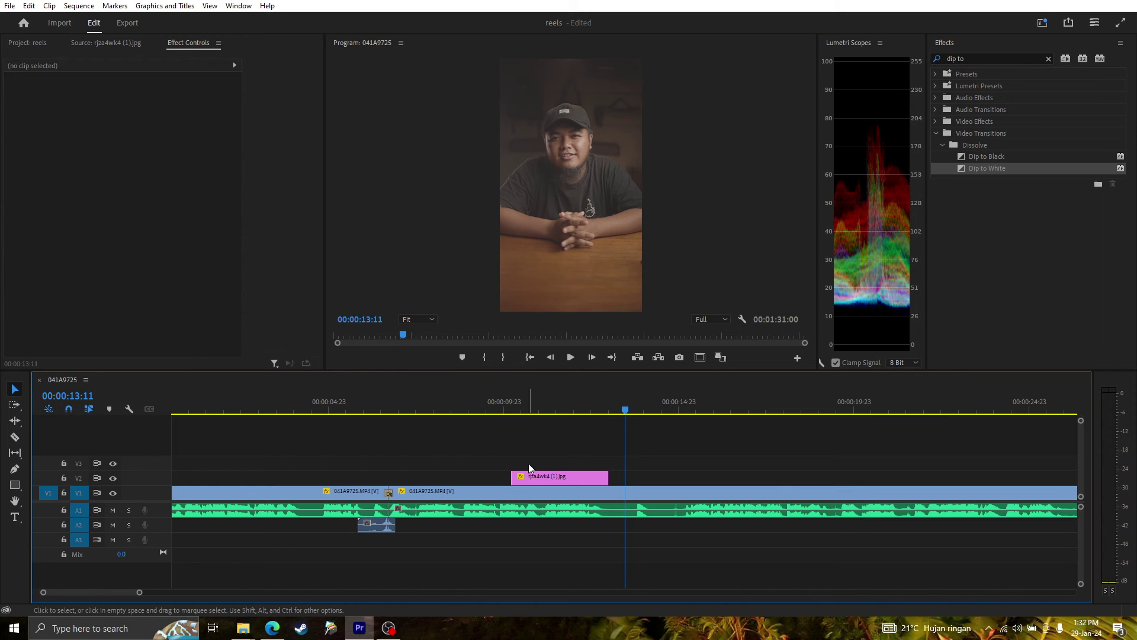
{"action": "left_click_drag", "start_coordinate": [530, 477], "coordinate": [530, 463]}
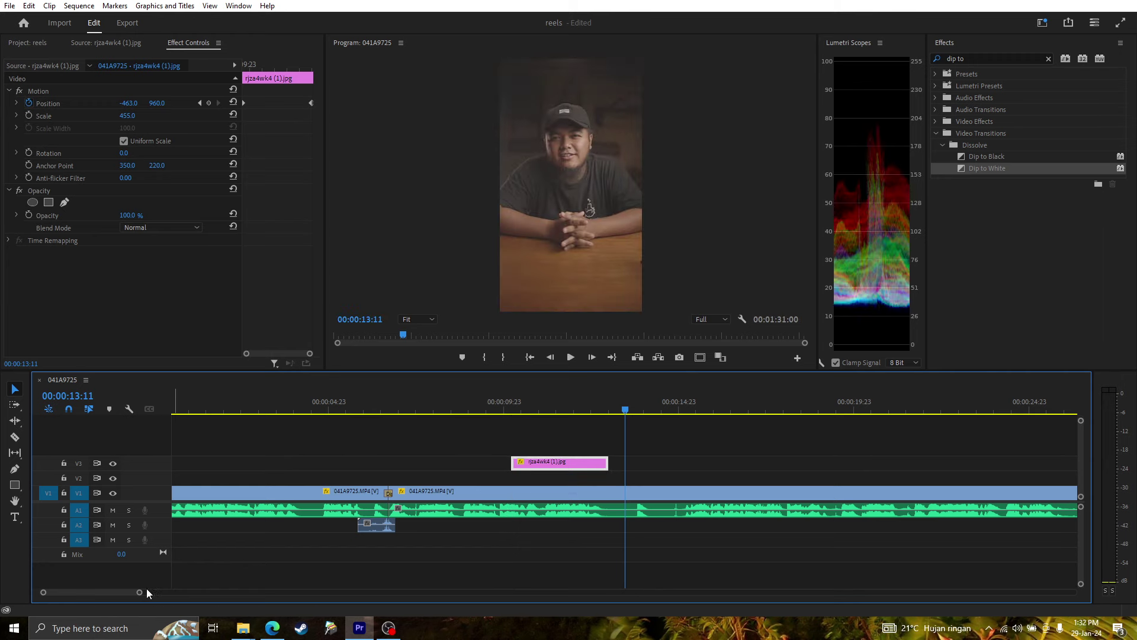
{"action": "mouse_move", "coordinate": [140, 593]}
{"action": "left_mouse_down"}
{"action": "mouse_move", "coordinate": [363, 596]}
{"action": "mouse_move", "coordinate": [336, 596]}
{"action": "left_mouse_up"}
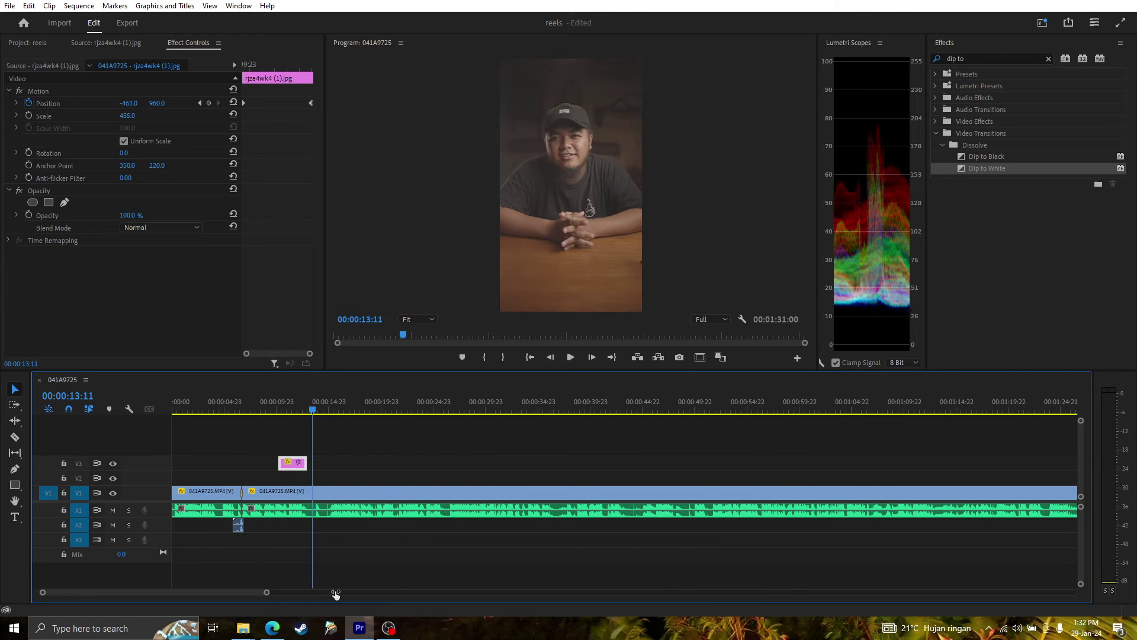
- Create a new Adjustment Layer in the Project bin
{"action": "left_click", "coordinate": [30, 47]}
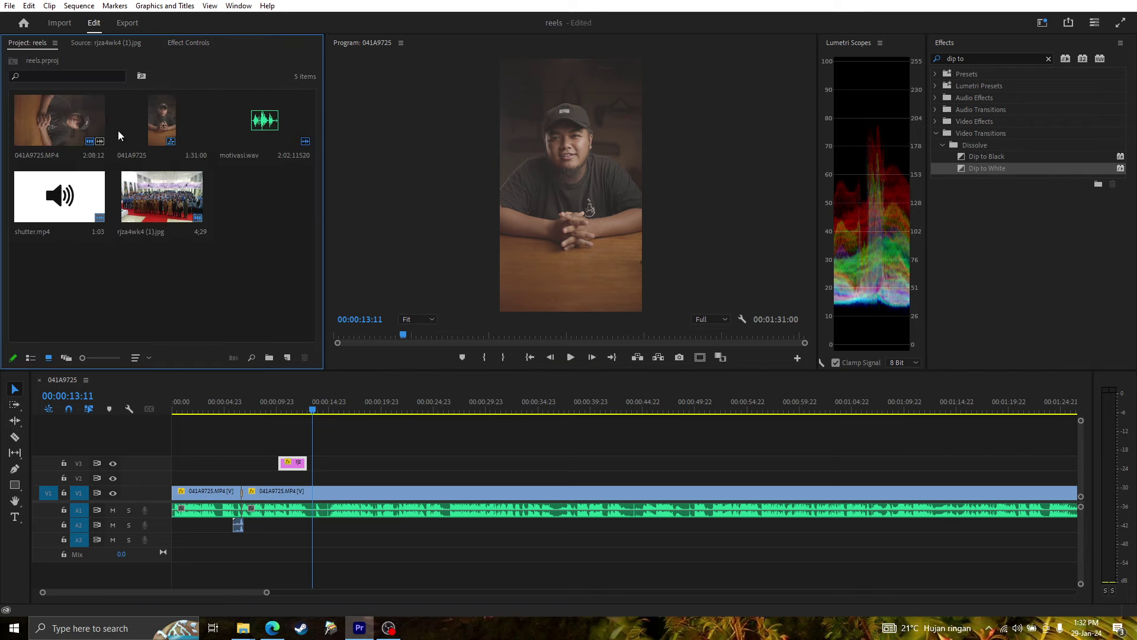
{"action": "left_click", "coordinate": [287, 357]}
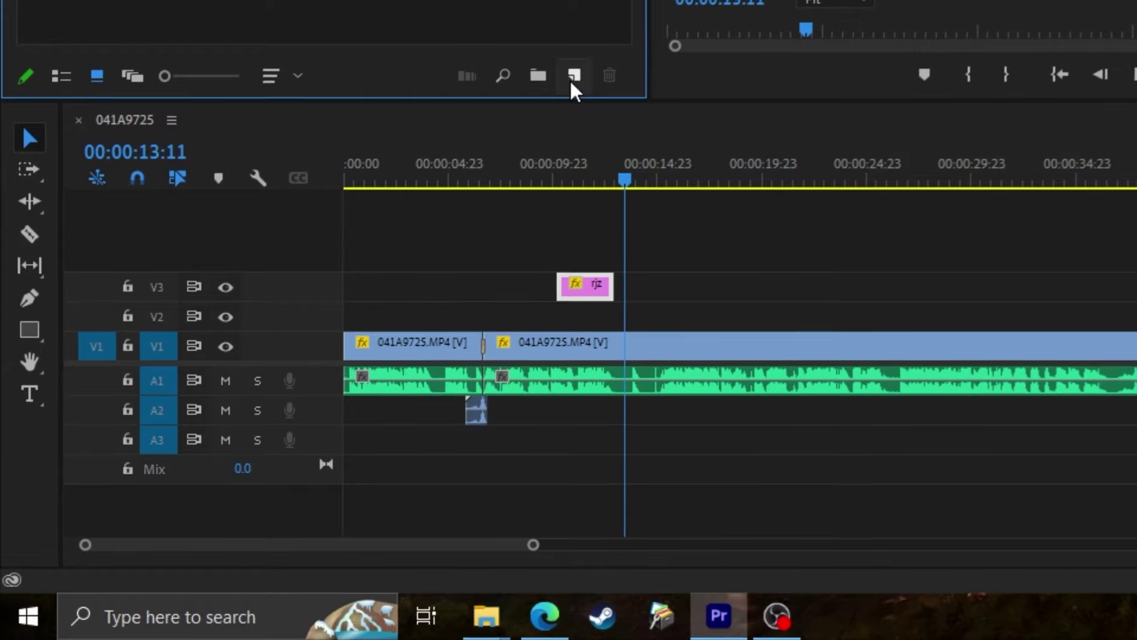
{"action": "left_click", "coordinate": [573, 77]}
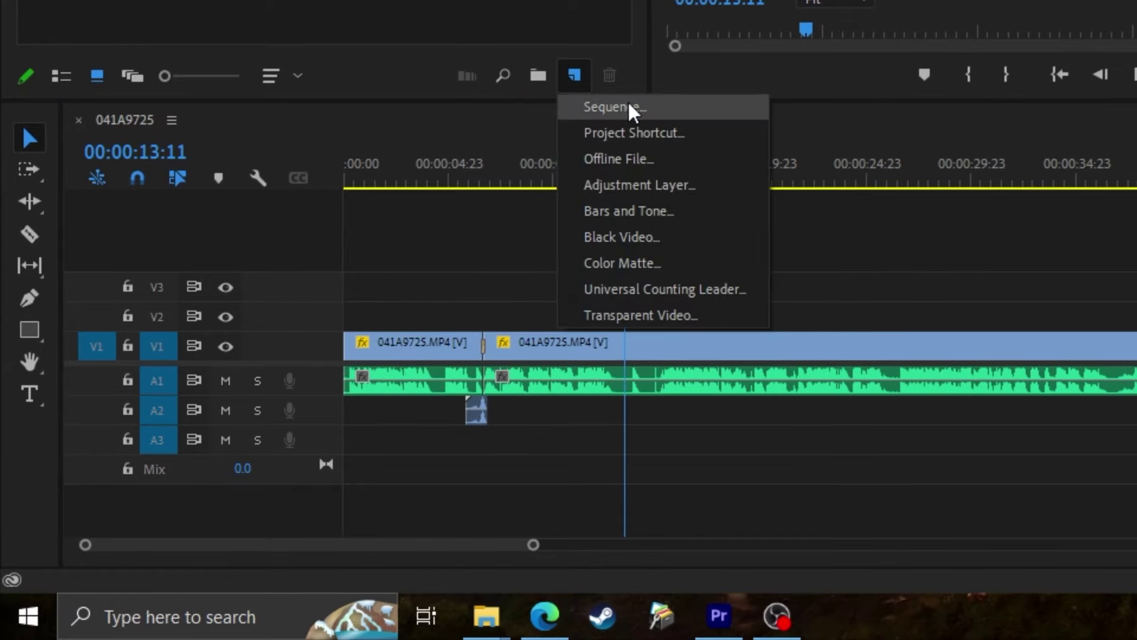
{"action": "left_click", "coordinate": [634, 185]}
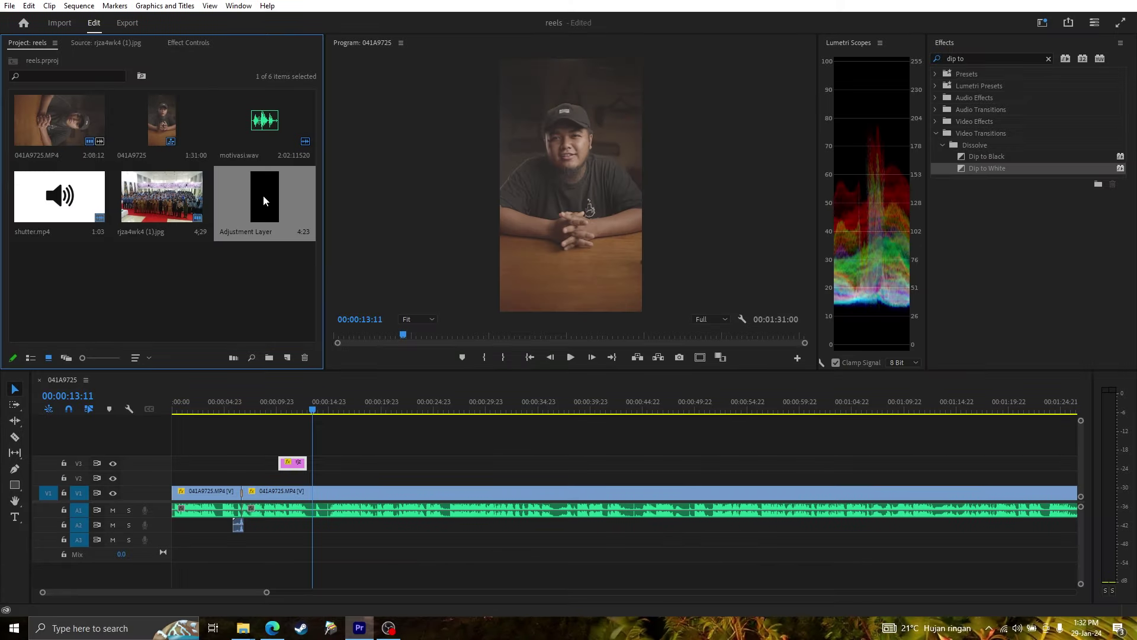
- Place the adjustment layer on V2 at 00:00 and stretch it to the sequence end
{"action": "left_click_drag", "start_coordinate": [264, 200], "coordinate": [259, 211]}
{"action": "left_click_drag", "start_coordinate": [278, 395], "coordinate": [171, 478]}
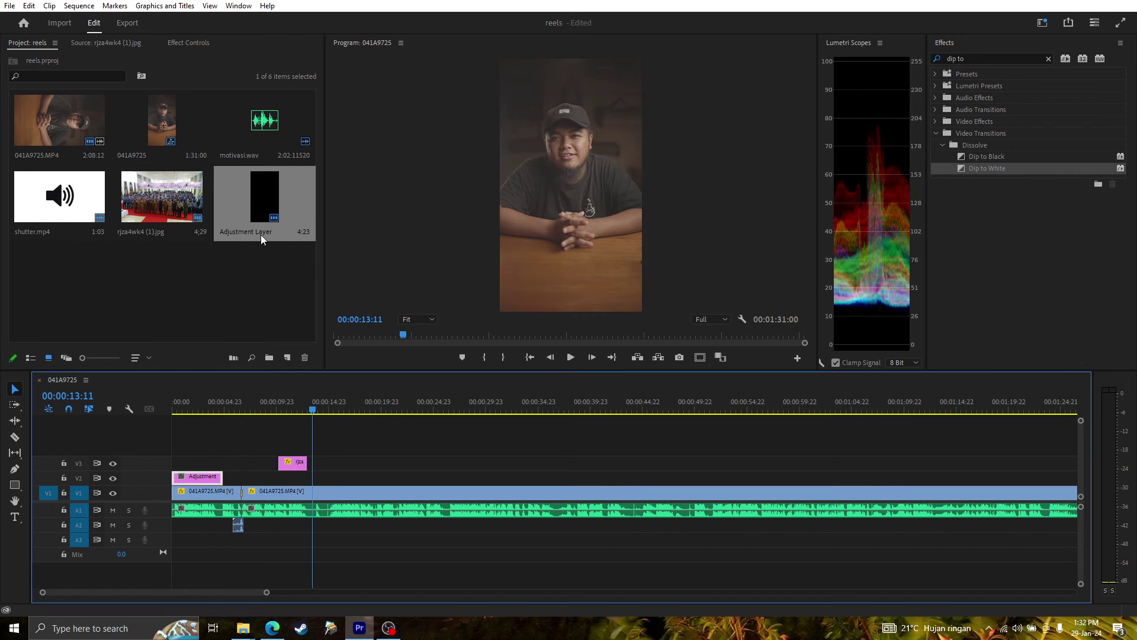
{"action": "mouse_move", "coordinate": [222, 477]}
{"action": "left_mouse_down"}
{"action": "mouse_move", "coordinate": [1111, 469]}
{"action": "mouse_move", "coordinate": [770, 468]}
{"action": "left_mouse_up"}
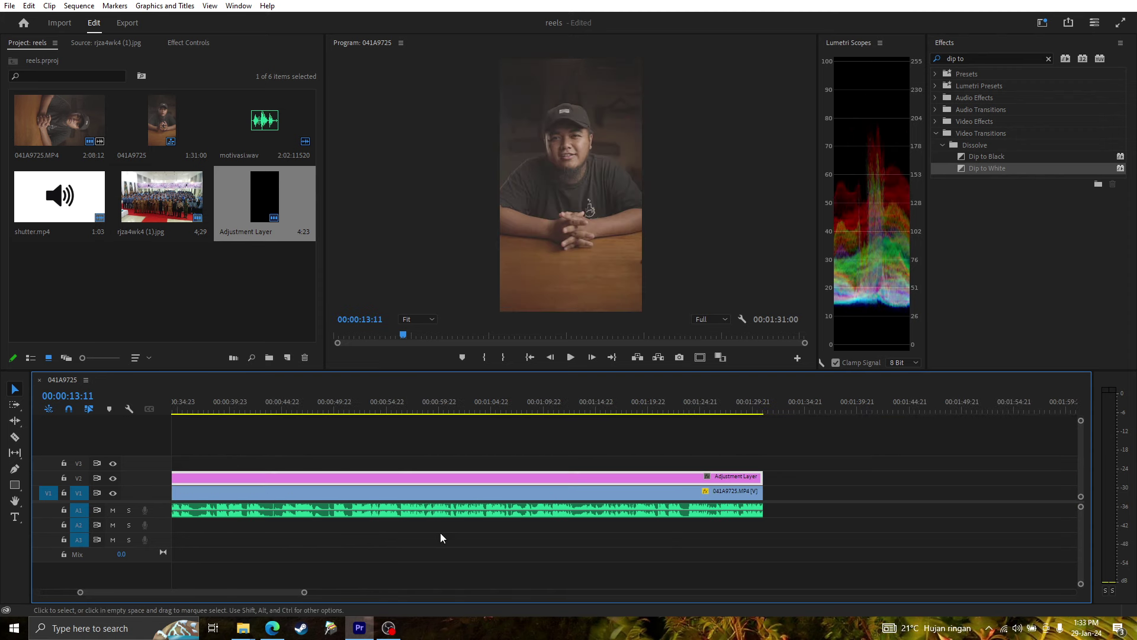
- Try placing the adjustment layer above the crowd photo clip on V3
{"action": "left_click_drag", "start_coordinate": [237, 592], "coordinate": [199, 592]}
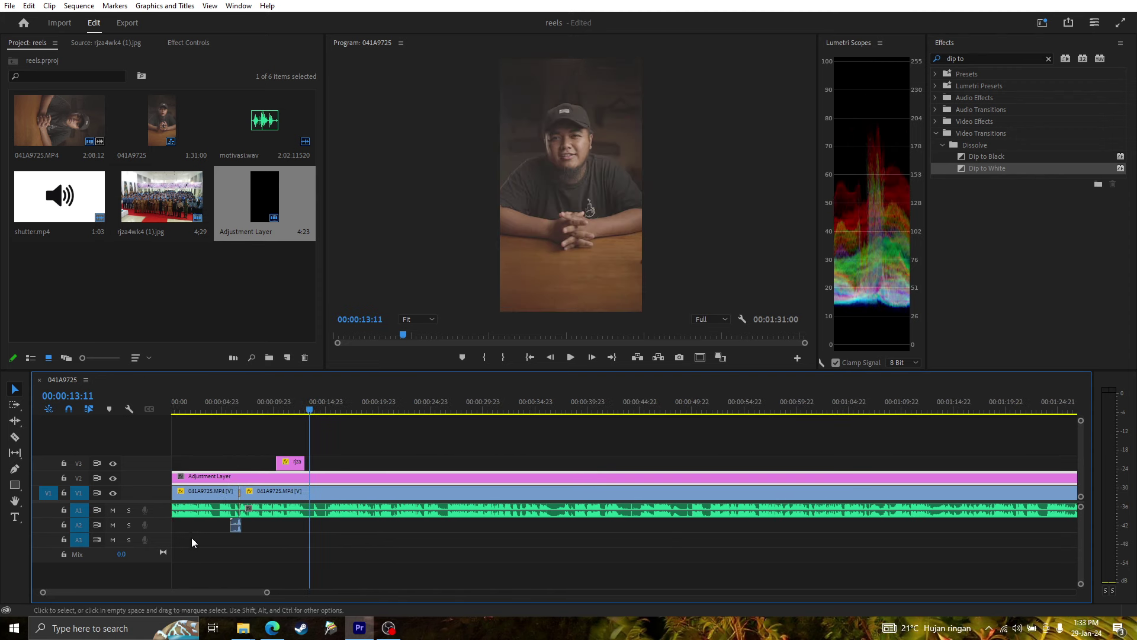
{"action": "left_click", "coordinate": [298, 472]}
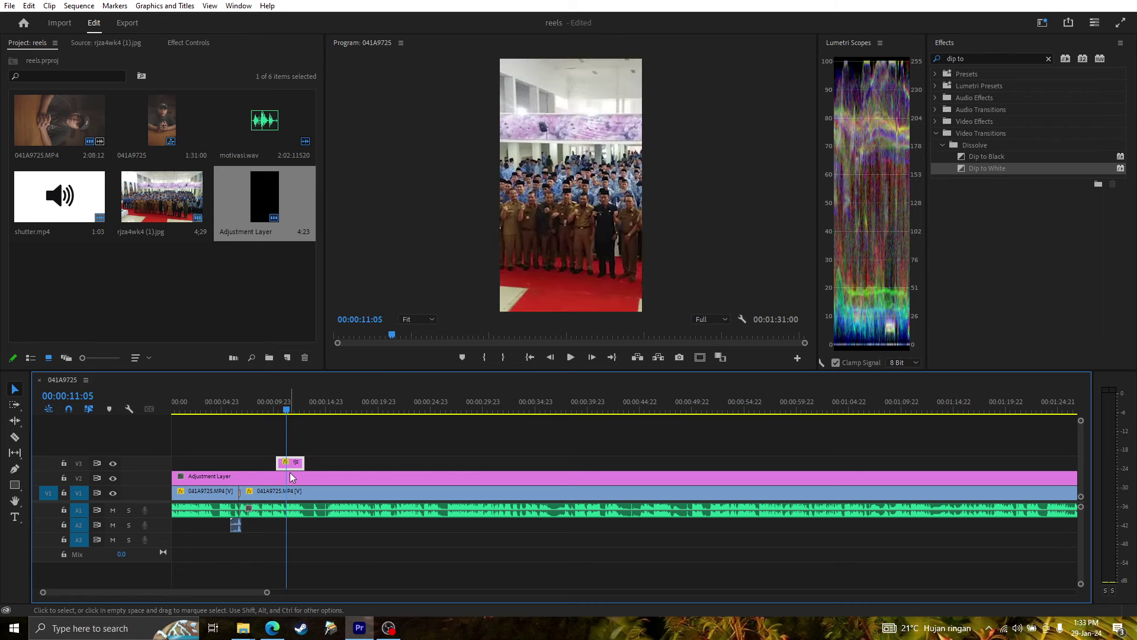
{"action": "mouse_move", "coordinate": [290, 479]}
{"action": "left_mouse_down"}
{"action": "mouse_move", "coordinate": [290, 449]}
{"action": "mouse_move", "coordinate": [289, 481]}
{"action": "left_mouse_up"}
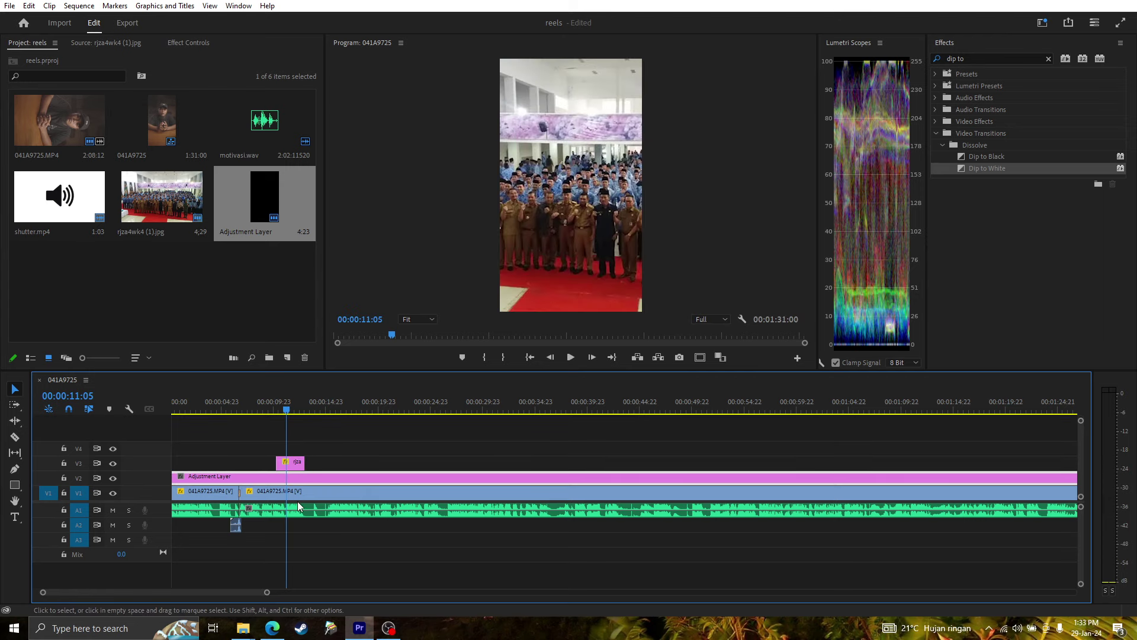
{"action": "left_click", "coordinate": [293, 457]}
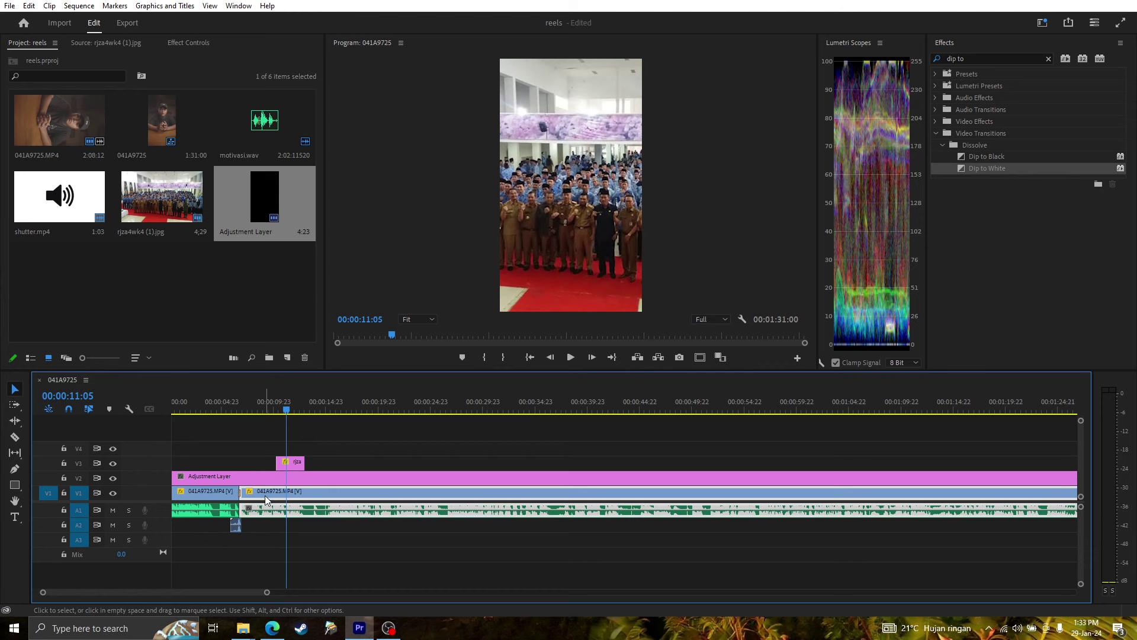
{"action": "left_click", "coordinate": [298, 467]}
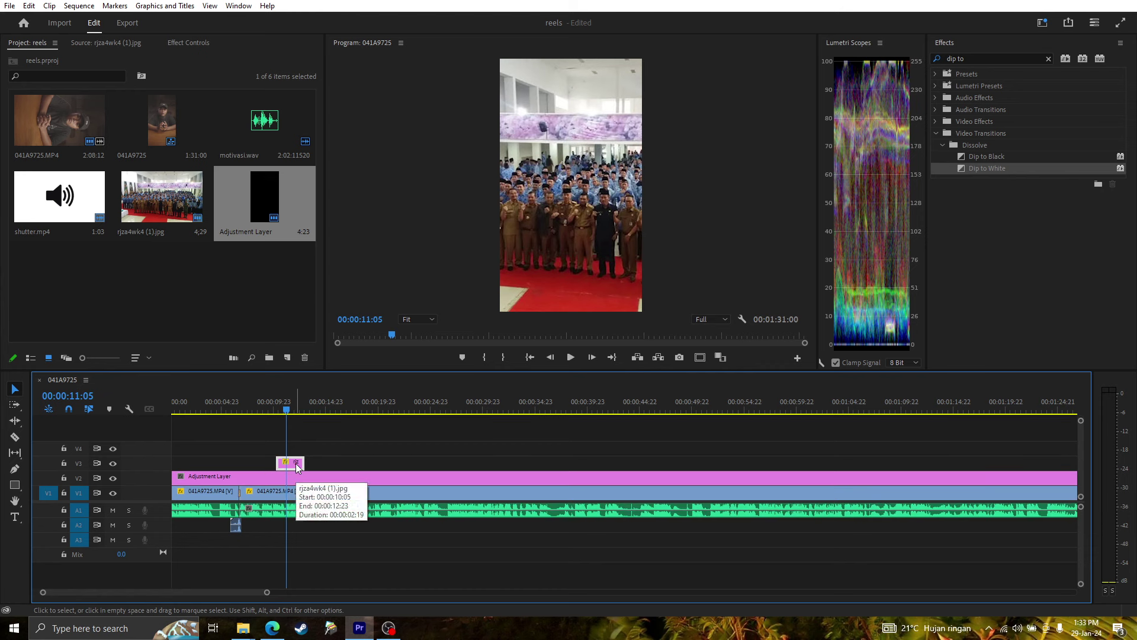
- Move the adjustment layer up to a new V4 track, then back down to V2 below the photo
{"action": "left_click_drag", "start_coordinate": [296, 478], "coordinate": [293, 452]}
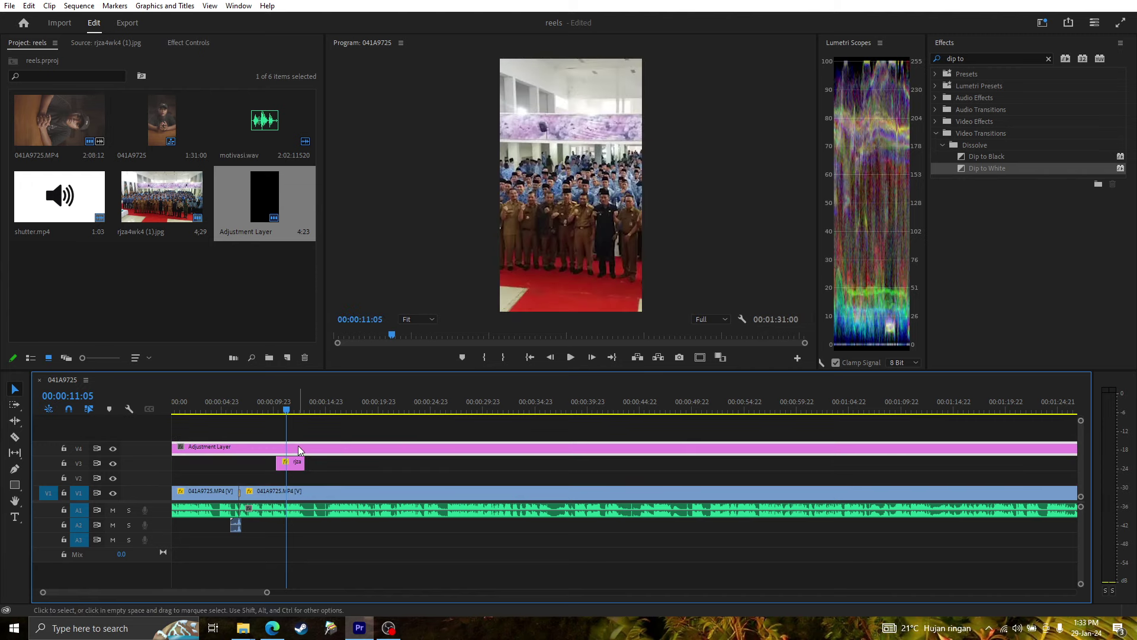
{"action": "left_click_drag", "start_coordinate": [299, 448], "coordinate": [328, 478]}
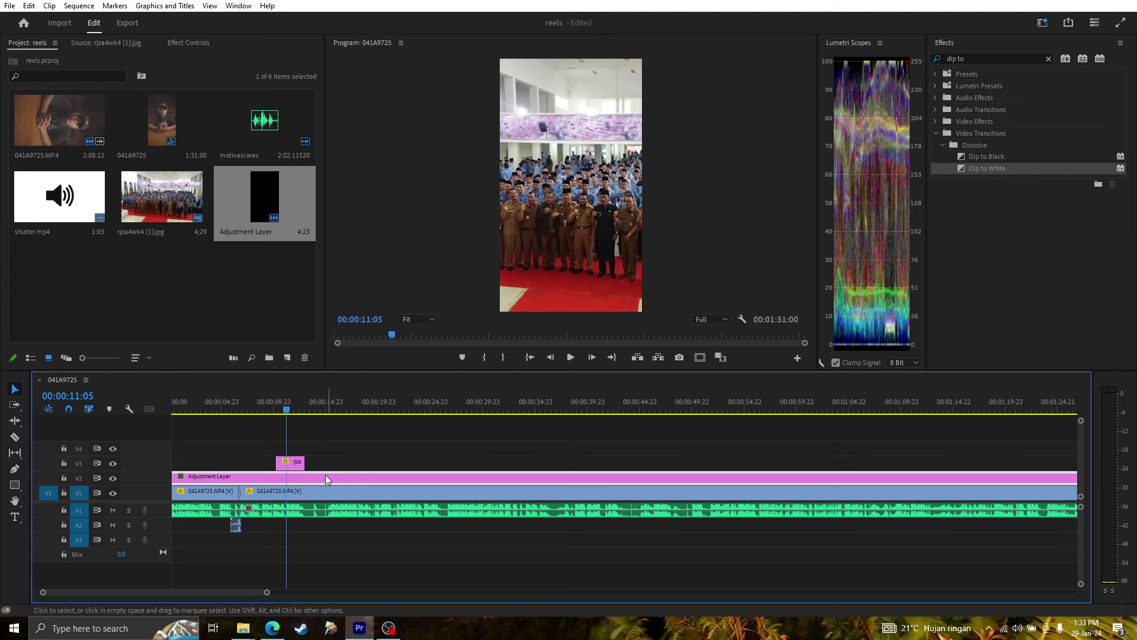
{"action": "left_click", "coordinate": [296, 464]}
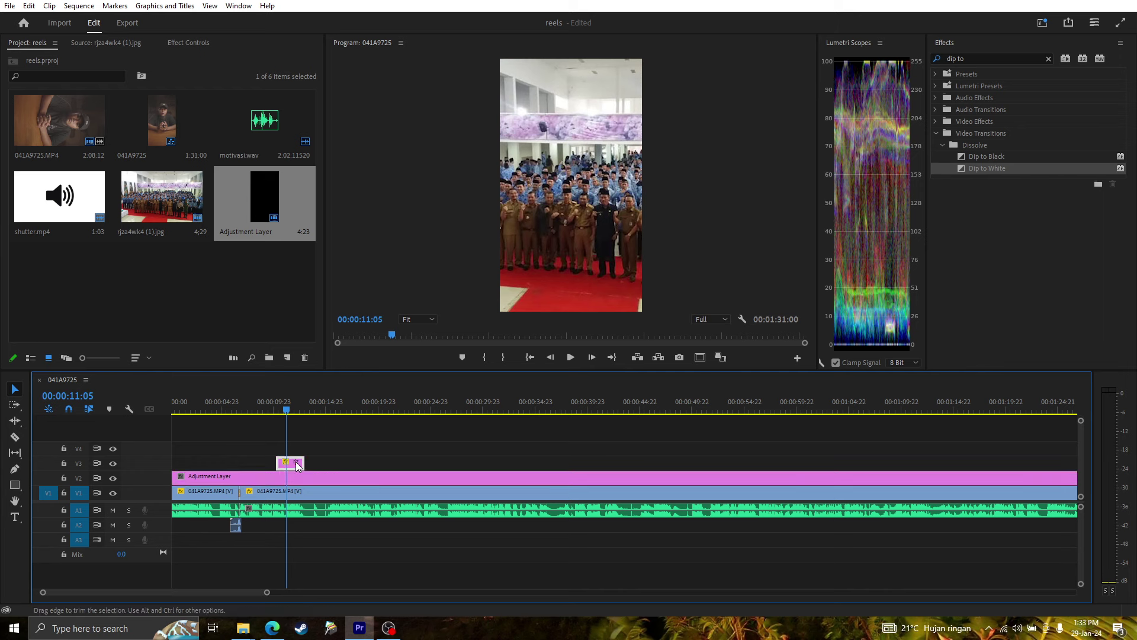
{"action": "left_click", "coordinate": [296, 481]}
- Clear the Effects search and apply Video Effects > Color Correction > Lumetri Color to the adjustment layer
{"action": "left_click", "coordinate": [1048, 56]}
{"action": "left_click", "coordinate": [1049, 60]}
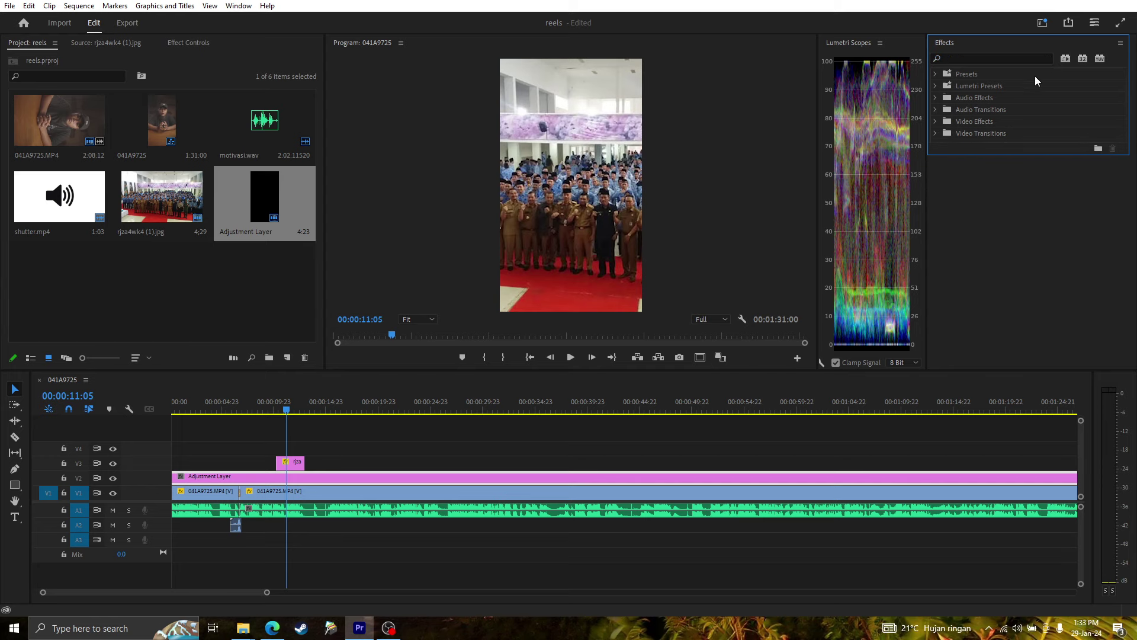
{"action": "left_click", "coordinate": [1004, 57]}
{"action": "left_click", "coordinate": [946, 122]}
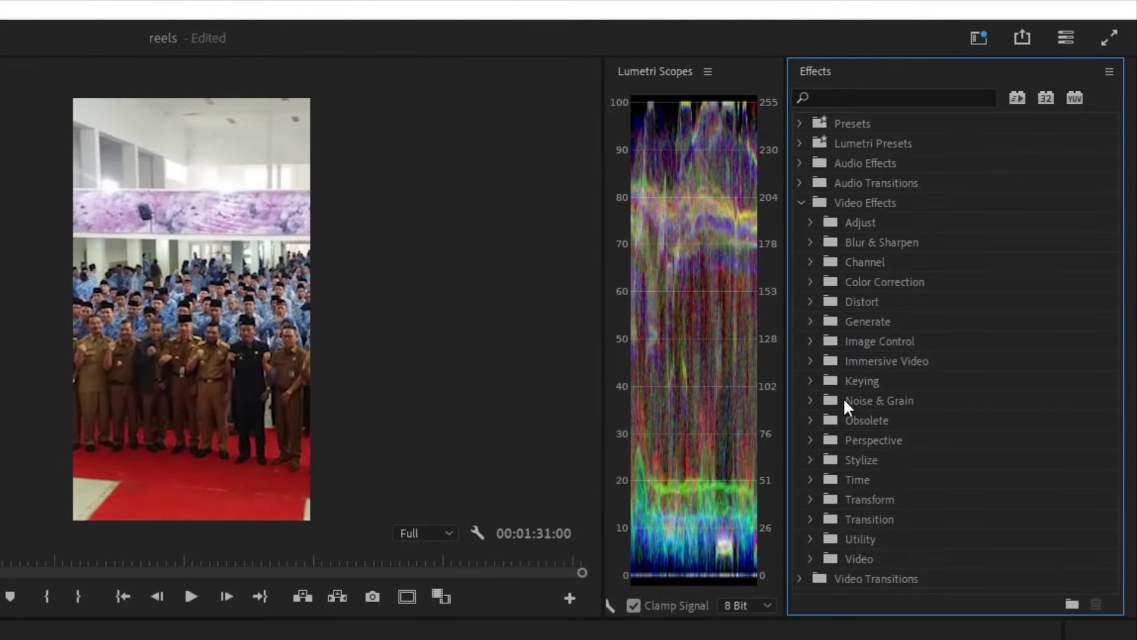
{"action": "left_click", "coordinate": [812, 282]}
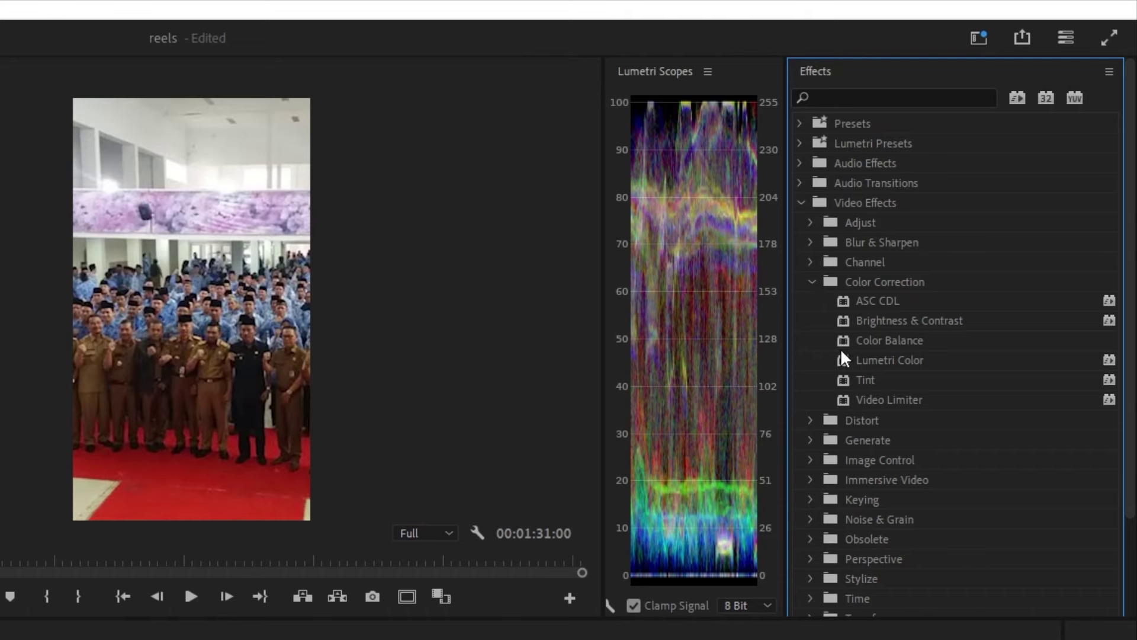
{"action": "left_click", "coordinate": [894, 360]}
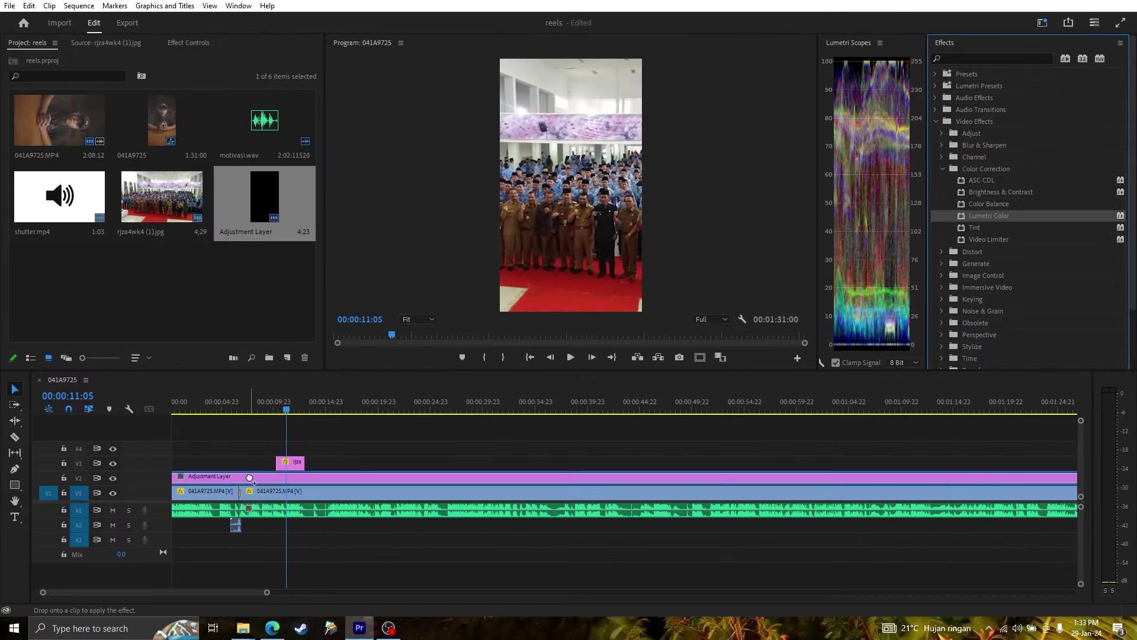
- Show the adjustment layer in Effect Controls and move the playhead back to 00:00:08:13
{"action": "left_click", "coordinate": [189, 43]}
{"action": "left_click_drag", "start_coordinate": [186, 44], "coordinate": [98, 58]}
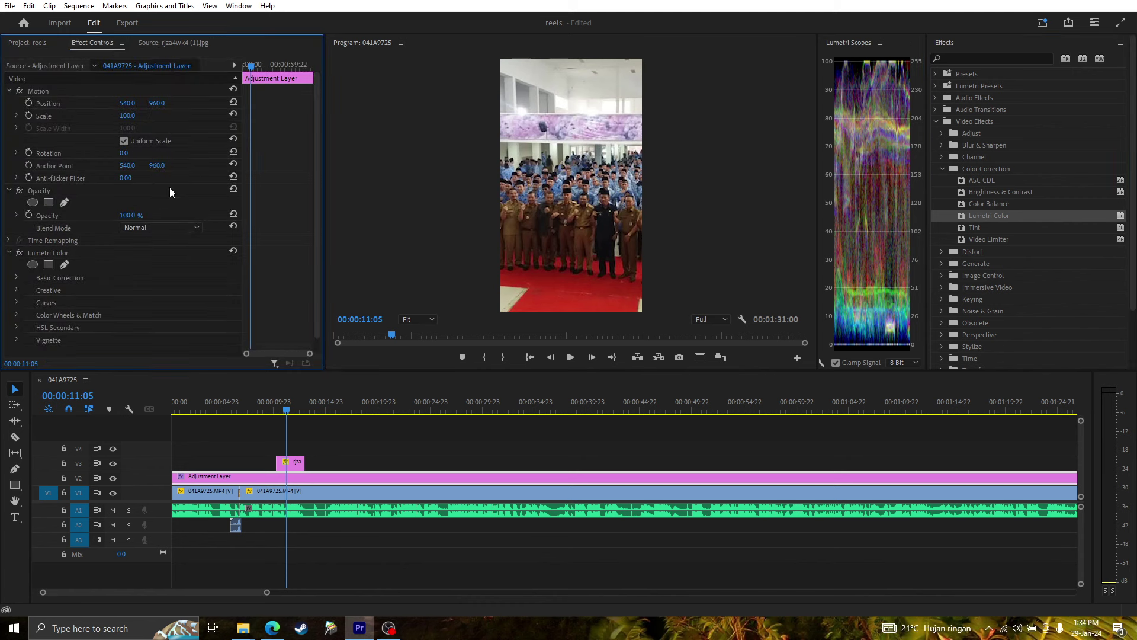
{"action": "left_click", "coordinate": [273, 407]}
{"action": "left_click_drag", "start_coordinate": [260, 398], "coordinate": [257, 400]}
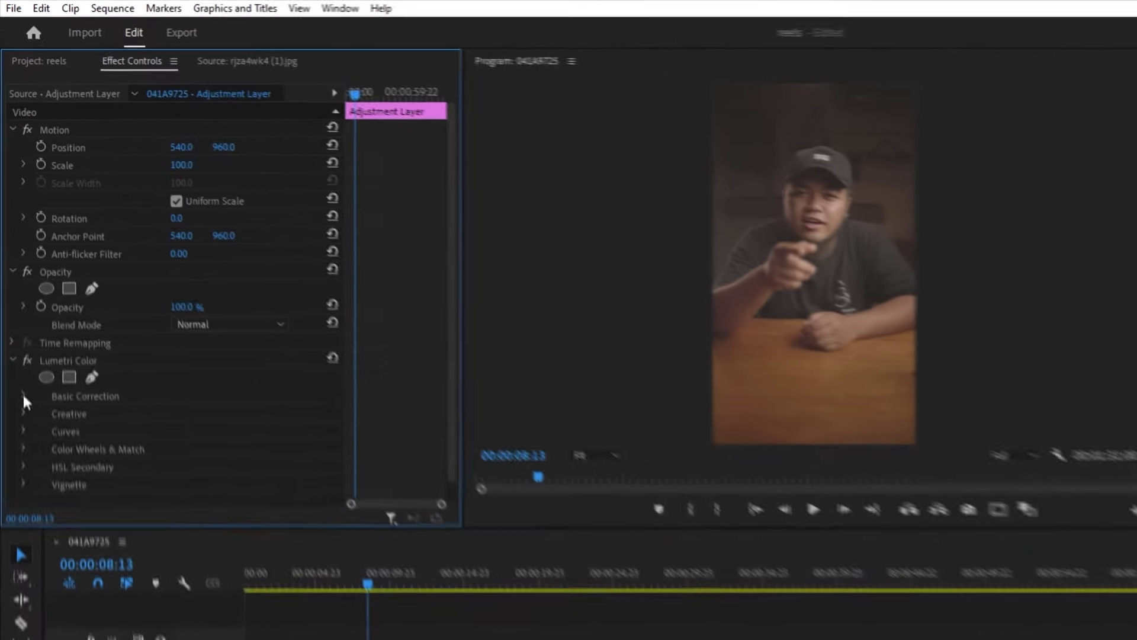
- Expand Lumetri Color's Basic Correction and try the AlexaV3 LogC2Video input LUT
{"action": "left_click", "coordinate": [23, 392]}
{"action": "scroll", "coordinate": [29, 421], "scroll_direction": "down", "scroll_amount": 2}
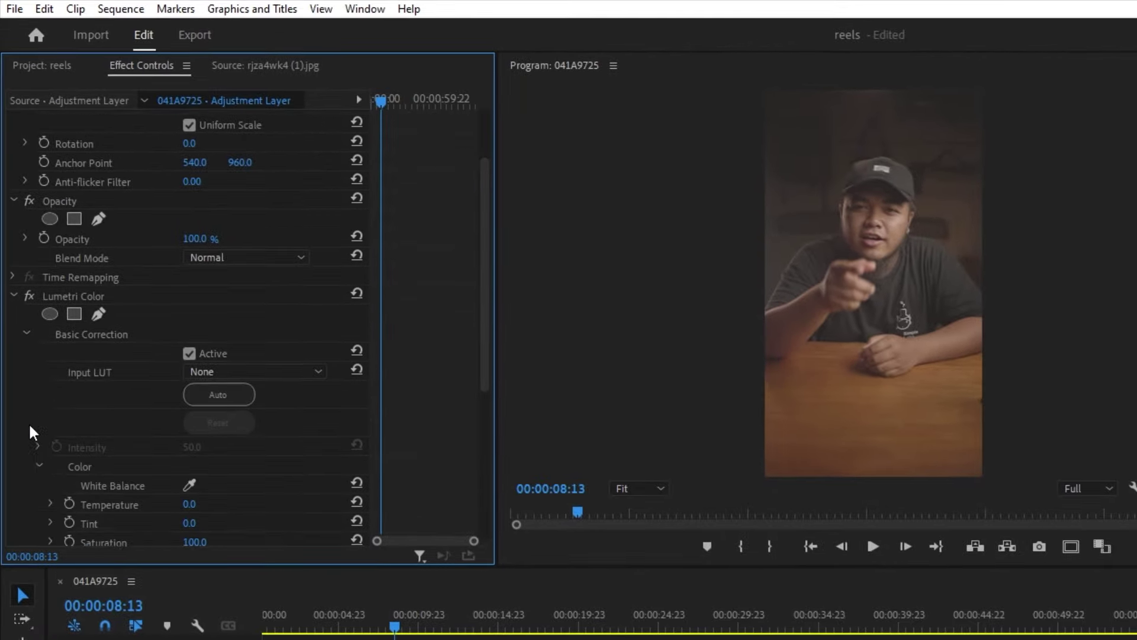
{"action": "left_click", "coordinate": [226, 354]}
{"action": "left_click", "coordinate": [232, 357]}
{"action": "left_click", "coordinate": [233, 354]}
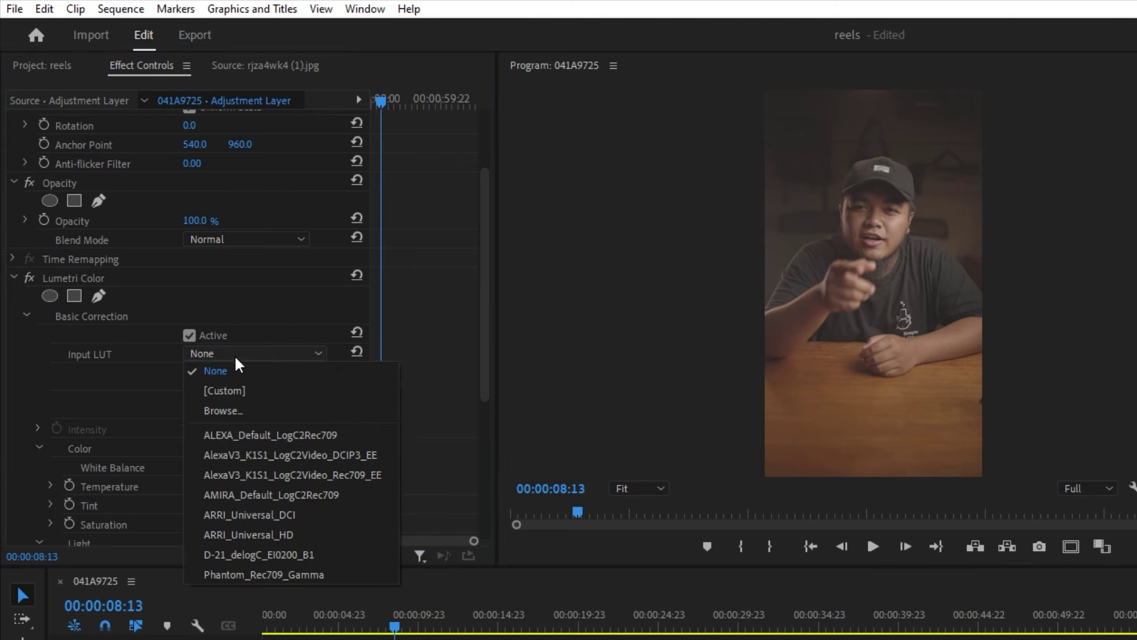
{"action": "left_click", "coordinate": [247, 457]}
{"action": "scroll", "coordinate": [266, 365], "scroll_direction": "down", "scroll_amount": 1}
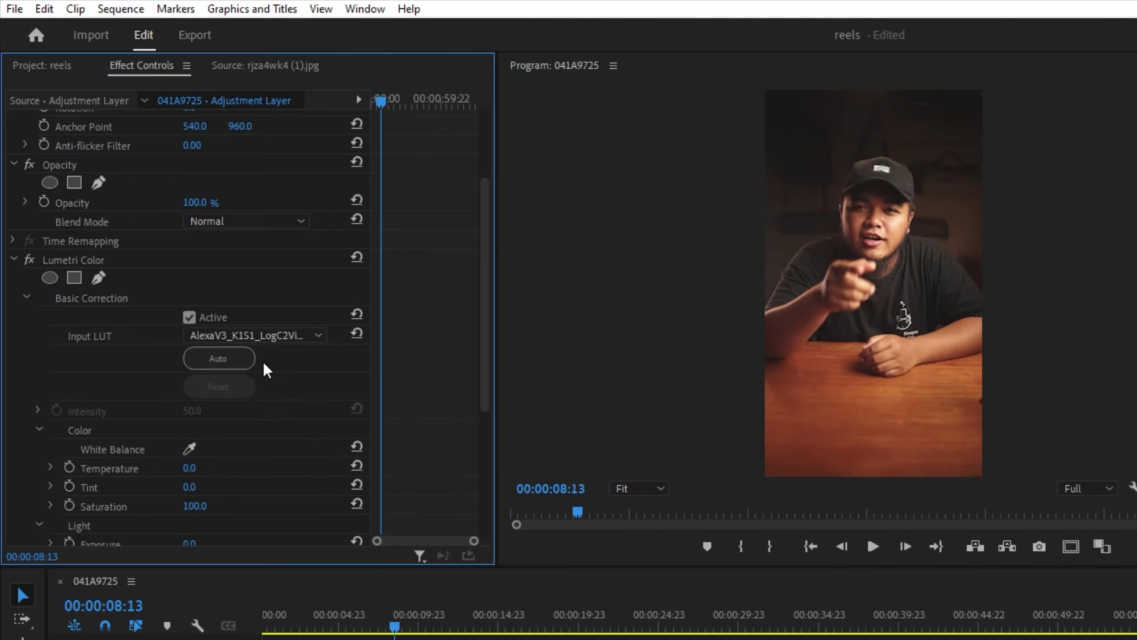
{"action": "scroll", "coordinate": [275, 336], "scroll_direction": "down", "scroll_amount": 1}
- Set the Input LUT back to None and expand the Curves section
{"action": "left_click", "coordinate": [275, 335]}
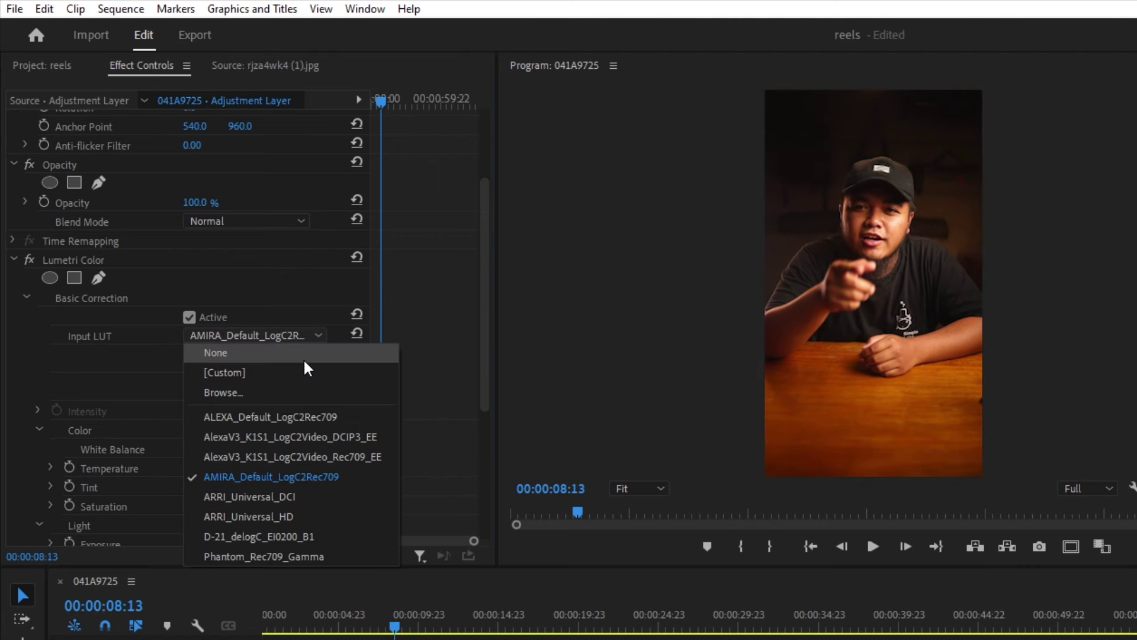
{"action": "left_click", "coordinate": [299, 354]}
{"action": "scroll", "coordinate": [29, 352], "scroll_direction": "down", "scroll_amount": 5}
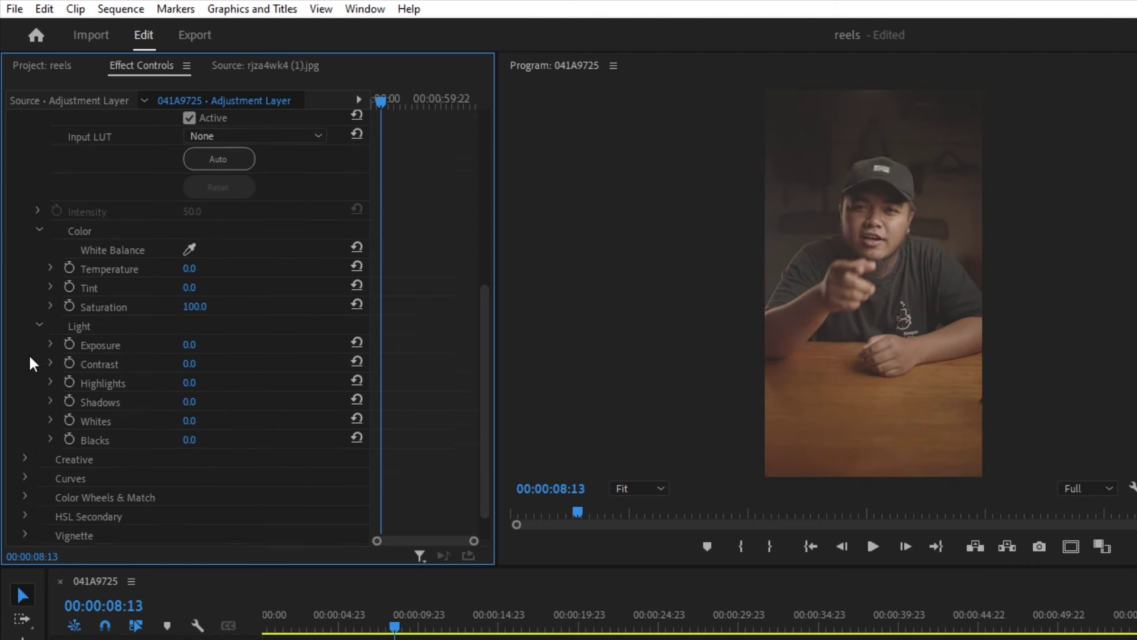
{"action": "scroll", "coordinate": [55, 417], "scroll_direction": "down", "scroll_amount": 1}
{"action": "left_click", "coordinate": [25, 439]}
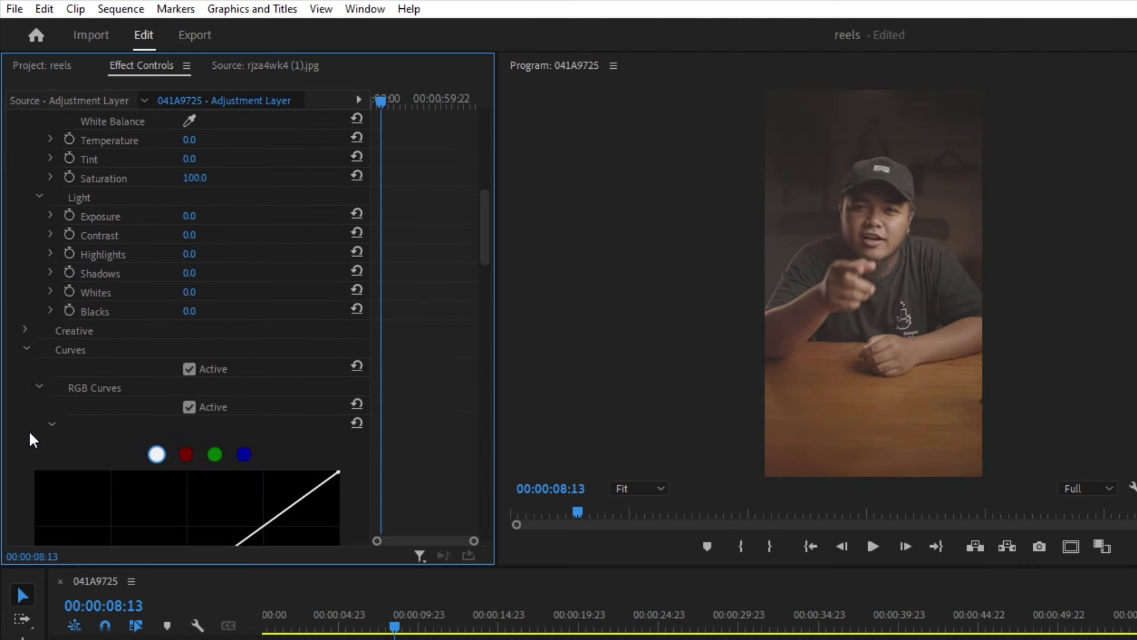
{"action": "scroll", "coordinate": [35, 412], "scroll_direction": "down", "scroll_amount": 7}
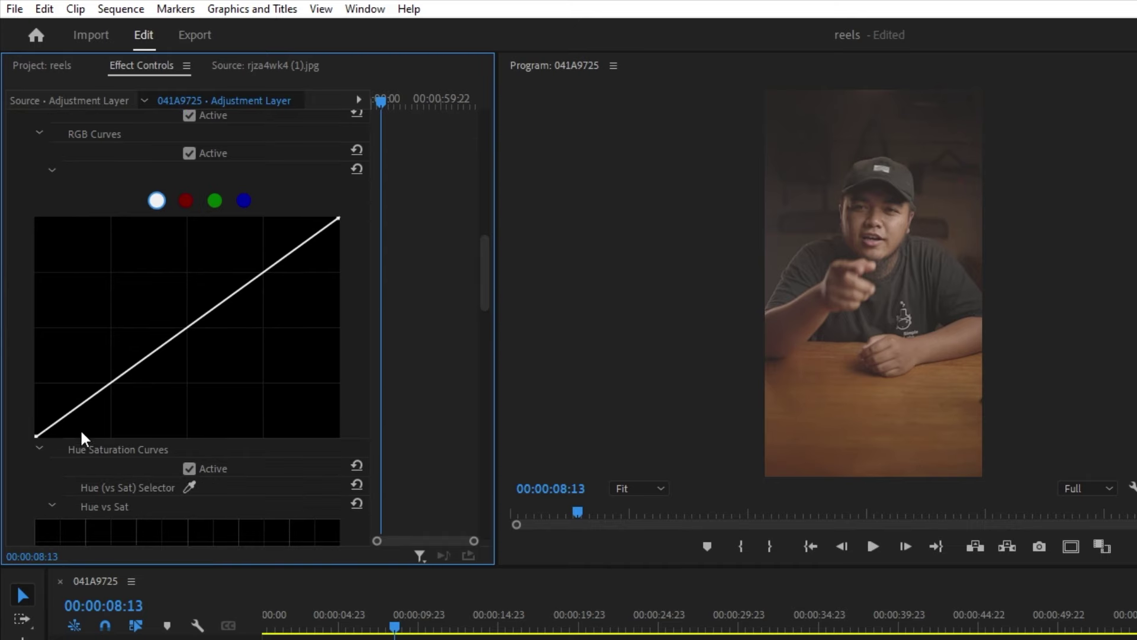
- Move the RGB curve's black point right along the bottom to deepen shadows
{"action": "left_click_drag", "start_coordinate": [36, 437], "coordinate": [52, 437]}
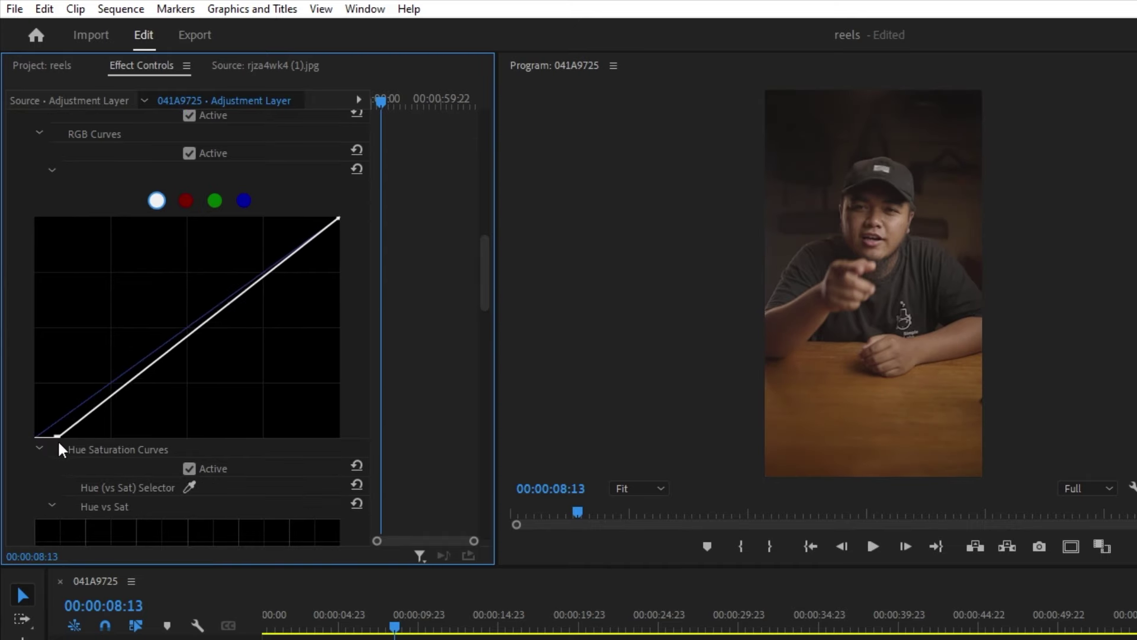
{"action": "left_click_drag", "start_coordinate": [50, 420], "coordinate": [34, 421]}
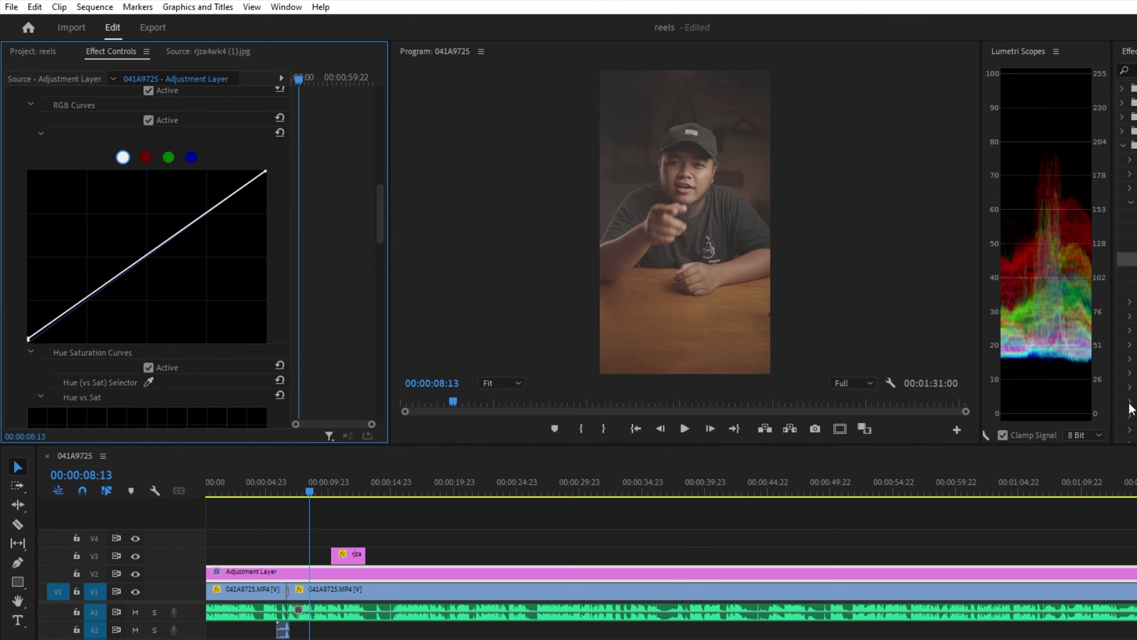
{"action": "left_click_drag", "start_coordinate": [38, 341], "coordinate": [61, 349]}
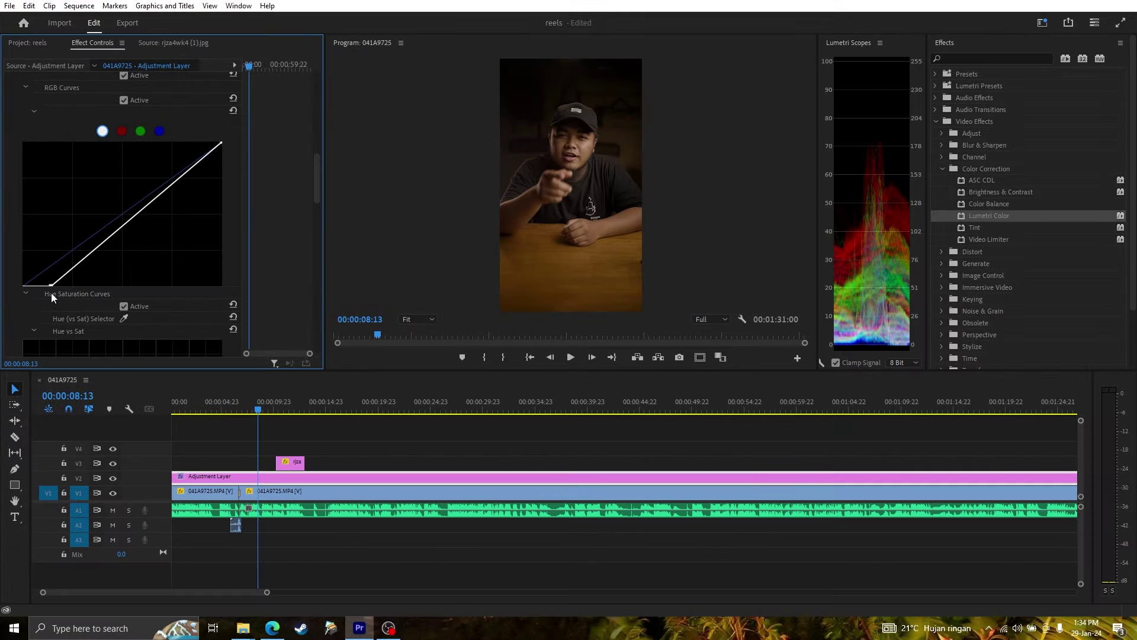
{"action": "left_click_drag", "start_coordinate": [51, 293], "coordinate": [46, 293]}
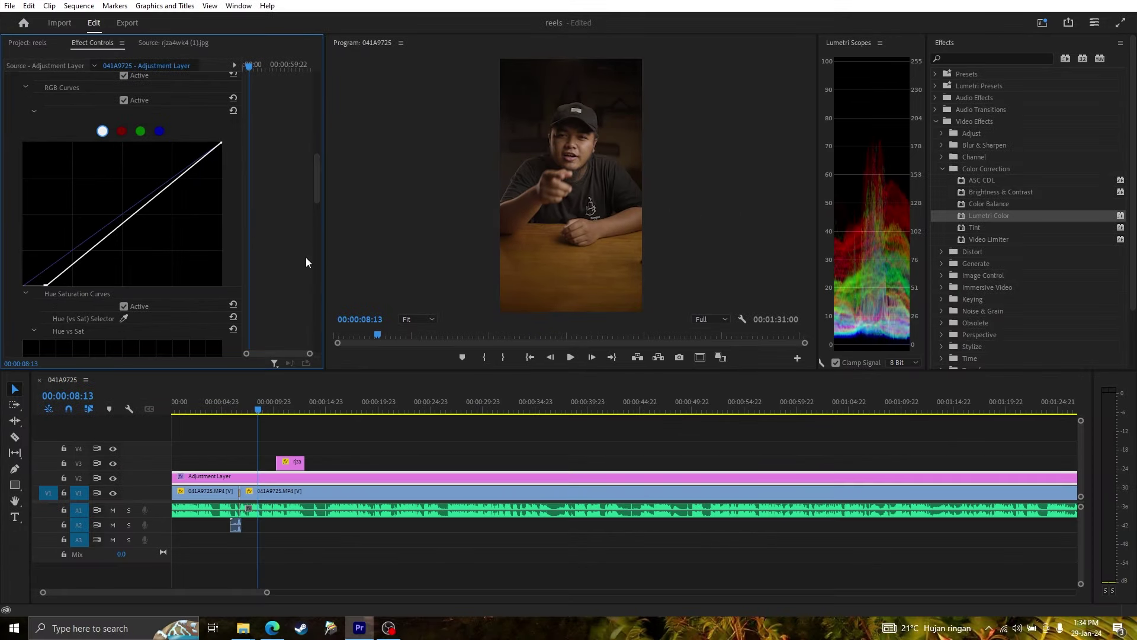
- Pull the RGB curve's white point left along the top to brighten highlights
{"action": "mouse_move", "coordinate": [220, 144]}
{"action": "left_mouse_down"}
{"action": "mouse_move", "coordinate": [174, 142]}
{"action": "mouse_move", "coordinate": [177, 131]}
{"action": "left_mouse_up"}
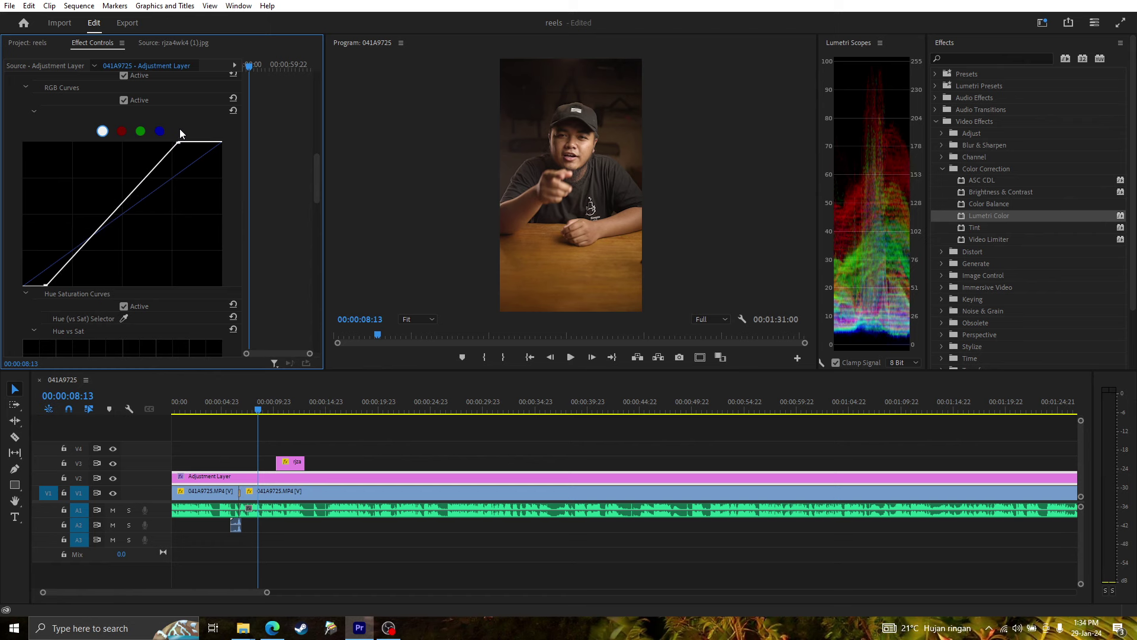
{"action": "scroll", "coordinate": [41, 190], "scroll_direction": "up", "scroll_amount": 10}
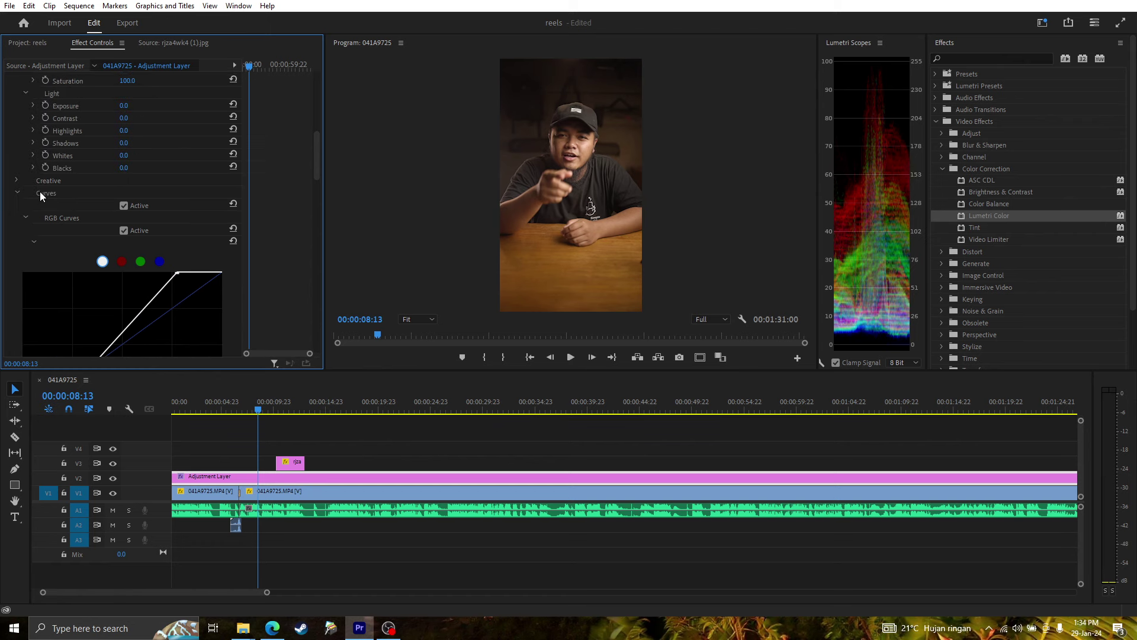
{"action": "scroll", "coordinate": [37, 190], "scroll_direction": "up", "scroll_amount": 2}
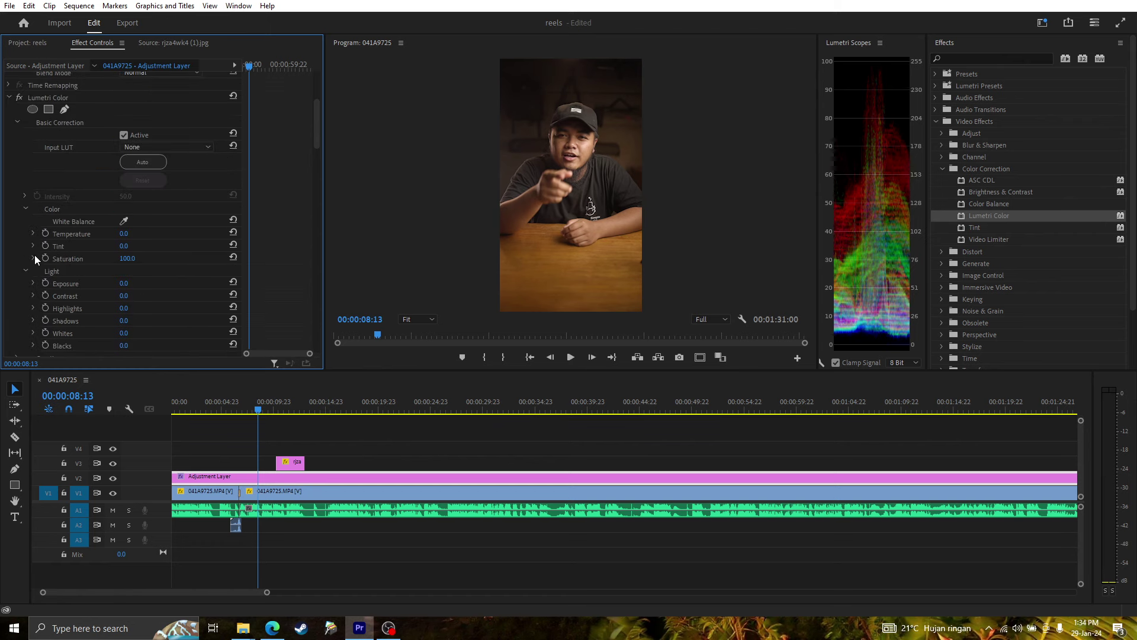
{"action": "scroll", "coordinate": [23, 264], "scroll_direction": "down", "scroll_amount": 6}
{"action": "scroll", "coordinate": [20, 247], "scroll_direction": "down", "scroll_amount": 1}
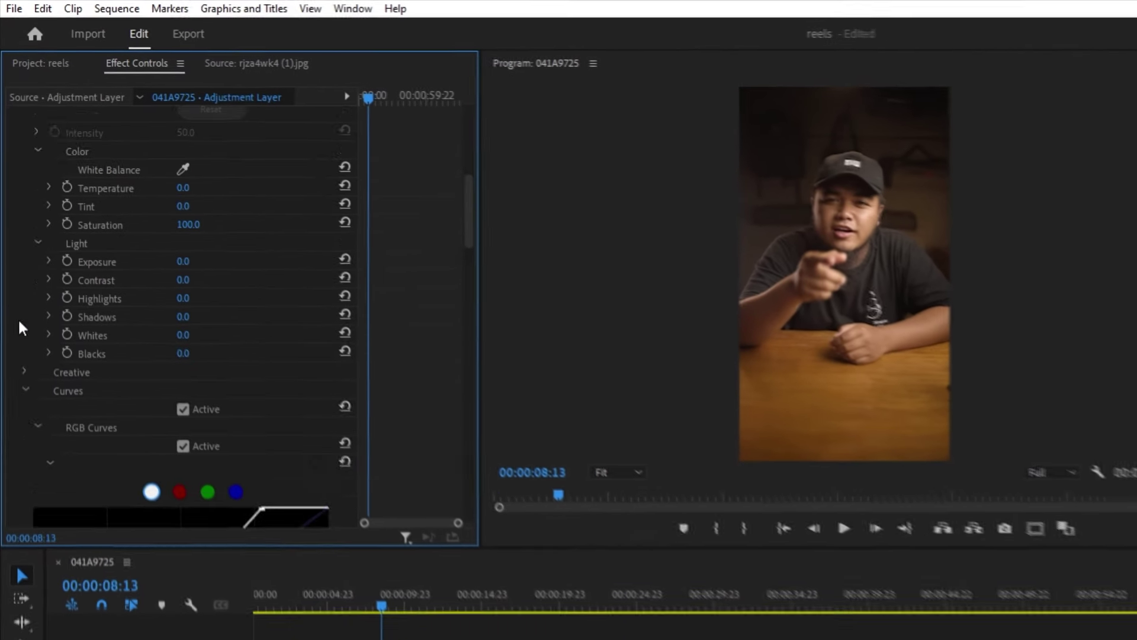
{"action": "scroll", "coordinate": [14, 225], "scroll_direction": "up", "scroll_amount": 4}
- Raise Saturation to about 148, cool Temperature, then undo the temperature change
{"action": "left_click_drag", "start_coordinate": [196, 346], "coordinate": [224, 347]}
{"action": "left_click_drag", "start_coordinate": [189, 303], "coordinate": [169, 303]}
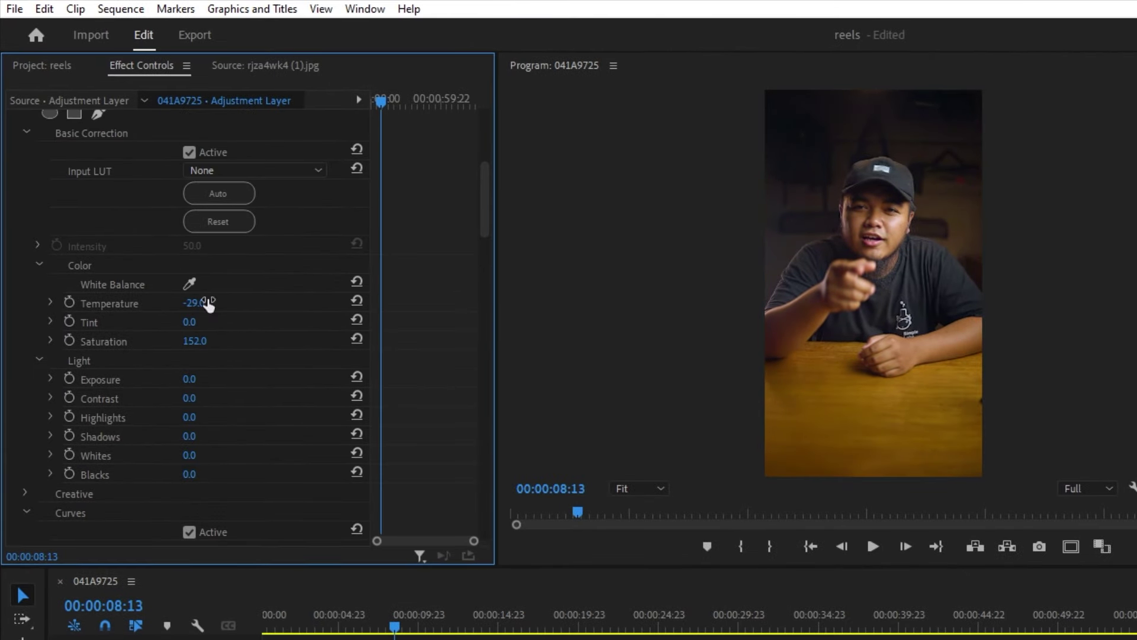
{"action": "key", "text": "ctrl+z"}
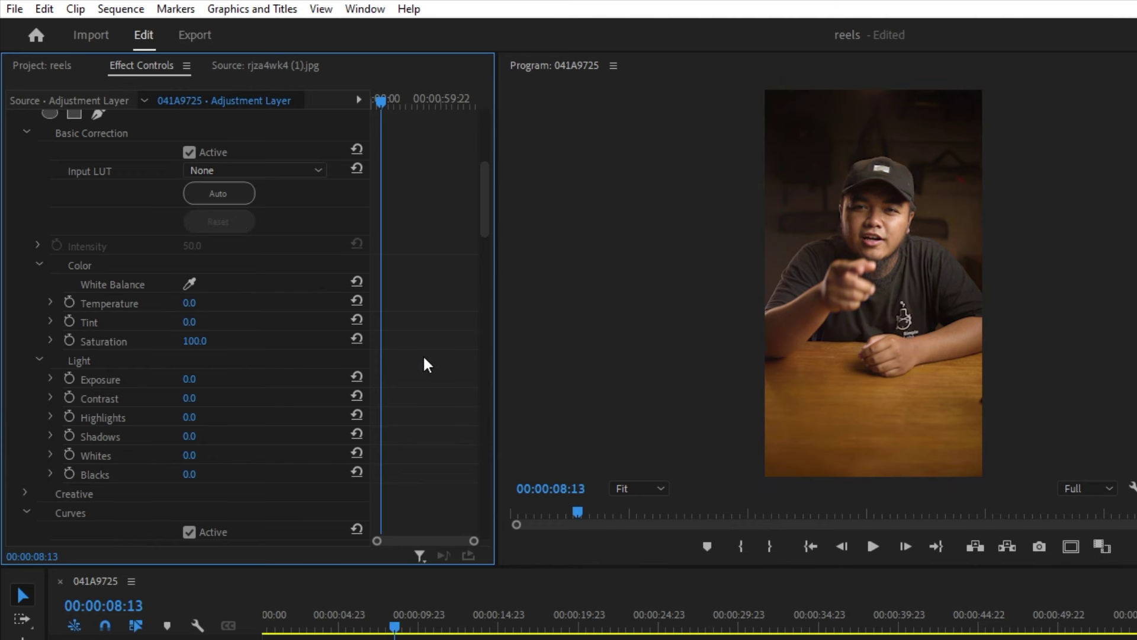
- Reset all Lumetri Color settings to default and collapse the effect
{"action": "scroll", "coordinate": [414, 354], "scroll_direction": "down", "scroll_amount": 5}
{"action": "scroll", "coordinate": [413, 346], "scroll_direction": "down", "scroll_amount": 4}
{"action": "scroll", "coordinate": [406, 341], "scroll_direction": "down", "scroll_amount": 3}
{"action": "scroll", "coordinate": [397, 327], "scroll_direction": "down", "scroll_amount": 2}
{"action": "scroll", "coordinate": [399, 325], "scroll_direction": "down", "scroll_amount": 3}
{"action": "scroll", "coordinate": [398, 326], "scroll_direction": "down", "scroll_amount": 1}
{"action": "scroll", "coordinate": [401, 329], "scroll_direction": "down", "scroll_amount": 2}
{"action": "scroll", "coordinate": [410, 323], "scroll_direction": "up", "scroll_amount": 5}
{"action": "scroll", "coordinate": [411, 323], "scroll_direction": "up", "scroll_amount": 4}
{"action": "scroll", "coordinate": [412, 324], "scroll_direction": "up", "scroll_amount": 5}
{"action": "scroll", "coordinate": [411, 323], "scroll_direction": "up", "scroll_amount": 4}
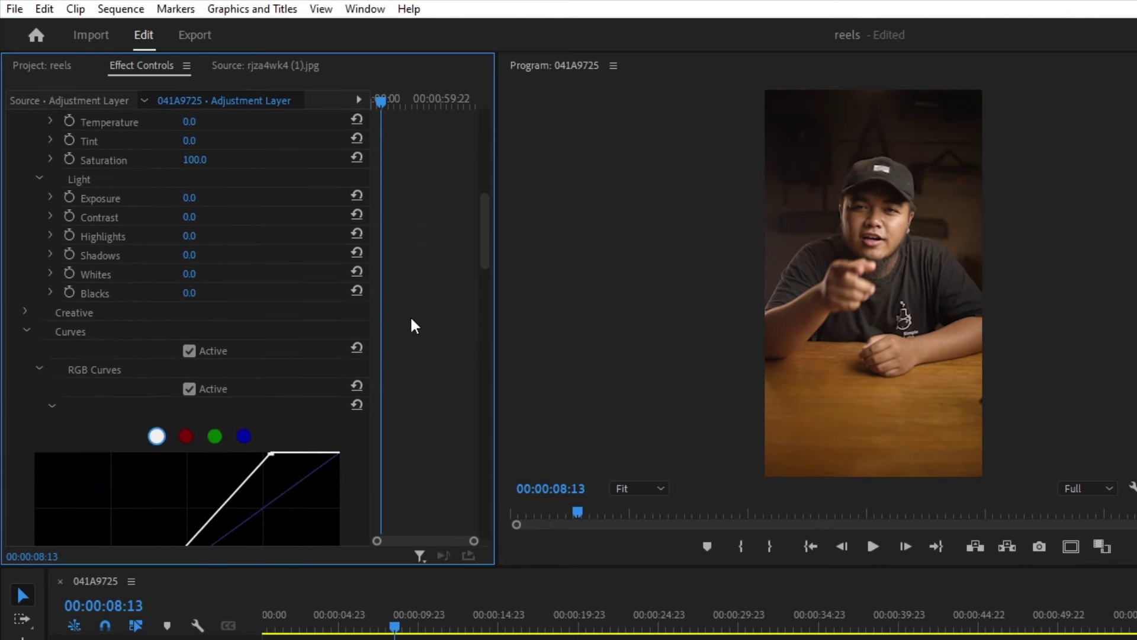
{"action": "scroll", "coordinate": [411, 325], "scroll_direction": "up", "scroll_amount": 4}
{"action": "scroll", "coordinate": [411, 324], "scroll_direction": "up", "scroll_amount": 4}
{"action": "scroll", "coordinate": [390, 318], "scroll_direction": "up", "scroll_amount": 3}
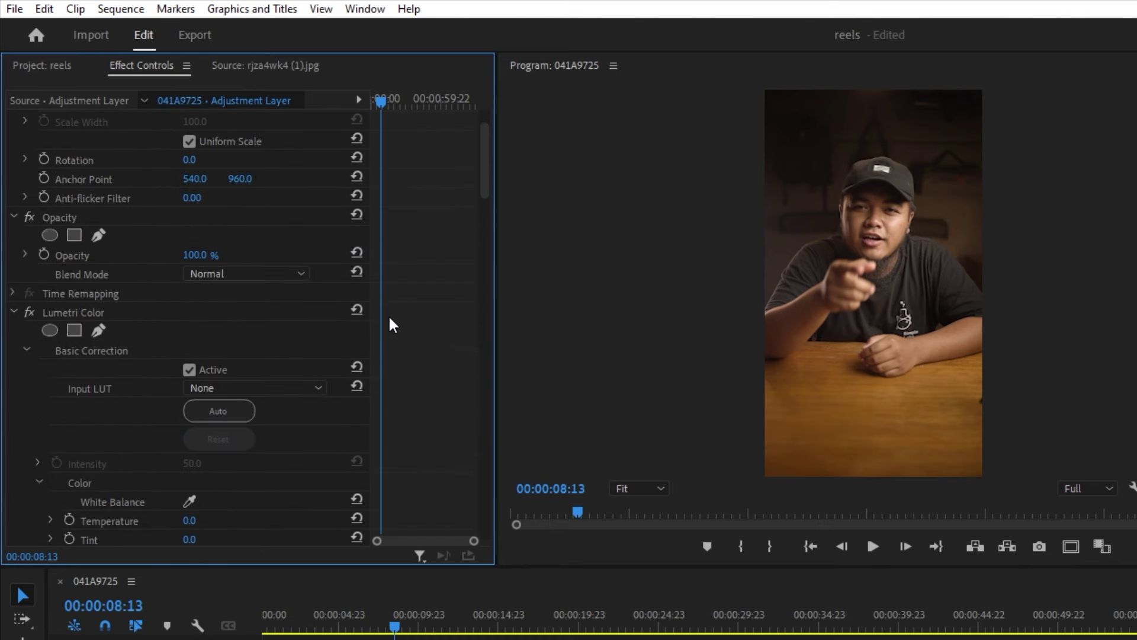
{"action": "left_click", "coordinate": [357, 310]}
{"action": "left_click", "coordinate": [13, 312]}
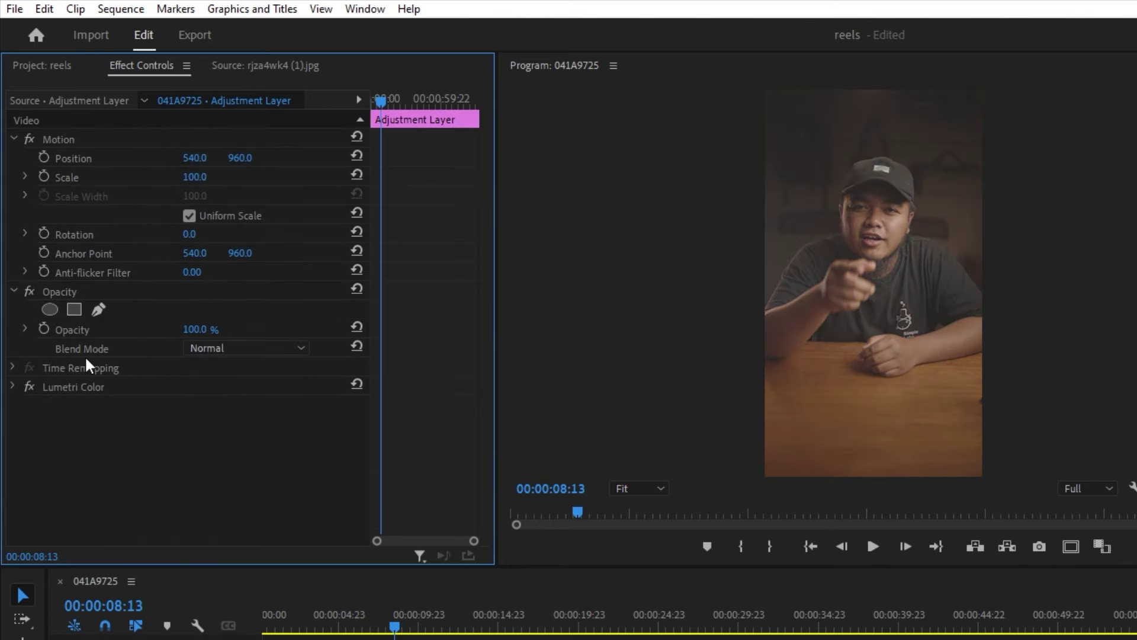
- Cut Lumetri Color from the adjustment layer and expand the Presets folder in Effects
{"action": "left_click", "coordinate": [74, 386]}
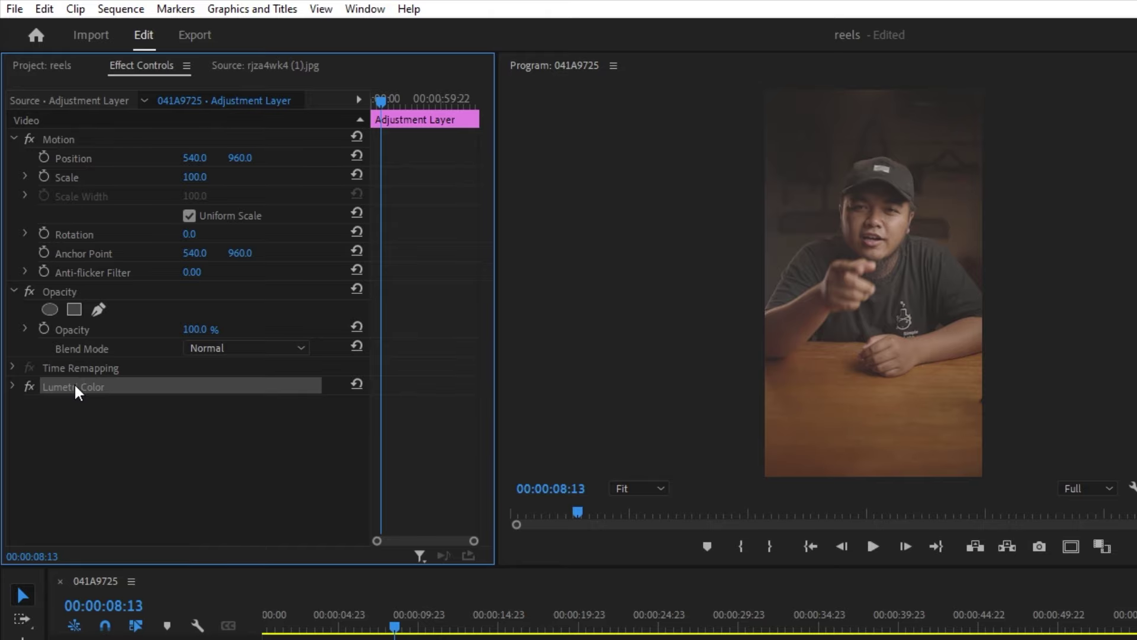
{"action": "right_click", "coordinate": [75, 386]}
{"action": "left_click", "coordinate": [116, 468]}
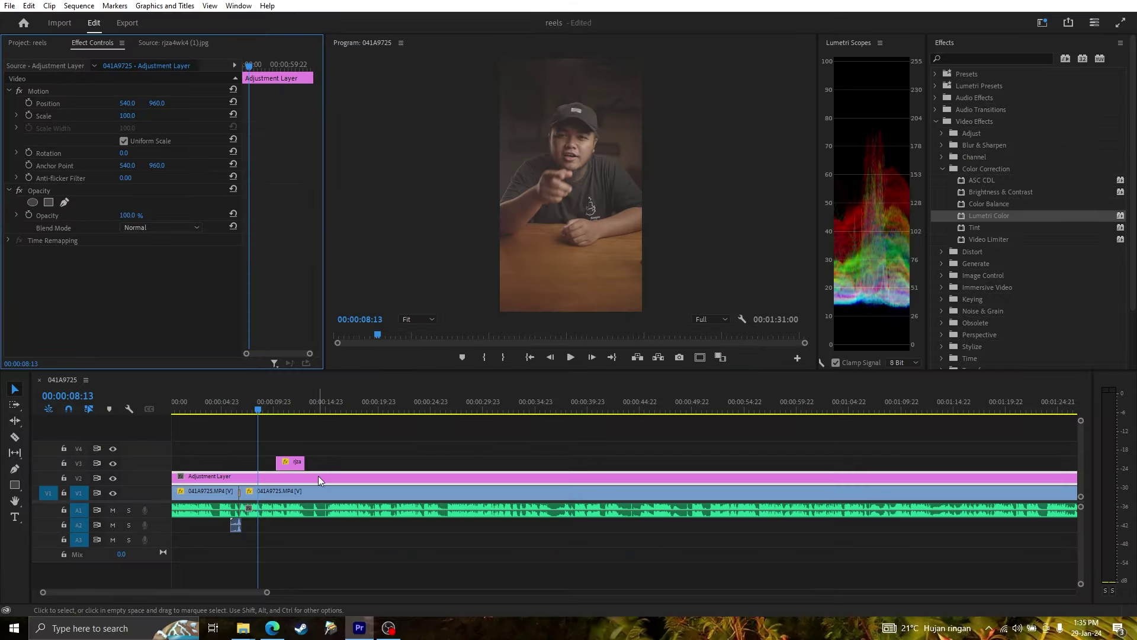
{"action": "left_click", "coordinate": [318, 477]}
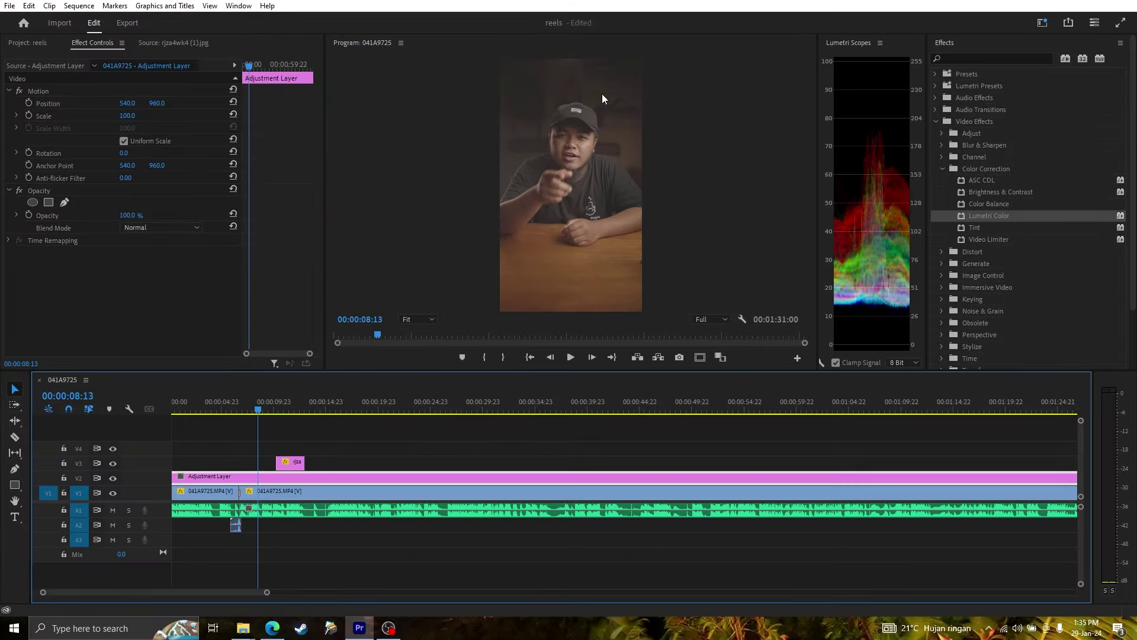
{"action": "left_click", "coordinate": [936, 73]}
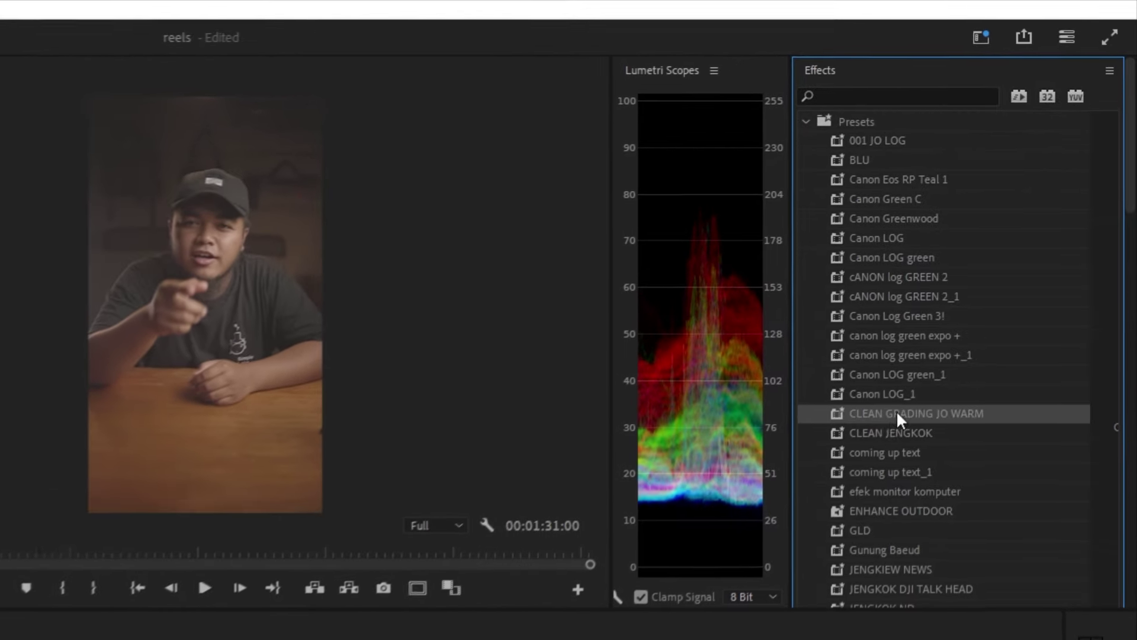
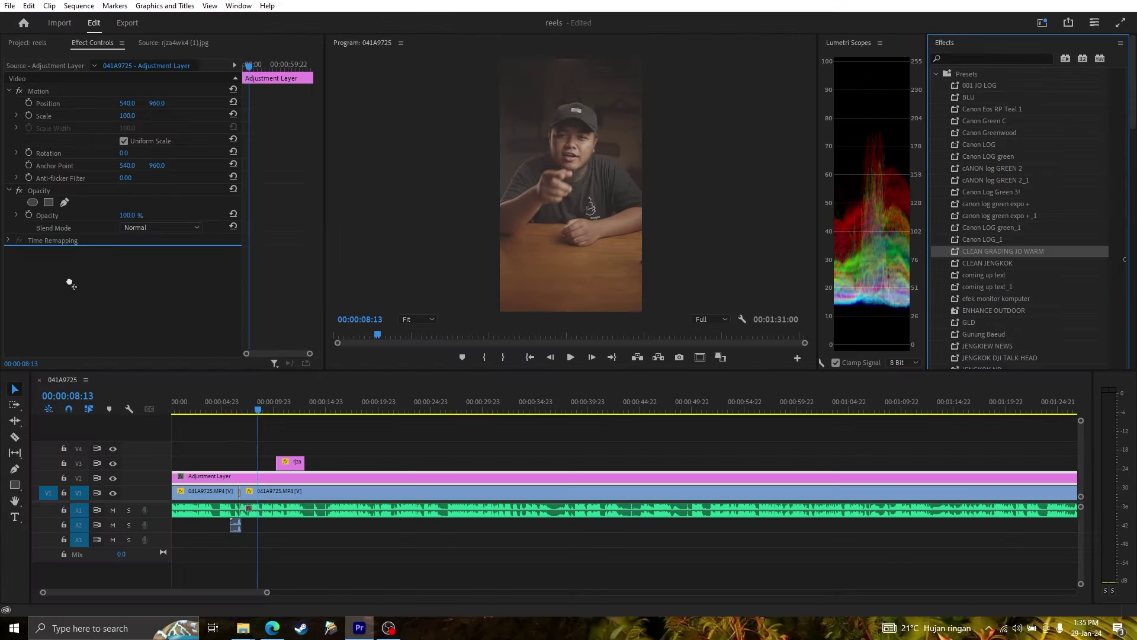
- Apply the CLEAN GRADING JO WARM preset to the adjustment layer after briefly trying JENGKIEW NEWS
{"action": "left_click_drag", "start_coordinate": [980, 293], "coordinate": [79, 296]}
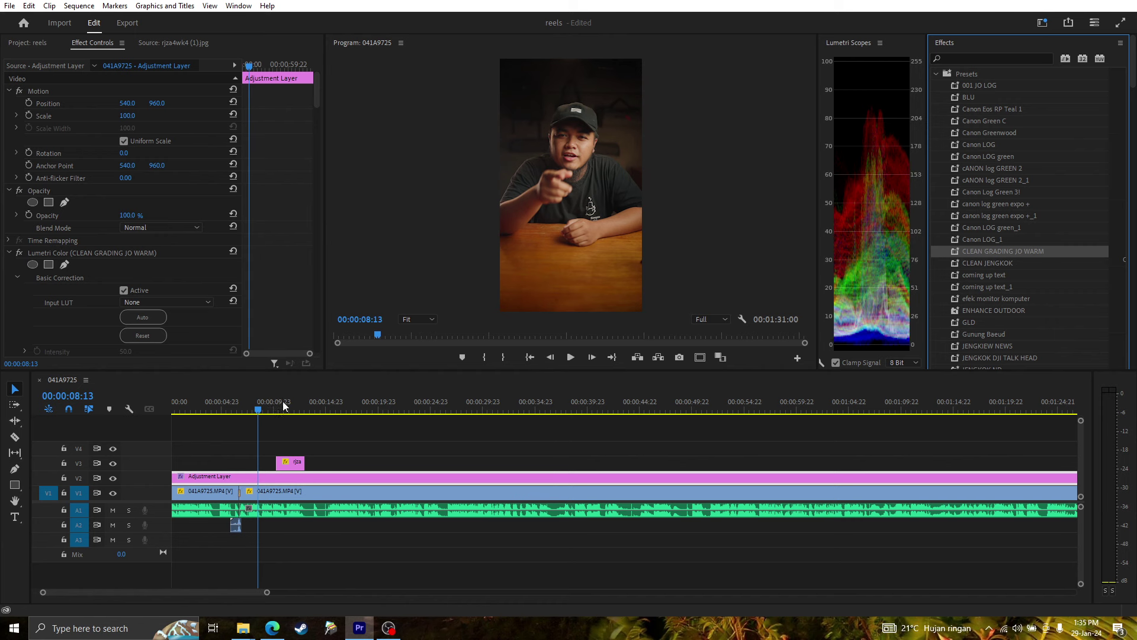
{"action": "key", "text": "ctrl+z"}
{"action": "scroll", "coordinate": [1007, 264], "scroll_direction": "down", "scroll_amount": 2}
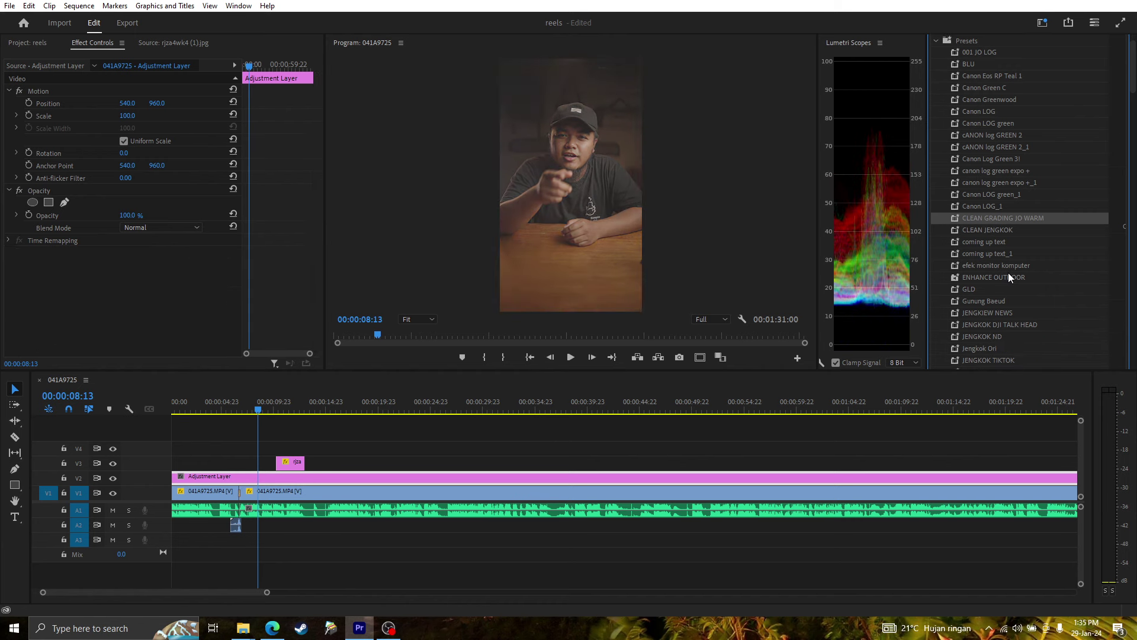
{"action": "left_click_drag", "start_coordinate": [1006, 314], "coordinate": [252, 478]}
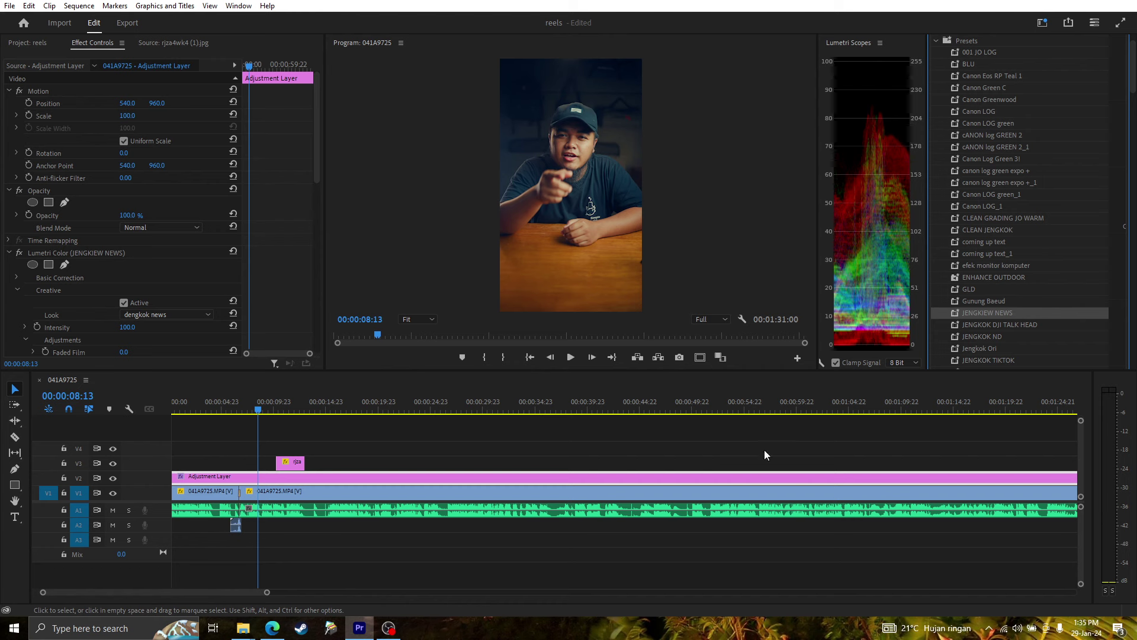
{"action": "key", "text": "ctrl+z"}
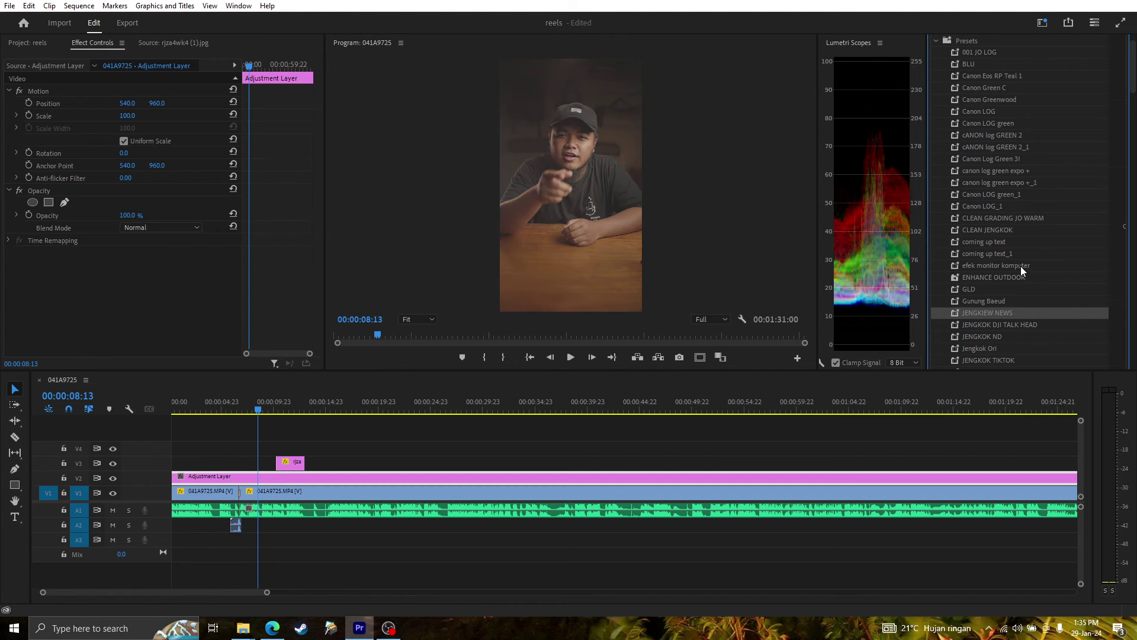
{"action": "left_click_drag", "start_coordinate": [1004, 221], "coordinate": [97, 281]}
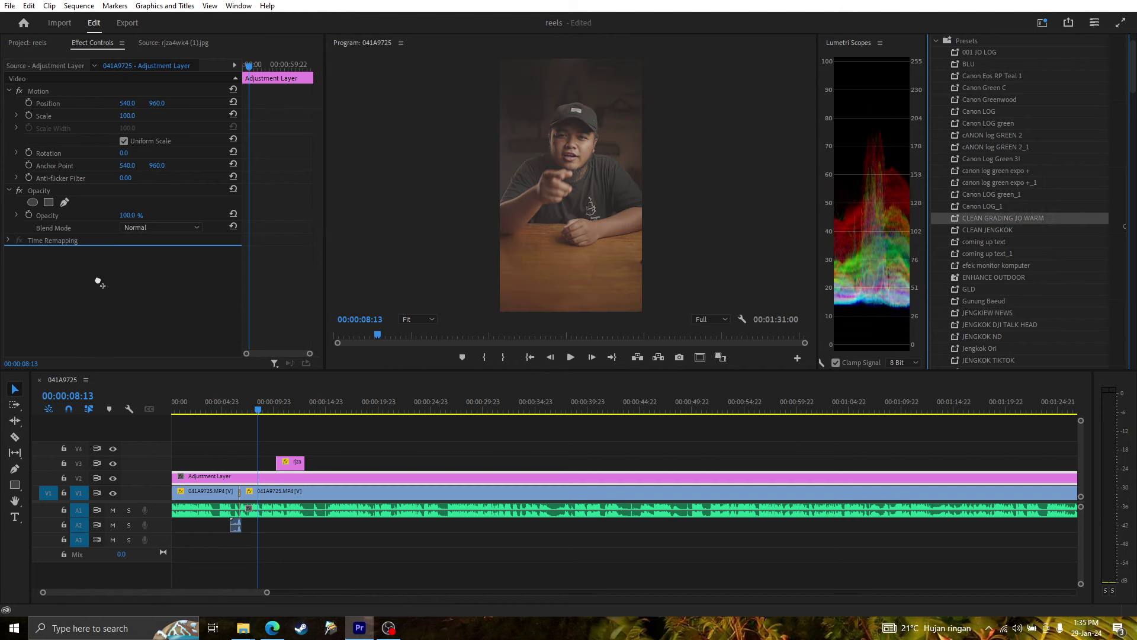
{"action": "left_click", "coordinate": [278, 409]}
- Play the sequence from the start to review the grade, parking at 00:00:08:13
{"action": "left_click_drag", "start_coordinate": [279, 408], "coordinate": [634, 419]}
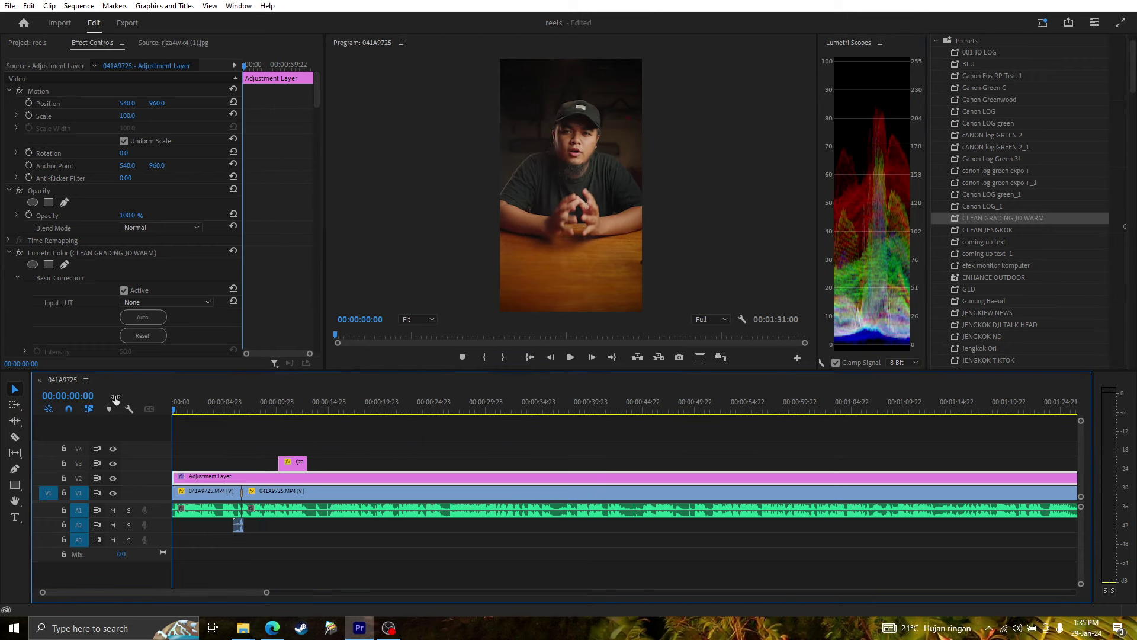
{"action": "key", "text": "Home"}
{"action": "key", "text": "space"}
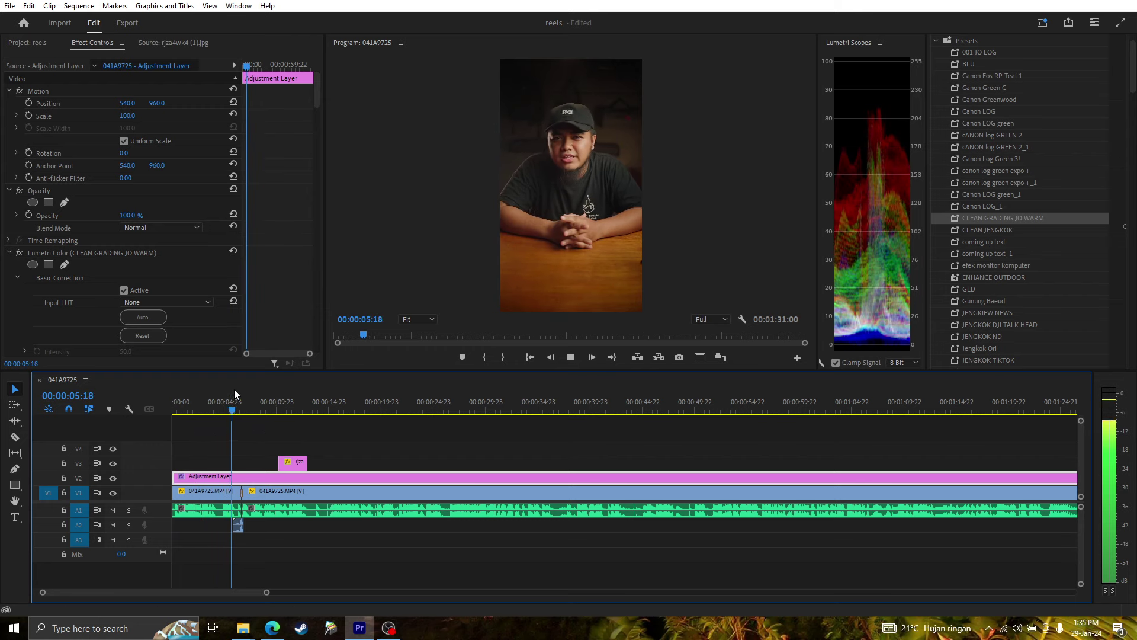
{"action": "key", "text": "space"}
{"action": "left_click_drag", "start_coordinate": [241, 393], "coordinate": [263, 404]}
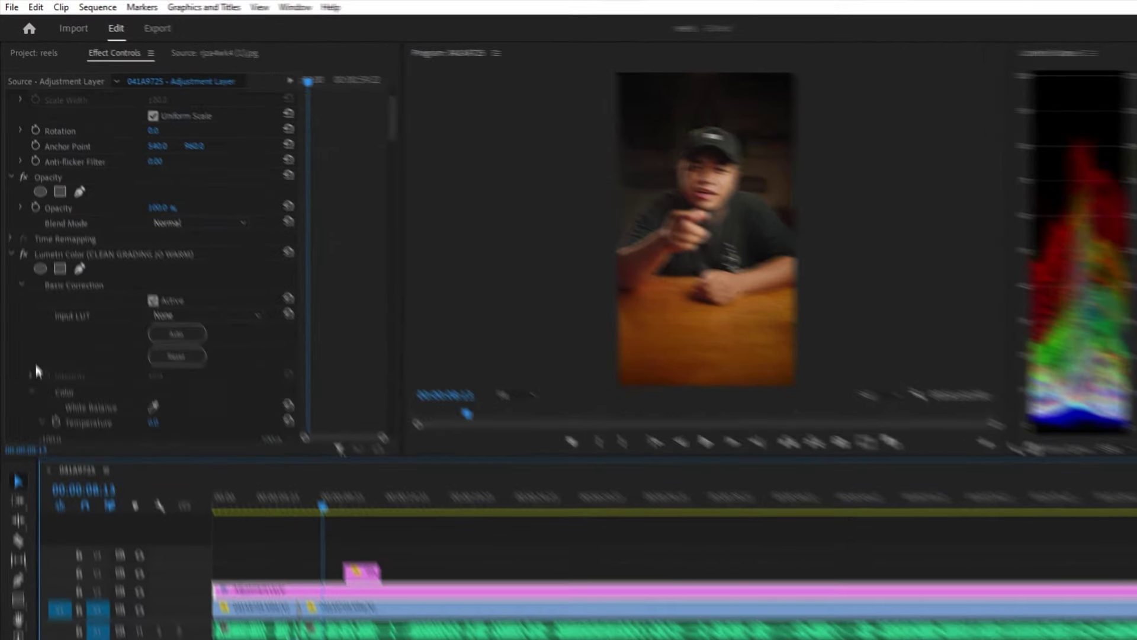
- Preview Temperature fully cool and Tint fully magenta in Lumetri Color, undoing both
{"action": "scroll", "coordinate": [59, 332], "scroll_direction": "down", "scroll_amount": 5}
{"action": "left_click", "coordinate": [197, 408]}
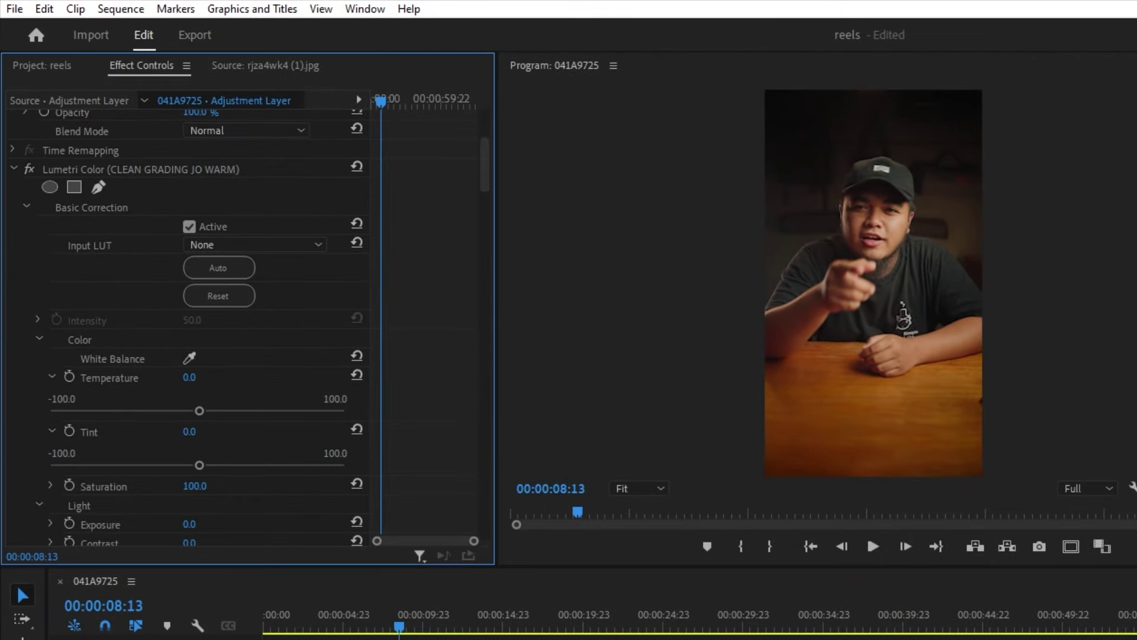
{"action": "scroll", "coordinate": [278, 362], "scroll_direction": "down", "scroll_amount": 3}
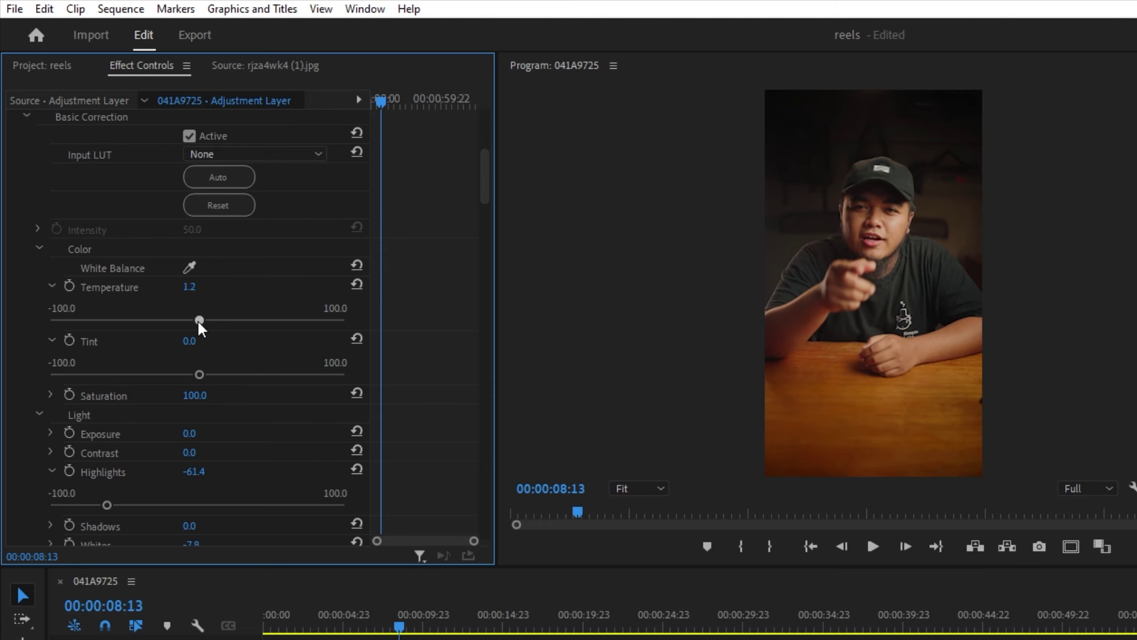
{"action": "left_click_drag", "start_coordinate": [199, 320], "coordinate": [2, 336]}
{"action": "key", "text": "ctrl+z"}
{"action": "scroll", "coordinate": [13, 276], "scroll_direction": "down", "scroll_amount": 2}
{"action": "left_click_drag", "start_coordinate": [199, 320], "coordinate": [380, 338]}
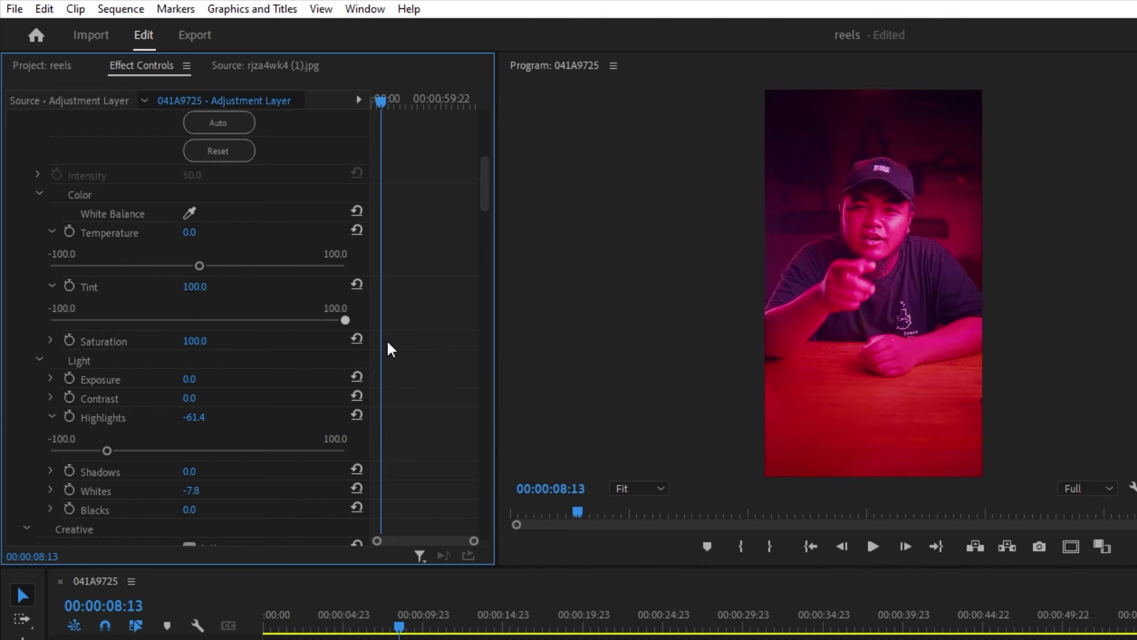
{"action": "key", "text": "ctrl+z"}
- Set Temperature to -11.7, revert a trial Exposure boost, and adjust Contrast and Highlights
{"action": "left_click_drag", "start_coordinate": [198, 264], "coordinate": [199, 264]}
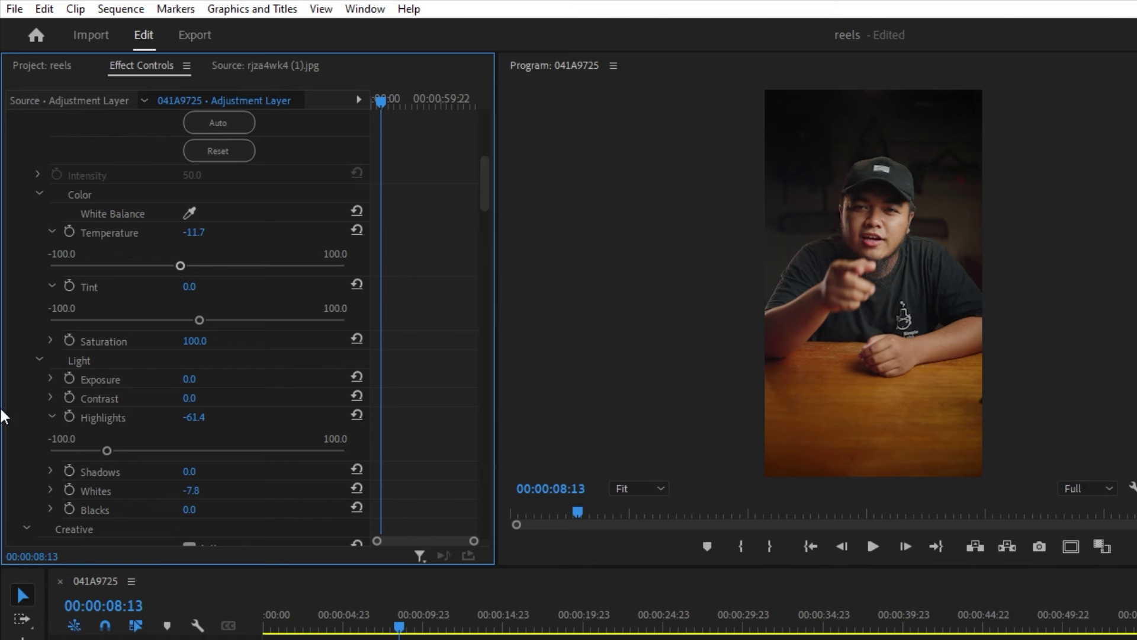
{"action": "scroll", "coordinate": [14, 360], "scroll_direction": "down", "scroll_amount": 1}
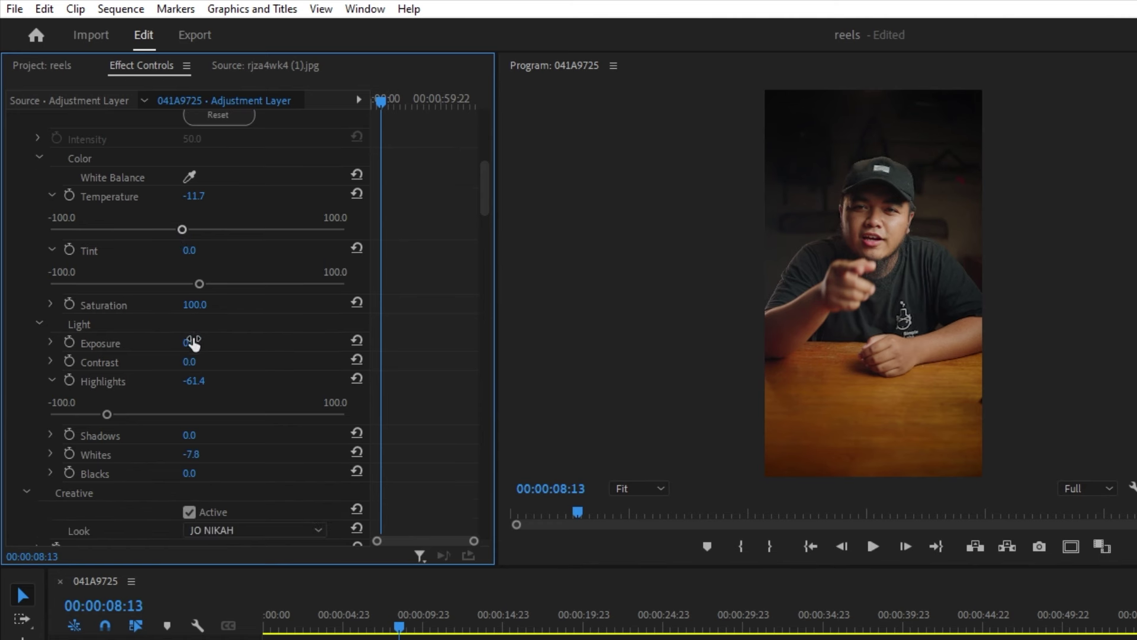
{"action": "left_click_drag", "start_coordinate": [190, 342], "coordinate": [199, 344]}
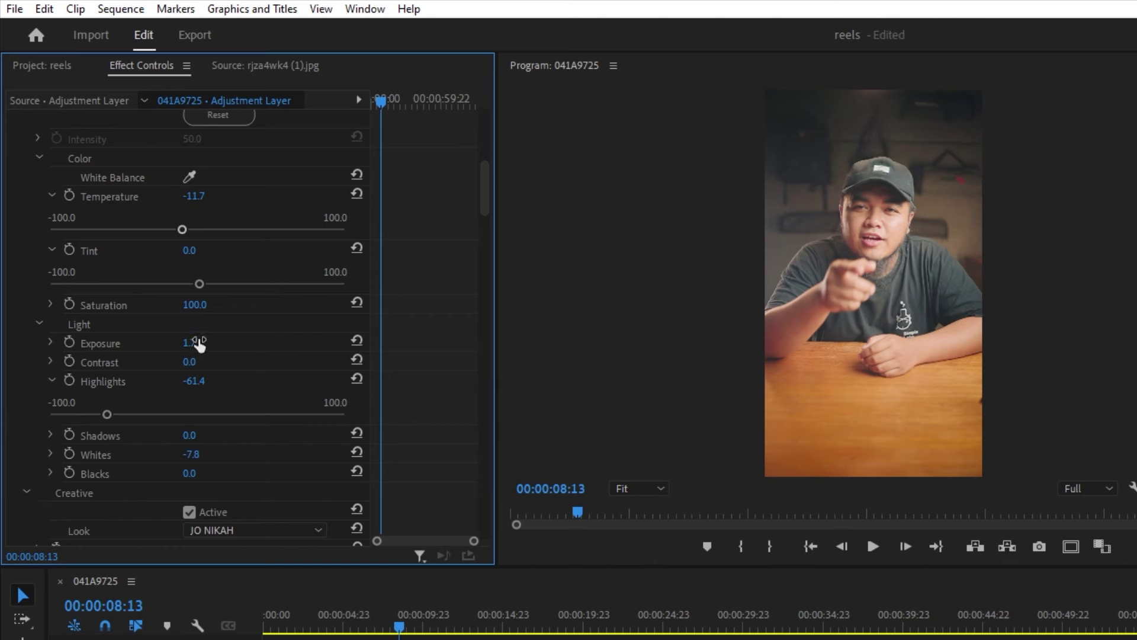
{"action": "key", "text": "ctrl+z"}
{"action": "mouse_move", "coordinate": [189, 362]}
{"action": "left_mouse_down"}
{"action": "mouse_move", "coordinate": [148, 362]}
{"action": "mouse_move", "coordinate": [218, 363]}
{"action": "left_mouse_up"}
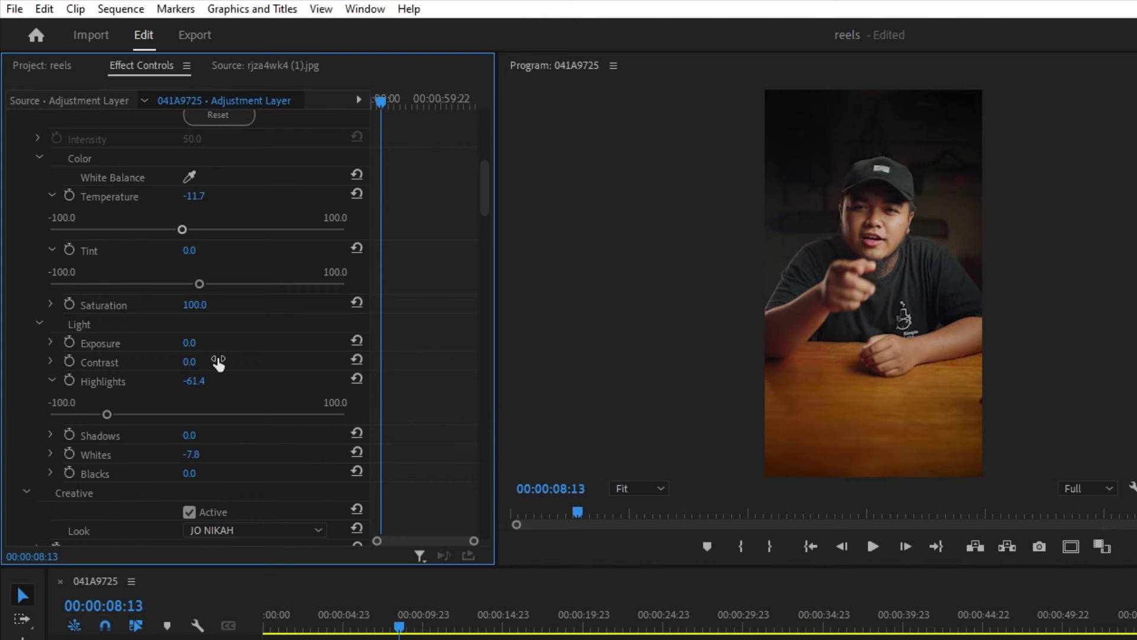
{"action": "mouse_move", "coordinate": [106, 414]}
{"action": "left_mouse_down"}
{"action": "mouse_move", "coordinate": [190, 415]}
{"action": "mouse_move", "coordinate": [125, 418]}
{"action": "mouse_move", "coordinate": [122, 431]}
{"action": "left_mouse_up"}
- Scroll through the grade's Curves and Vignette settings to review them
{"action": "scroll", "coordinate": [77, 409], "scroll_direction": "down", "scroll_amount": 3}
{"action": "scroll", "coordinate": [25, 388], "scroll_direction": "down", "scroll_amount": 6}
{"action": "scroll", "coordinate": [26, 382], "scroll_direction": "down", "scroll_amount": 3}
{"action": "scroll", "coordinate": [29, 372], "scroll_direction": "down", "scroll_amount": 3}
{"action": "scroll", "coordinate": [28, 367], "scroll_direction": "down", "scroll_amount": 3}
{"action": "scroll", "coordinate": [28, 368], "scroll_direction": "down", "scroll_amount": 3}
{"action": "scroll", "coordinate": [23, 379], "scroll_direction": "down", "scroll_amount": 1}
{"action": "scroll", "coordinate": [25, 381], "scroll_direction": "down", "scroll_amount": 3}
{"action": "scroll", "coordinate": [10, 371], "scroll_direction": "down", "scroll_amount": 3}
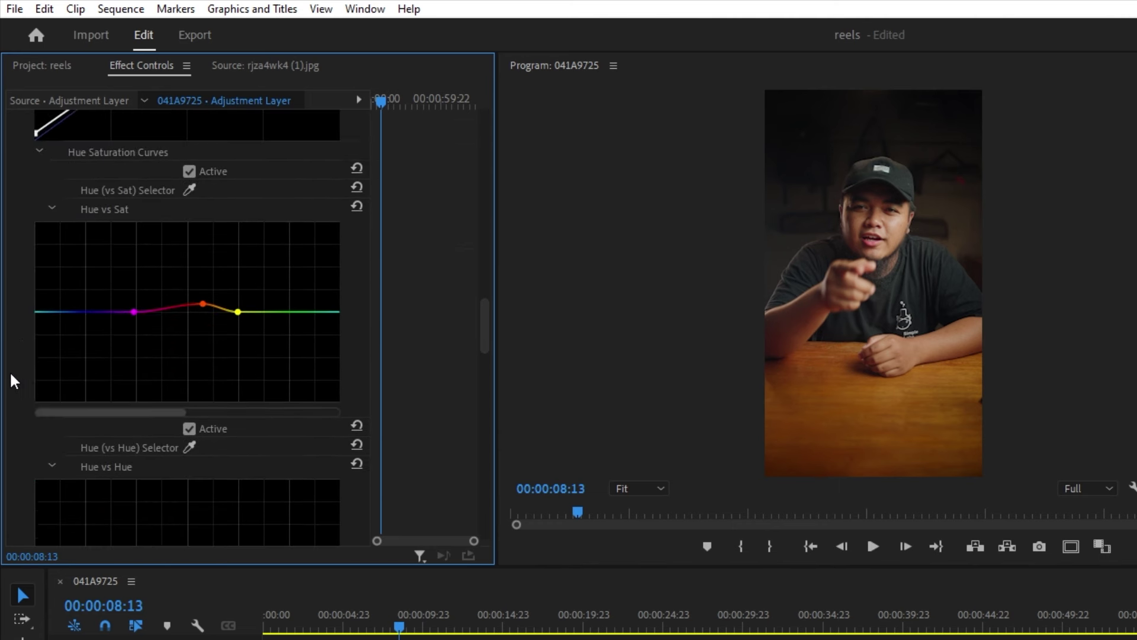
{"action": "scroll", "coordinate": [9, 373], "scroll_direction": "down", "scroll_amount": 5}
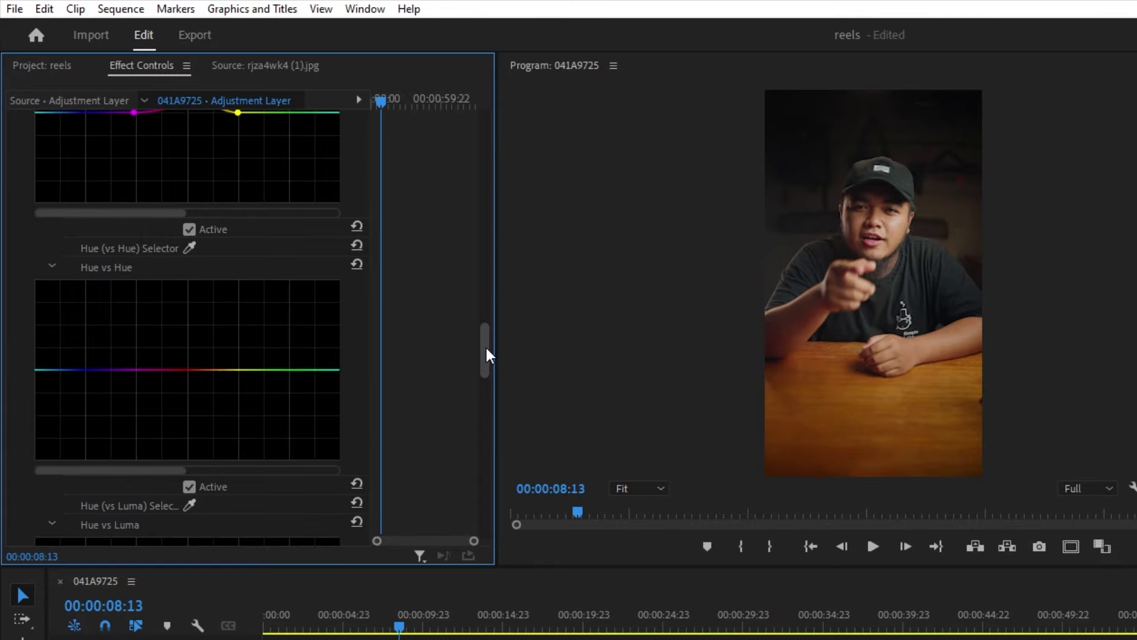
{"action": "left_click_drag", "start_coordinate": [486, 349], "coordinate": [500, 497]}
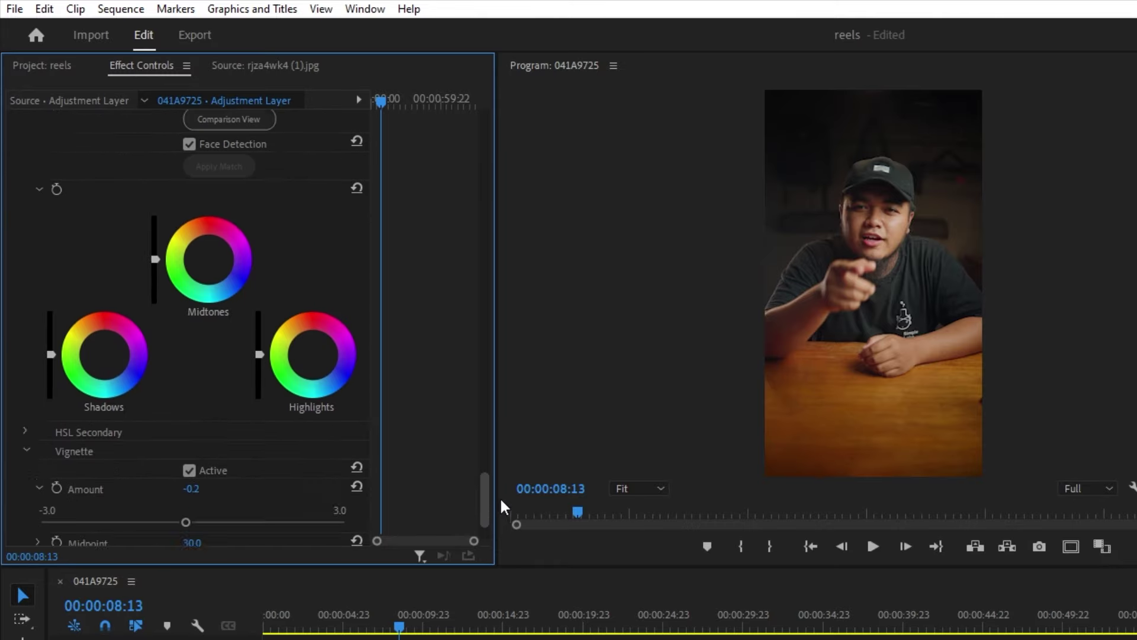
{"action": "left_click_drag", "start_coordinate": [500, 503], "coordinate": [472, 177]}
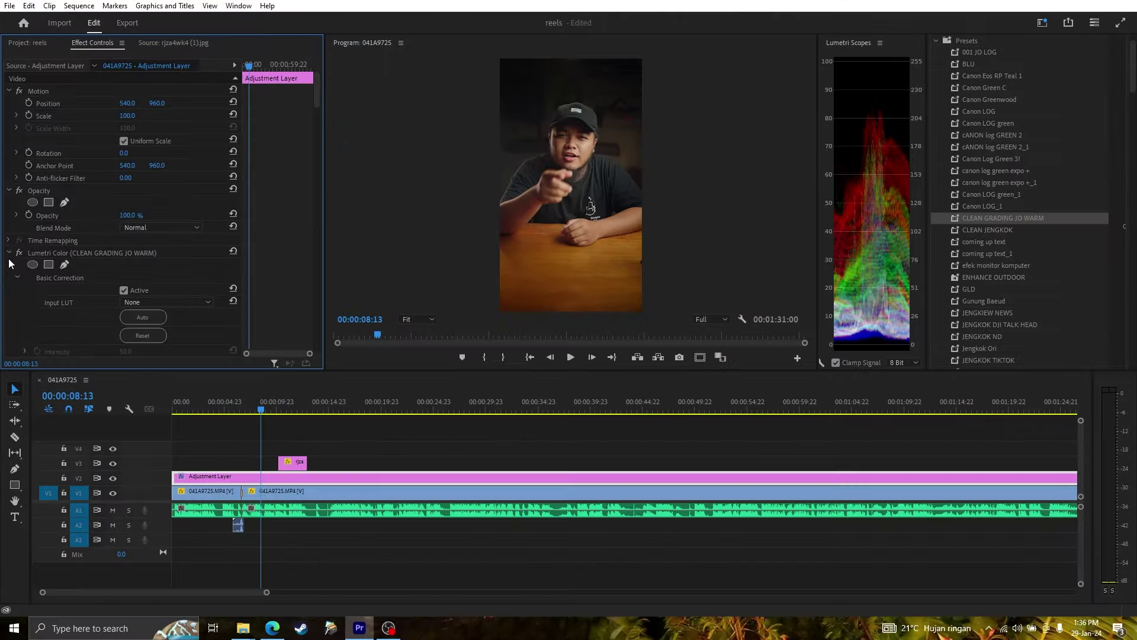
- Collapse Lumetri Color and scrub the video between 00:00:10:02 and 00:00:16:06
{"action": "left_click", "coordinate": [9, 253]}
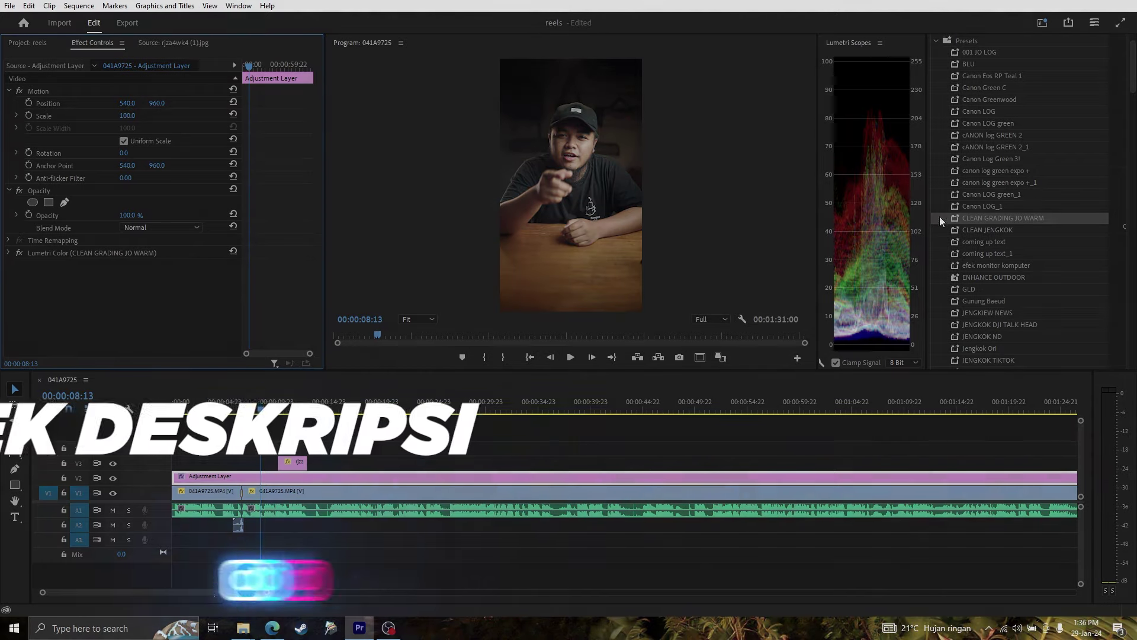
{"action": "left_click", "coordinate": [278, 403]}
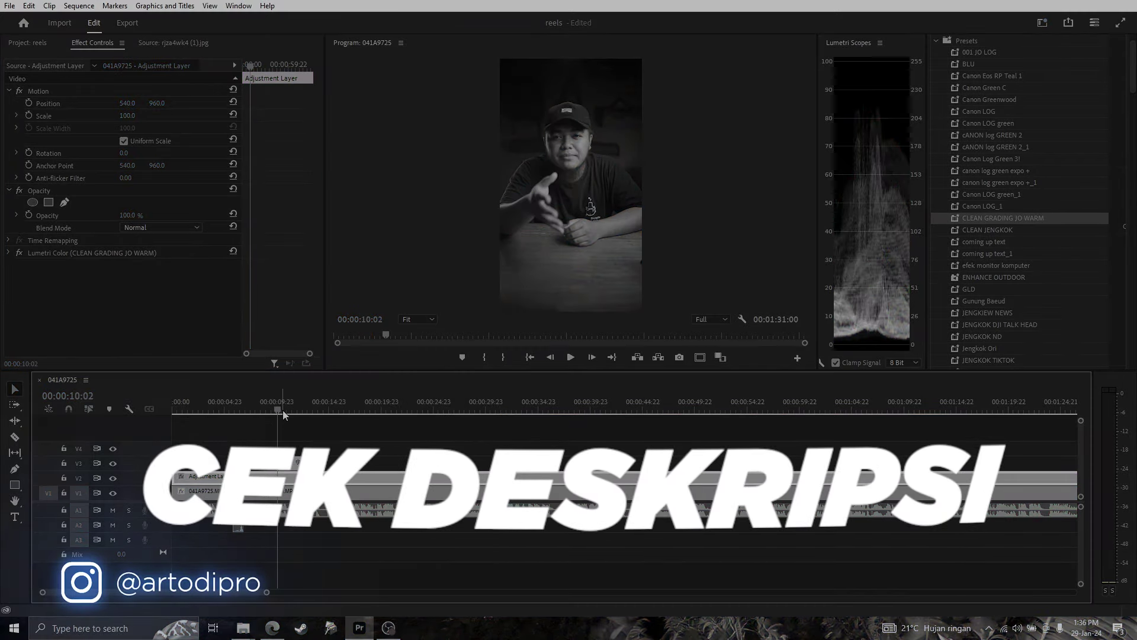
{"action": "left_click_drag", "start_coordinate": [278, 404], "coordinate": [341, 403]}
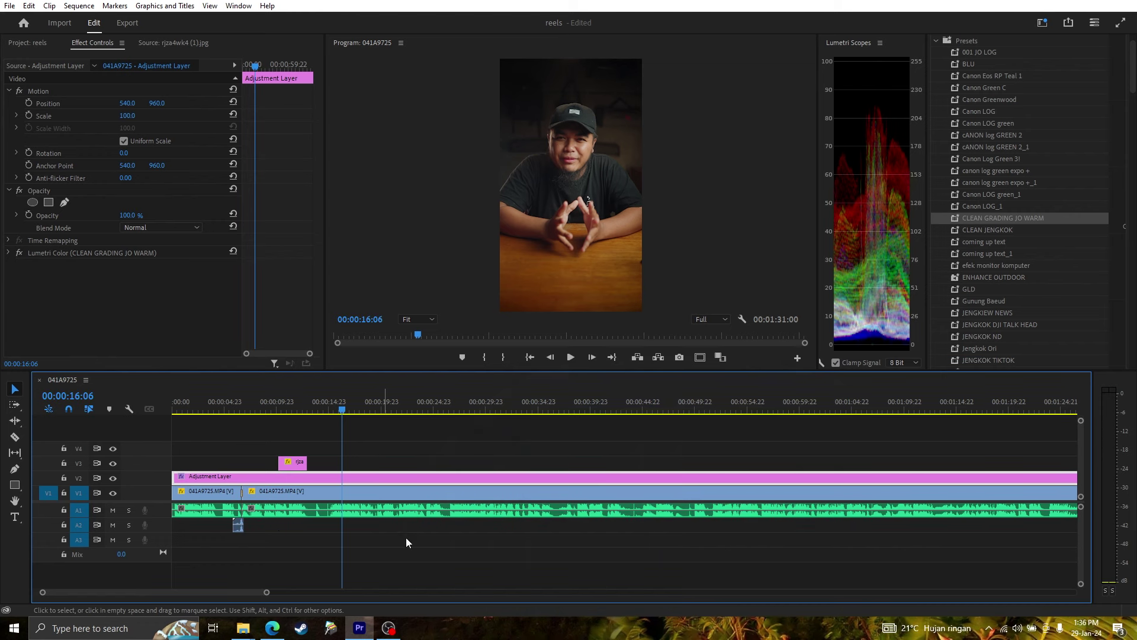
{"action": "left_click_drag", "start_coordinate": [347, 403], "coordinate": [327, 402]}
{"action": "key", "text": "c"}
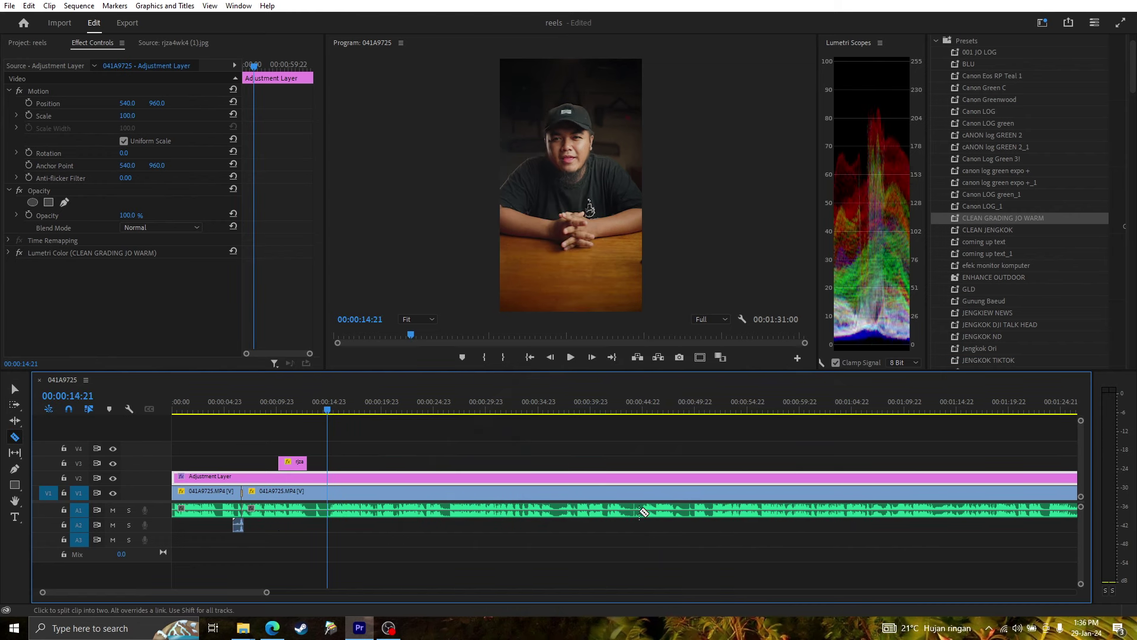
{"action": "key", "text": "v"}
- Zoom the timeline out, move the adjustment layer past the video's end, and drop the image clip to V2
{"action": "key", "text": "minus"}
{"action": "left_click", "coordinate": [268, 404]}
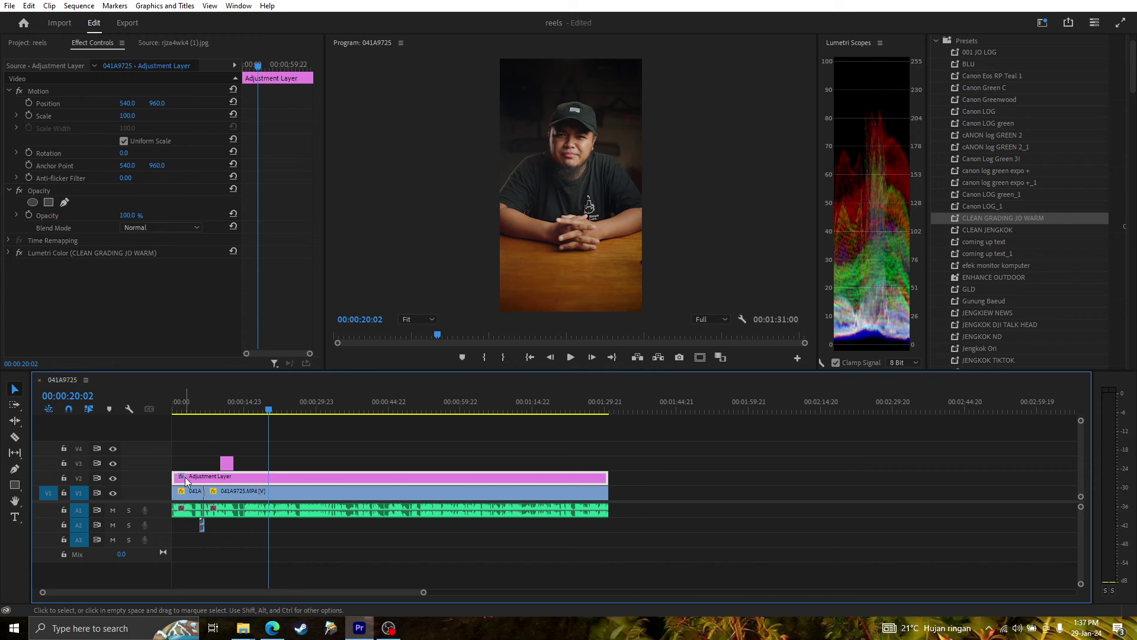
{"action": "left_click_drag", "start_coordinate": [183, 482], "coordinate": [709, 477]}
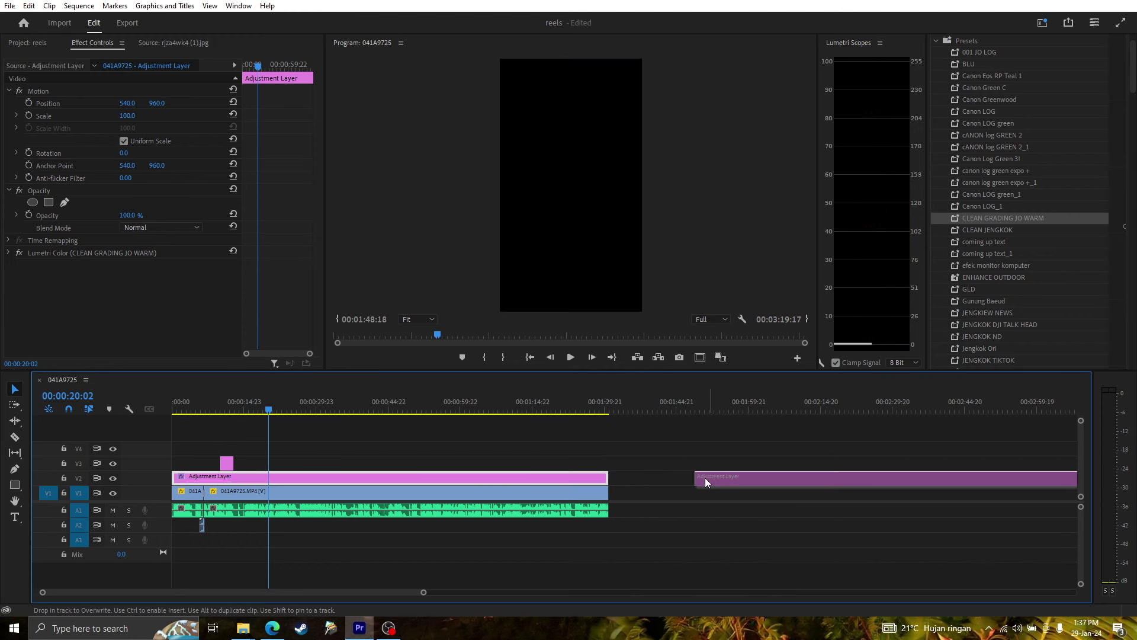
{"action": "left_click_drag", "start_coordinate": [738, 481], "coordinate": [687, 504]}
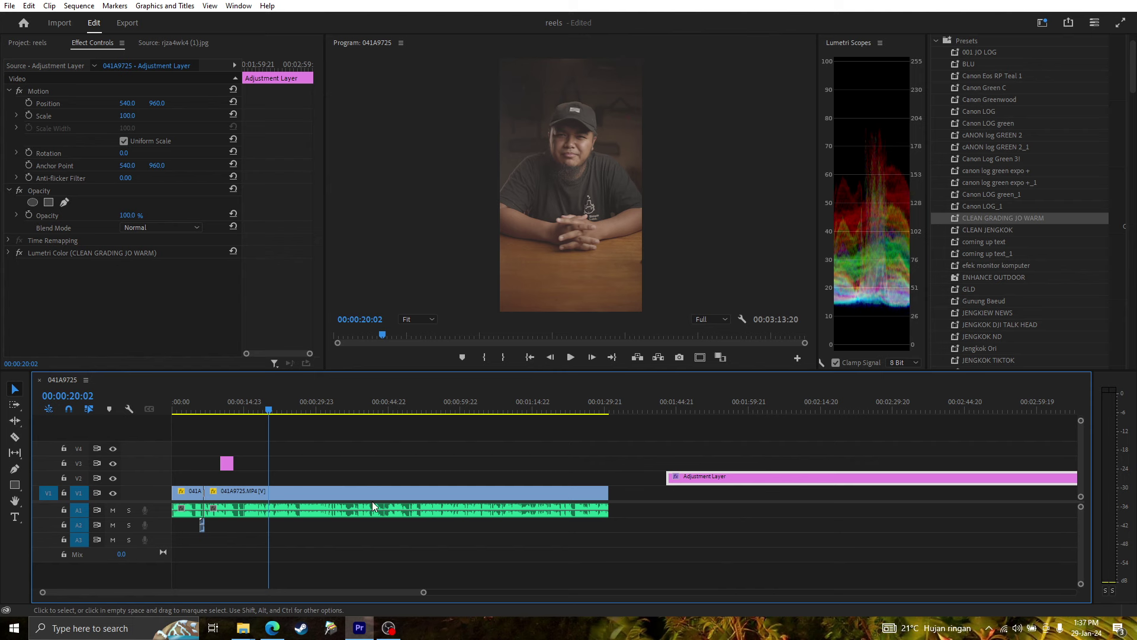
{"action": "left_click_drag", "start_coordinate": [227, 464], "coordinate": [227, 478]}
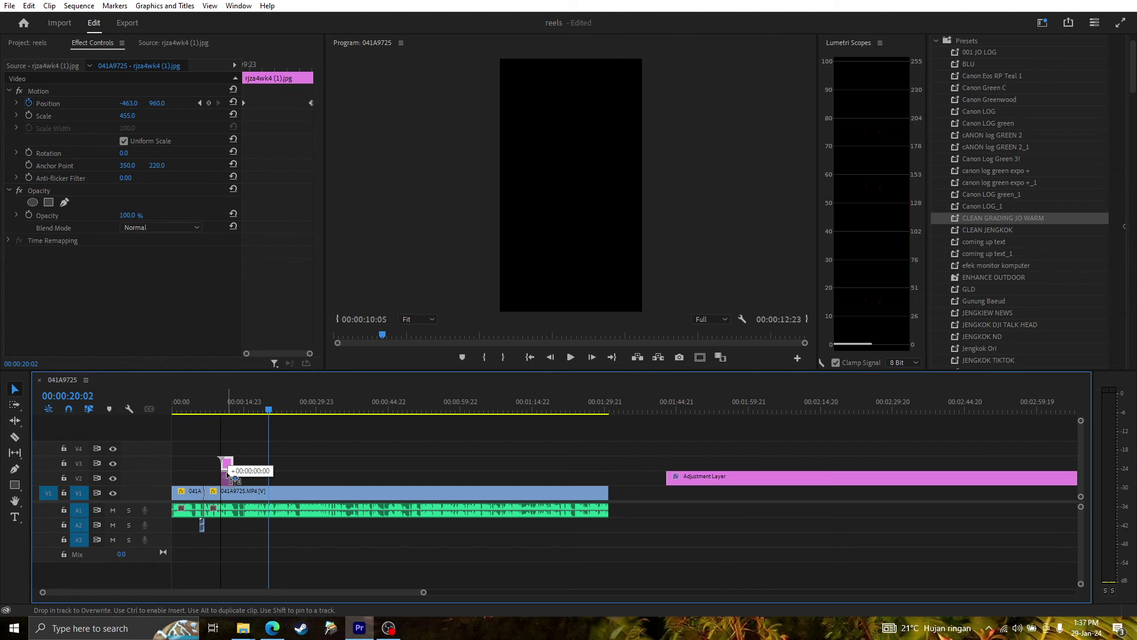
{"action": "left_click_drag", "start_coordinate": [557, 444], "coordinate": [173, 545]}
- Nest the selected clips as Nested Sequence 01 and place the adjustment layer over it
{"action": "right_click", "coordinate": [327, 498]}
{"action": "left_click", "coordinate": [396, 276]}
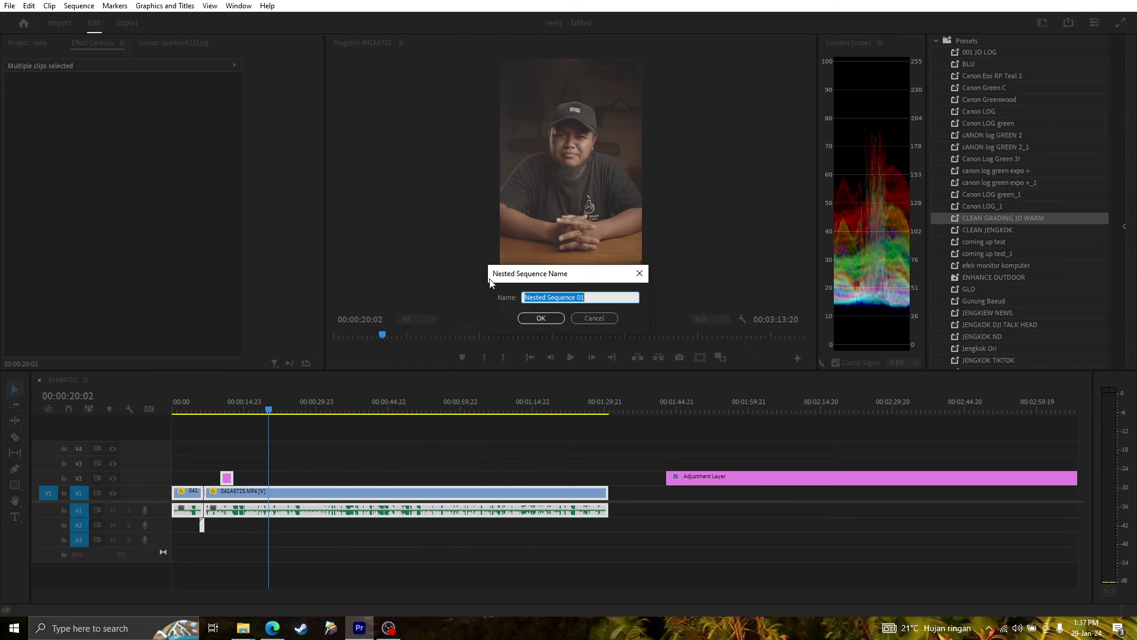
{"action": "left_click", "coordinate": [540, 318]}
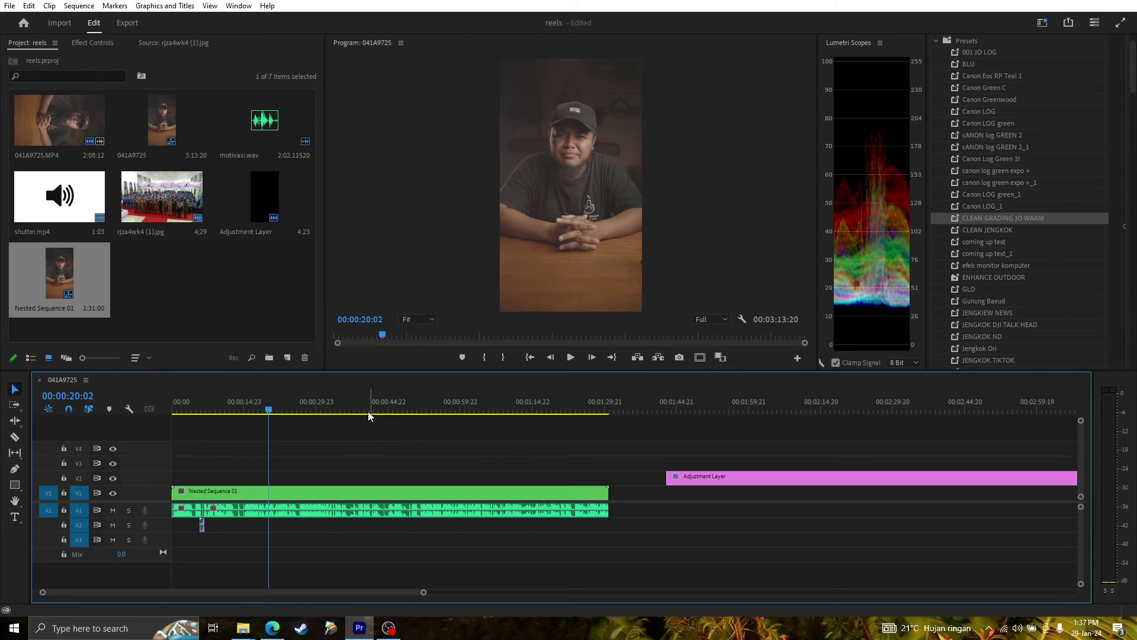
{"action": "left_click_drag", "start_coordinate": [764, 483], "coordinate": [184, 481]}
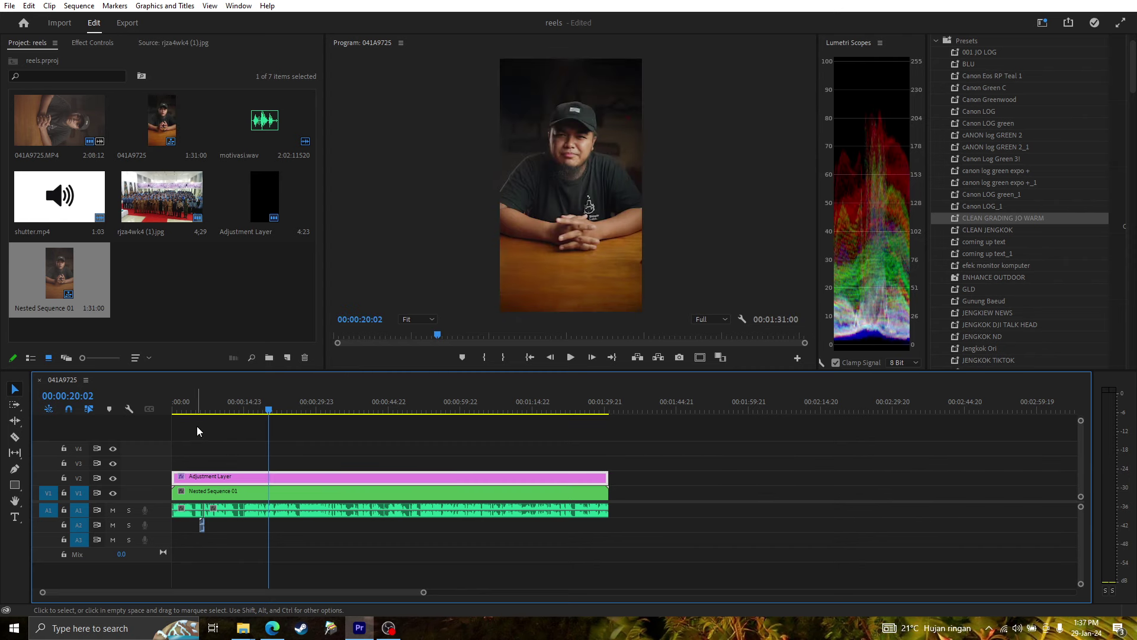
{"action": "left_click_drag", "start_coordinate": [241, 401], "coordinate": [231, 401]}
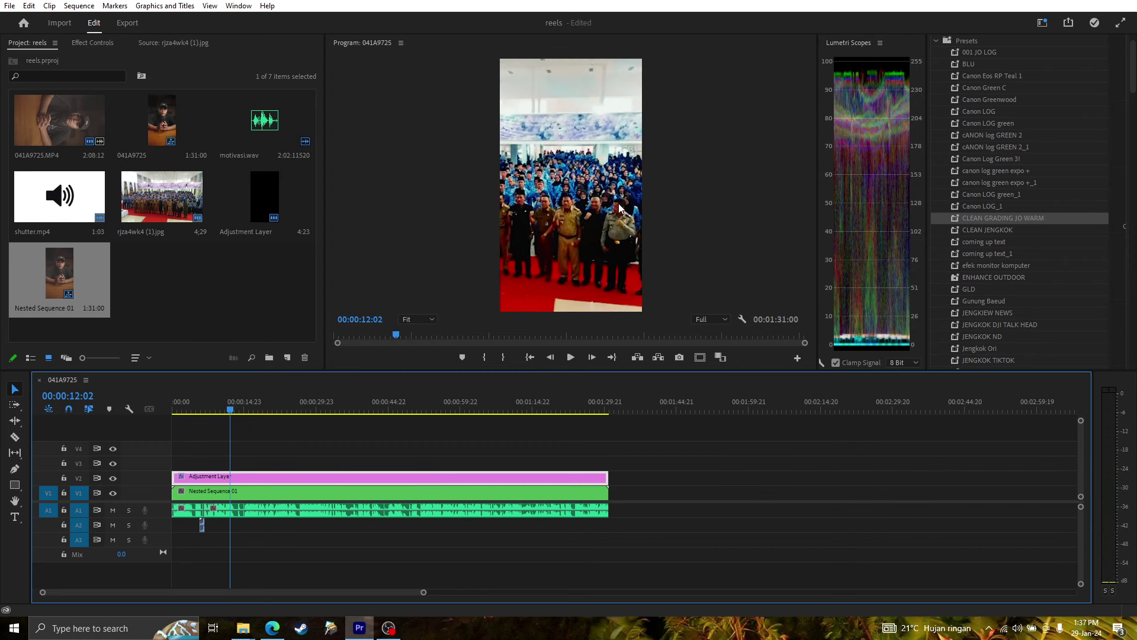
- Undo the nest, move the Adjustment Layer to the sequence start, then bring up the Downloads window
{"action": "key", "text": "ctrl+z"}
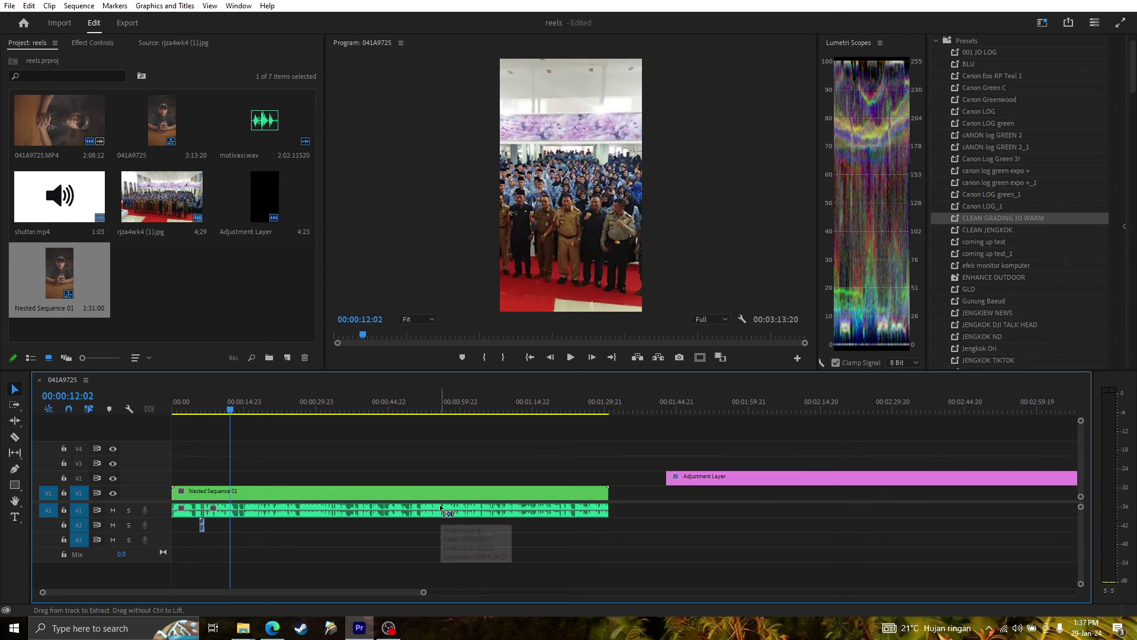
{"action": "key", "text": "ctrl+z"}
{"action": "key", "text": "ctrl+z"}
{"action": "left_click_drag", "start_coordinate": [746, 486], "coordinate": [251, 479]}
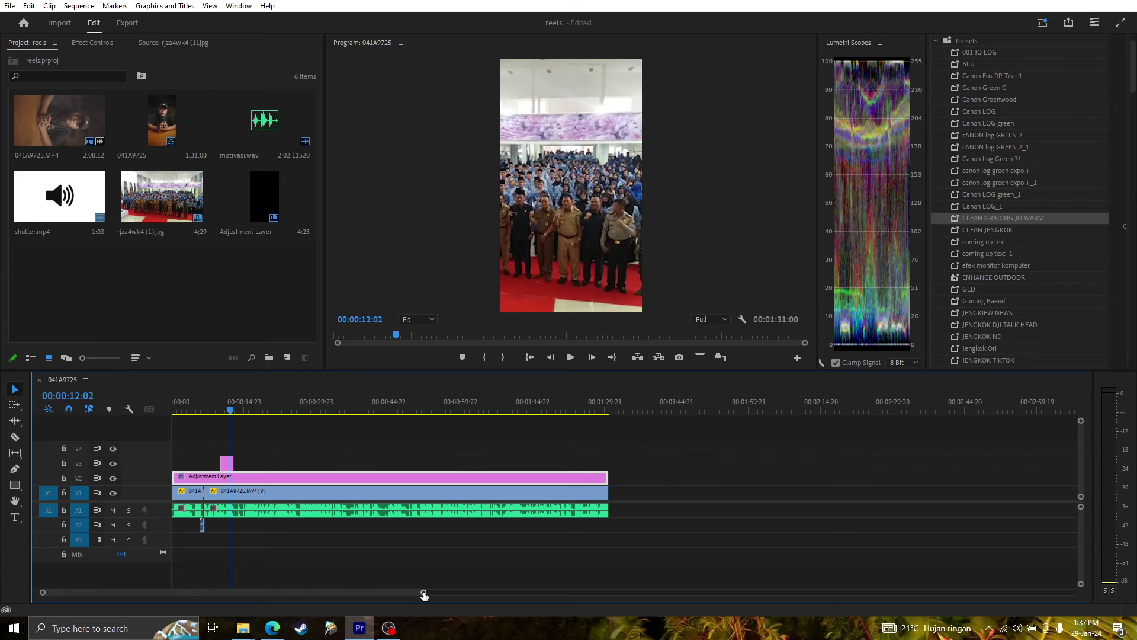
{"action": "left_click_drag", "start_coordinate": [424, 592], "coordinate": [299, 591]}
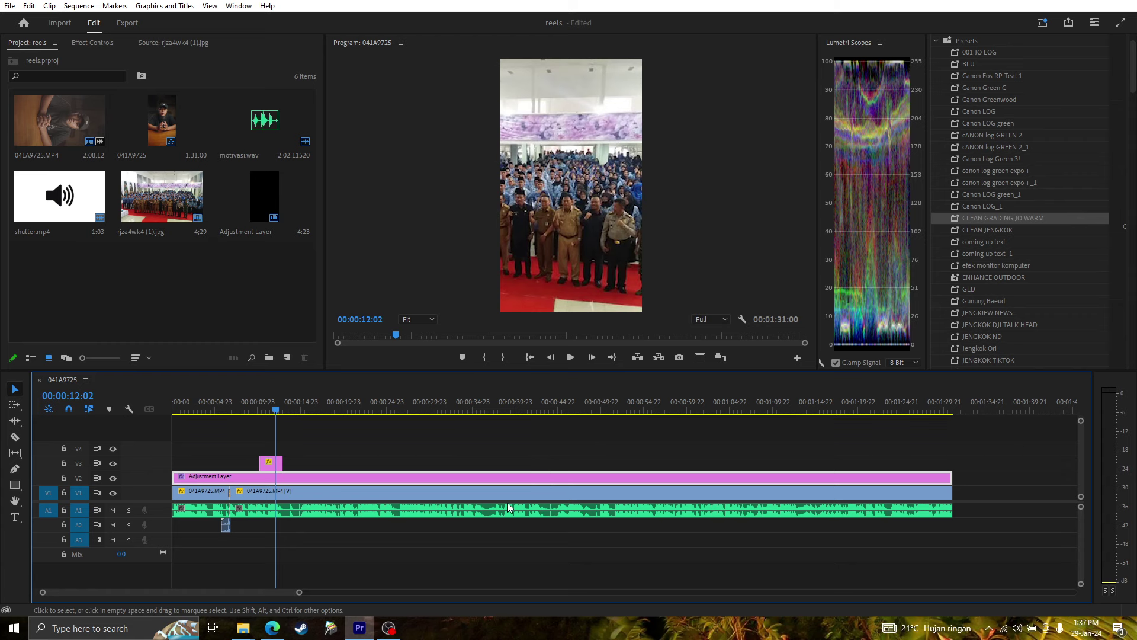
{"action": "key", "text": "Down"}
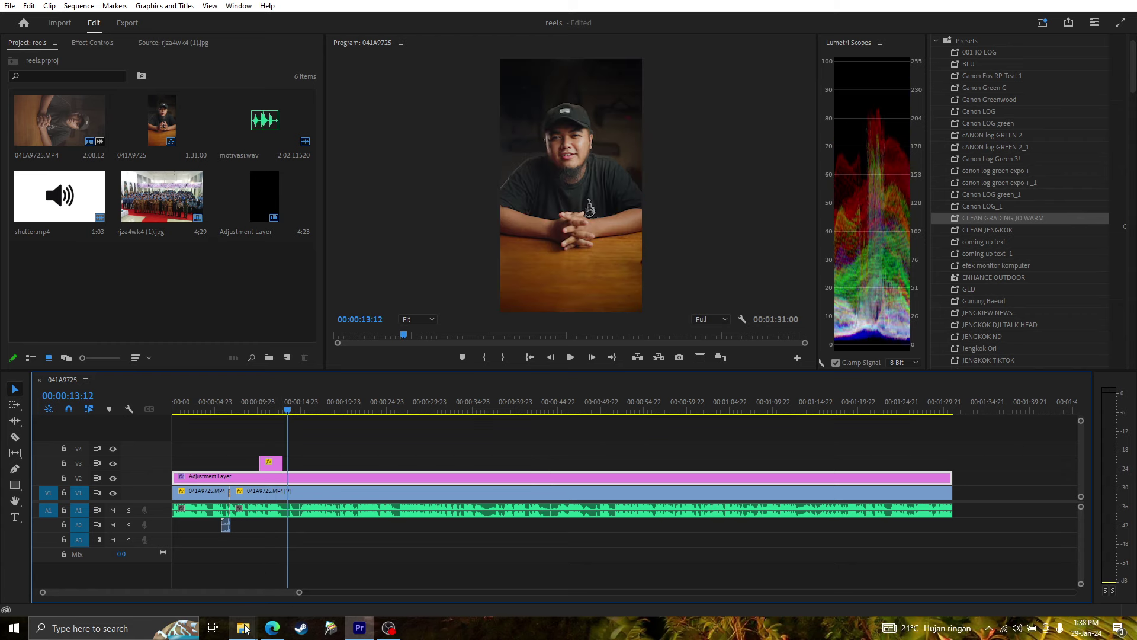
{"action": "mouse_move", "coordinate": [245, 627]}
{"action": "left_click", "coordinate": [325, 591]}
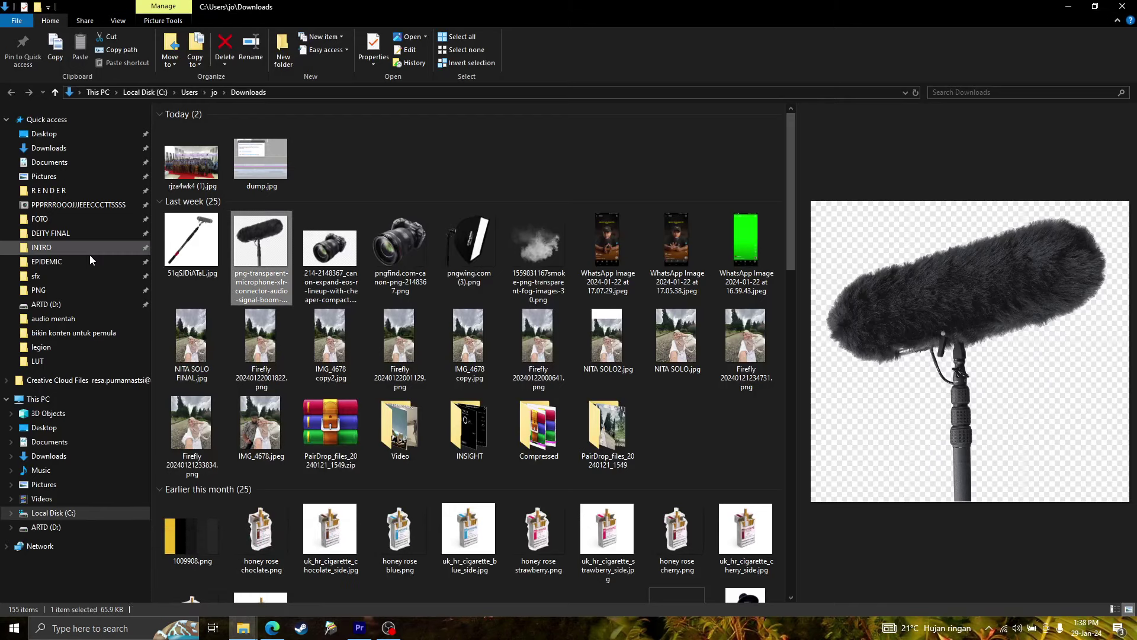
- Open D:\EPIDEMIC, audition ES_Dear Summer, close the player and drag the track toward Premiere
{"action": "left_click", "coordinate": [89, 261]}
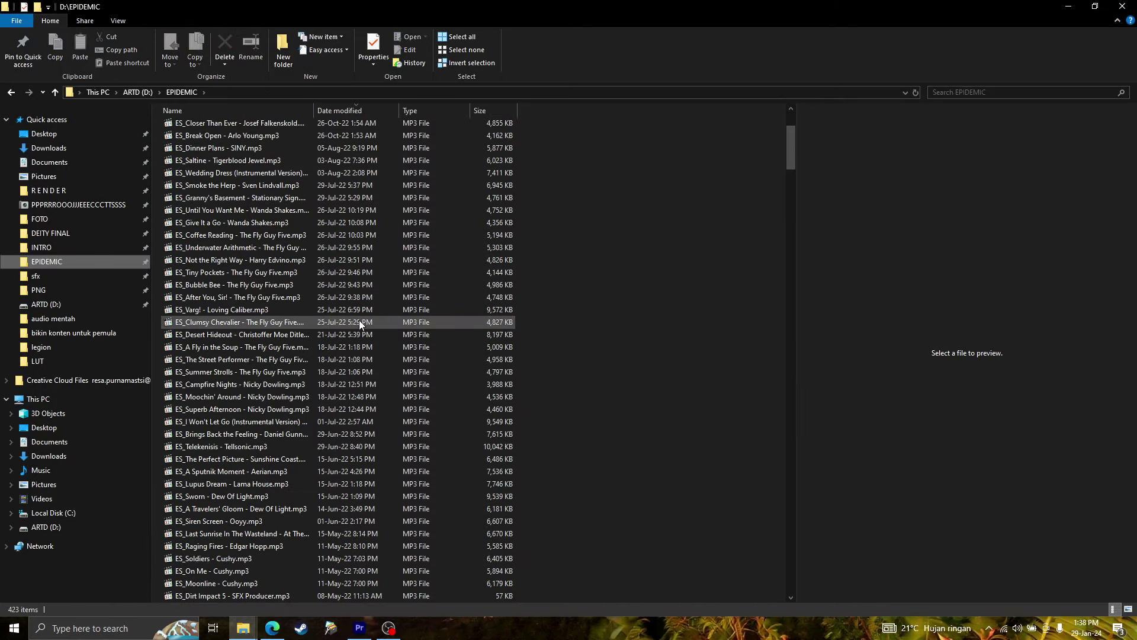
{"action": "scroll", "coordinate": [360, 323], "scroll_direction": "up", "scroll_amount": 4}
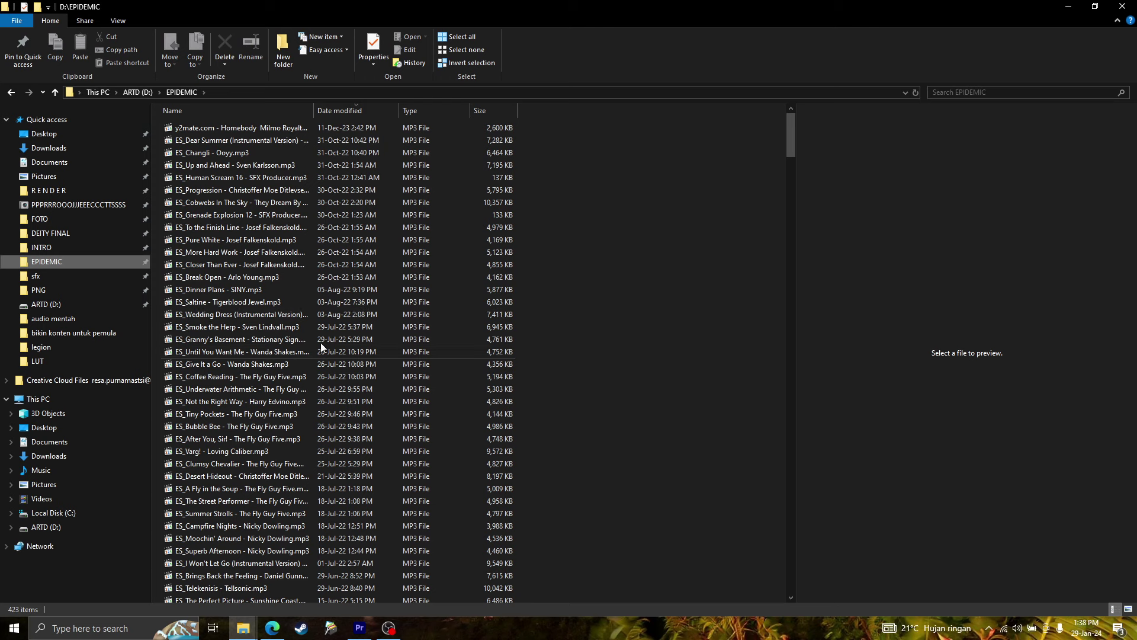
{"action": "left_click", "coordinate": [208, 140]}
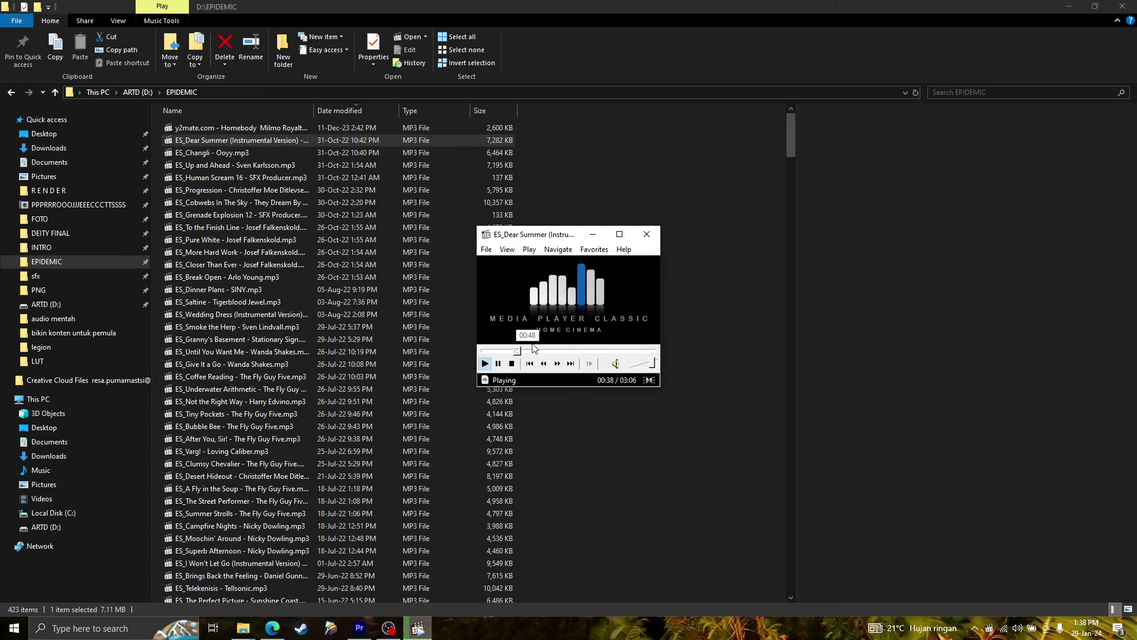
{"action": "left_click", "coordinate": [645, 235]}
{"action": "mouse_move", "coordinate": [187, 144]}
{"action": "left_mouse_down"}
{"action": "mouse_move", "coordinate": [390, 490]}
{"action": "mouse_move", "coordinate": [157, 314]}
{"action": "left_mouse_up"}
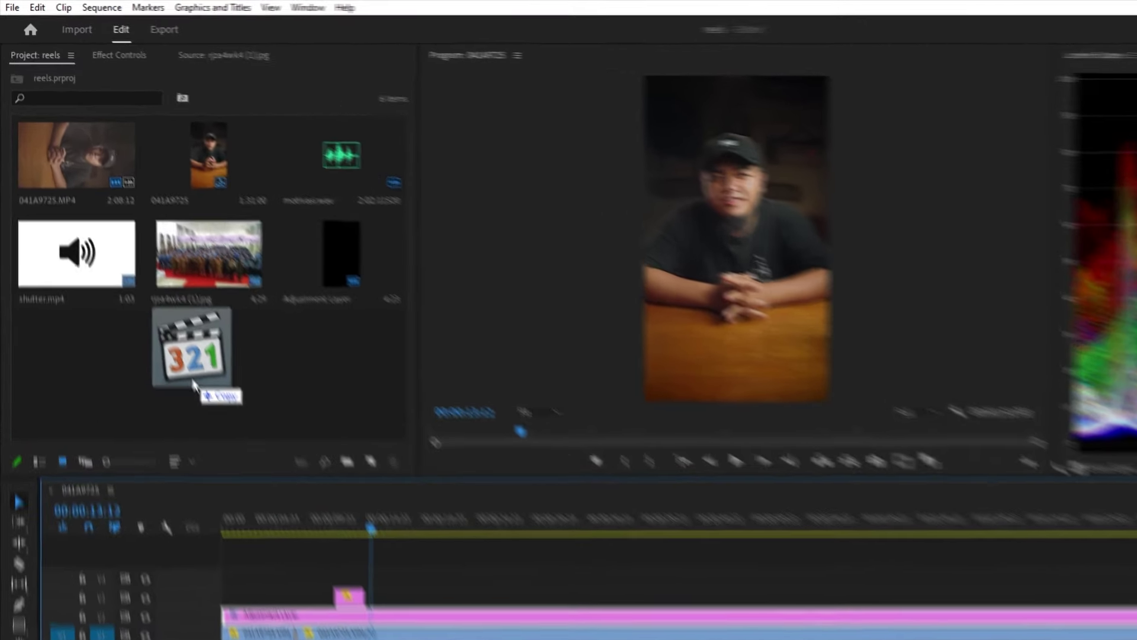
- Import ES_Dear Summer, open it in the Source monitor and set its In point at 00;00;09;15
{"action": "left_click_drag", "start_coordinate": [157, 314], "coordinate": [196, 385]}
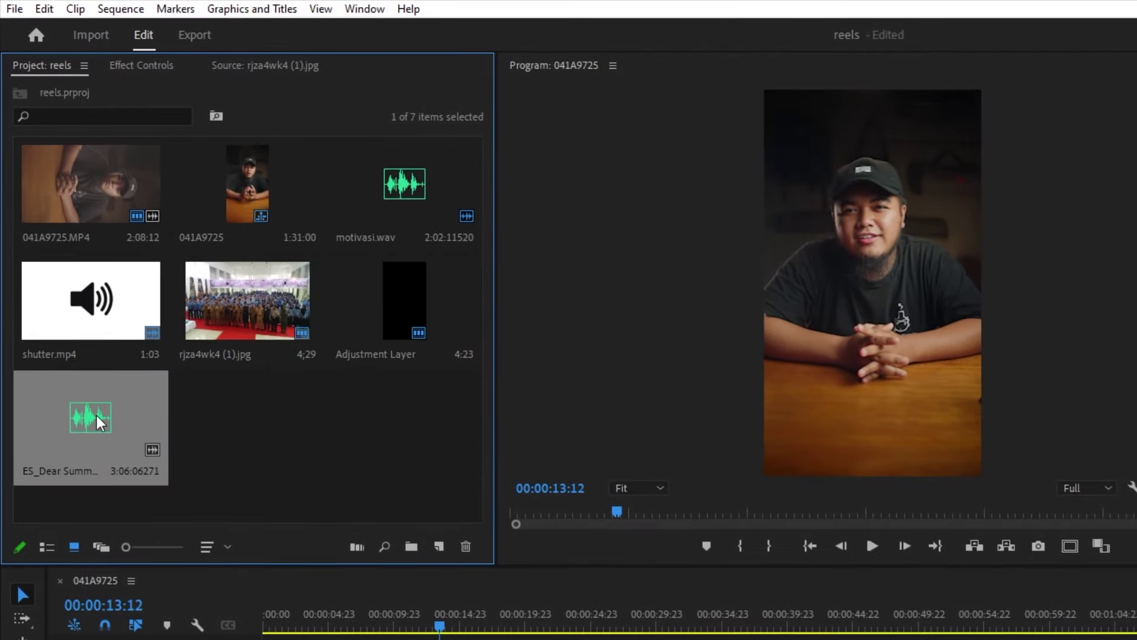
{"action": "double_click", "coordinate": [95, 413]}
{"action": "key", "text": "space"}
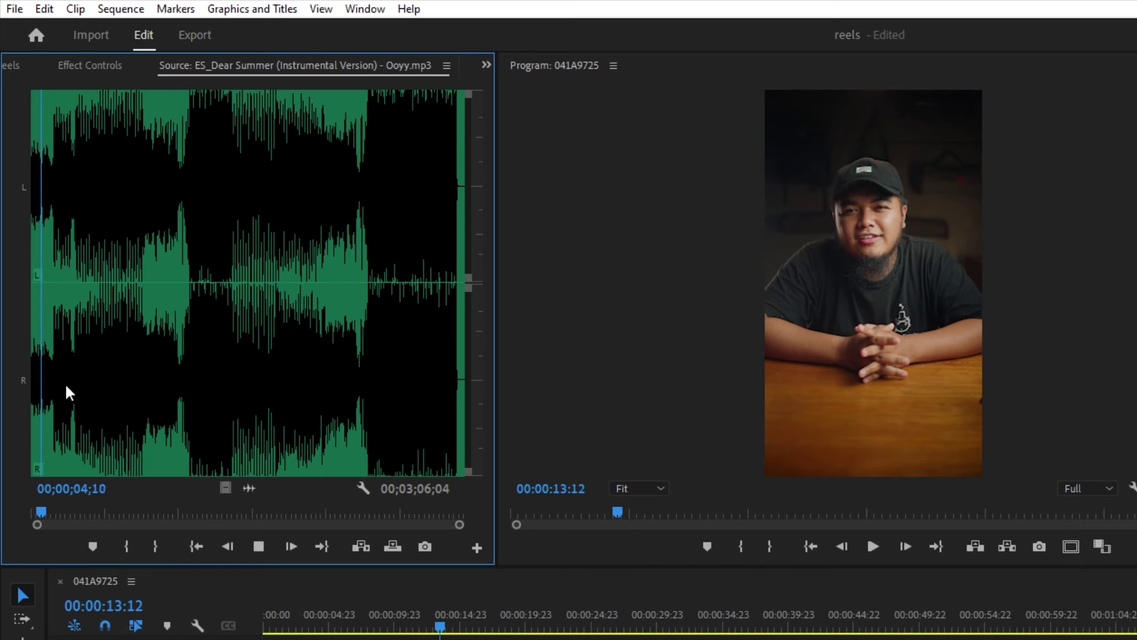
{"action": "left_click_drag", "start_coordinate": [460, 525], "coordinate": [202, 524]}
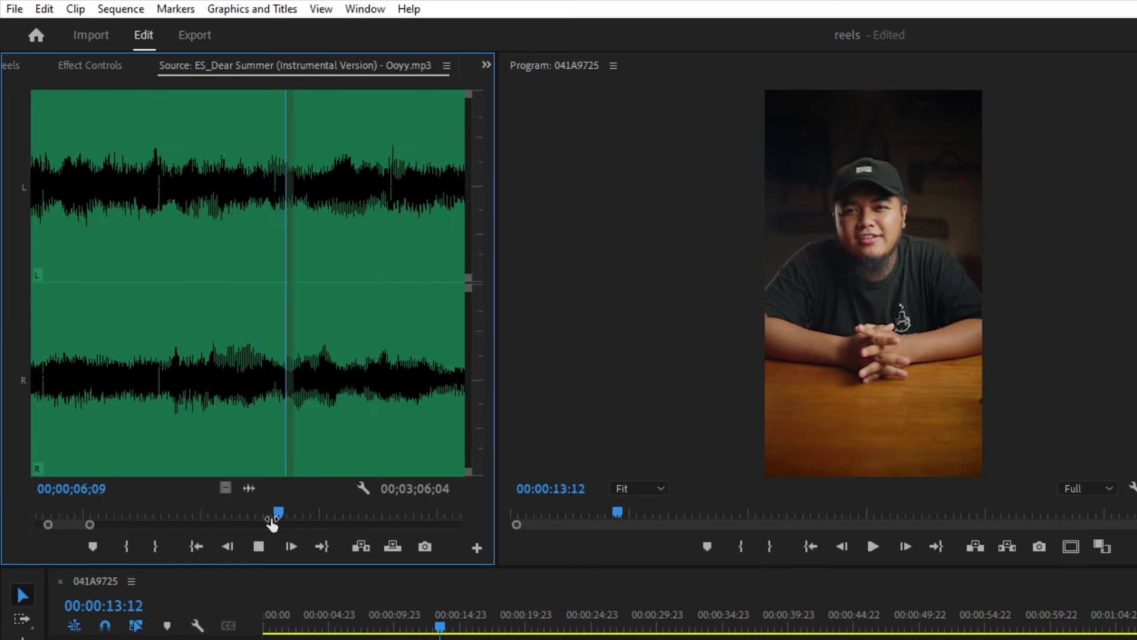
{"action": "left_click", "coordinate": [185, 371]}
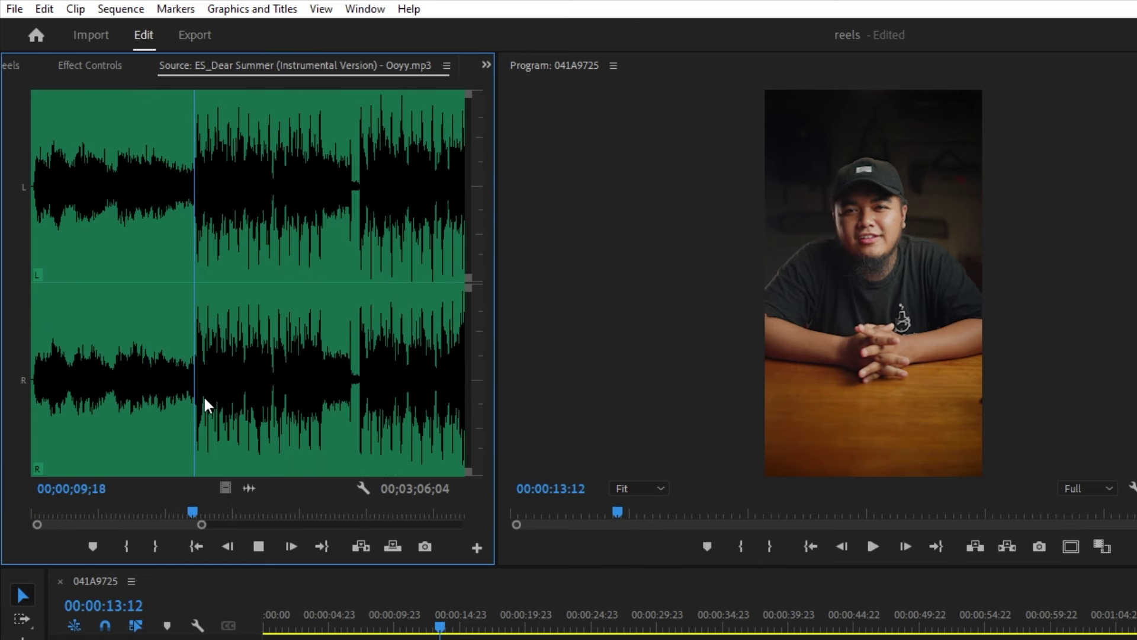
{"action": "left_click", "coordinate": [186, 385]}
{"action": "left_click_drag", "start_coordinate": [198, 414], "coordinate": [191, 398]}
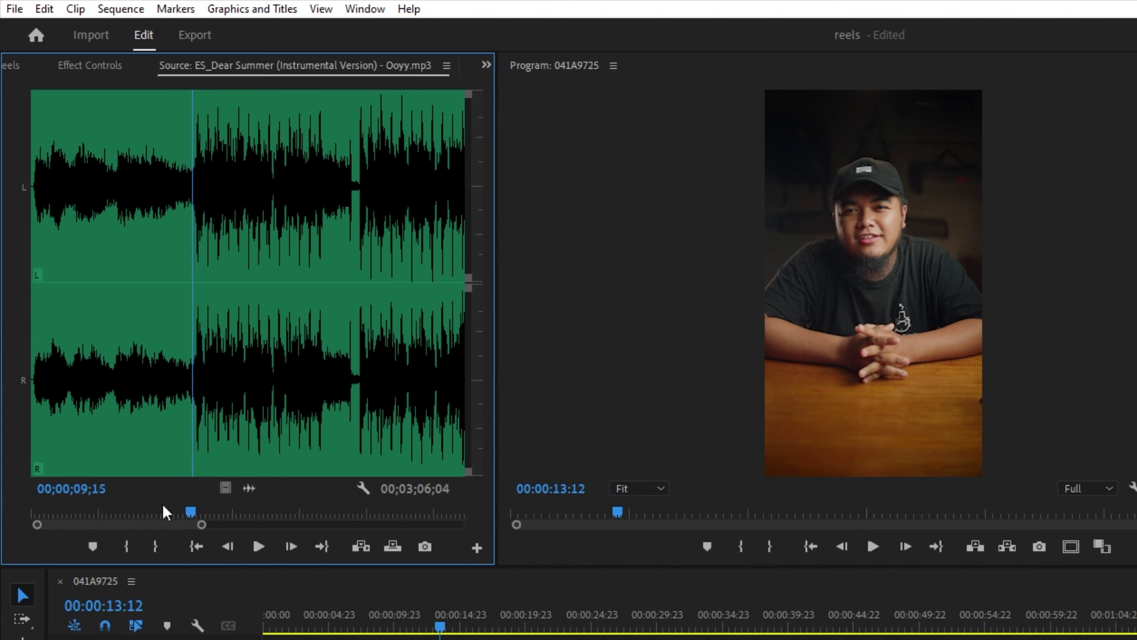
{"action": "left_click", "coordinate": [123, 547]}
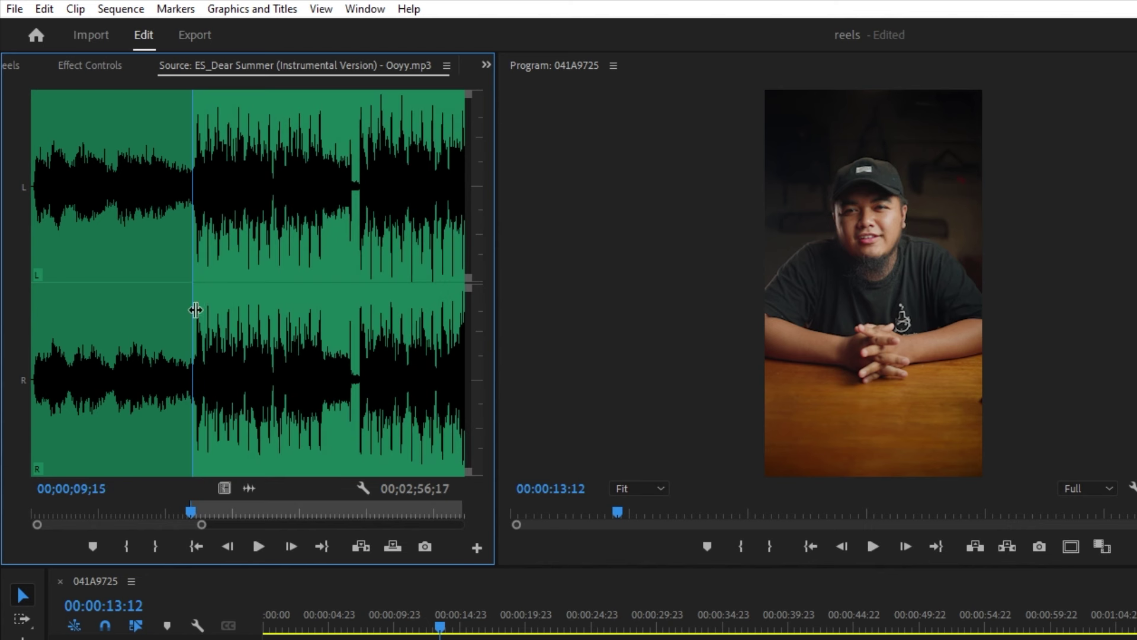
{"action": "left_click_drag", "start_coordinate": [243, 468], "coordinate": [269, 450]}
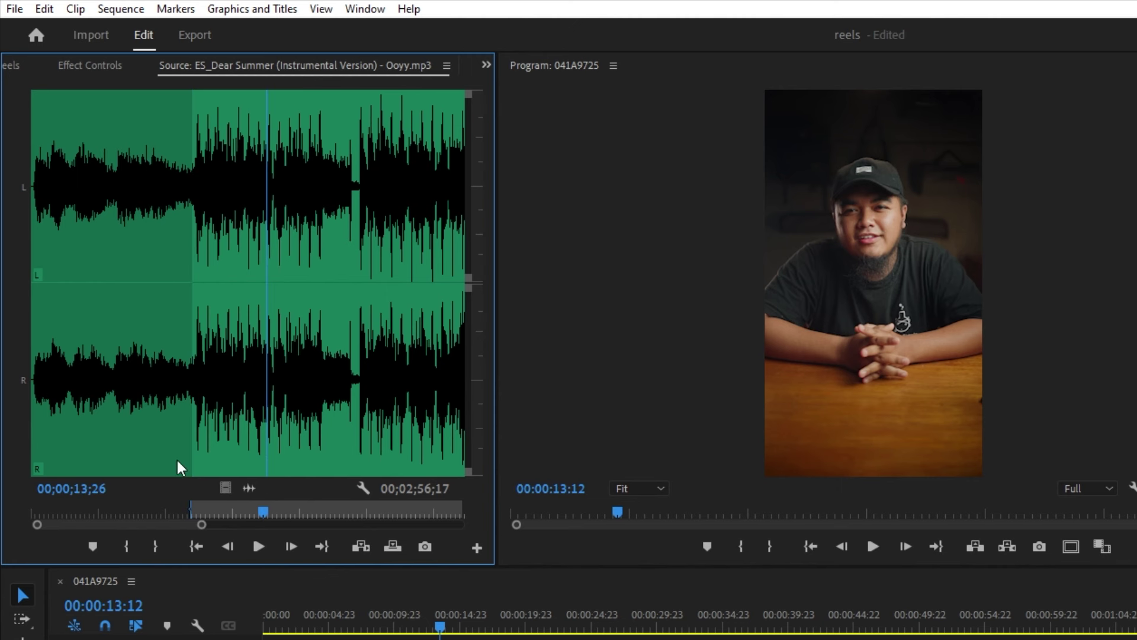
{"action": "left_click_drag", "start_coordinate": [299, 436], "coordinate": [358, 442]}
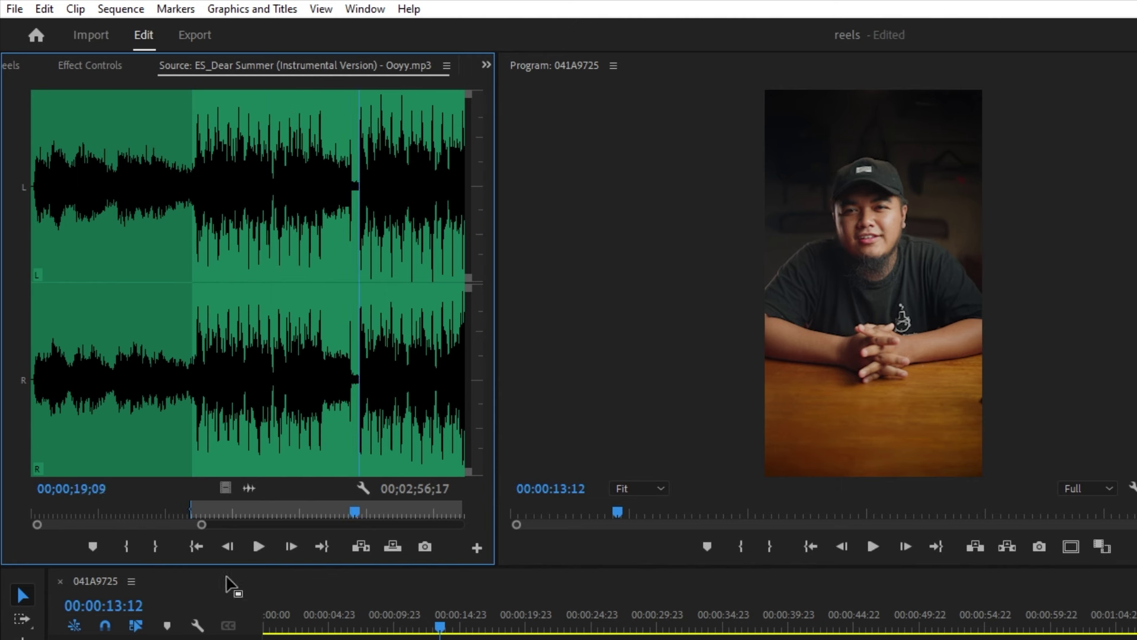
- Mark an Out point on the music and place it onto track A3
{"action": "left_click", "coordinate": [155, 546]}
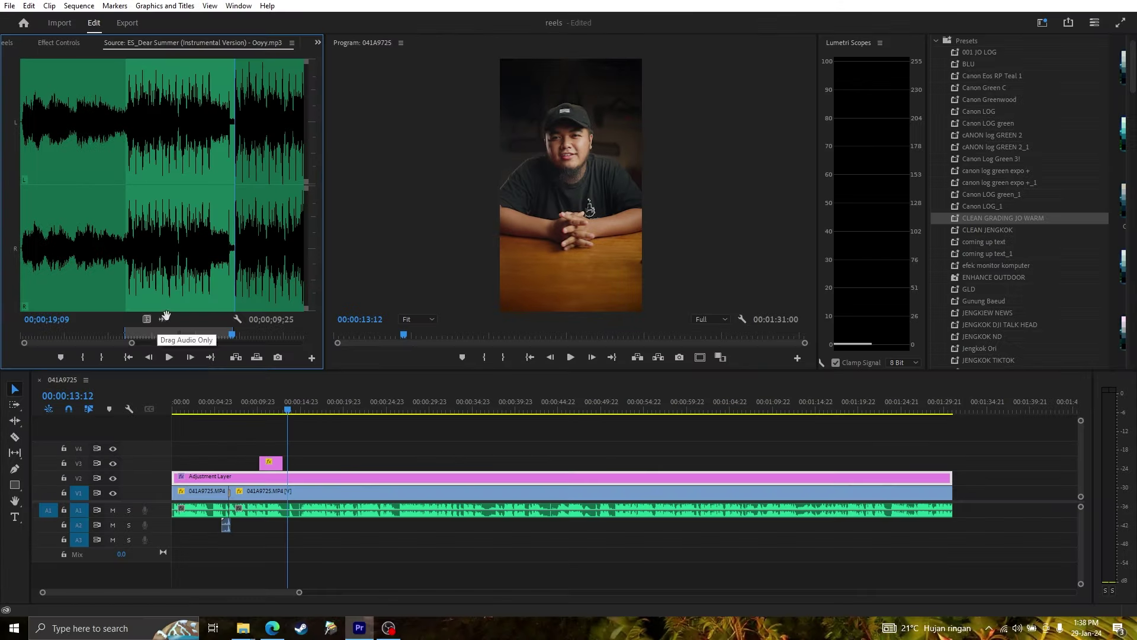
{"action": "mouse_move", "coordinate": [213, 388]}
{"action": "left_mouse_down"}
{"action": "mouse_move", "coordinate": [208, 548]}
{"action": "mouse_move", "coordinate": [183, 542]}
{"action": "left_mouse_up"}
{"action": "key", "text": "Home"}
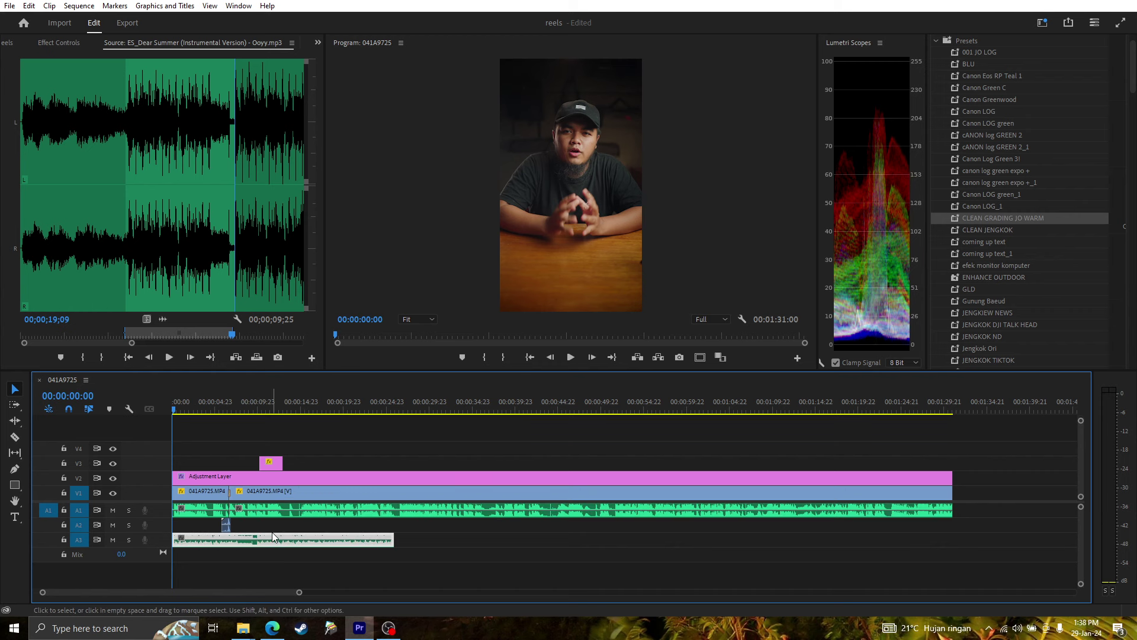
{"action": "left_click", "coordinate": [305, 559]}
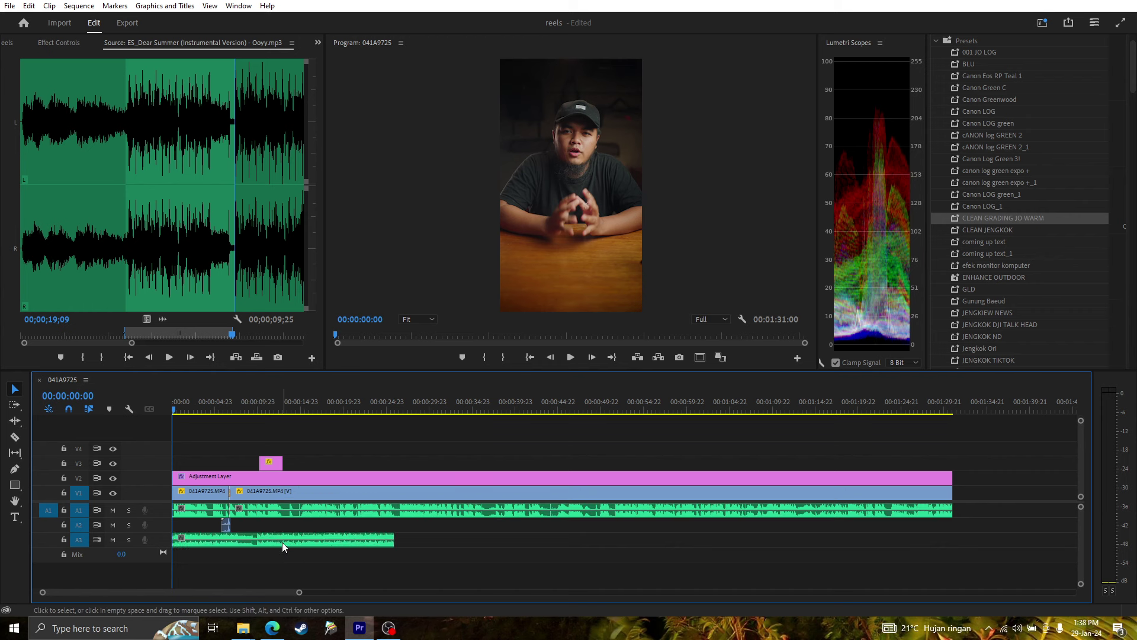
- Give the A3 music clip the orange Mango label, after first trying Man City
{"action": "right_click", "coordinate": [282, 542]}
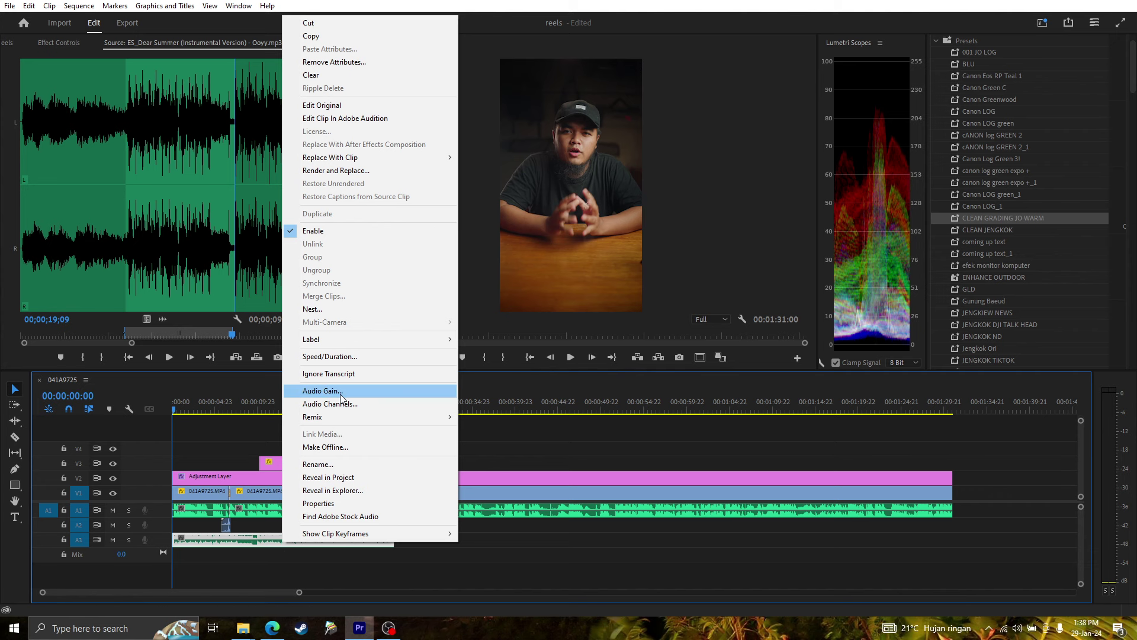
{"action": "mouse_move", "coordinate": [355, 339]}
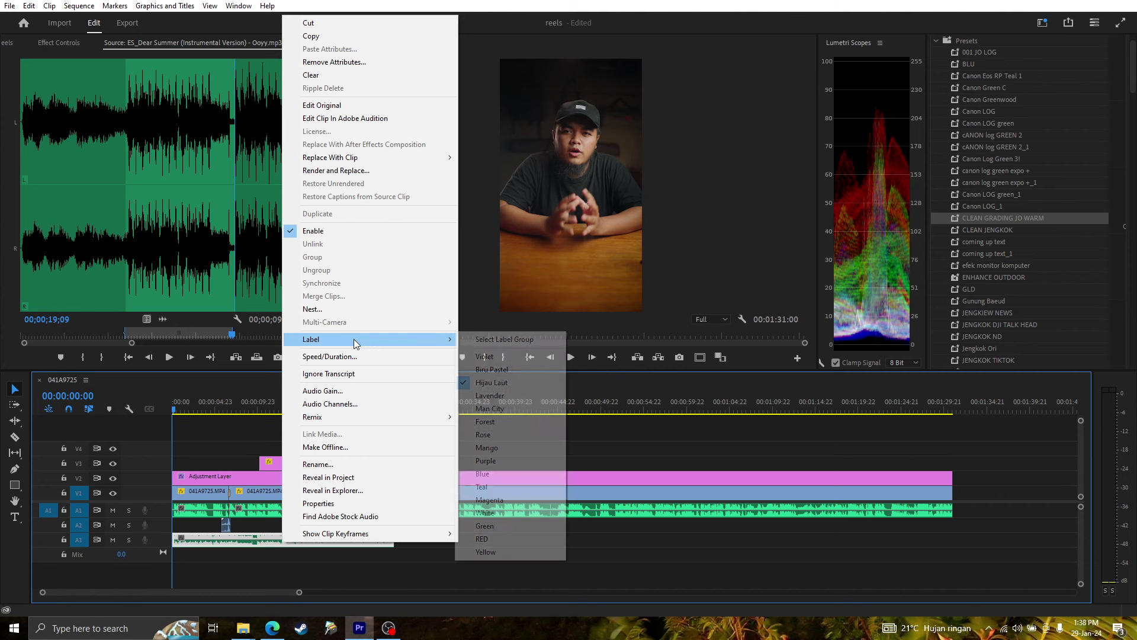
{"action": "left_click", "coordinate": [506, 409]}
{"action": "right_click", "coordinate": [270, 543]}
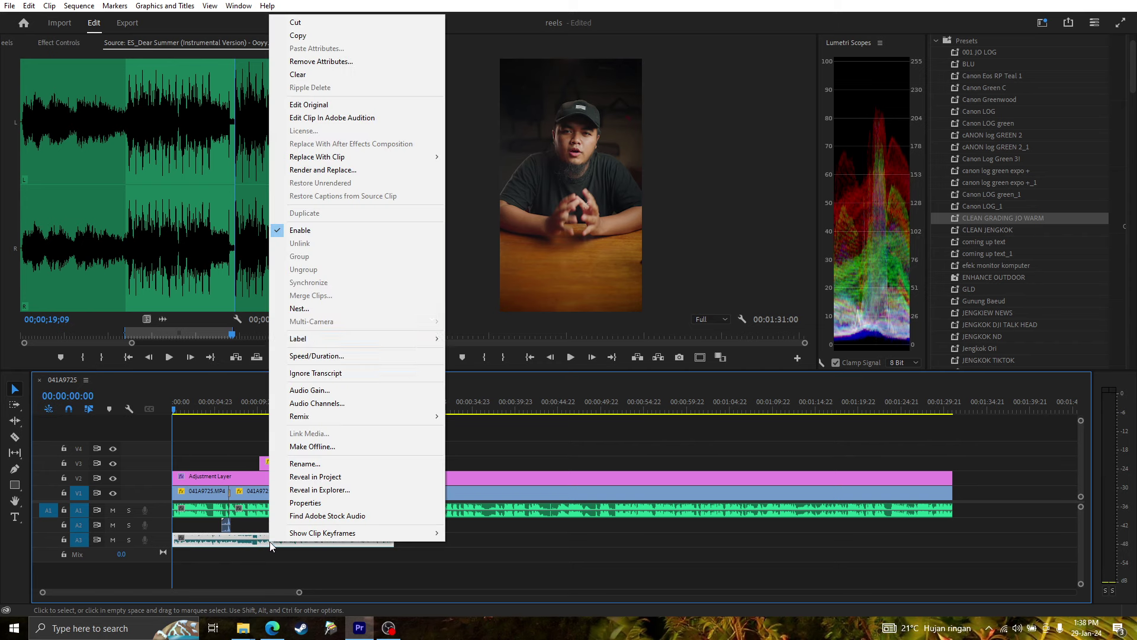
{"action": "mouse_move", "coordinate": [378, 338]}
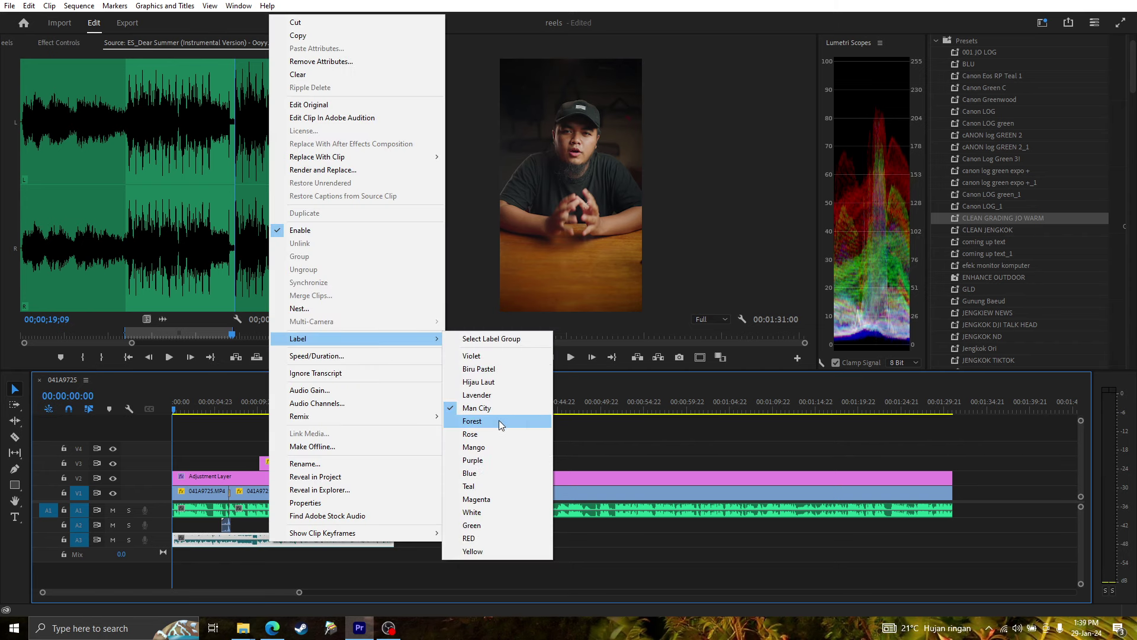
{"action": "left_click", "coordinate": [496, 448]}
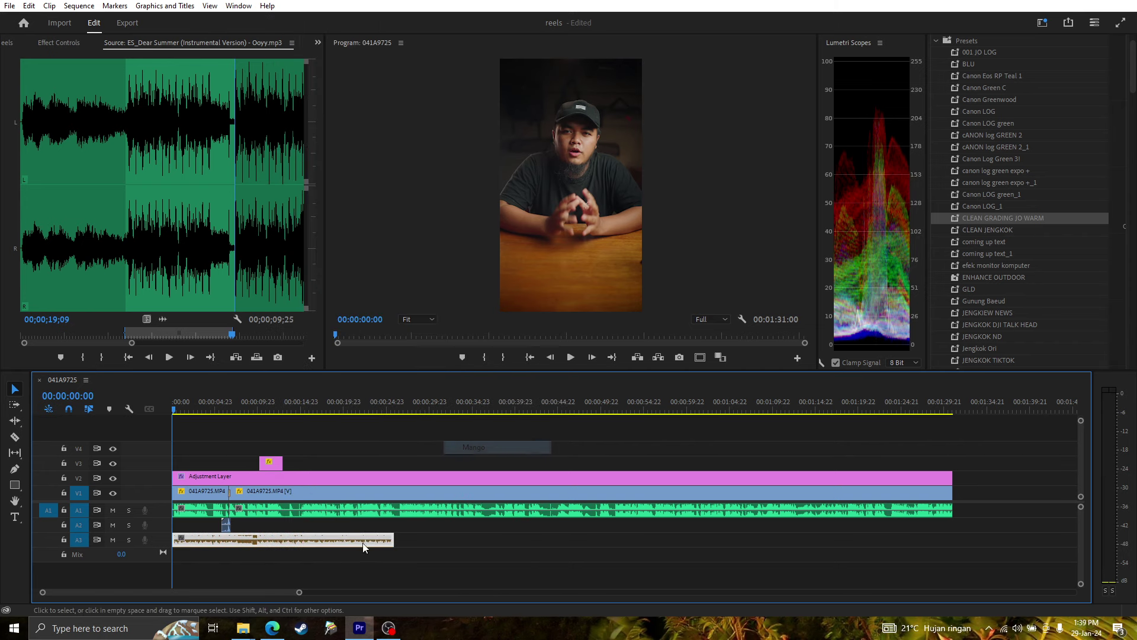
- Extend the music clip to the sequence end and play the sequence back to review it
{"action": "left_click", "coordinate": [217, 546]}
{"action": "mouse_move", "coordinate": [395, 545]}
{"action": "left_mouse_down"}
{"action": "mouse_move", "coordinate": [724, 568]}
{"action": "mouse_move", "coordinate": [952, 540]}
{"action": "left_mouse_up"}
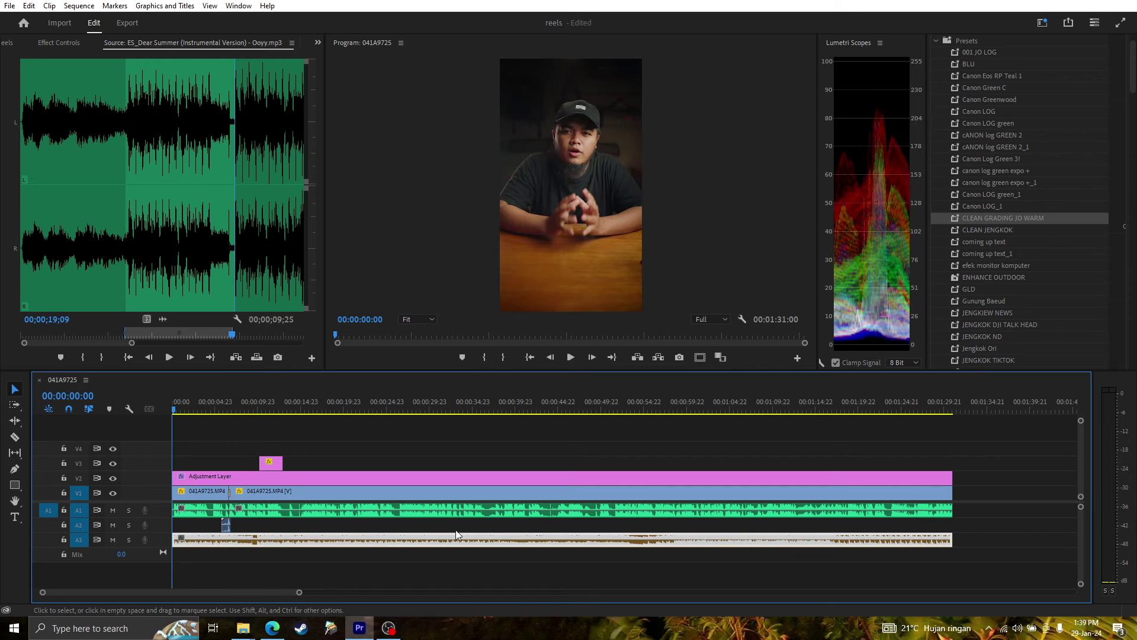
{"action": "left_click", "coordinate": [377, 555]}
{"action": "key", "text": "space"}
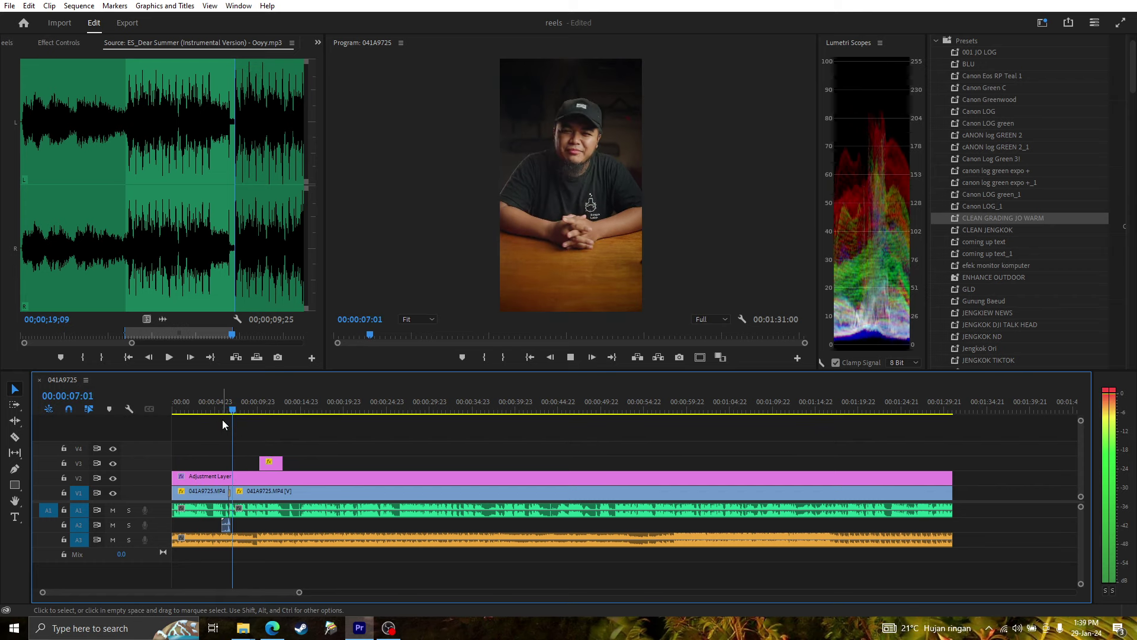
{"action": "left_click", "coordinate": [270, 491]}
{"action": "left_click", "coordinate": [325, 537]}
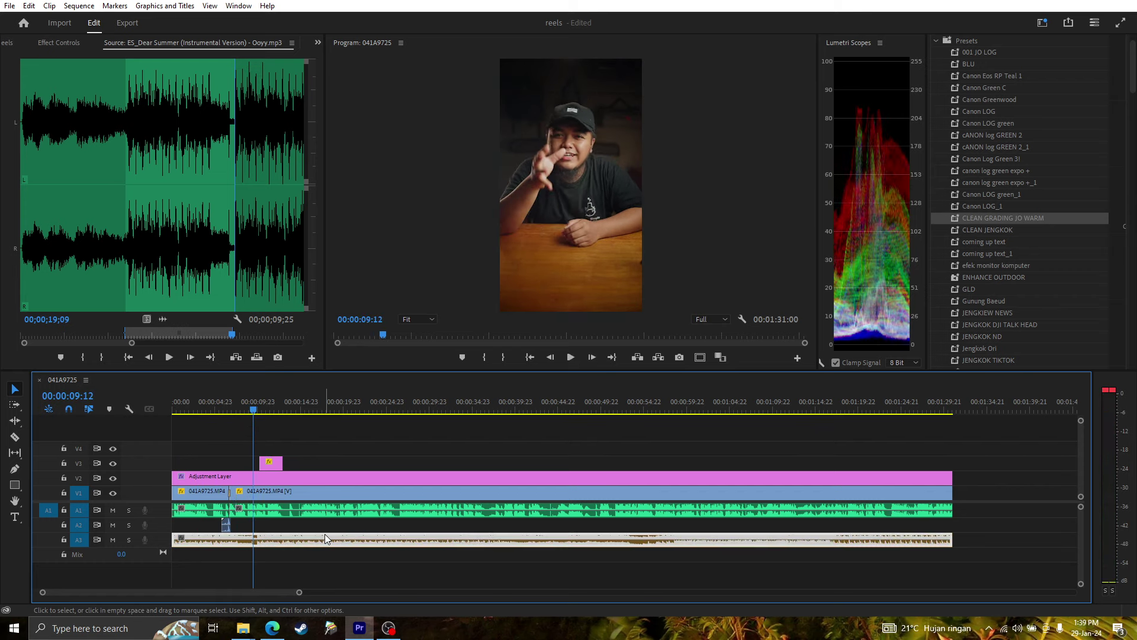
{"action": "left_click", "coordinate": [265, 409]}
{"action": "left_click_drag", "start_coordinate": [264, 409], "coordinate": [306, 408]}
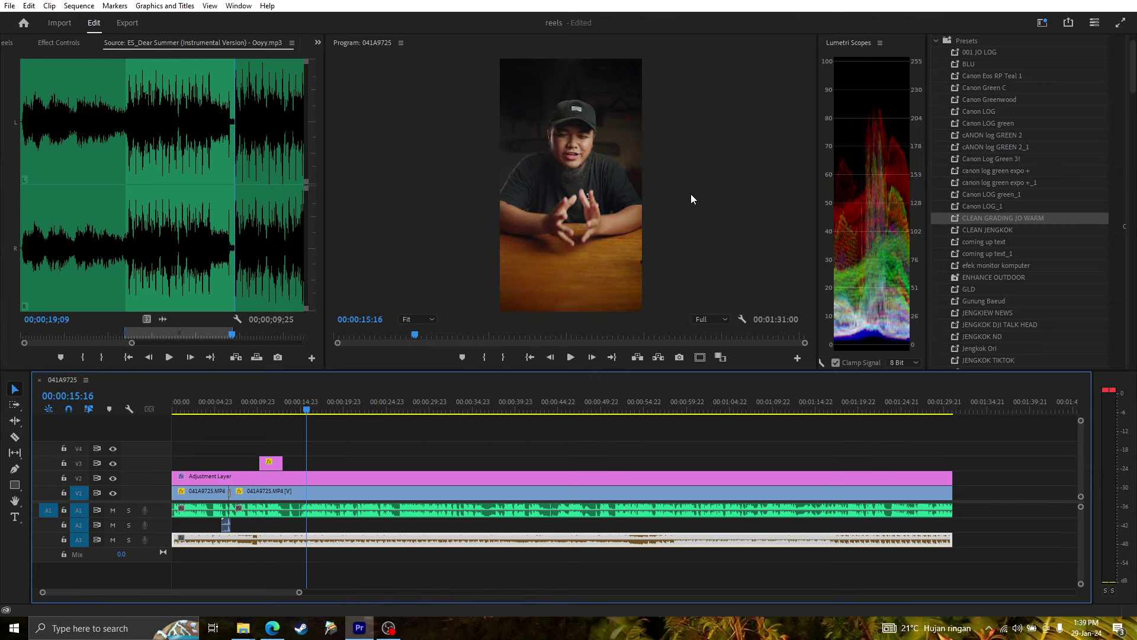
{"action": "scroll", "coordinate": [1129, 107], "scroll_direction": "up", "scroll_amount": 2}
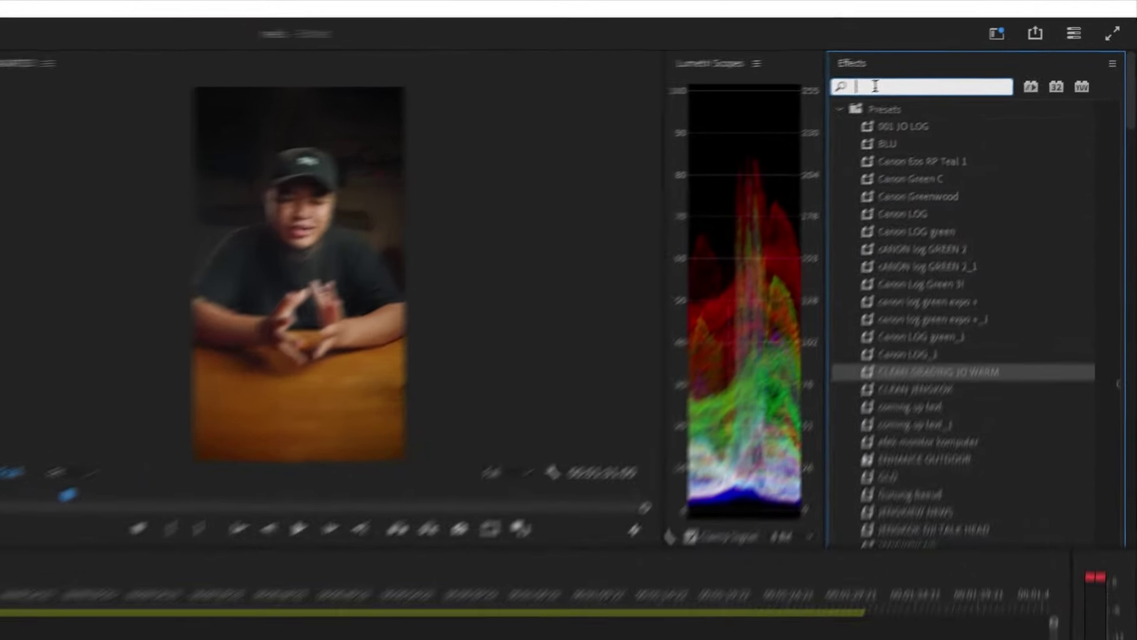
- Apply the Single-band Compressor effect to the music clip on A3
{"action": "type", "text": "single"}
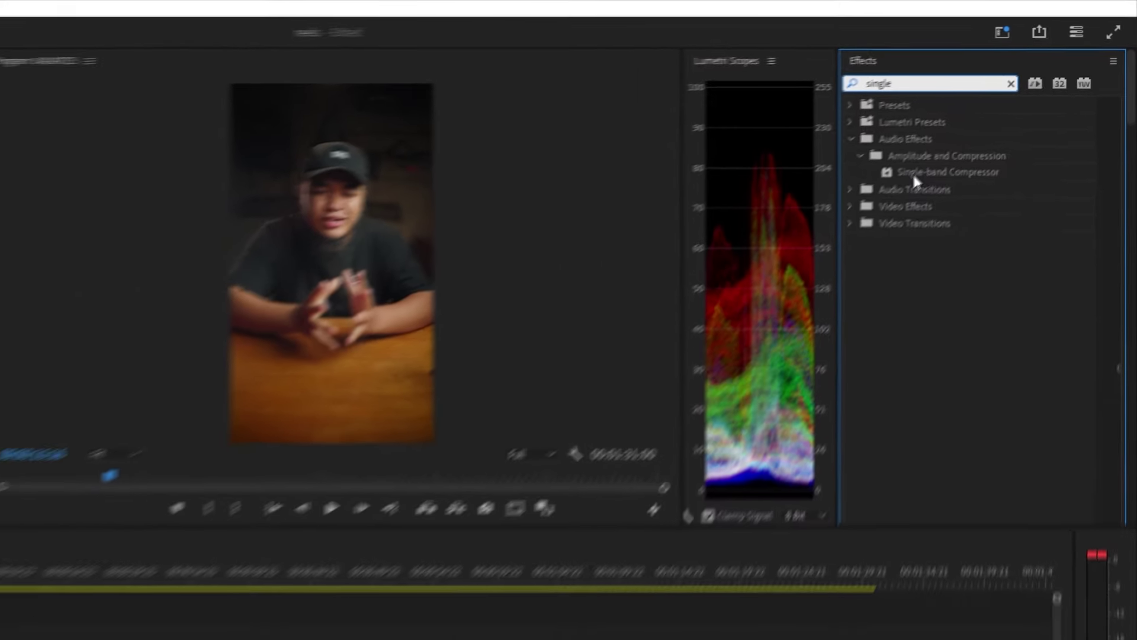
{"action": "mouse_move", "coordinate": [915, 201]}
{"action": "left_mouse_down"}
{"action": "mouse_move", "coordinate": [582, 434]}
{"action": "mouse_move", "coordinate": [326, 541]}
{"action": "left_mouse_up"}
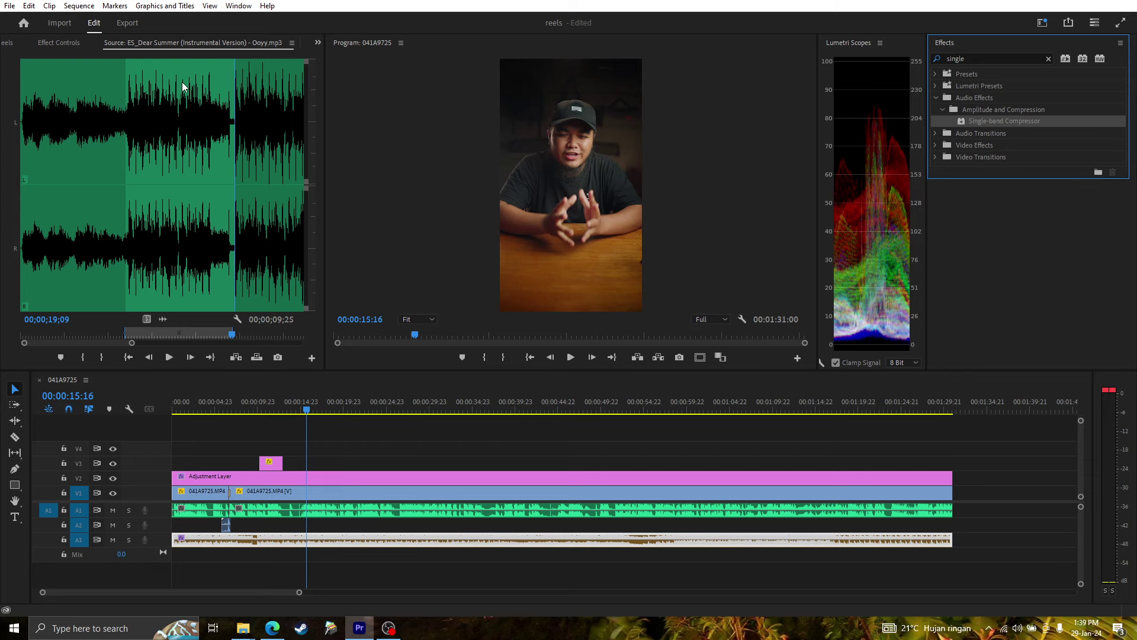
{"action": "left_click", "coordinate": [69, 44]}
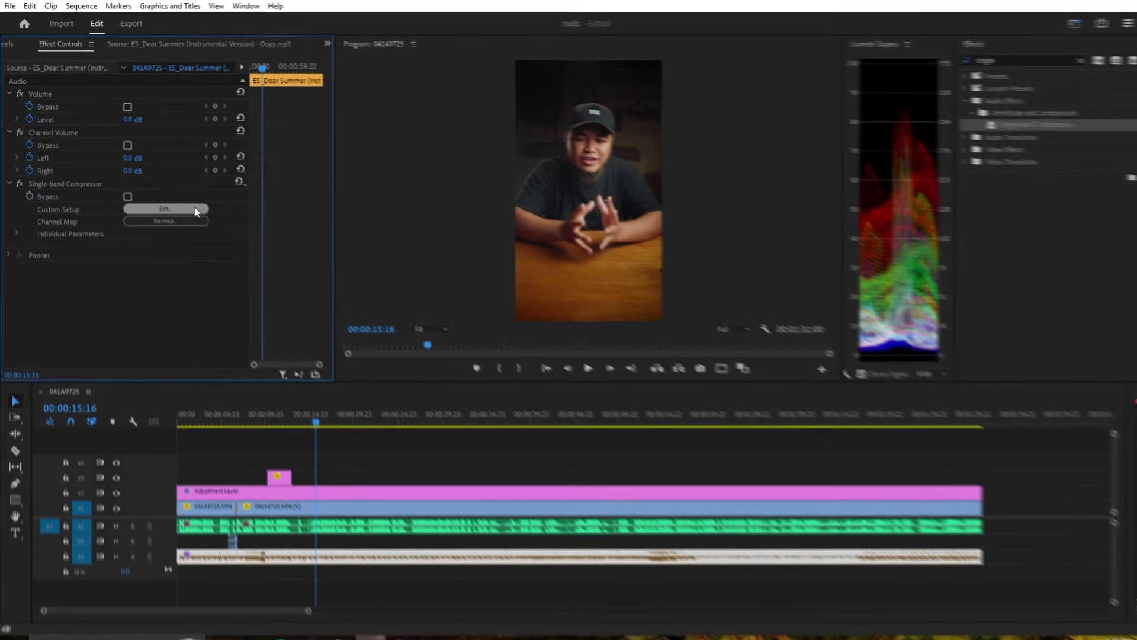
- Set the compressor to the Voice Leveler preset, ratio 30, release 5000 ms and a lower threshold
{"action": "left_click", "coordinate": [160, 202]}
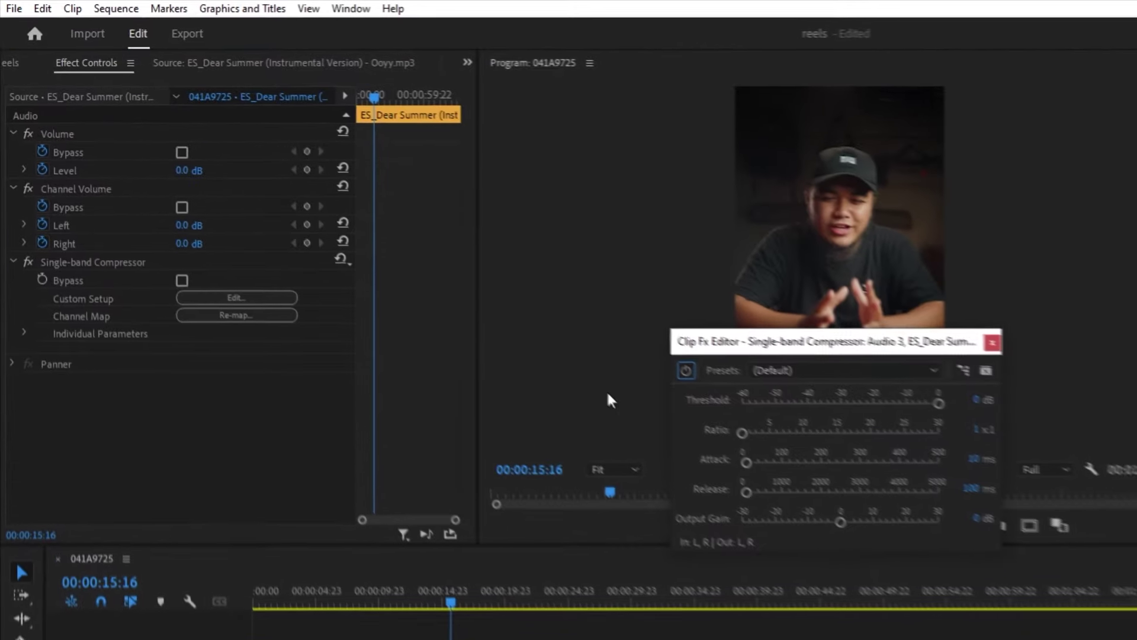
{"action": "left_click", "coordinate": [814, 385]}
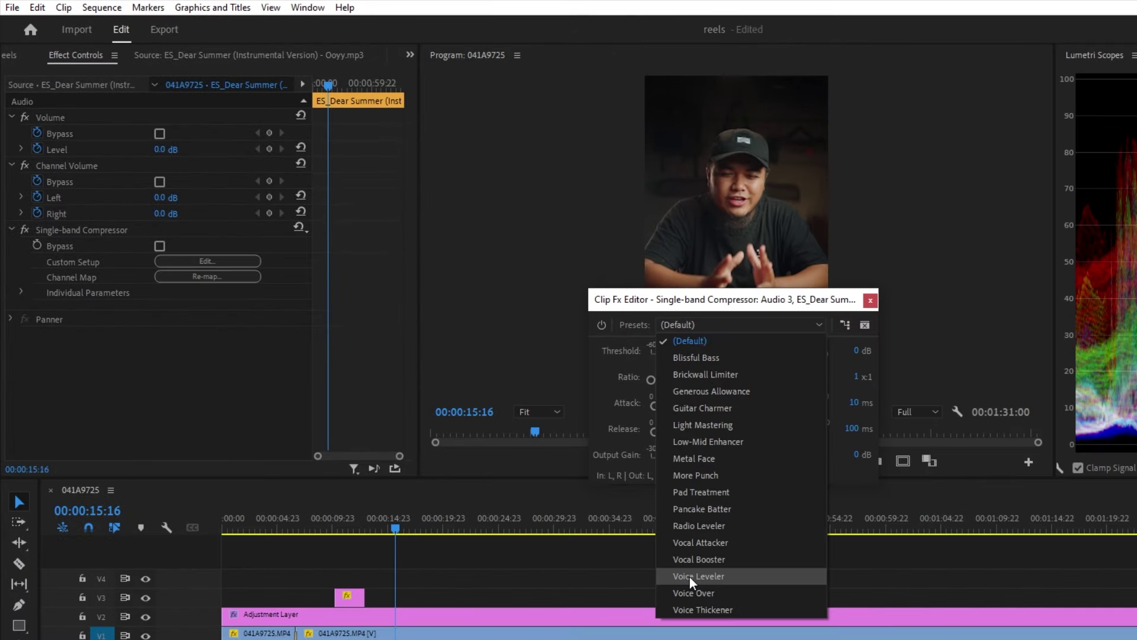
{"action": "left_click", "coordinate": [690, 577]}
{"action": "left_click_drag", "start_coordinate": [716, 379], "coordinate": [862, 389]}
{"action": "left_click_drag", "start_coordinate": [655, 432], "coordinate": [855, 438]}
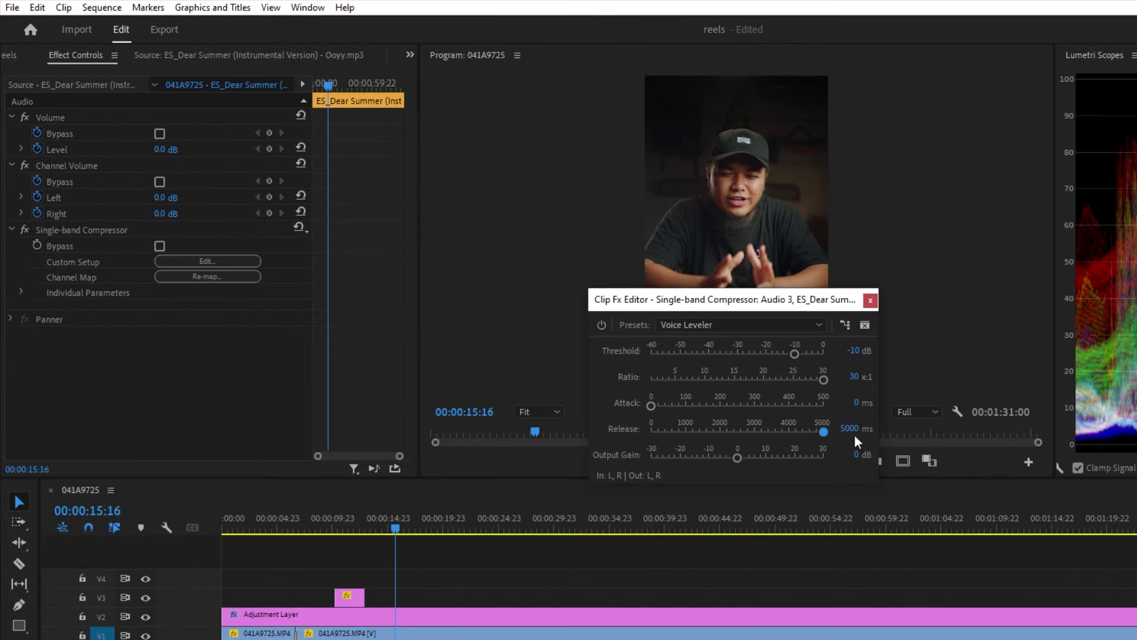
{"action": "left_click_drag", "start_coordinate": [793, 358], "coordinate": [776, 357]}
{"action": "key", "text": "Home"}
{"action": "left_click", "coordinate": [870, 301]}
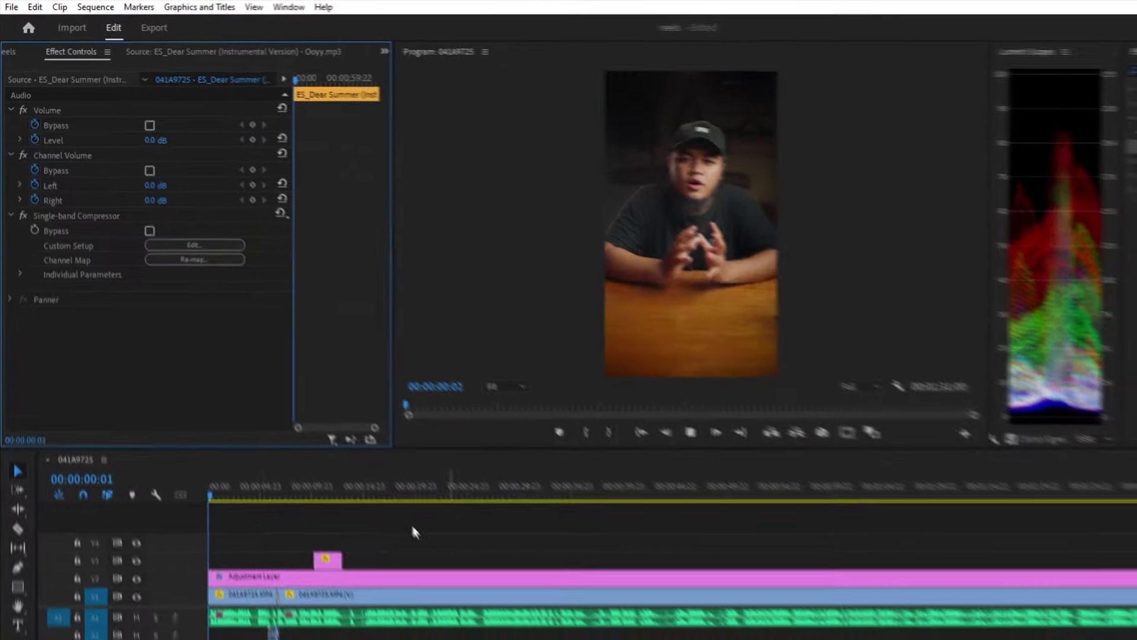
- Play the sequence to hear the compression and recheck the compressor settings
{"action": "key", "text": "space"}
{"action": "left_click", "coordinate": [225, 404]}
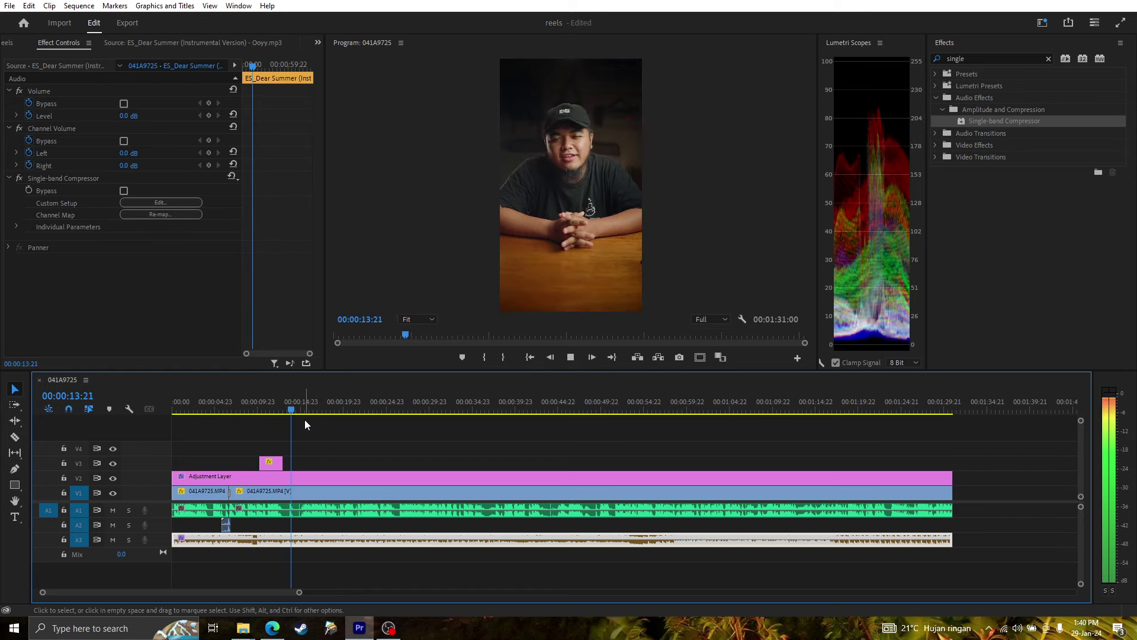
{"action": "key", "text": "space"}
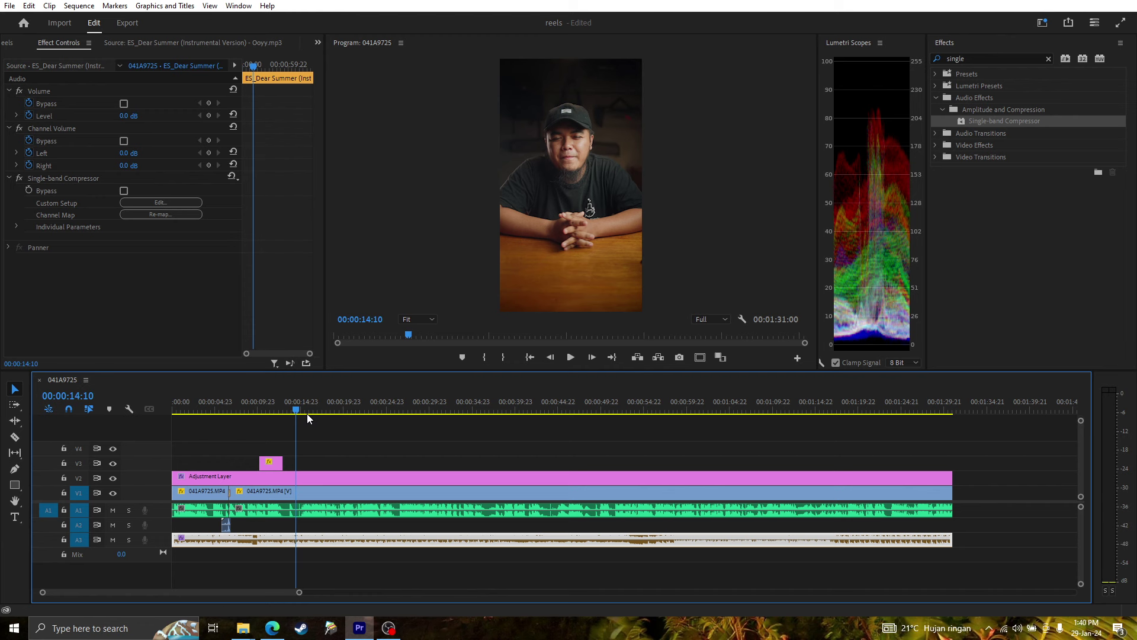
{"action": "left_click", "coordinate": [157, 203]}
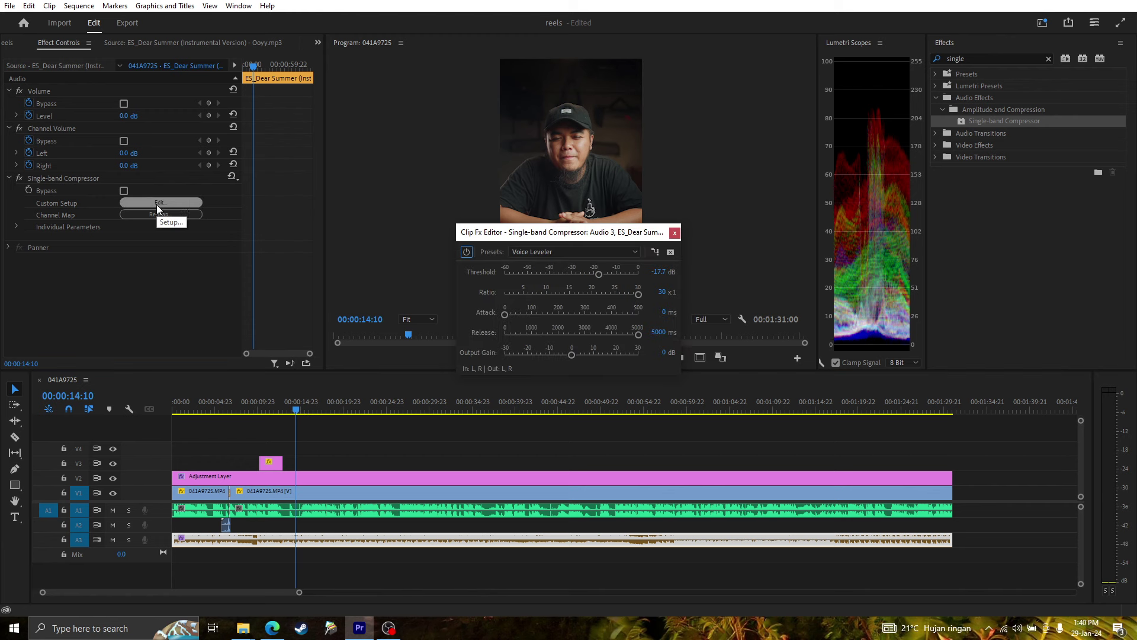
{"action": "left_click", "coordinate": [673, 233]}
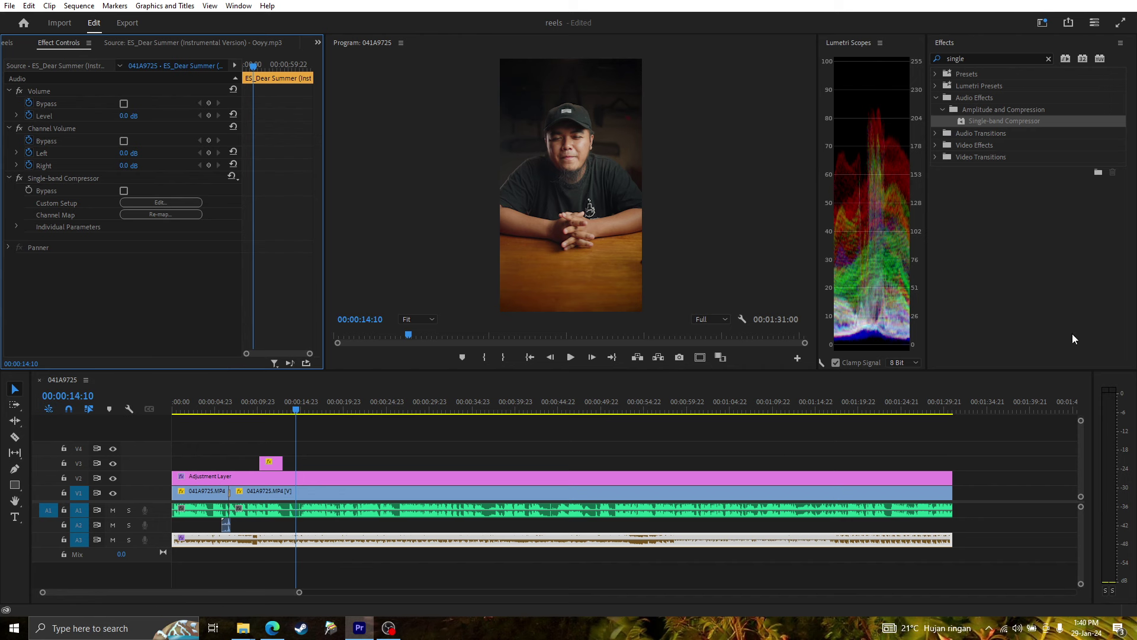
{"action": "left_click", "coordinate": [66, 178]}
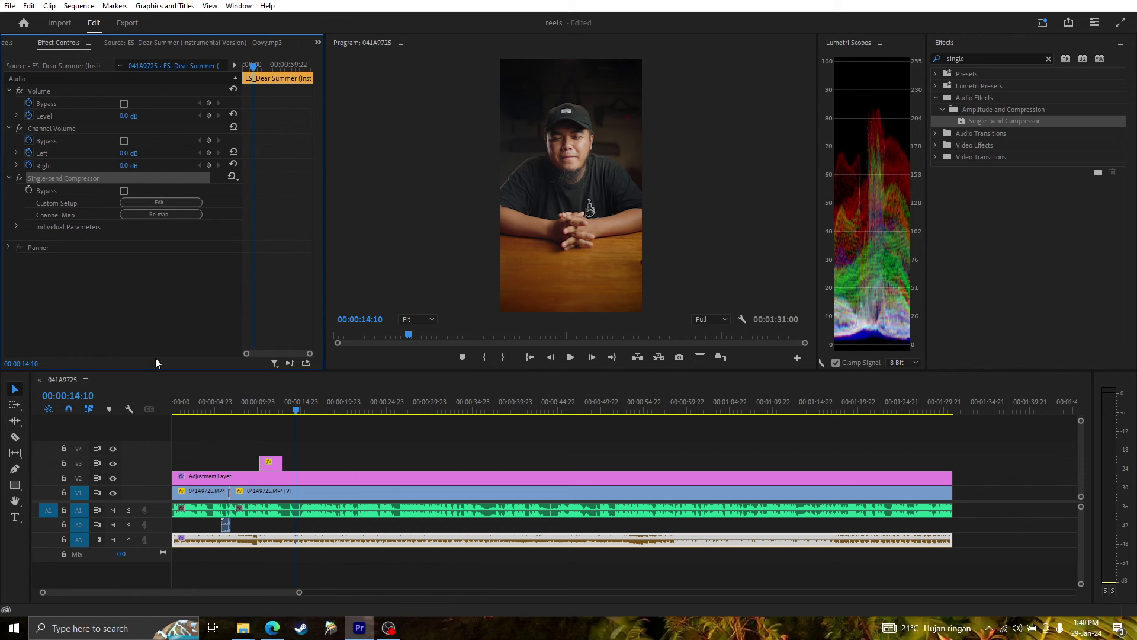
- Check the music clip on A3 and scrub the sequence at about three and twelve seconds
{"action": "left_click", "coordinate": [529, 542]}
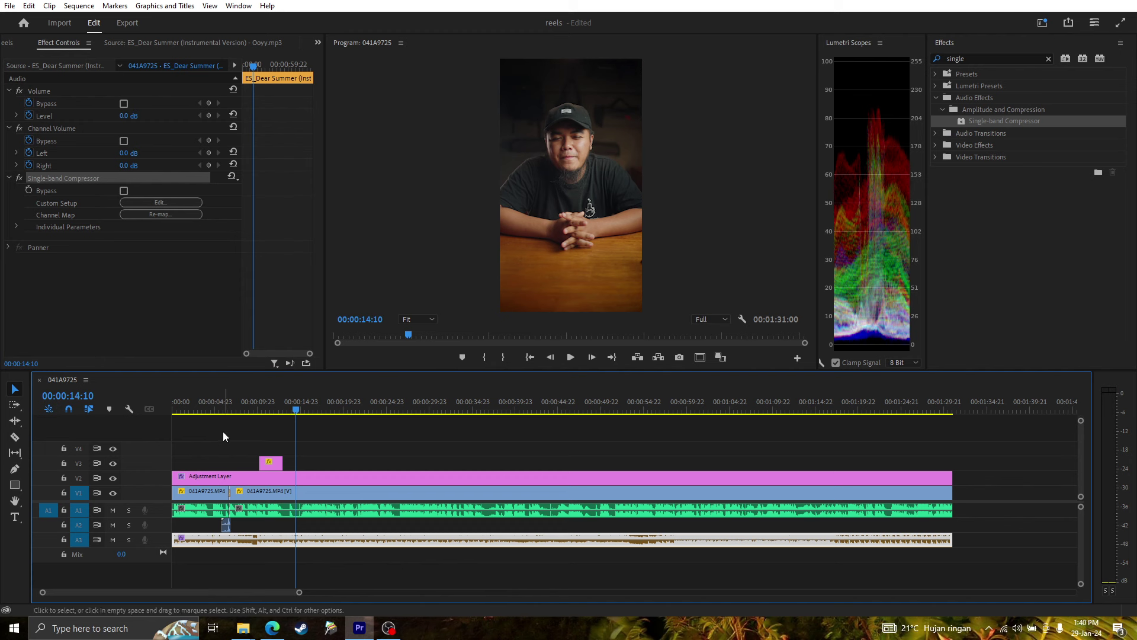
{"action": "left_click", "coordinate": [199, 401]}
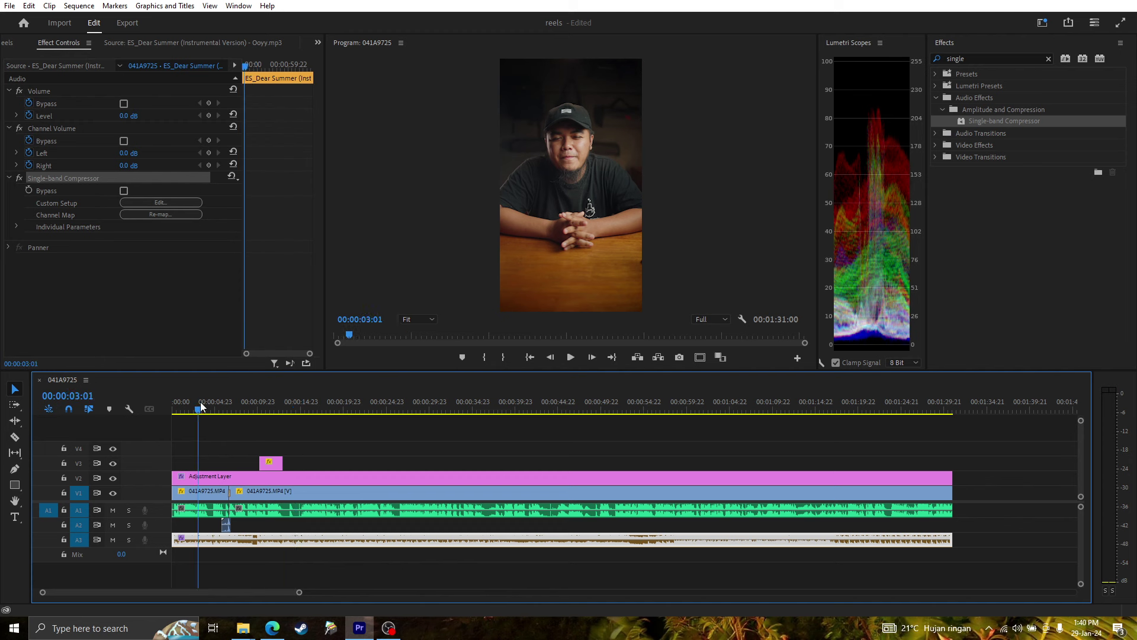
{"action": "left_click", "coordinate": [279, 402]}
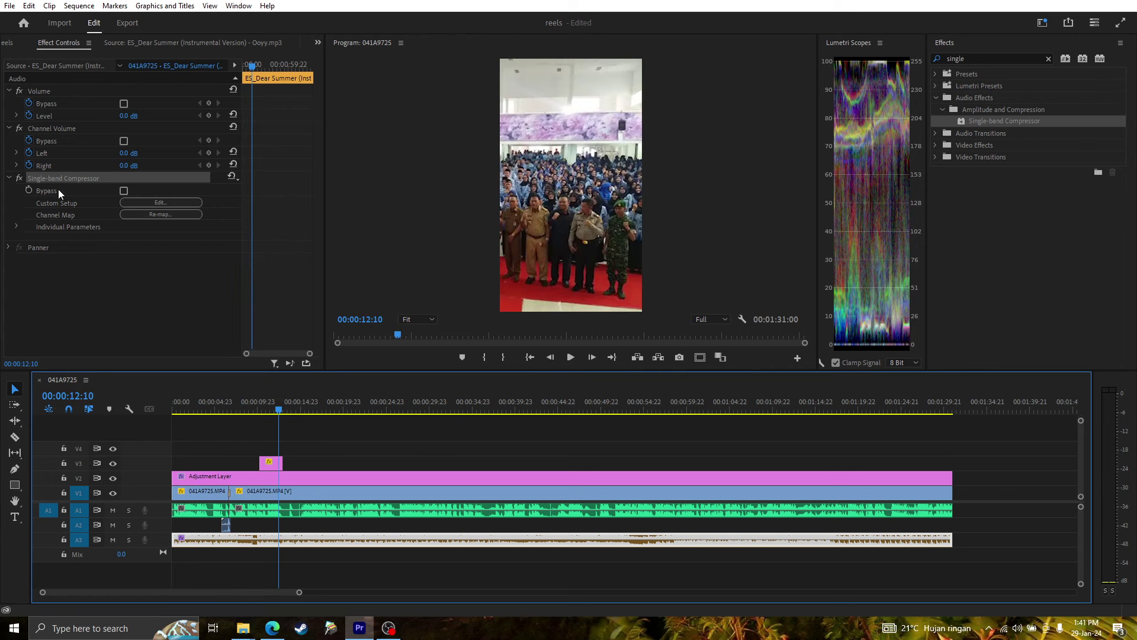
{"action": "left_click", "coordinate": [396, 443]}
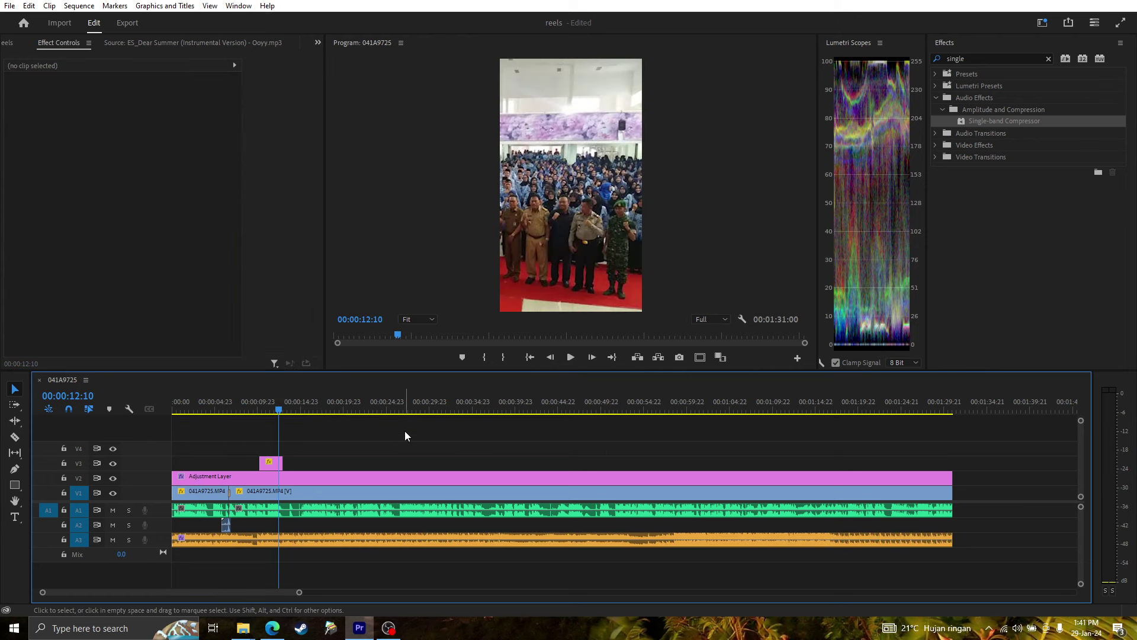
{"action": "key", "text": "Home"}
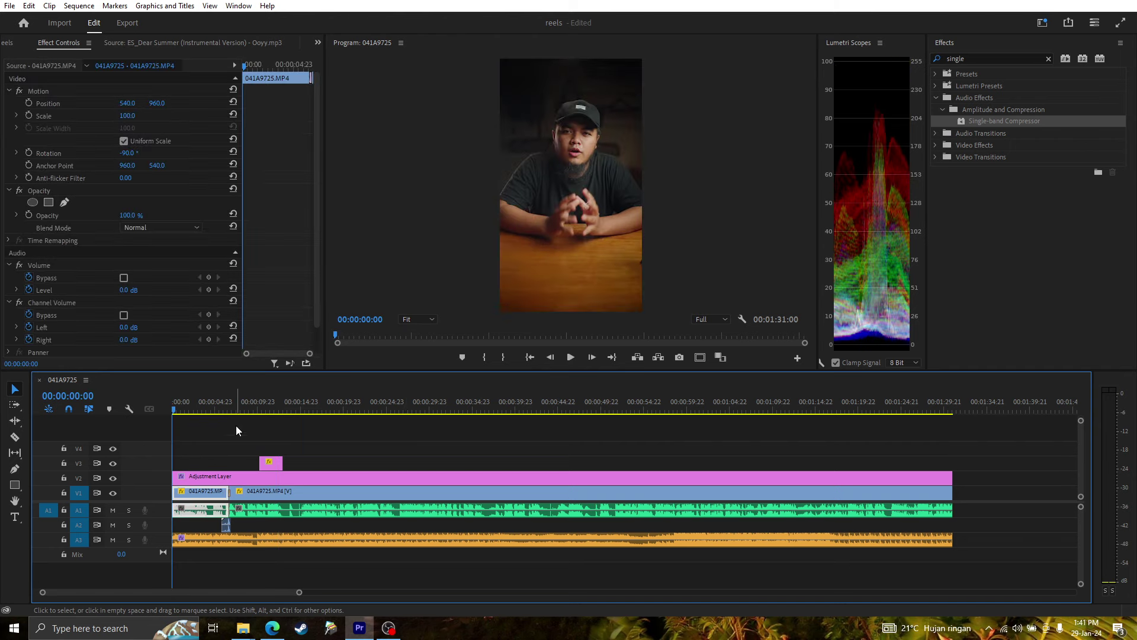
- Deselect all clips at 00:00:11:02, choose the Type tool, and scrub back to about 00:00:07:22
{"action": "left_click", "coordinate": [235, 426]}
{"action": "left_click", "coordinate": [198, 493]}
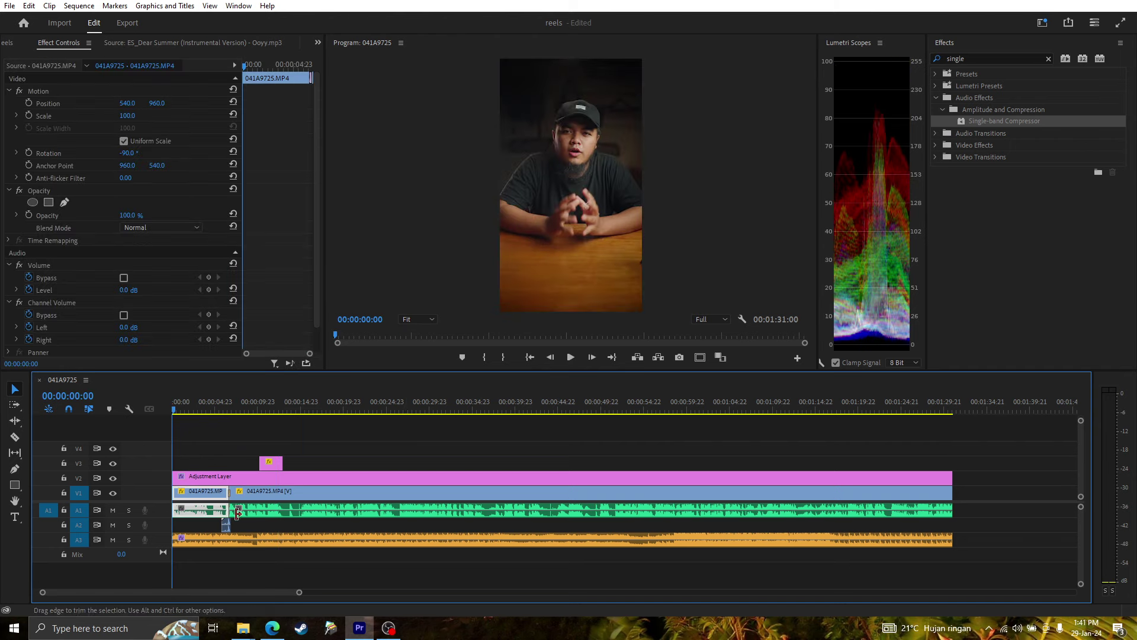
{"action": "left_click", "coordinate": [272, 463]}
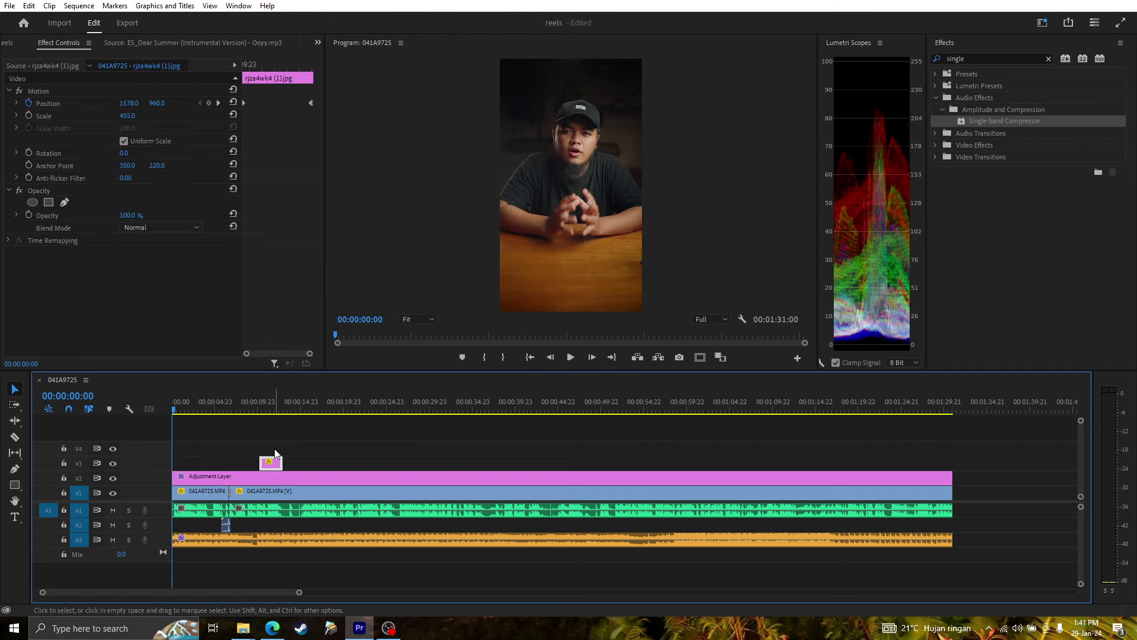
{"action": "left_click", "coordinate": [267, 407]}
{"action": "left_click", "coordinate": [328, 429]}
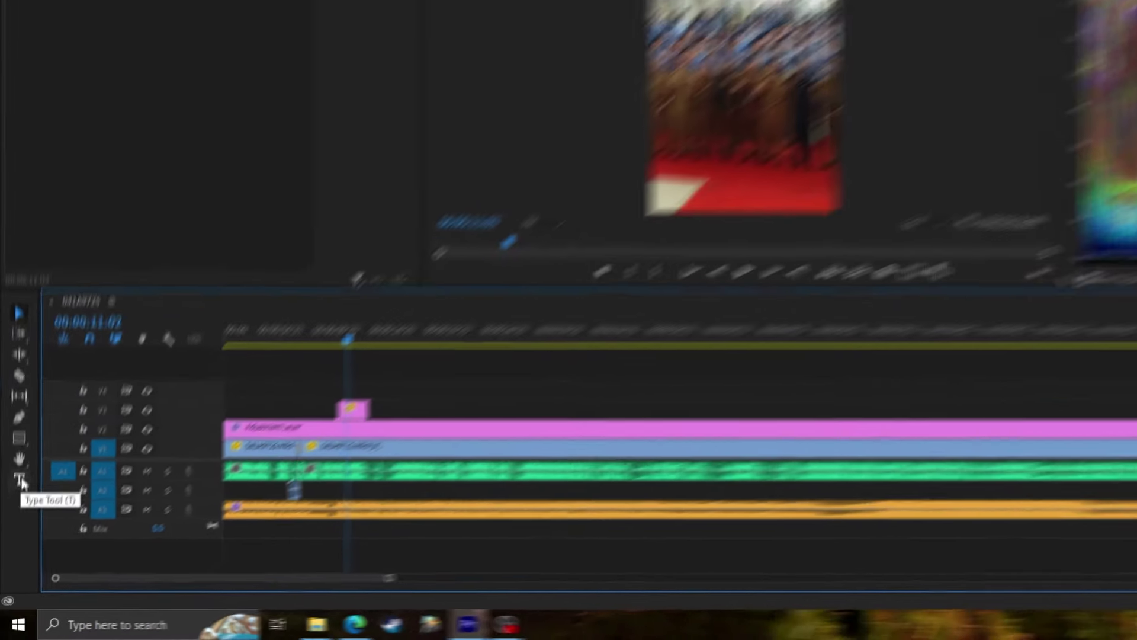
{"action": "left_click", "coordinate": [15, 517]}
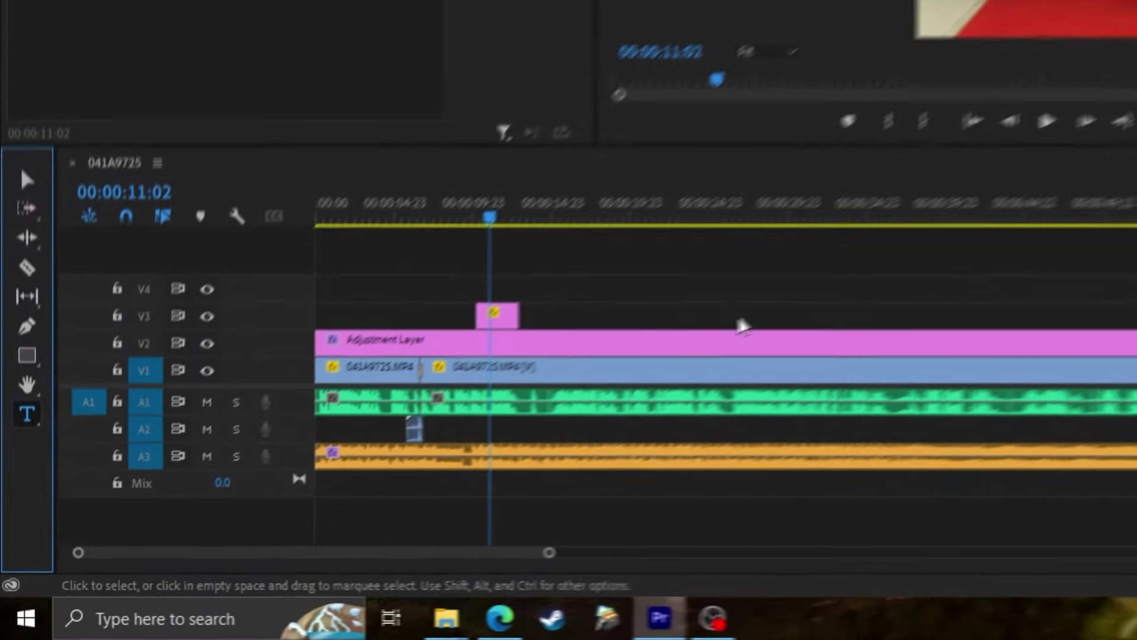
{"action": "left_click_drag", "start_coordinate": [484, 224], "coordinate": [438, 224]}
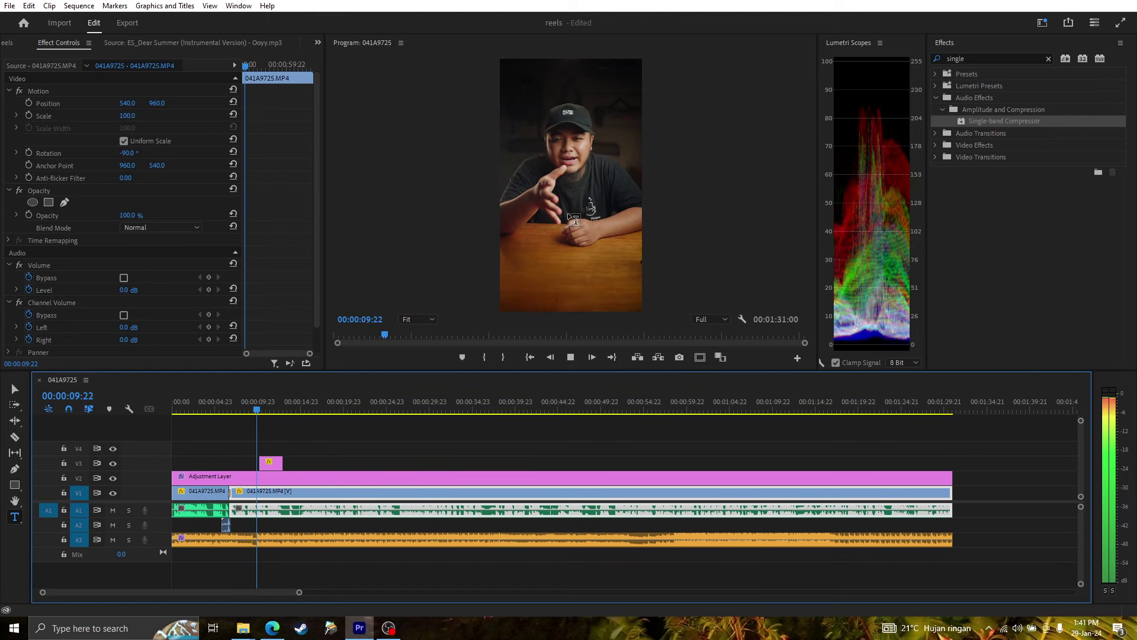
- Add a '500 orang' caption in the Program monitor and set its font to Gotham Black
{"action": "left_click", "coordinate": [557, 208]}
{"action": "type", "text": "500 orang"}
{"action": "key", "text": "Escape"}
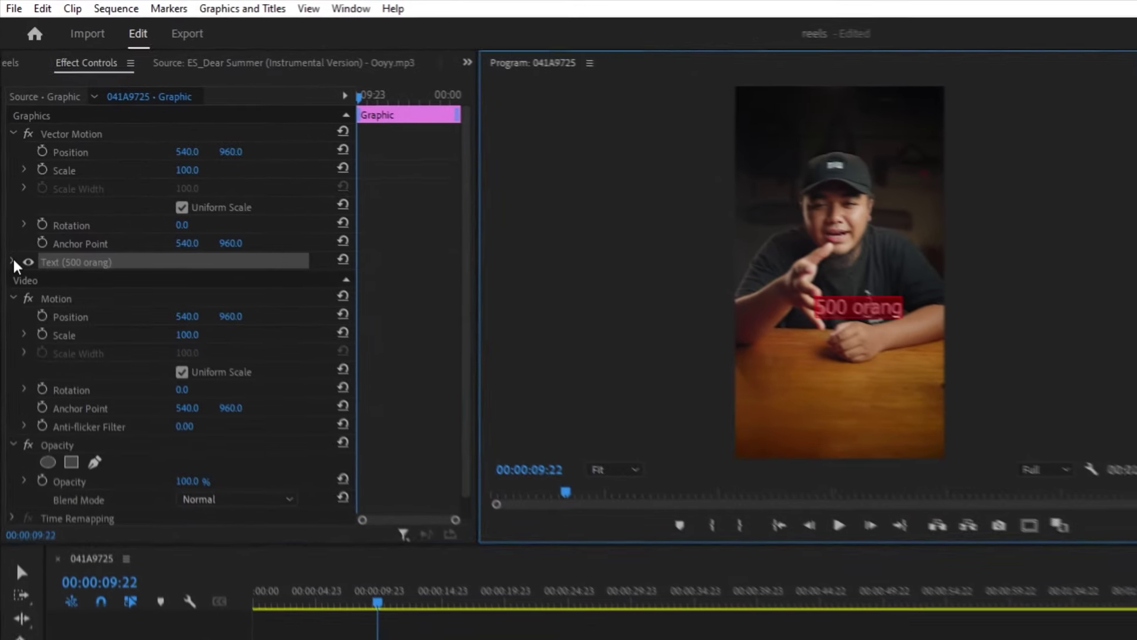
{"action": "left_click", "coordinate": [11, 225]}
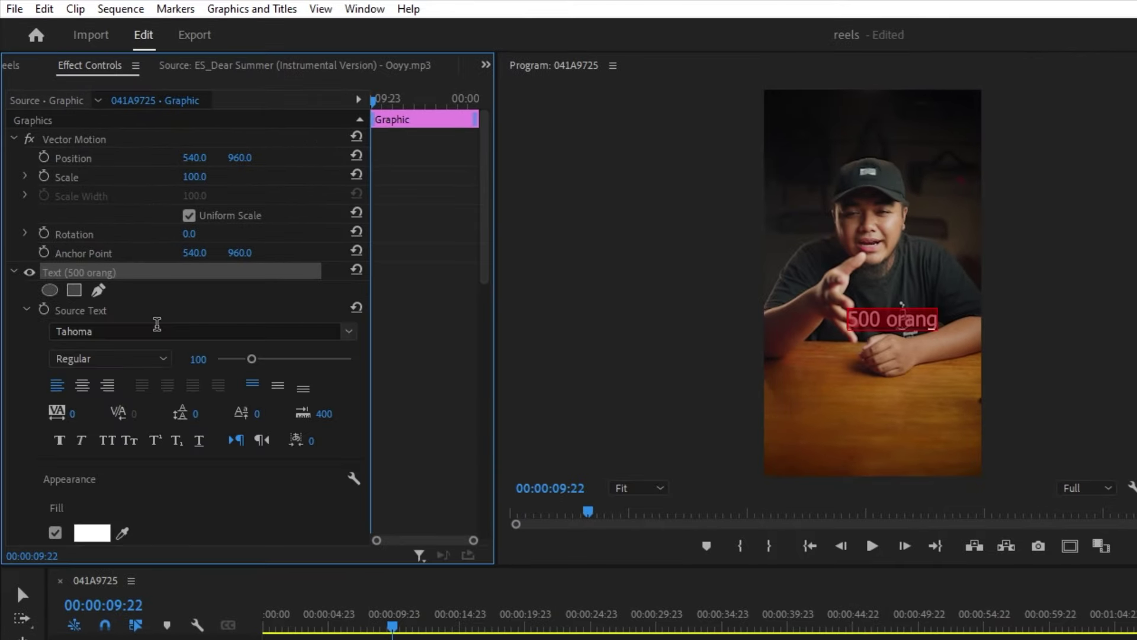
{"action": "left_click", "coordinate": [151, 332]}
{"action": "type", "text": "goth"}
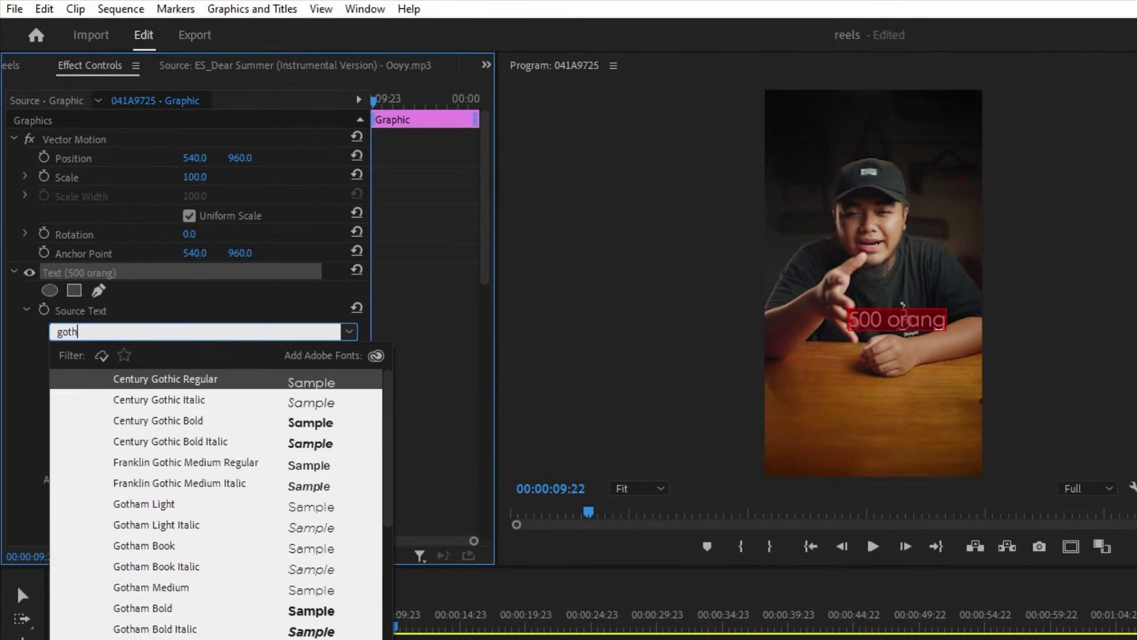
{"action": "left_click", "coordinate": [178, 639]}
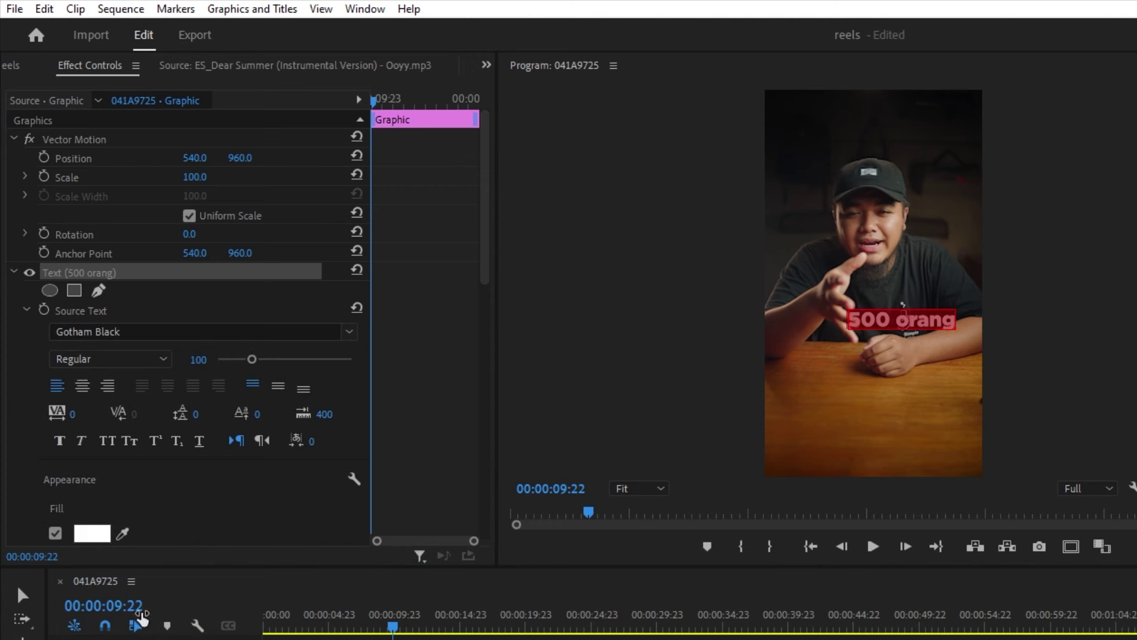
- Centre-align the caption and move it down to about Position Y 1500
{"action": "left_click", "coordinate": [82, 385]}
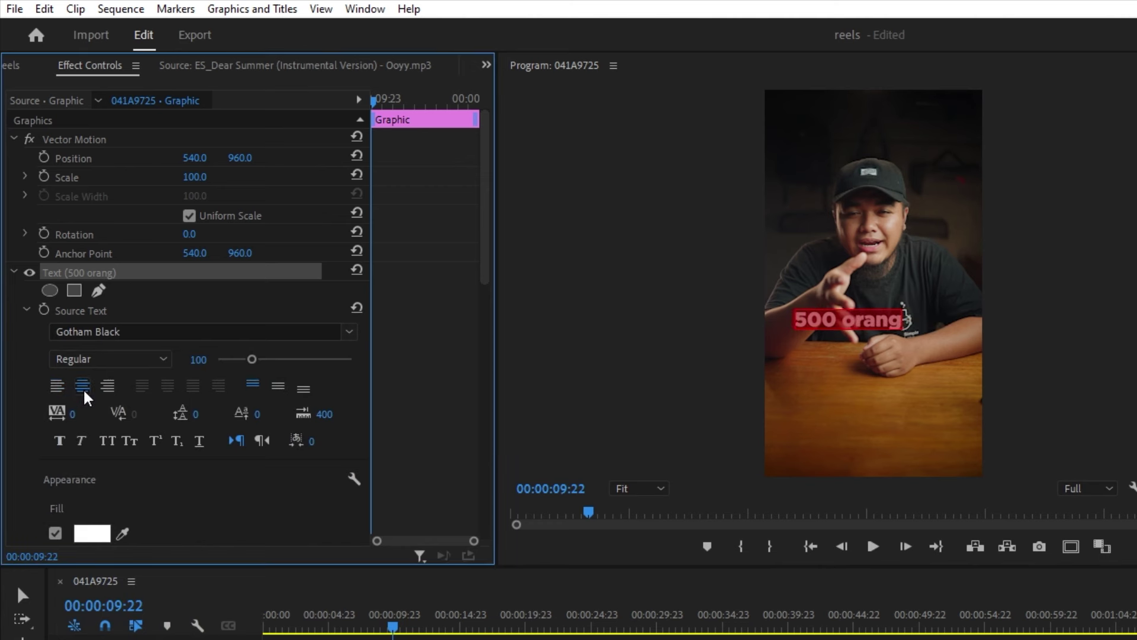
{"action": "scroll", "coordinate": [396, 363], "scroll_direction": "down", "scroll_amount": 3}
{"action": "scroll", "coordinate": [405, 364], "scroll_direction": "down", "scroll_amount": 1}
{"action": "scroll", "coordinate": [406, 364], "scroll_direction": "down", "scroll_amount": 1}
{"action": "left_click", "coordinate": [357, 369]}
{"action": "left_click_drag", "start_coordinate": [247, 371], "coordinate": [566, 371]}
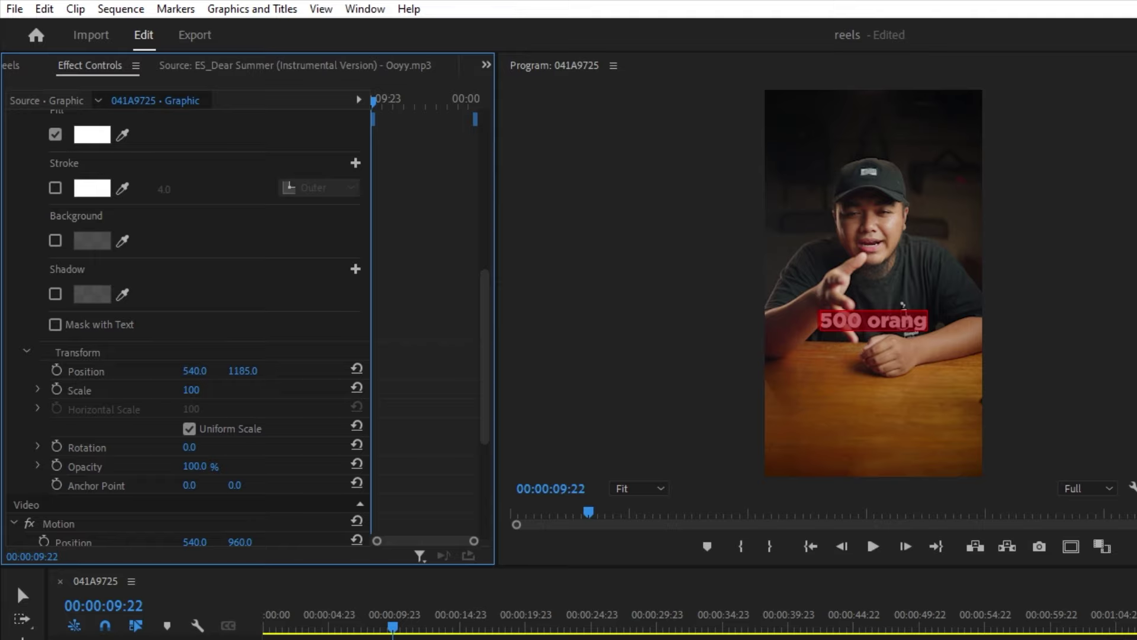
{"action": "left_click", "coordinate": [592, 579]}
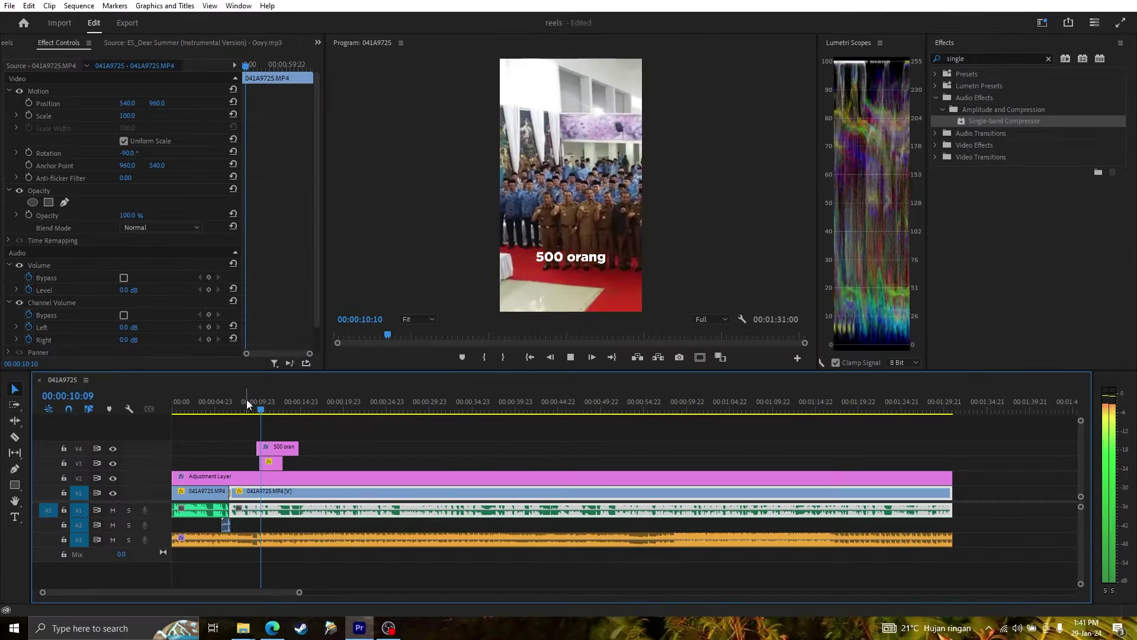
- Zoom the timeline in and move the 500 orang caption to start at 00:00:08:06
{"action": "left_click", "coordinate": [246, 399]}
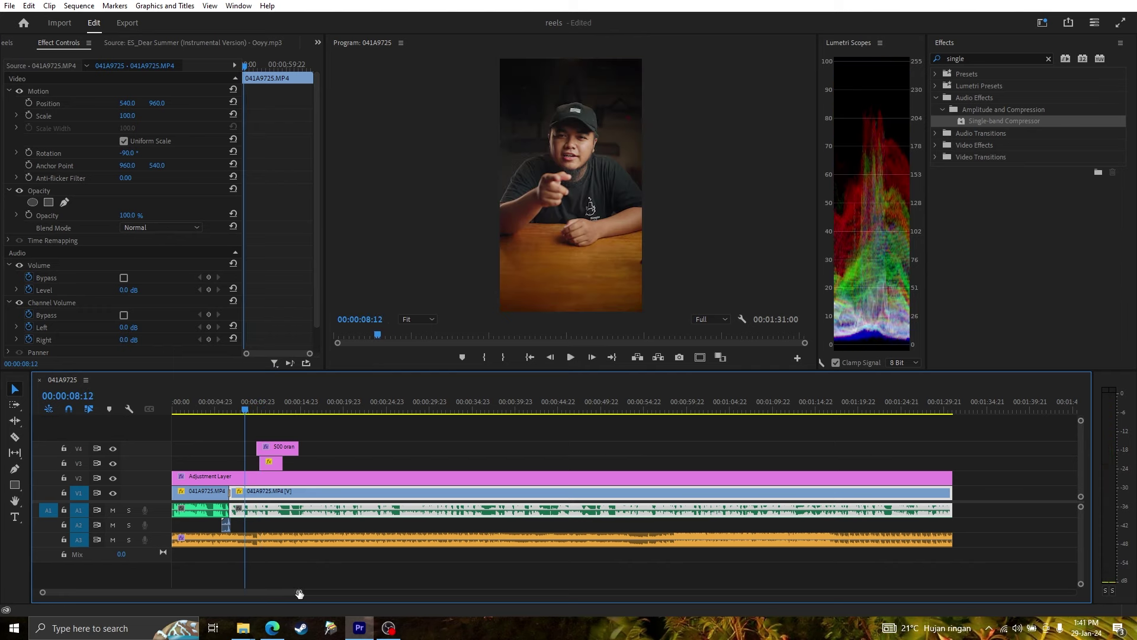
{"action": "left_click_drag", "start_coordinate": [300, 591], "coordinate": [104, 591]}
{"action": "left_click", "coordinate": [595, 402]}
{"action": "left_click_drag", "start_coordinate": [598, 402], "coordinate": [608, 403]}
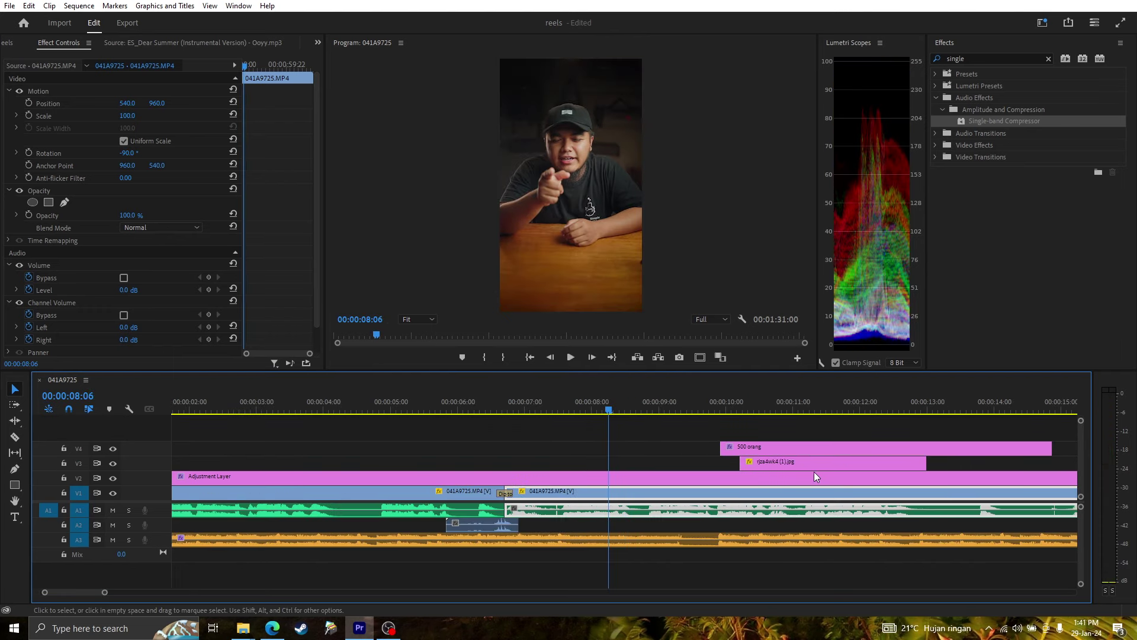
{"action": "left_click_drag", "start_coordinate": [745, 450], "coordinate": [627, 450]}
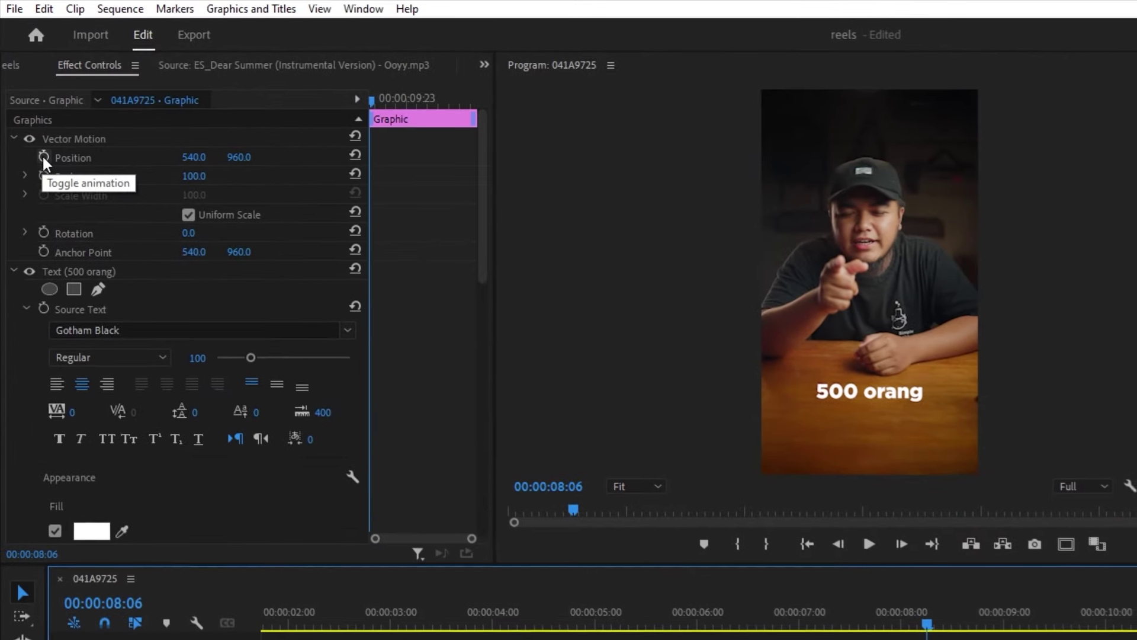
- Keyframe the caption's Position Y from 1444 below the frame up to 1135, and preview it
{"action": "left_click", "coordinate": [42, 157]}
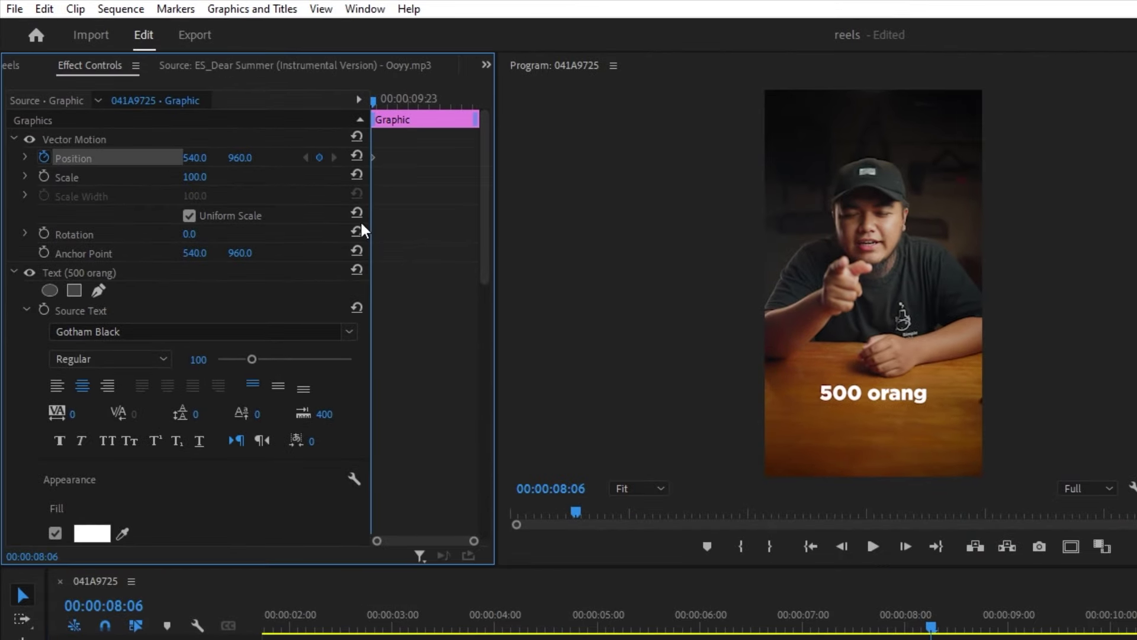
{"action": "left_click_drag", "start_coordinate": [248, 157], "coordinate": [250, 159]}
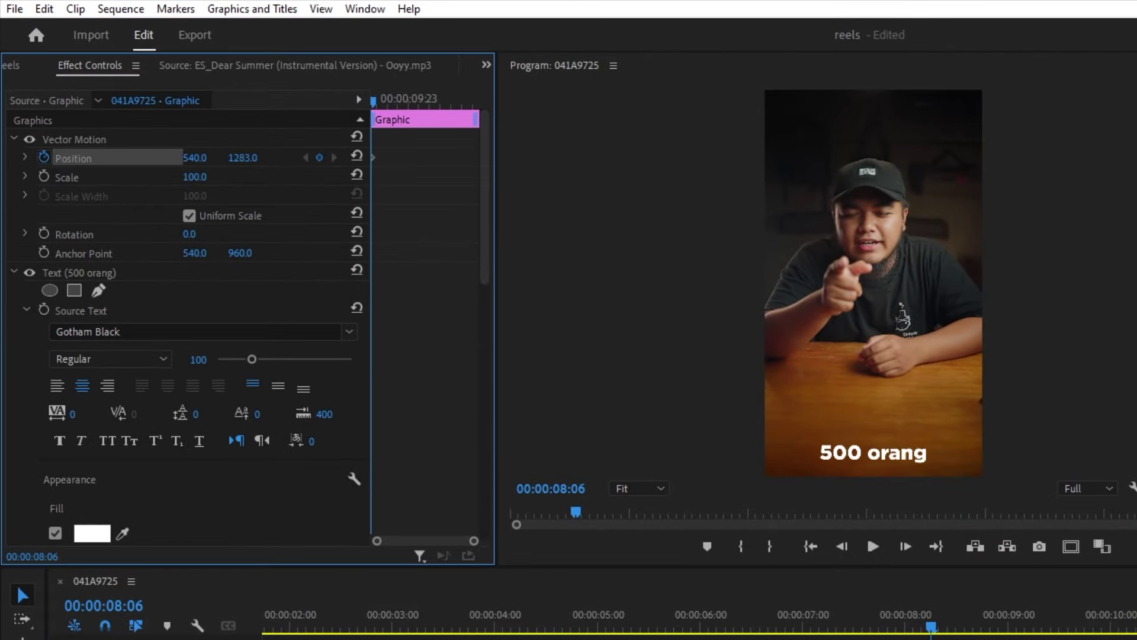
{"action": "key", "text": "space"}
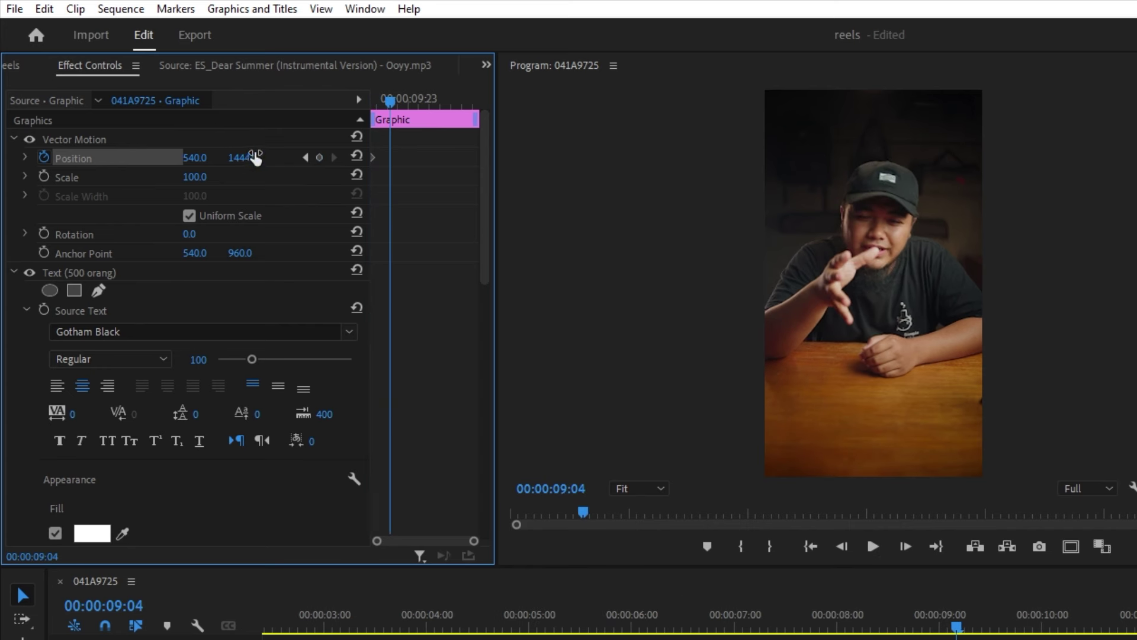
{"action": "left_click_drag", "start_coordinate": [243, 158], "coordinate": [272, 193]}
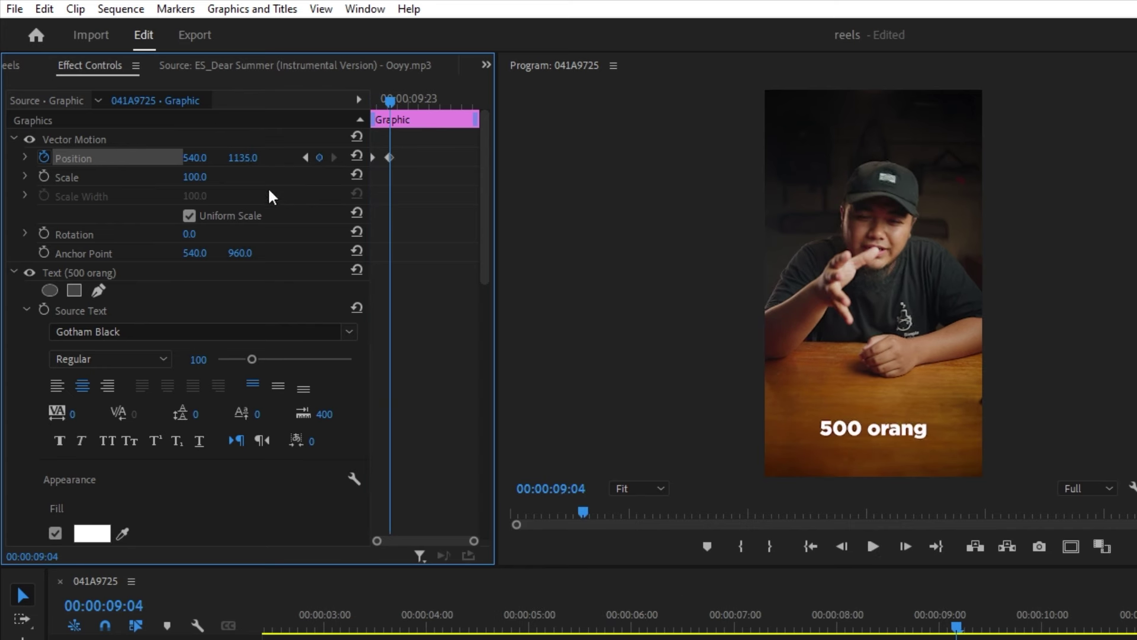
{"action": "key", "text": "Up"}
{"action": "key", "text": "space"}
{"action": "left_click_drag", "start_coordinate": [398, 98], "coordinate": [382, 98]}
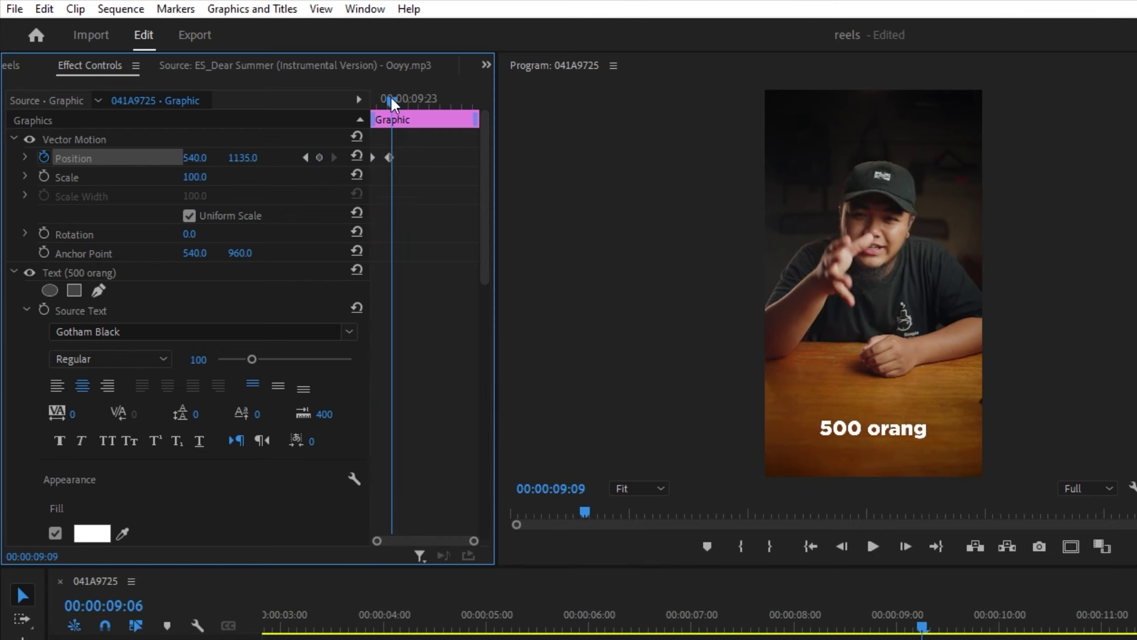
- Ease the Position speed graph, replay the slide-in, and shift rjza4wk4 (1).jpg later
{"action": "left_click", "coordinate": [25, 158]}
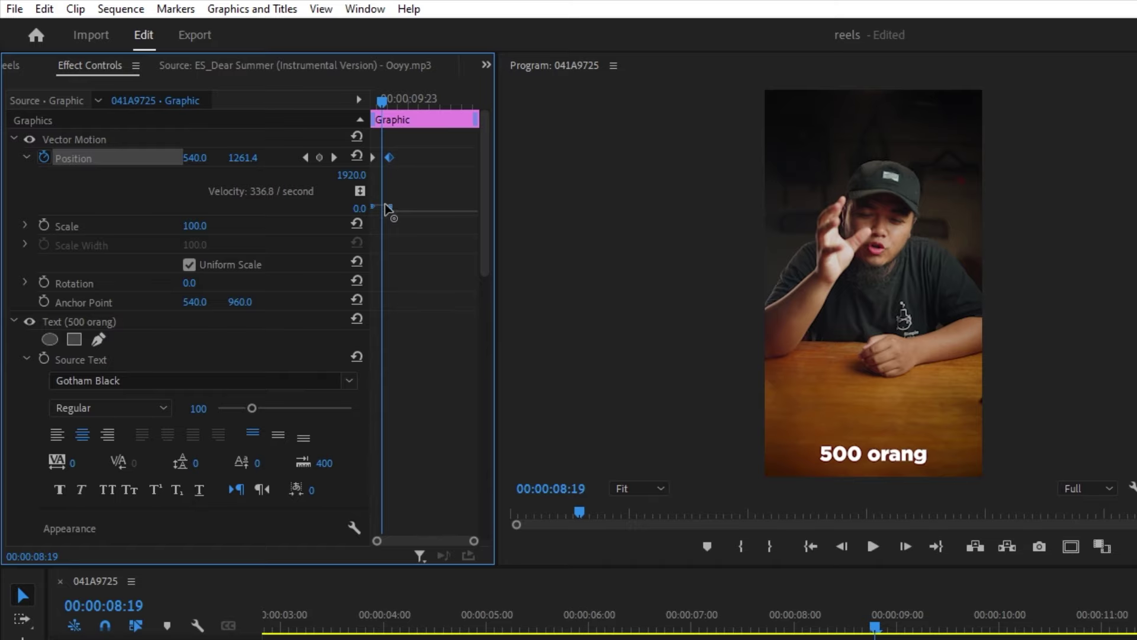
{"action": "left_click", "coordinate": [399, 327]}
{"action": "left_click_drag", "start_coordinate": [382, 106], "coordinate": [313, 97]}
{"action": "key", "text": "space"}
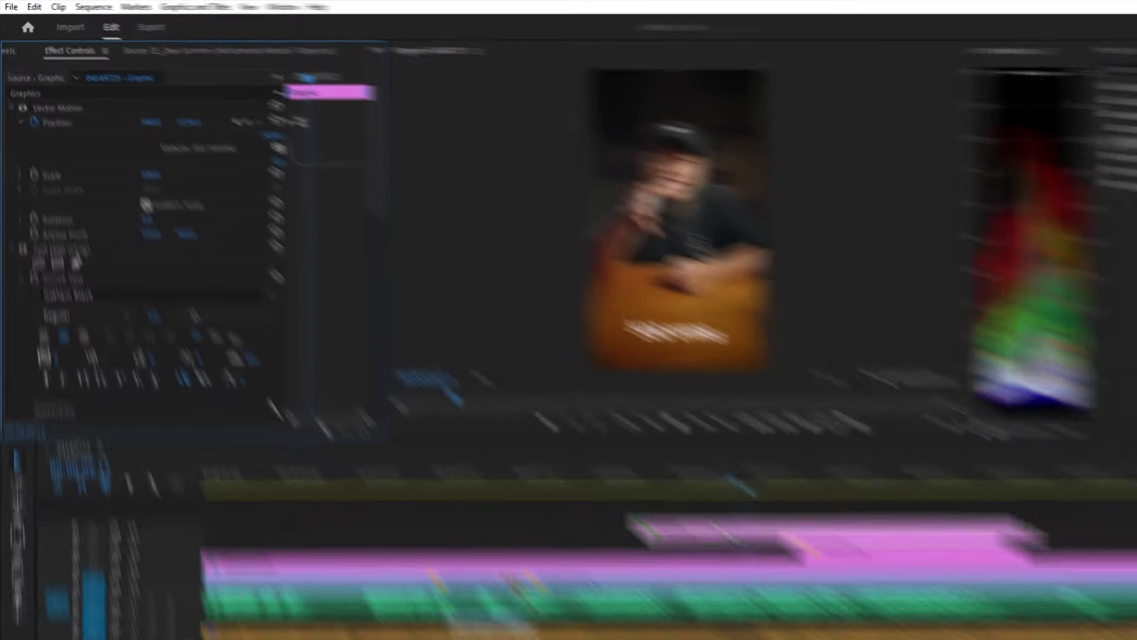
{"action": "key", "text": "space"}
{"action": "left_click_drag", "start_coordinate": [665, 461], "coordinate": [799, 461]}
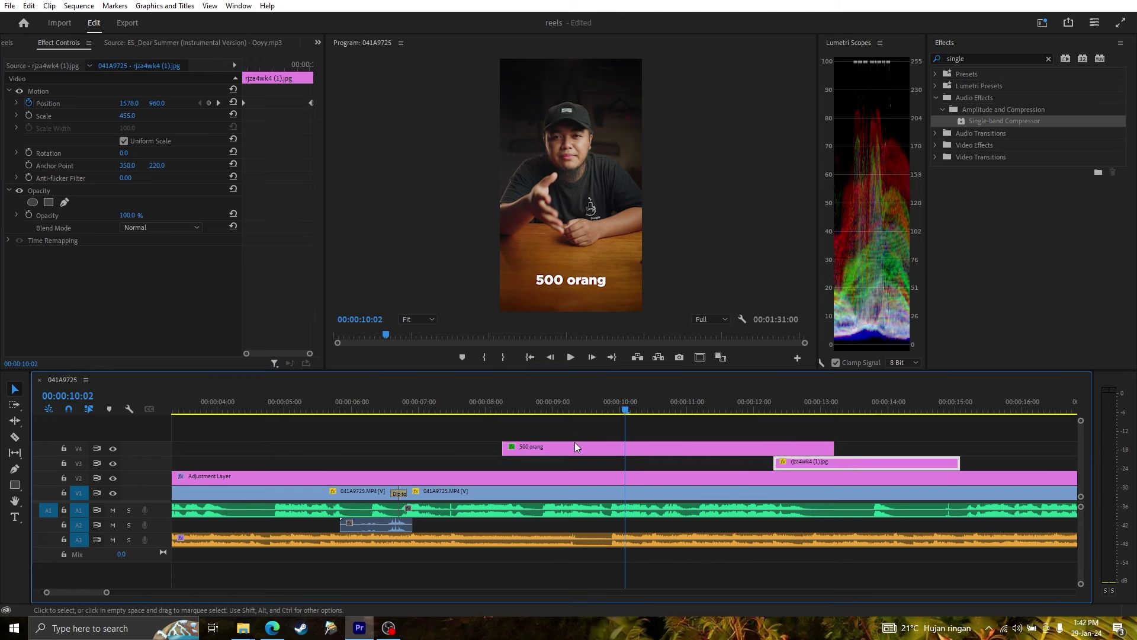
- Move the 500 orang title to start at 00:00:10:02 and play the sequence from there
{"action": "left_click_drag", "start_coordinate": [563, 446], "coordinate": [688, 453]}
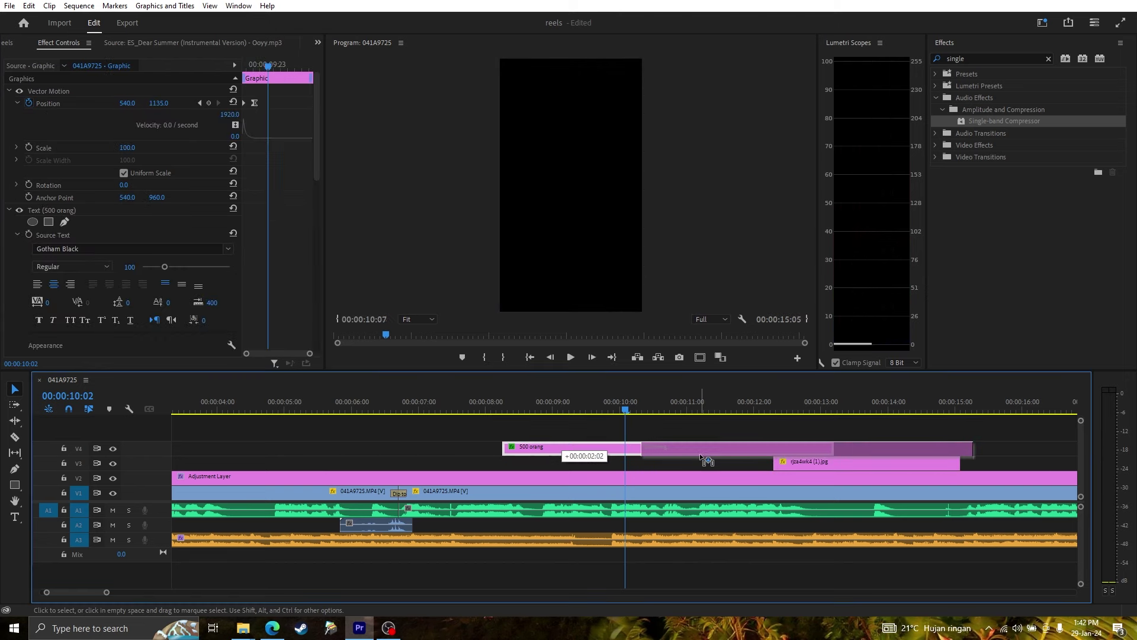
{"action": "left_click", "coordinate": [649, 429]}
{"action": "key", "text": "space"}
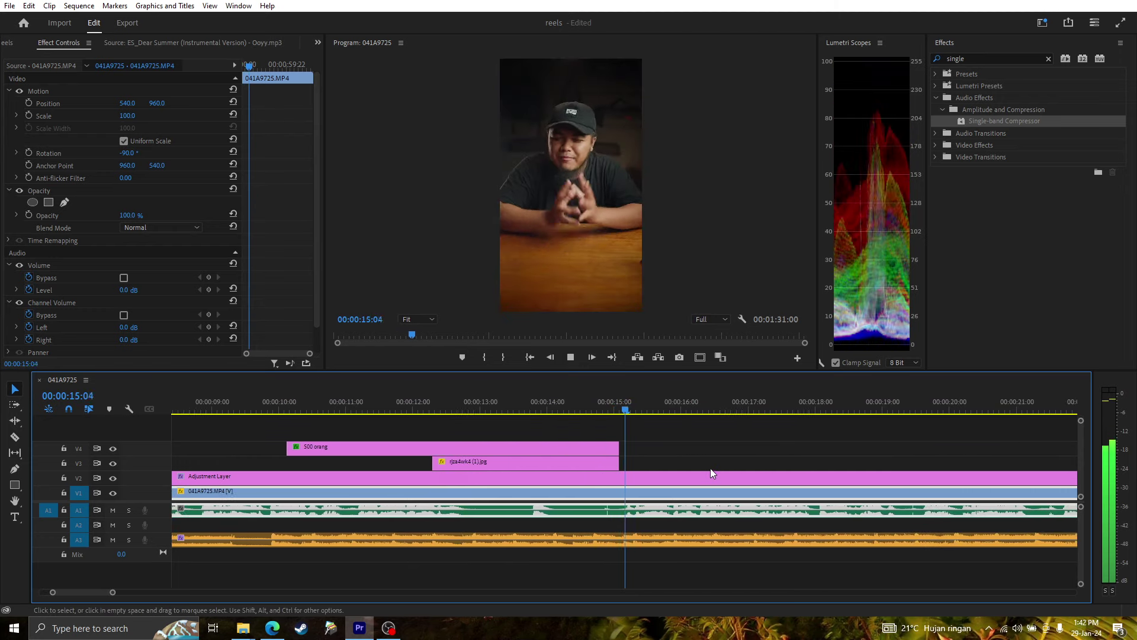
{"action": "key", "text": "space"}
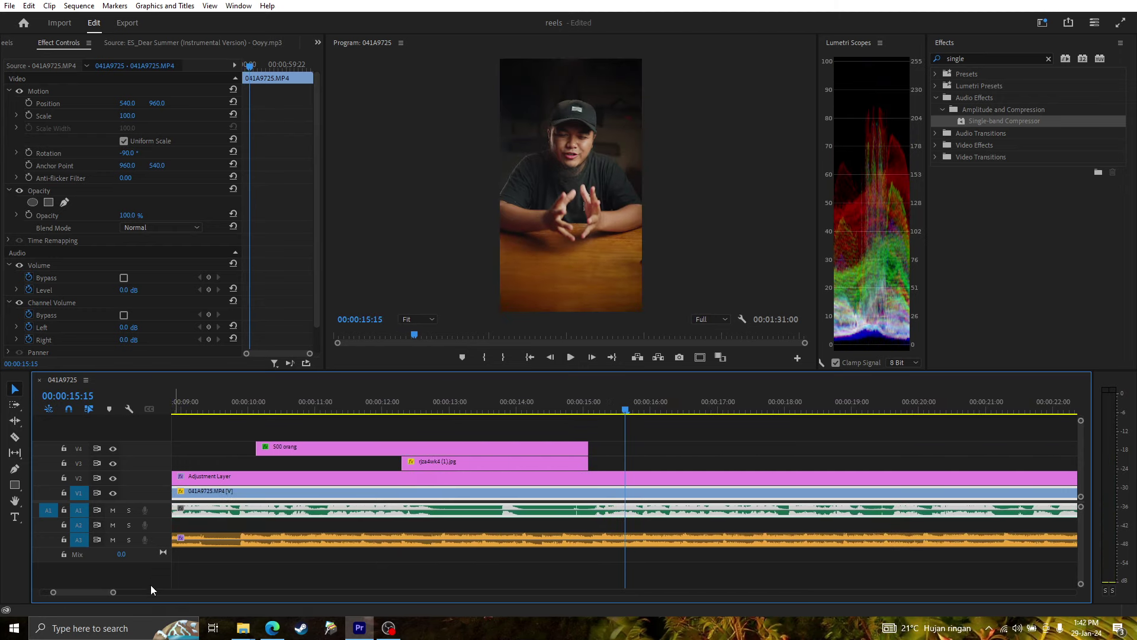
- Zoom out and remove the 500 orang title and rjza4wk4 (1).jpg clips from V3 and V4
{"action": "left_click_drag", "start_coordinate": [113, 592], "coordinate": [492, 592]}
{"action": "left_click_drag", "start_coordinate": [281, 435], "coordinate": [197, 463]}
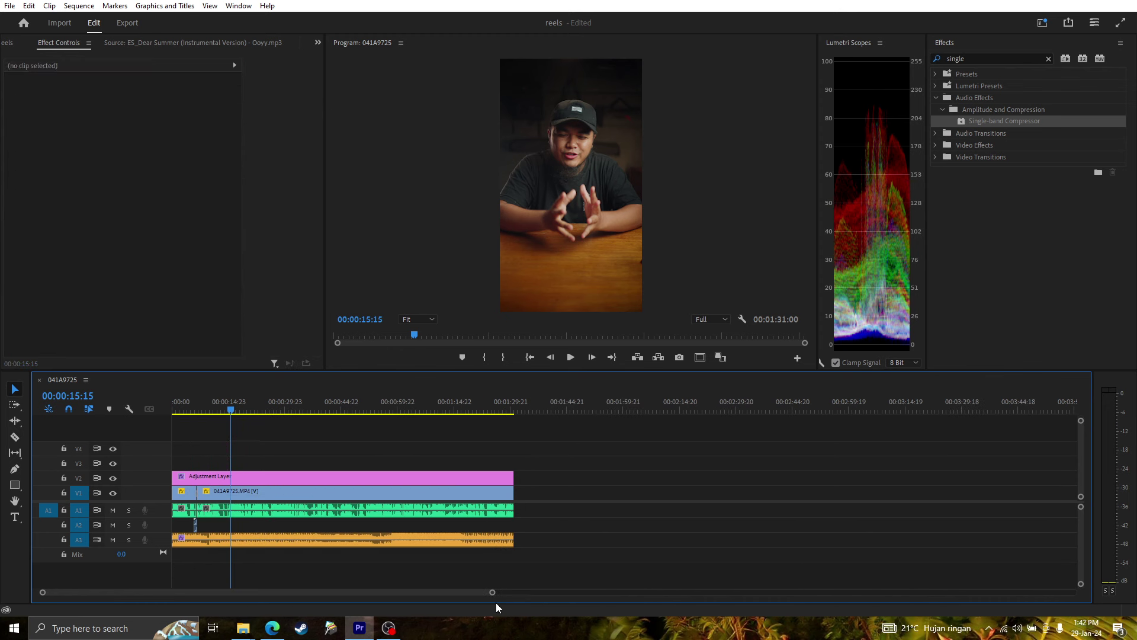
{"action": "left_click_drag", "start_coordinate": [492, 592], "coordinate": [445, 601]}
- Play the sequence from about five seconds and stop at 00:00:13:00
{"action": "key", "text": "equal"}
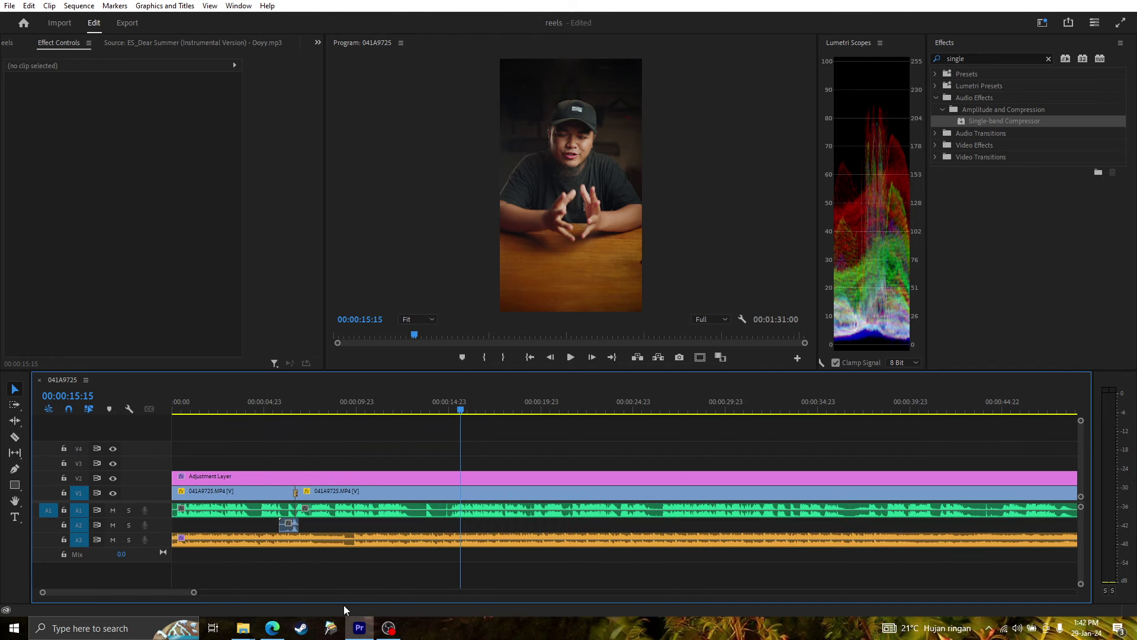
{"action": "left_click", "coordinate": [254, 402]}
{"action": "key", "text": "space"}
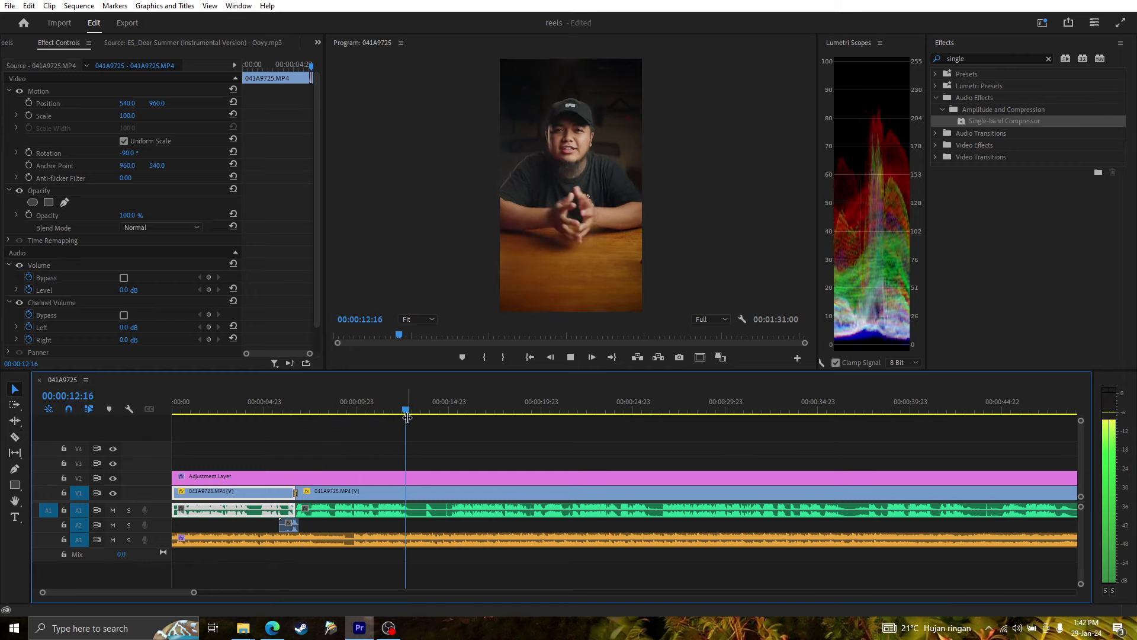
{"action": "left_click", "coordinate": [451, 511]}
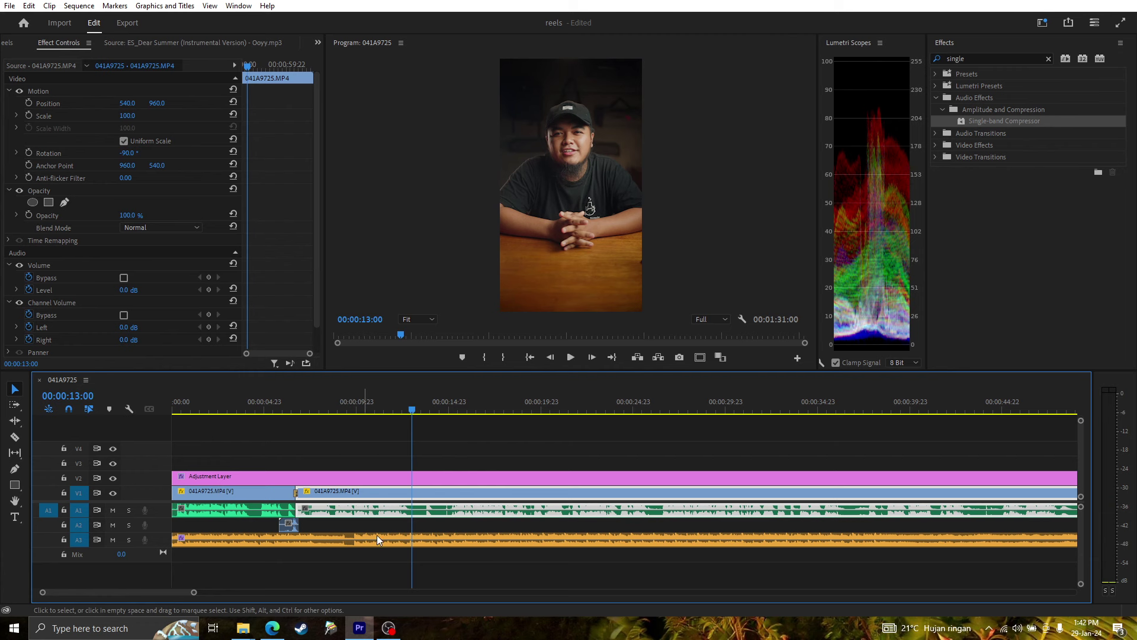
- Razor the video, adjustment layer and music at 00:00:13:00 and delete everything after it
{"action": "key", "text": "c"}
{"action": "left_click", "coordinate": [413, 510]}
{"action": "left_click", "coordinate": [412, 477]}
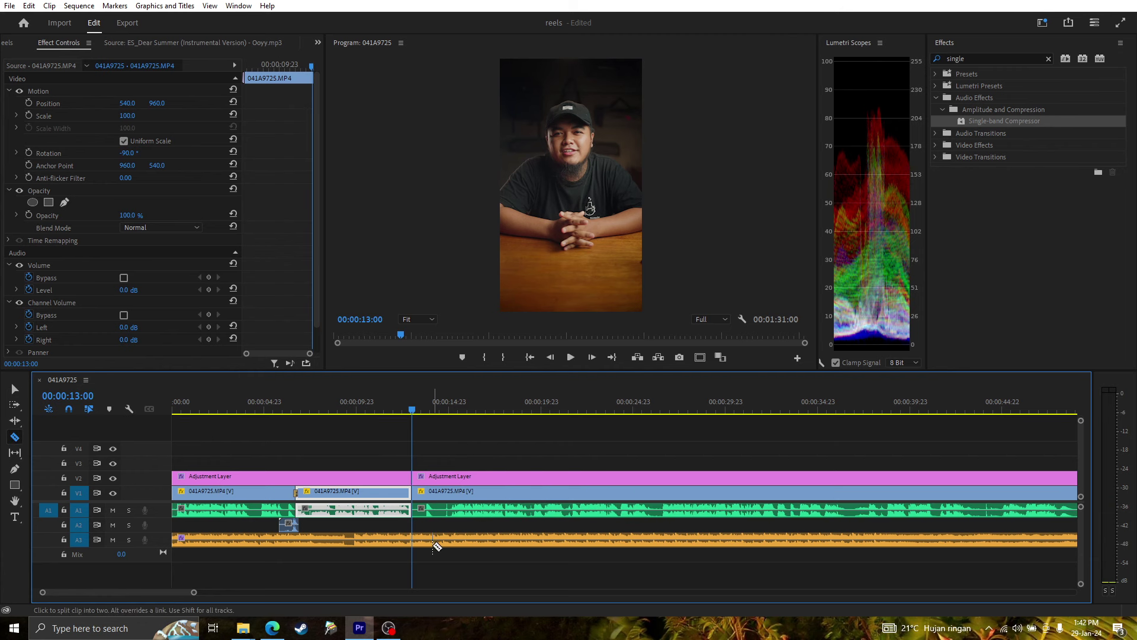
{"action": "left_click", "coordinate": [413, 540]}
{"action": "key", "text": "v"}
{"action": "left_click_drag", "start_coordinate": [454, 439], "coordinate": [516, 548]}
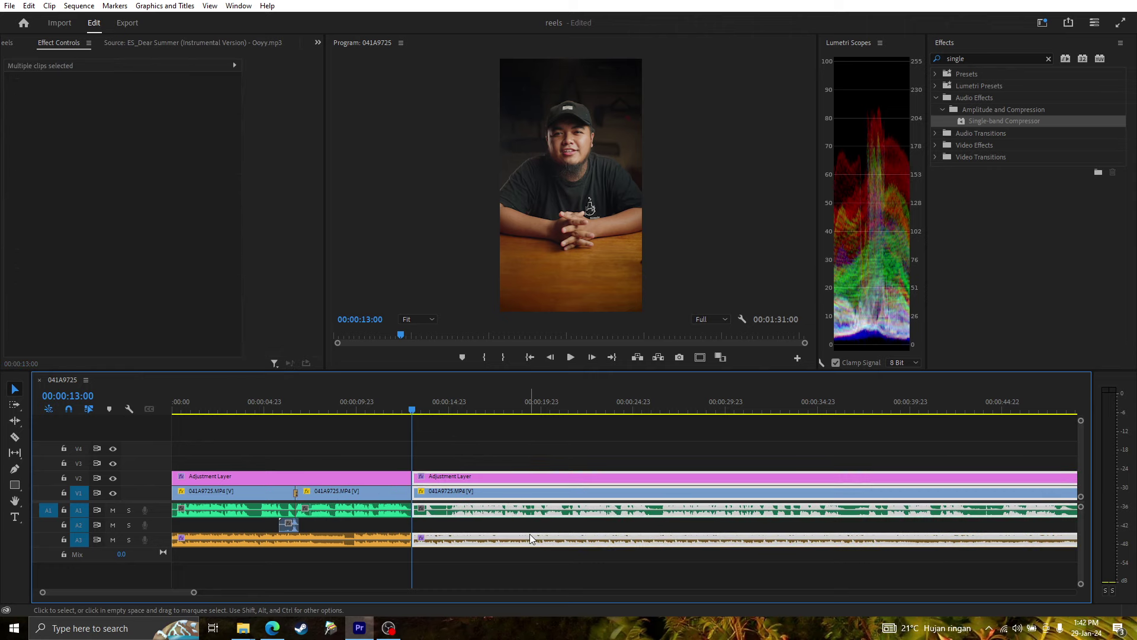
{"action": "key", "text": "Delete"}
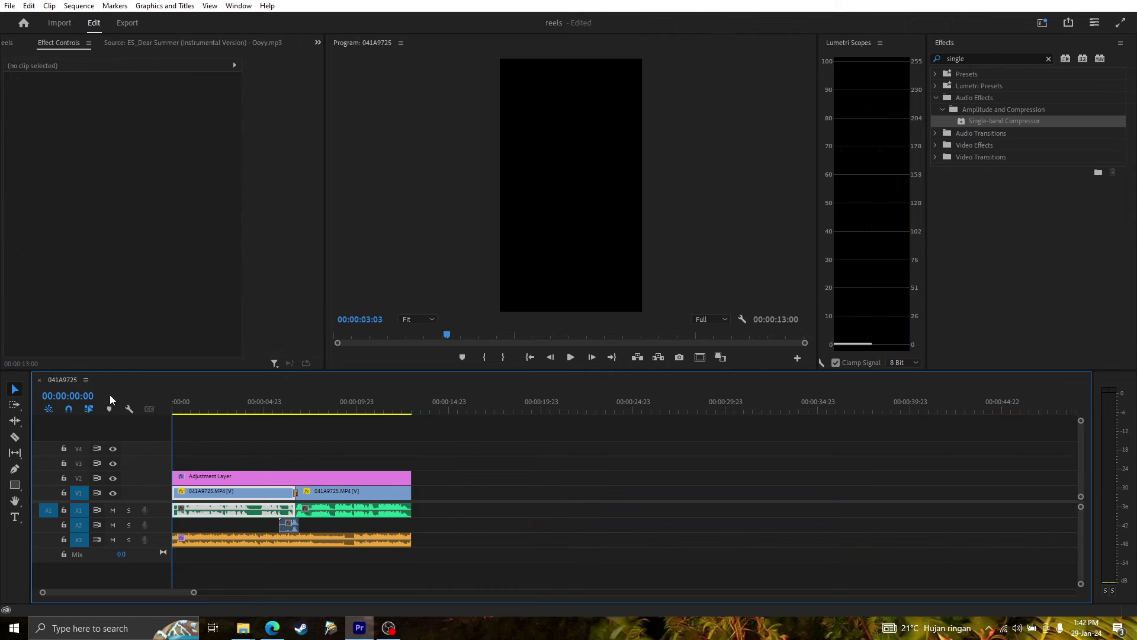
{"action": "key", "text": "Home"}
{"action": "left_click_drag", "start_coordinate": [193, 593], "coordinate": [127, 593]}
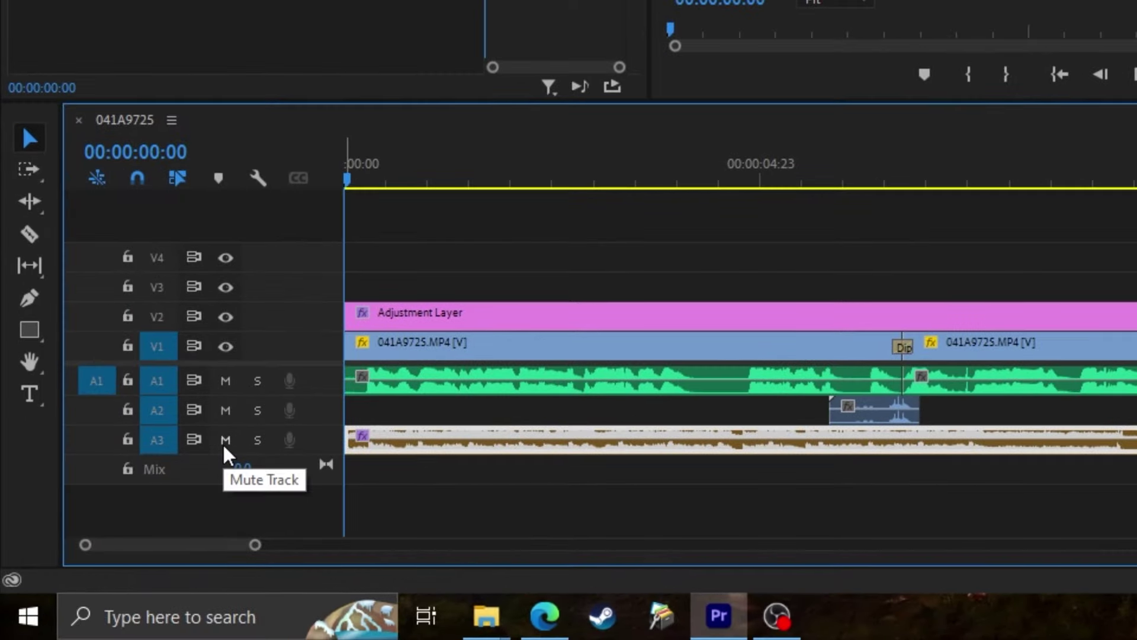
- Mute music track A3 and play the 13-second sequence with only dialogue audio
{"action": "left_click", "coordinate": [207, 456]}
{"action": "key", "text": "space"}
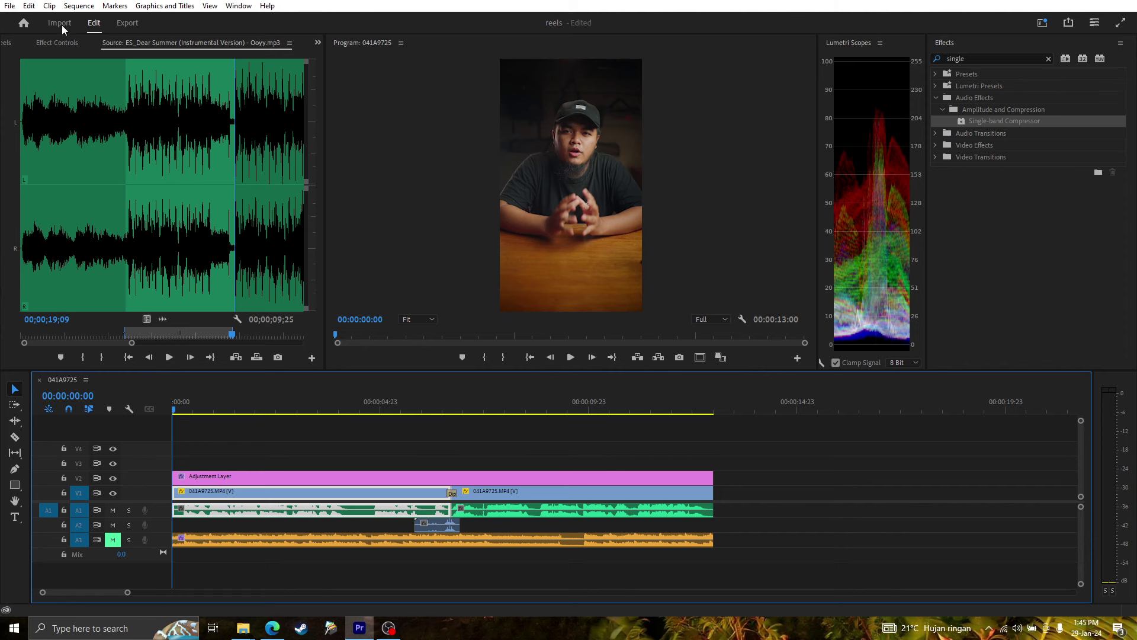
- Export the sequence via File > Export > Media as SUB.mp4 (H.264) into the Music folder
{"action": "left_click", "coordinate": [10, 6]}
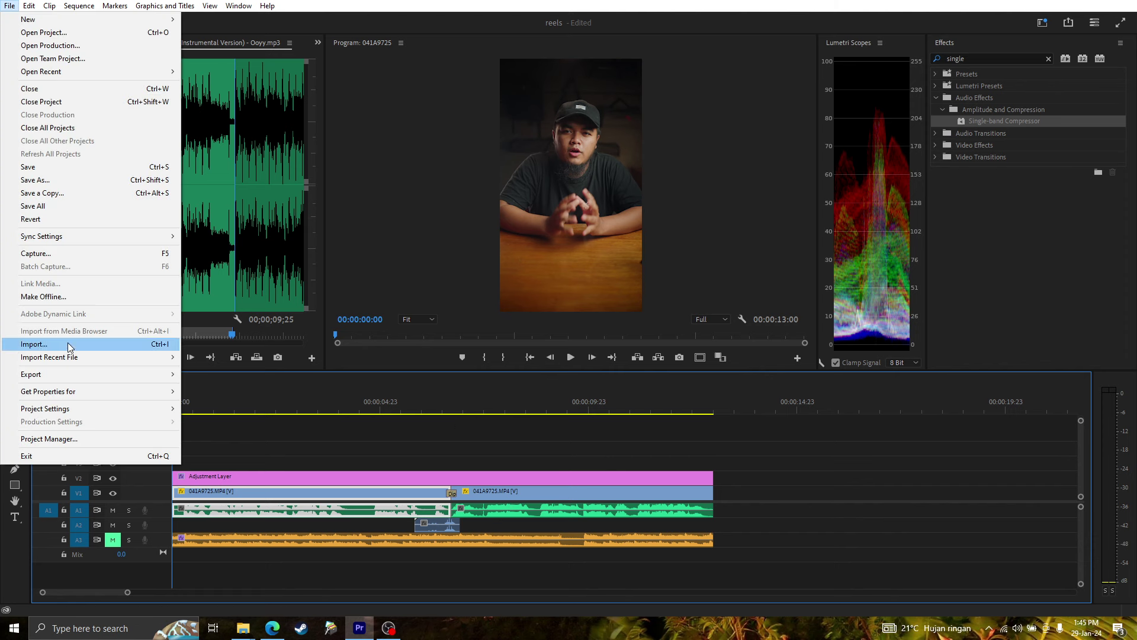
{"action": "mouse_move", "coordinate": [83, 379]}
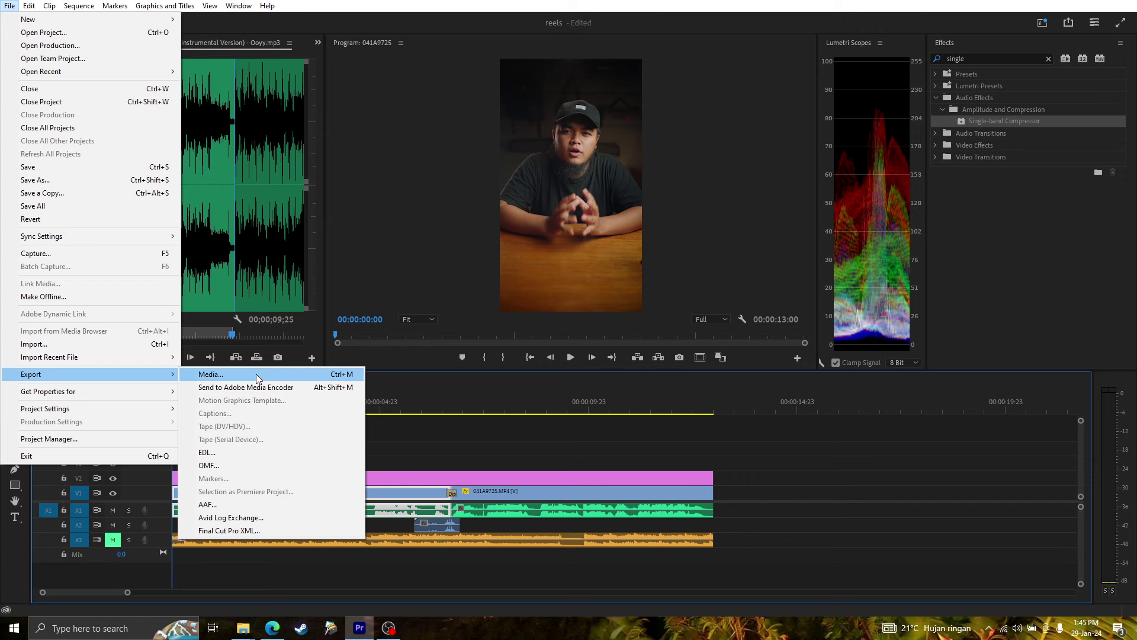
{"action": "left_click", "coordinate": [256, 374]}
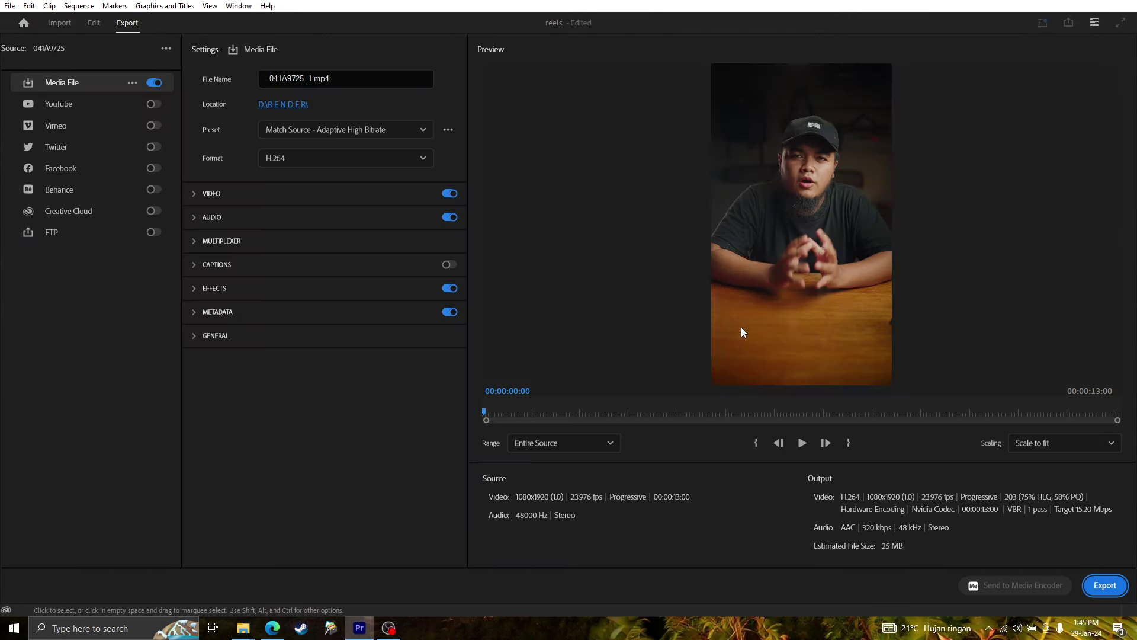
{"action": "double_click", "coordinate": [332, 79]}
{"action": "type", "text": "SUB"}
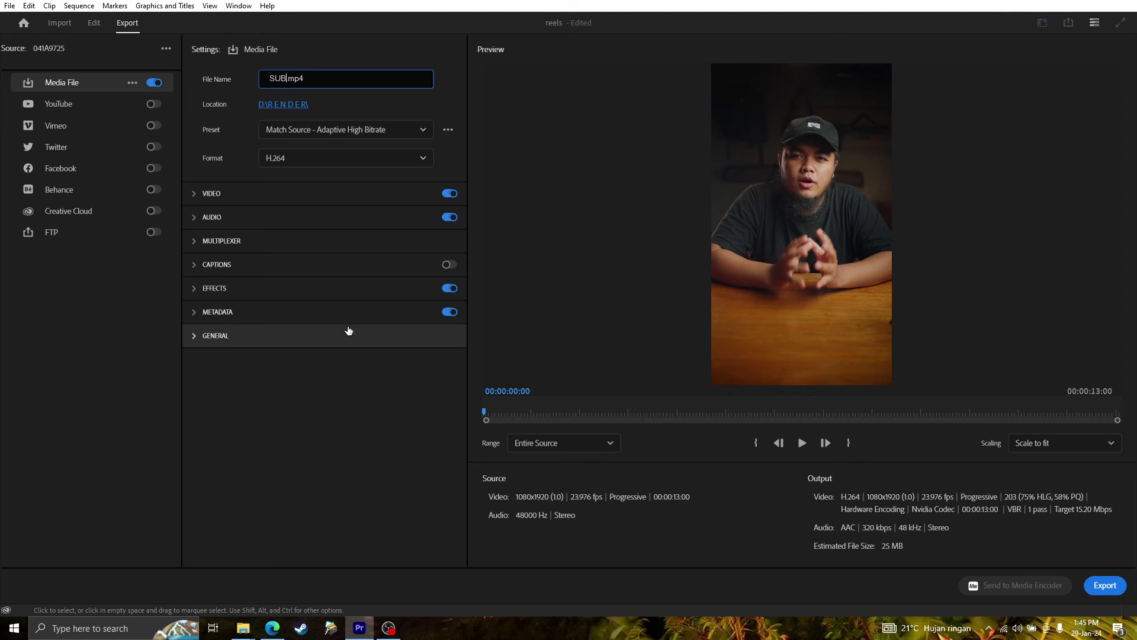
{"action": "left_click", "coordinate": [280, 104]}
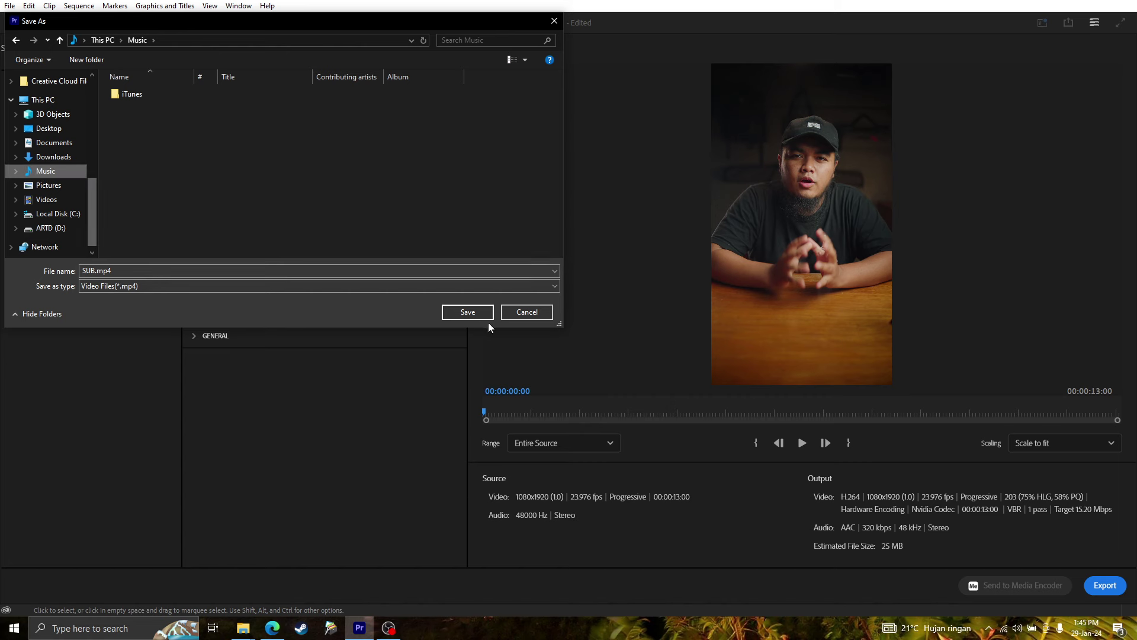
{"action": "left_click", "coordinate": [468, 312]}
{"action": "left_click", "coordinate": [1105, 584]}
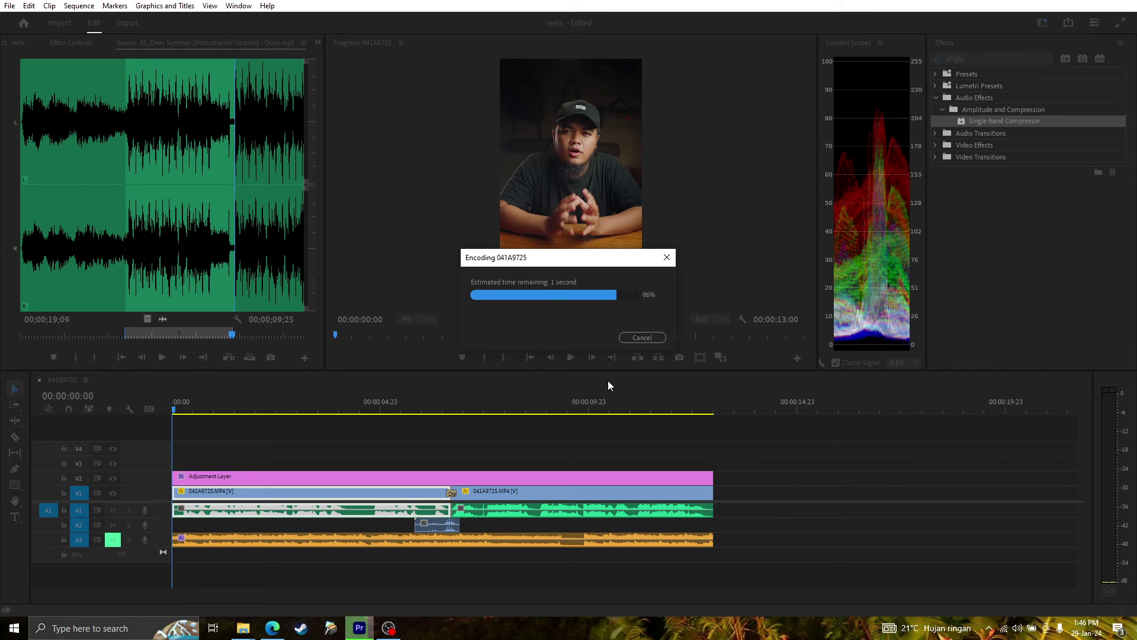
- Launch CapCut from Windows search, dismiss the update notice, and start a new project
{"action": "key", "text": "super+s"}
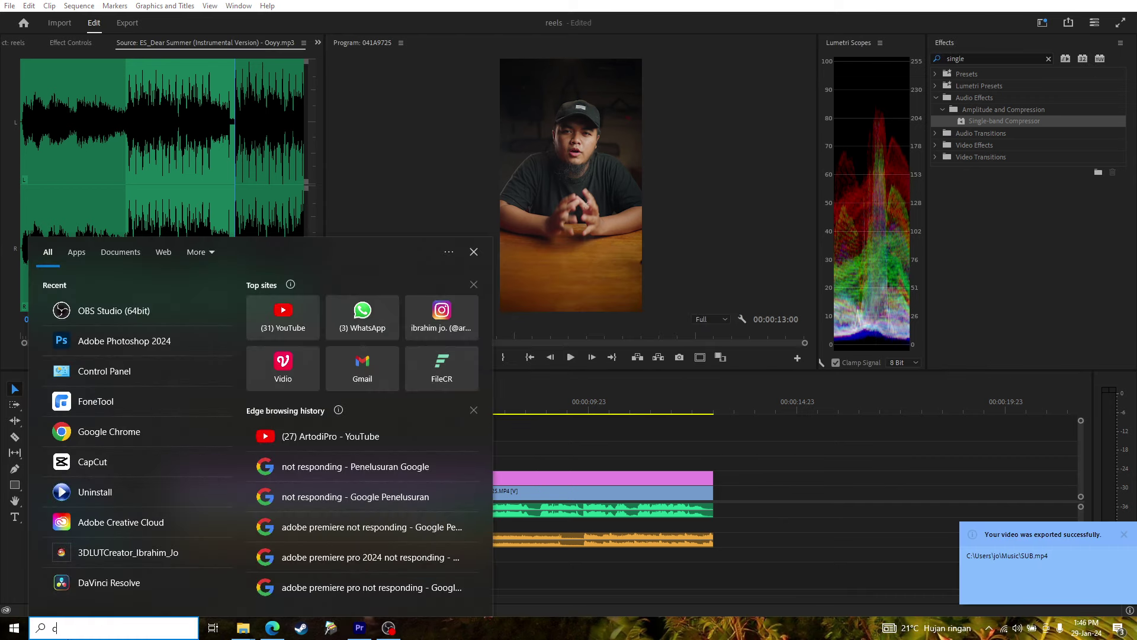
{"action": "type", "text": "capcut"}
{"action": "left_click", "coordinate": [158, 304]}
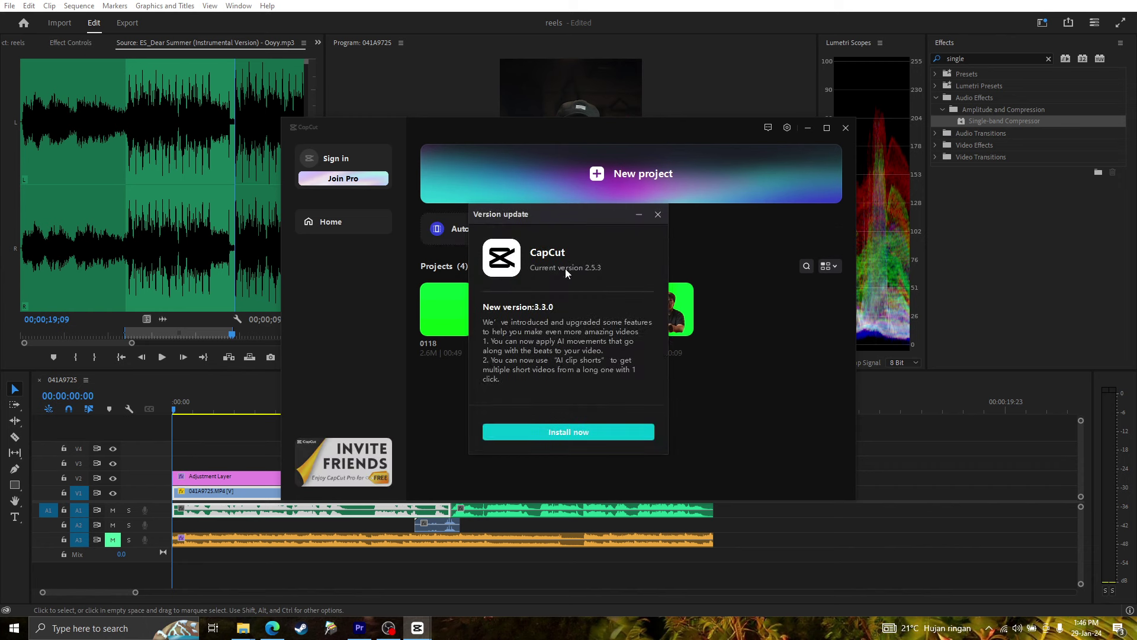
{"action": "left_click", "coordinate": [658, 214]}
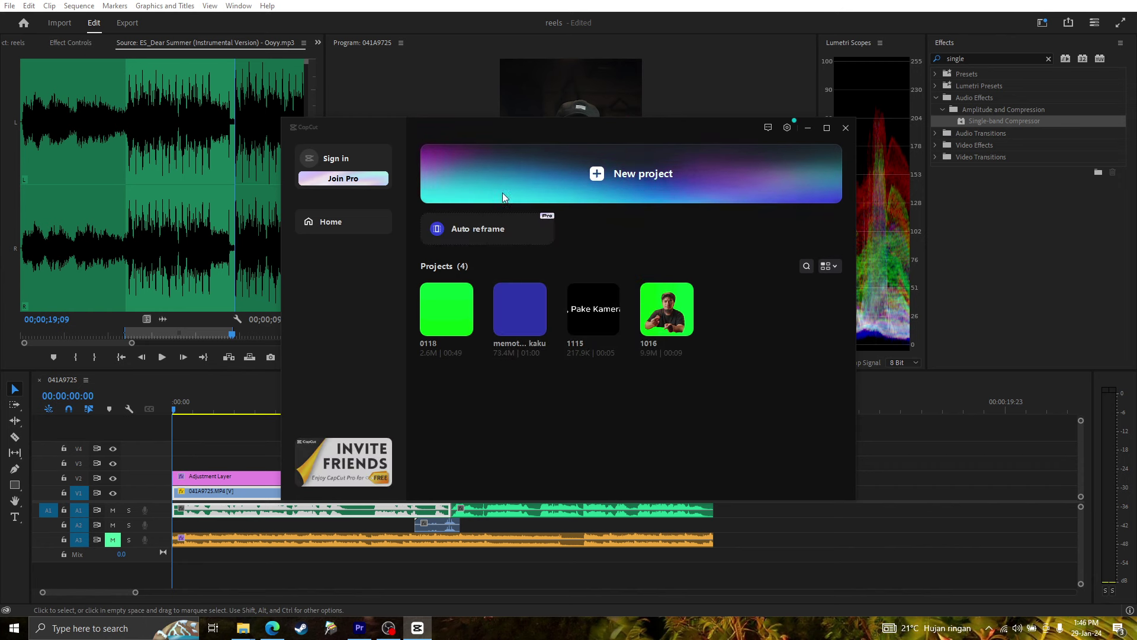
{"action": "left_click", "coordinate": [571, 177]}
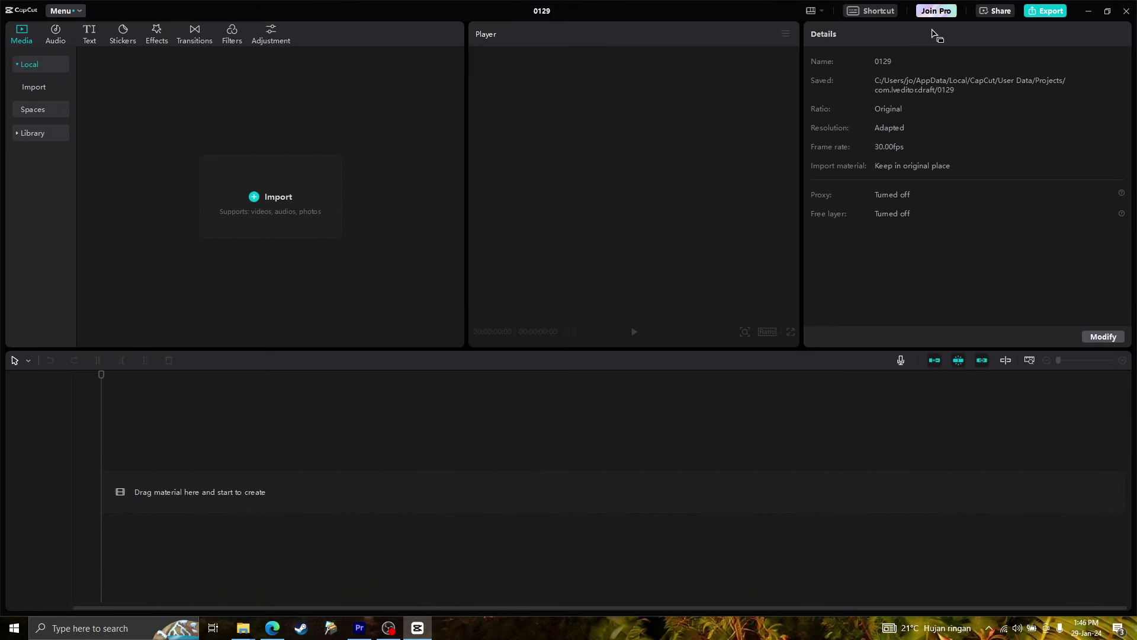
- Drag SUB.mp4 from the Music folder in File Explorer into CapCut's media panel
{"action": "mouse_move", "coordinate": [249, 633]}
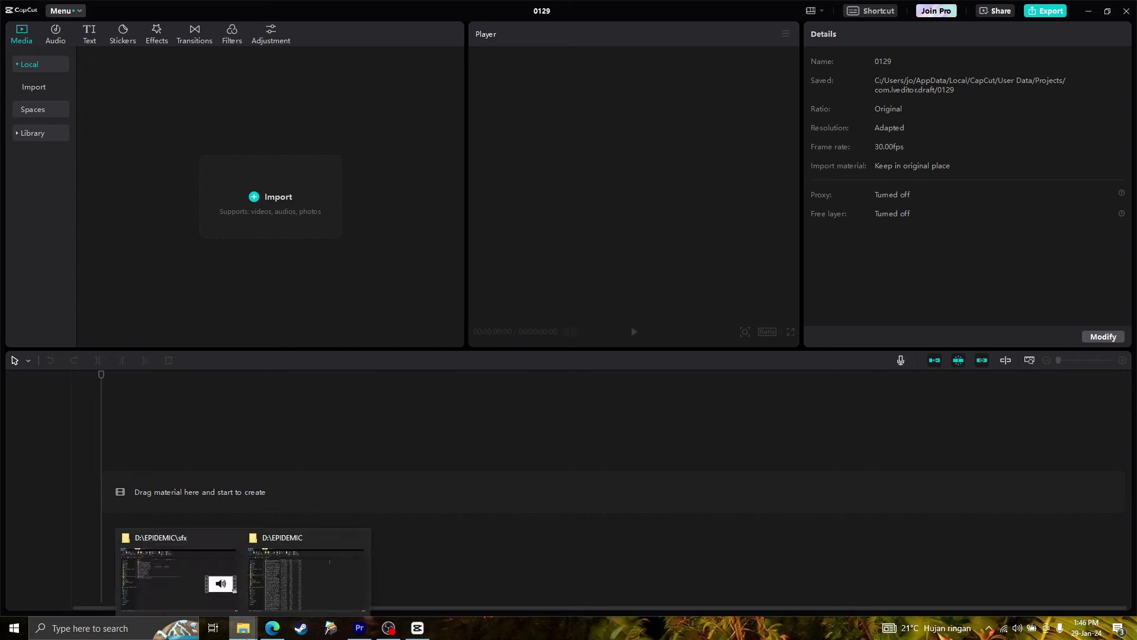
{"action": "left_click", "coordinate": [178, 571]}
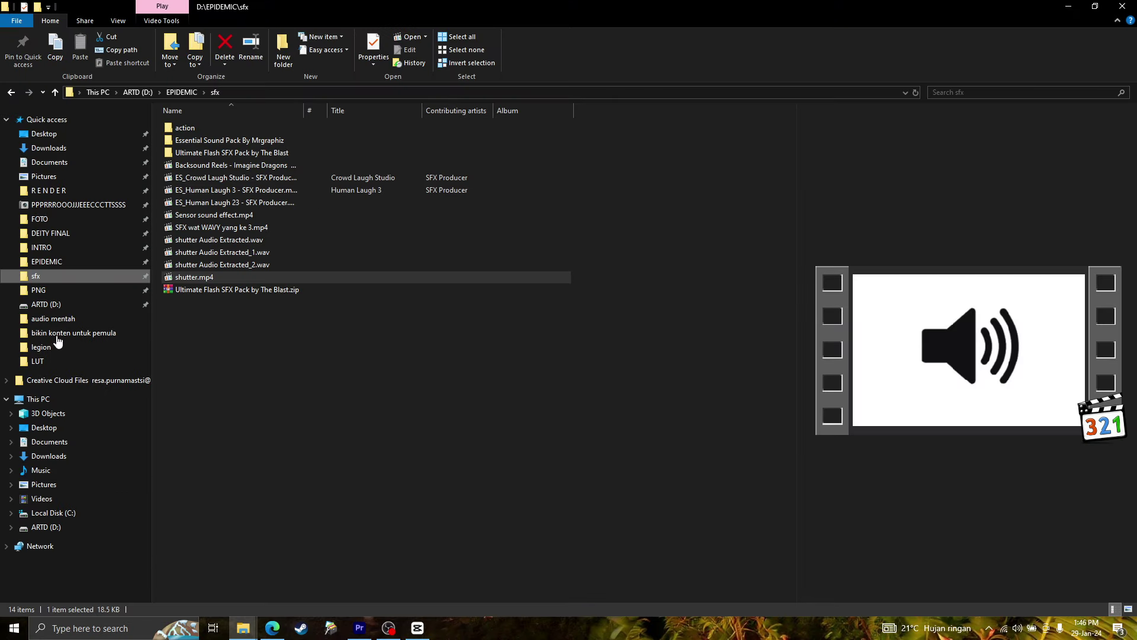
{"action": "left_click", "coordinate": [36, 471]}
{"action": "left_click_drag", "start_coordinate": [178, 153], "coordinate": [414, 603]}
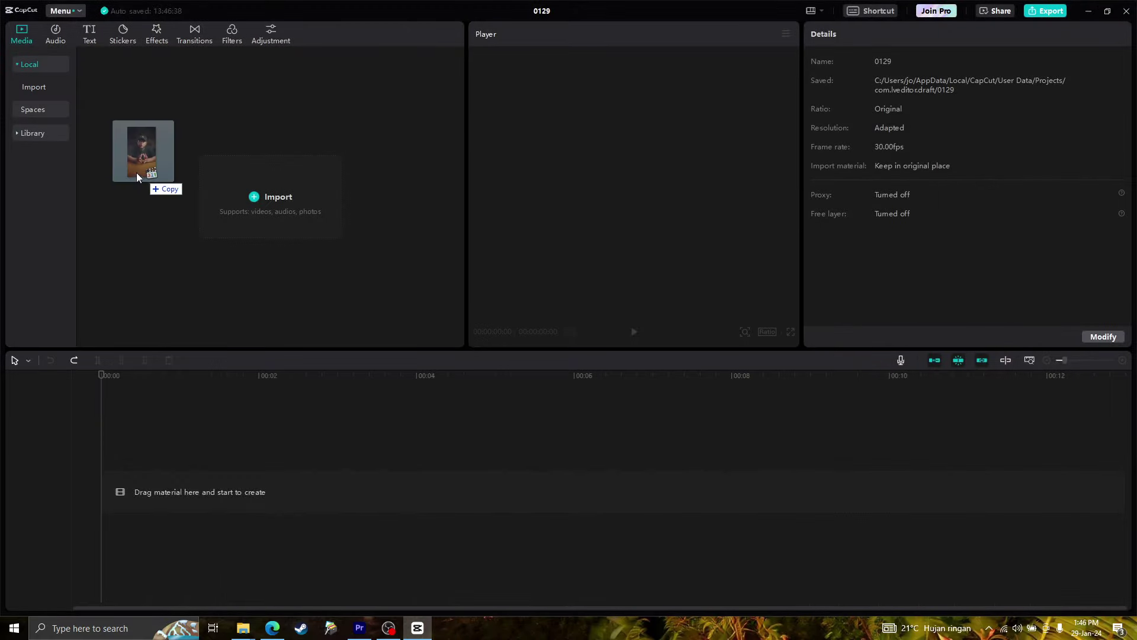
{"action": "left_click_drag", "start_coordinate": [424, 635], "coordinate": [137, 175]}
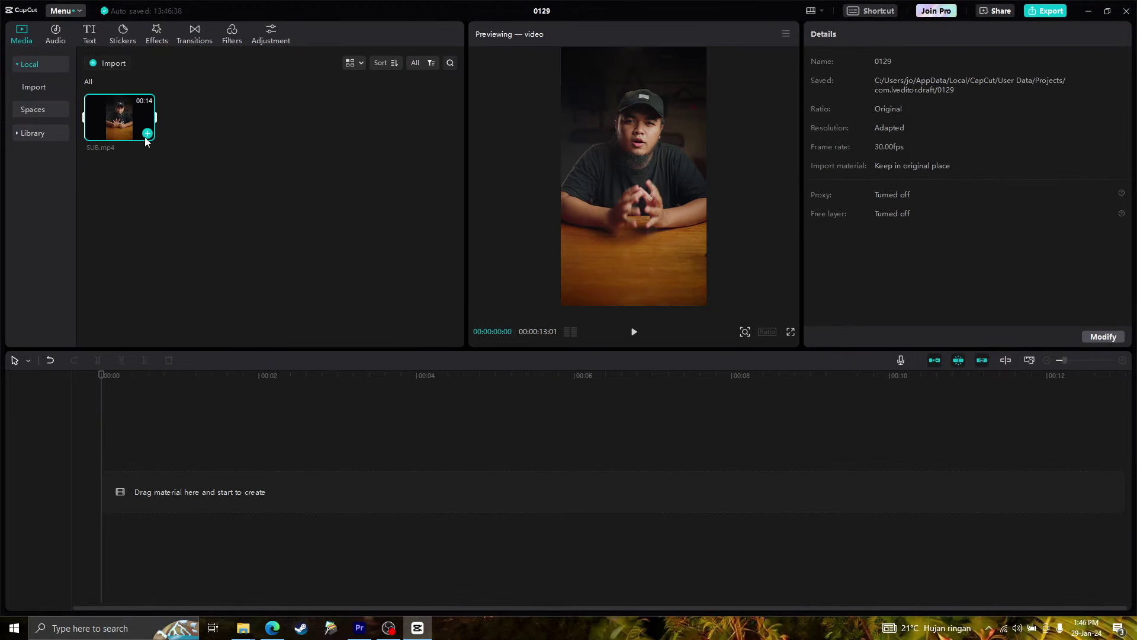
- Place SUB.mp4 on the timeline and generate Indonesian auto captions from its speech
{"action": "left_click_drag", "start_coordinate": [125, 118], "coordinate": [120, 498]}
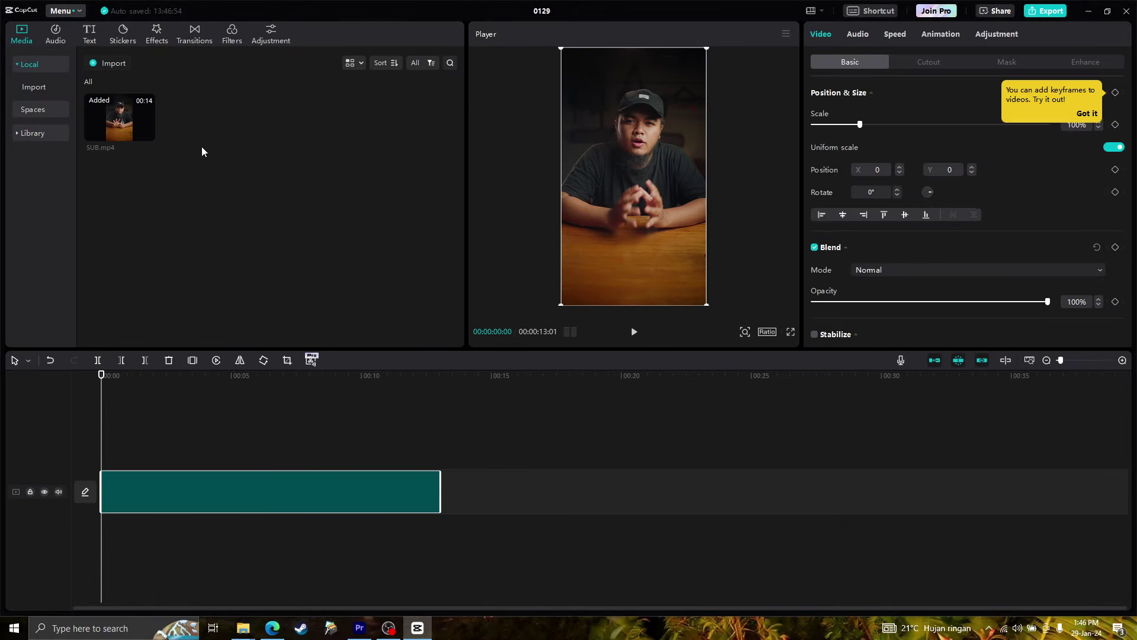
{"action": "left_click", "coordinate": [88, 33]}
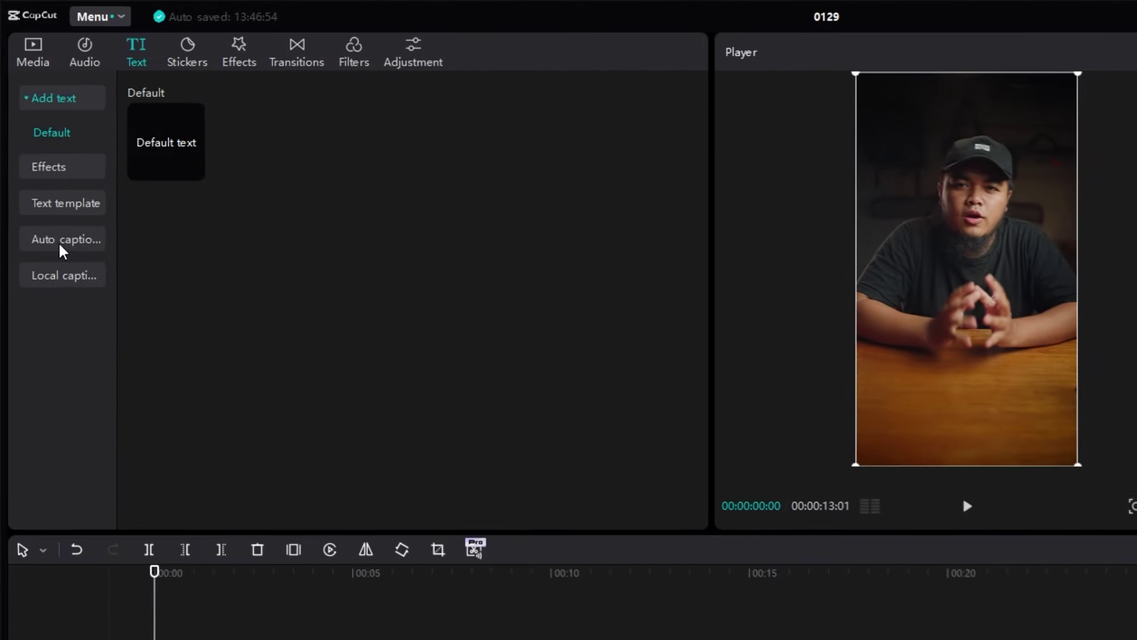
{"action": "left_click", "coordinate": [60, 245]}
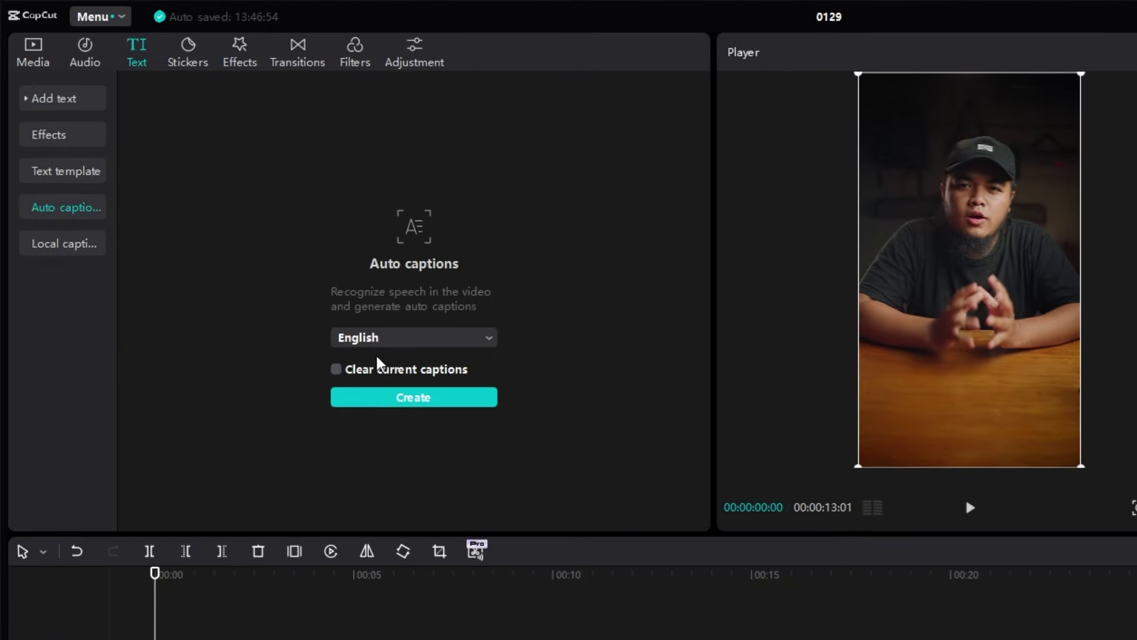
{"action": "left_click", "coordinate": [407, 339]}
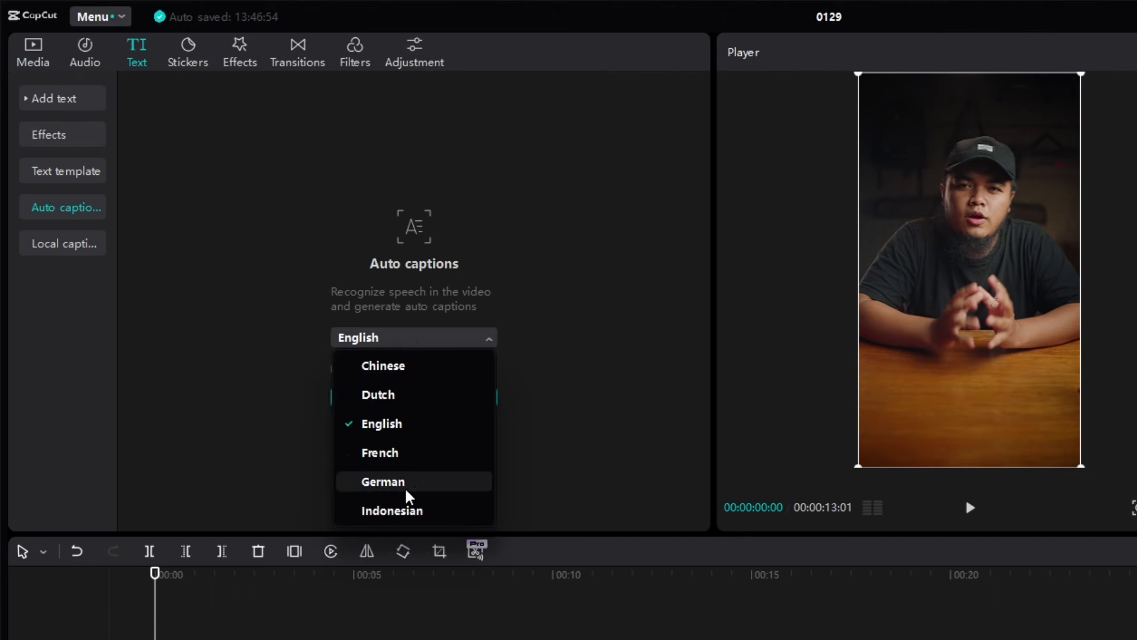
{"action": "left_click", "coordinate": [403, 512]}
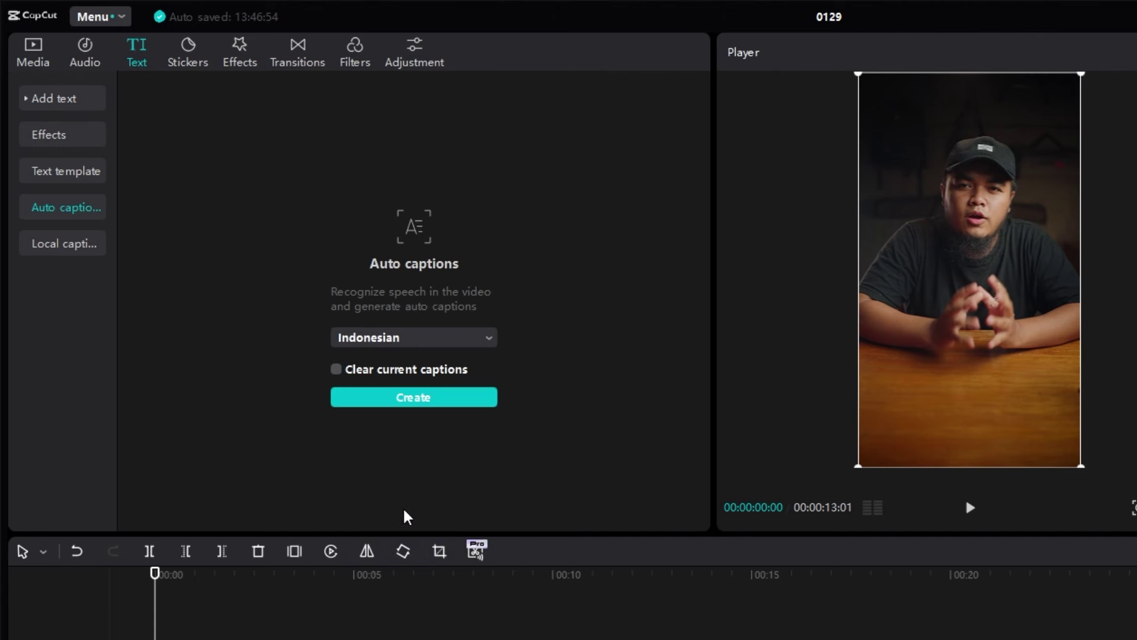
{"action": "left_click", "coordinate": [414, 401]}
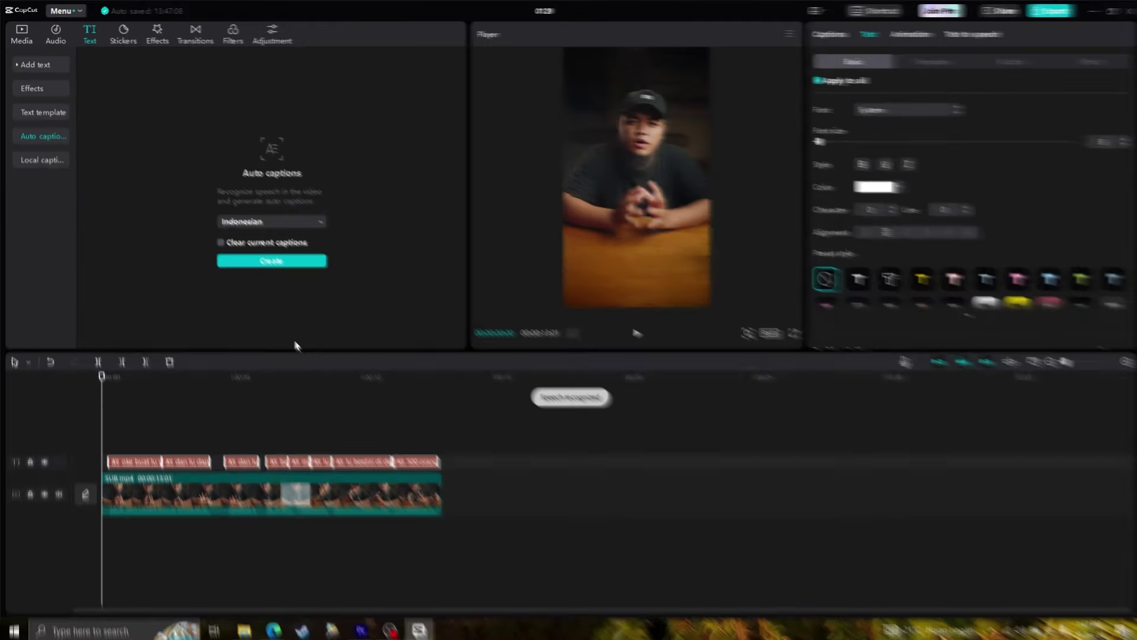
{"action": "left_click_drag", "start_coordinate": [100, 403], "coordinate": [123, 403]}
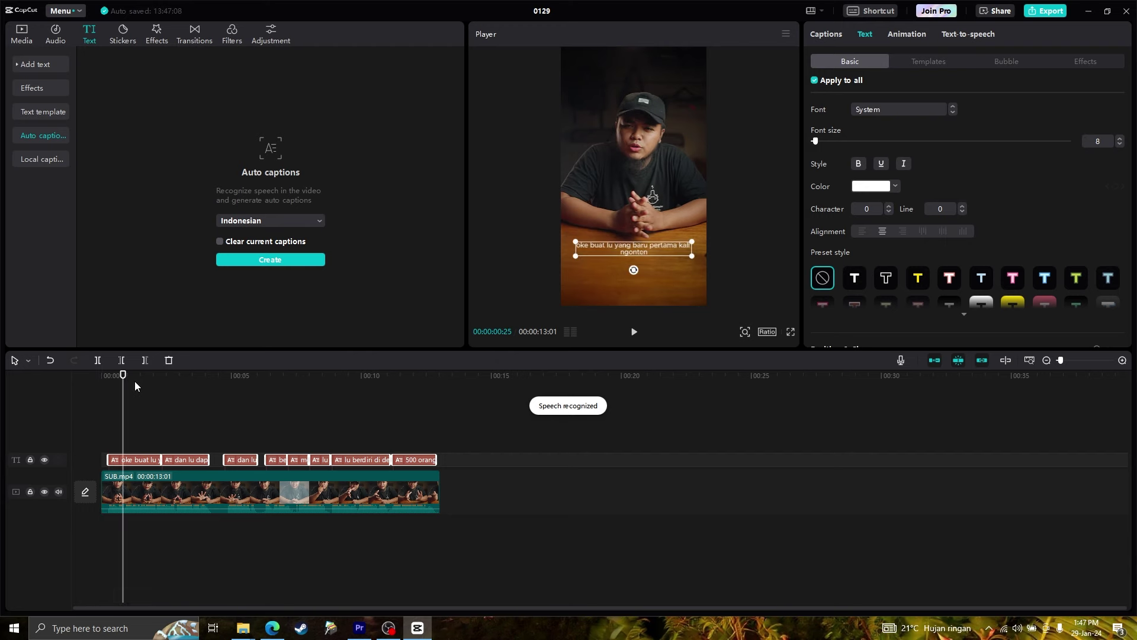
- Play through the Indonesian captions, then select the 'lu berdiri di depan 500 orang' caption's font settings
{"action": "key", "text": "space"}
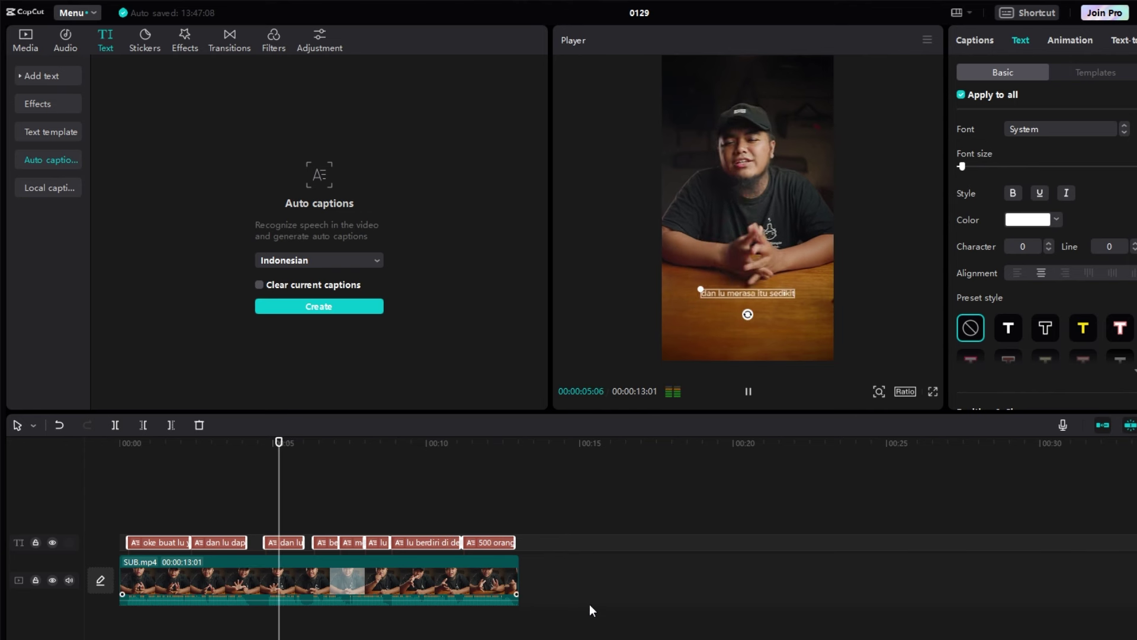
{"action": "left_click", "coordinate": [650, 585]}
{"action": "left_click_drag", "start_coordinate": [451, 441], "coordinate": [424, 444]}
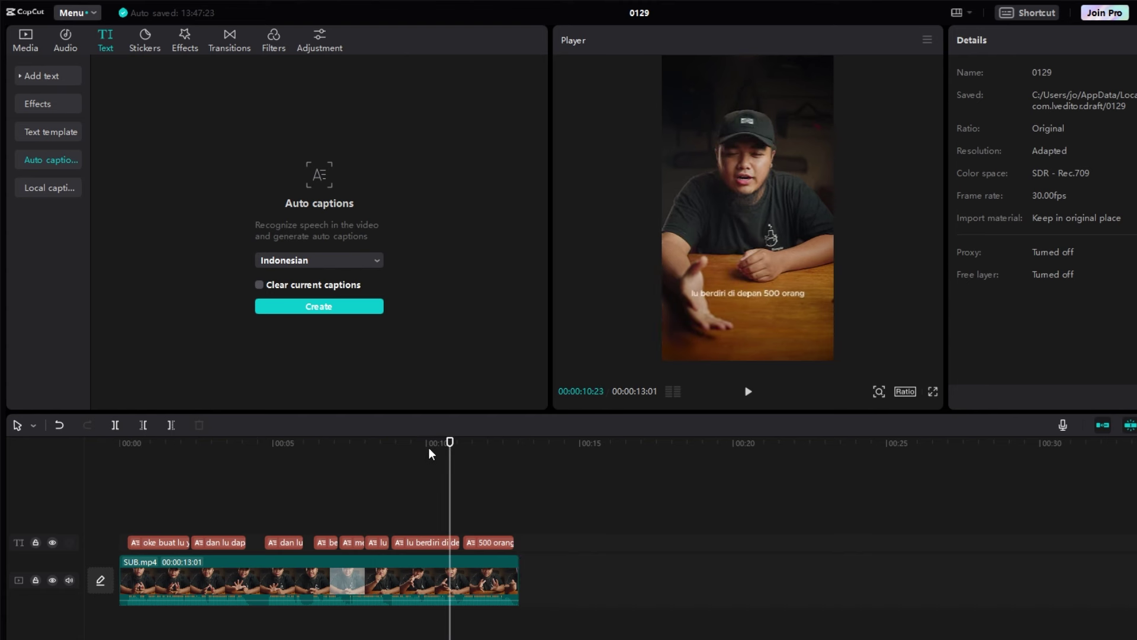
{"action": "left_click", "coordinate": [432, 543]}
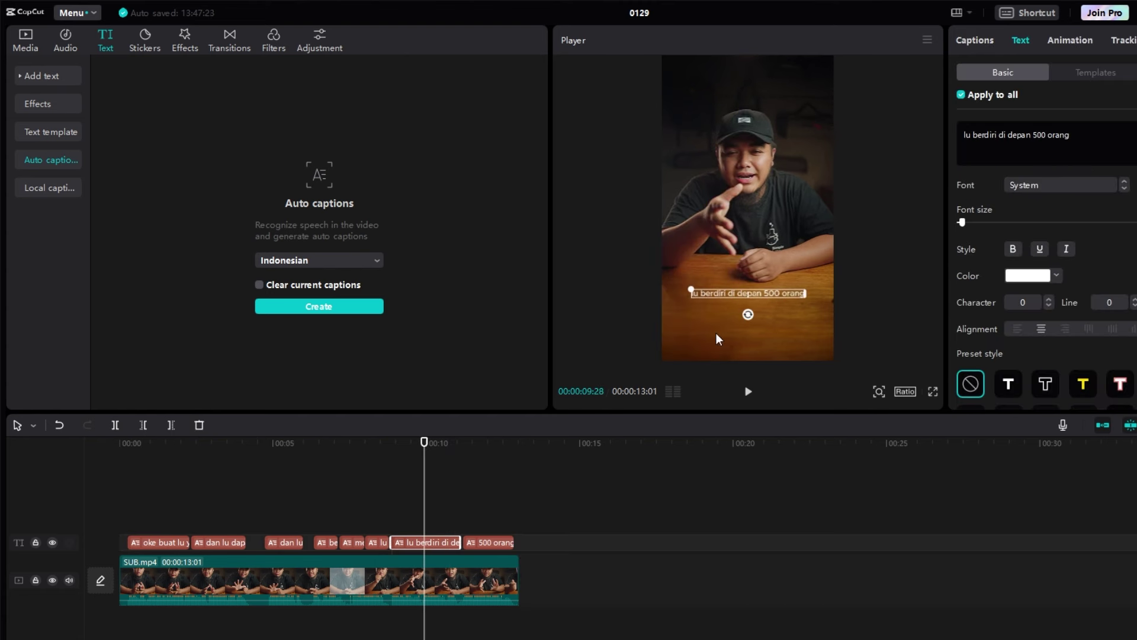
{"action": "left_click", "coordinate": [1124, 186]}
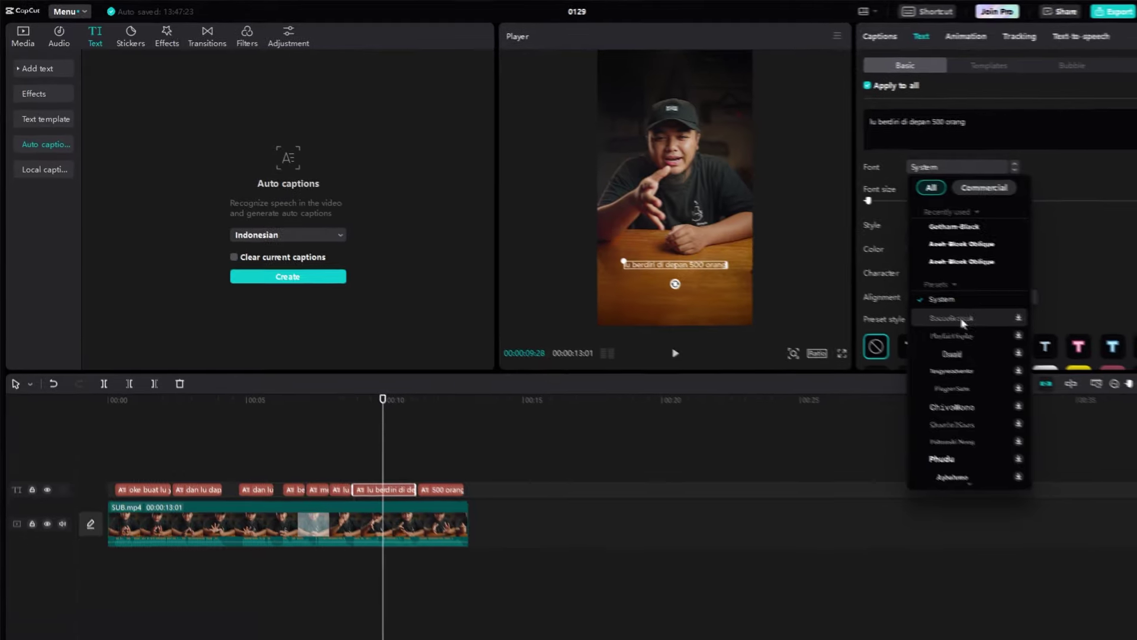
- Set the caption font to Gotham-Black for all captions
{"action": "scroll", "coordinate": [1063, 363], "scroll_direction": "down", "scroll_amount": 3}
{"action": "scroll", "coordinate": [922, 307], "scroll_direction": "down", "scroll_amount": 3}
{"action": "scroll", "coordinate": [922, 306], "scroll_direction": "down", "scroll_amount": 2}
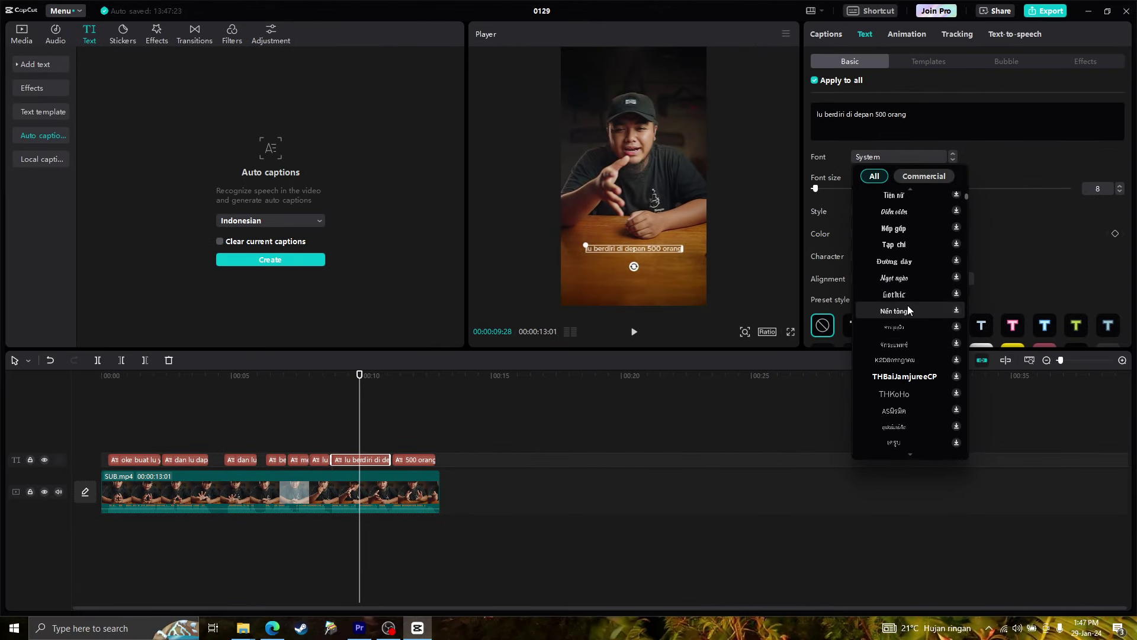
{"action": "scroll", "coordinate": [891, 296], "scroll_direction": "up", "scroll_amount": 10}
{"action": "left_click", "coordinate": [886, 231]}
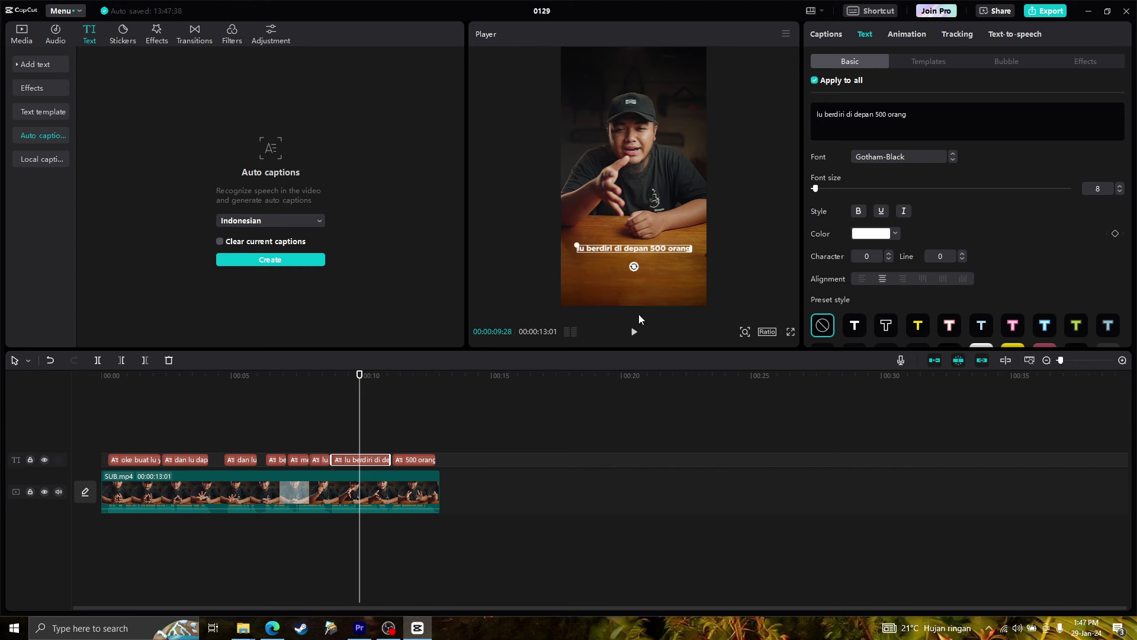
- Move the captions up to the top of the frame
{"action": "left_click", "coordinate": [414, 461]}
{"action": "left_click", "coordinate": [413, 377]}
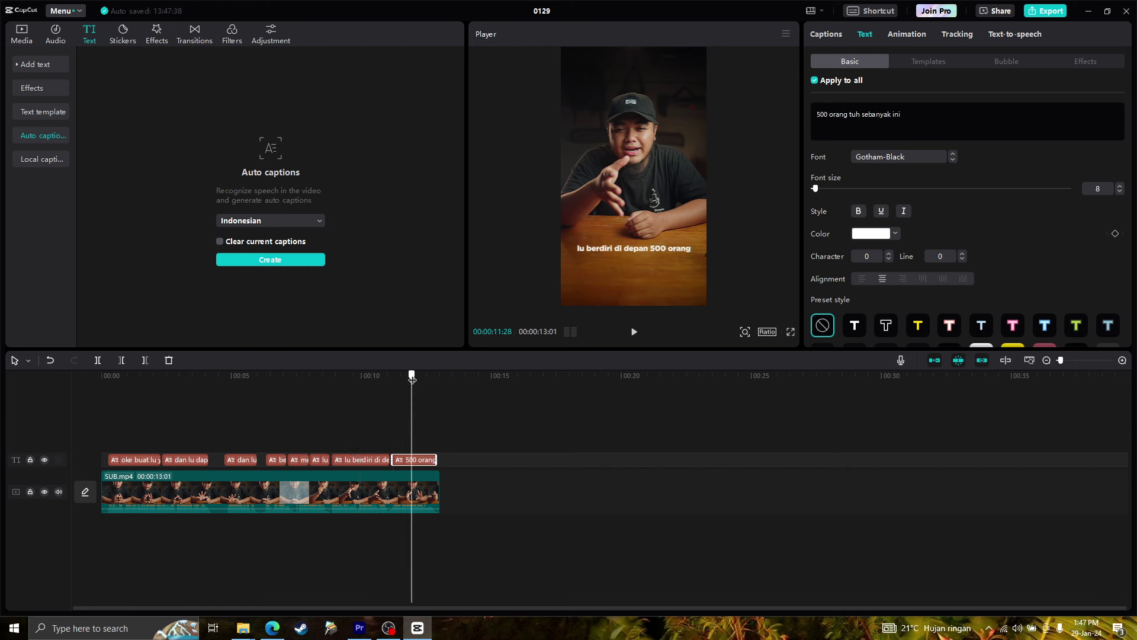
{"action": "left_click_drag", "start_coordinate": [649, 253], "coordinate": [650, 85]}
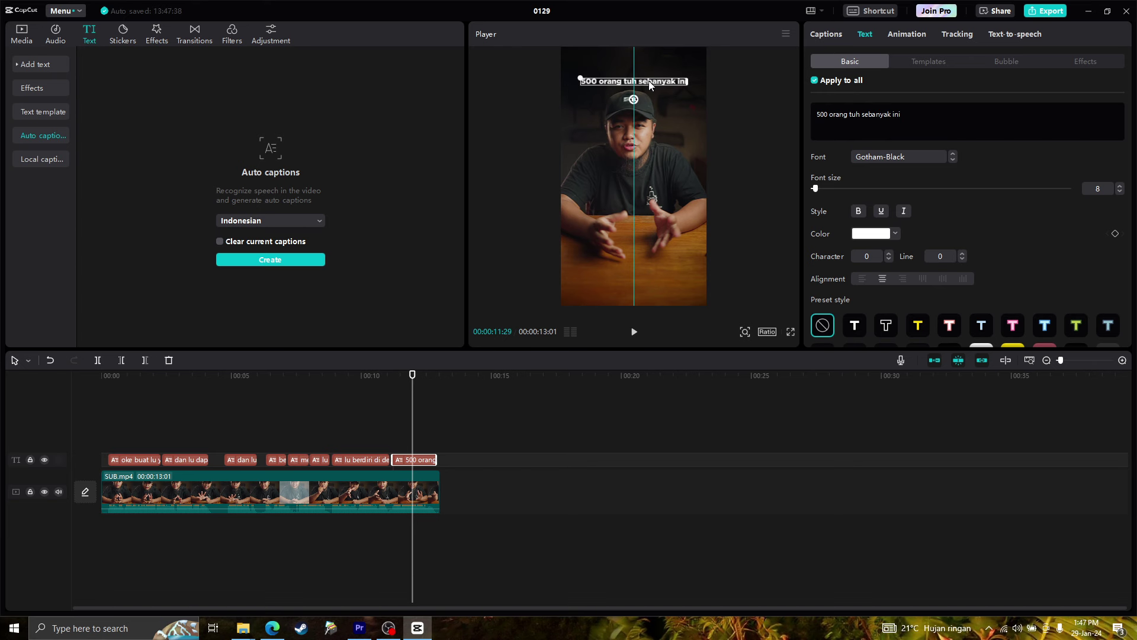
{"action": "left_click", "coordinate": [467, 519]}
- Color the captions yellow (FFDE00)
{"action": "left_click", "coordinate": [362, 374]}
{"action": "left_click", "coordinate": [79, 389]}
{"action": "left_click_drag", "start_coordinate": [79, 389], "coordinate": [302, 391]}
{"action": "left_click", "coordinate": [305, 461]}
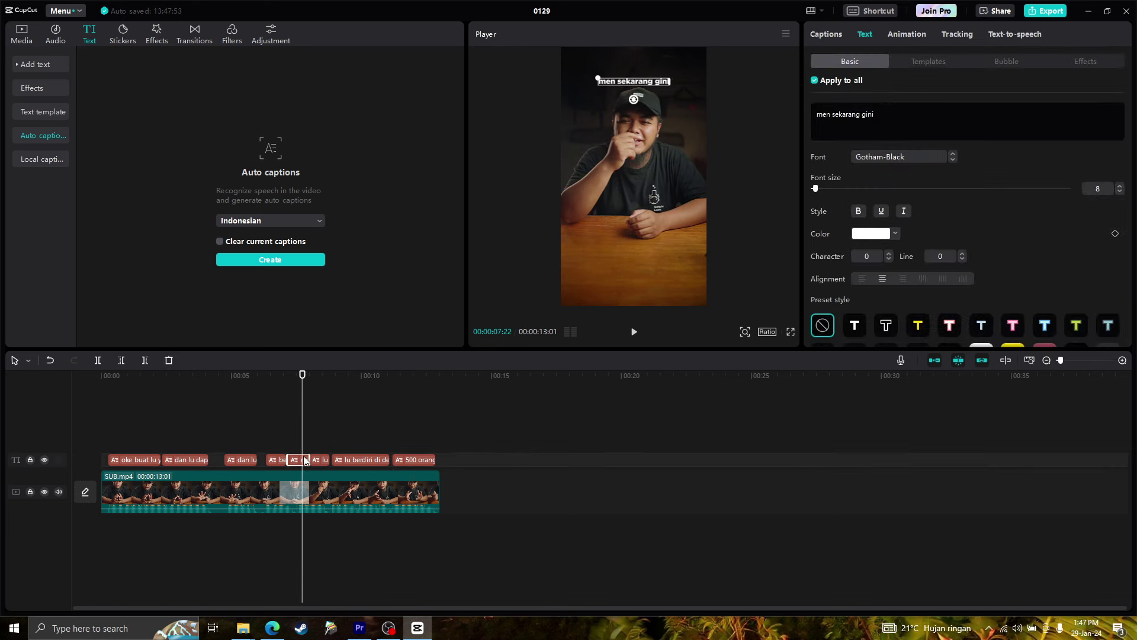
{"action": "left_click", "coordinate": [870, 238]}
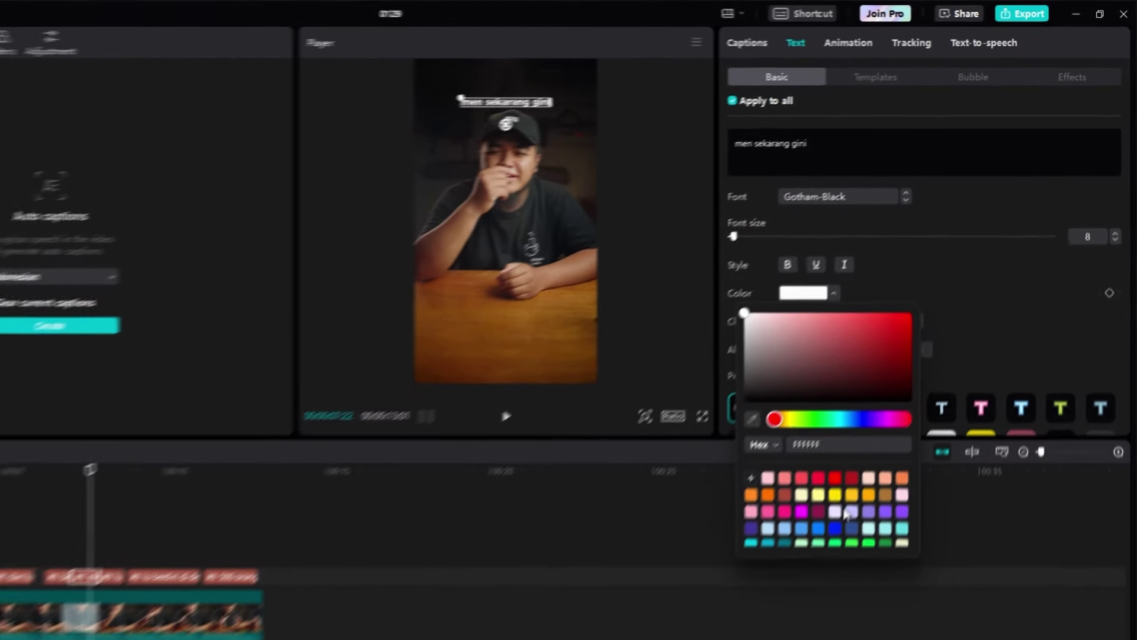
{"action": "left_click", "coordinate": [898, 395]}
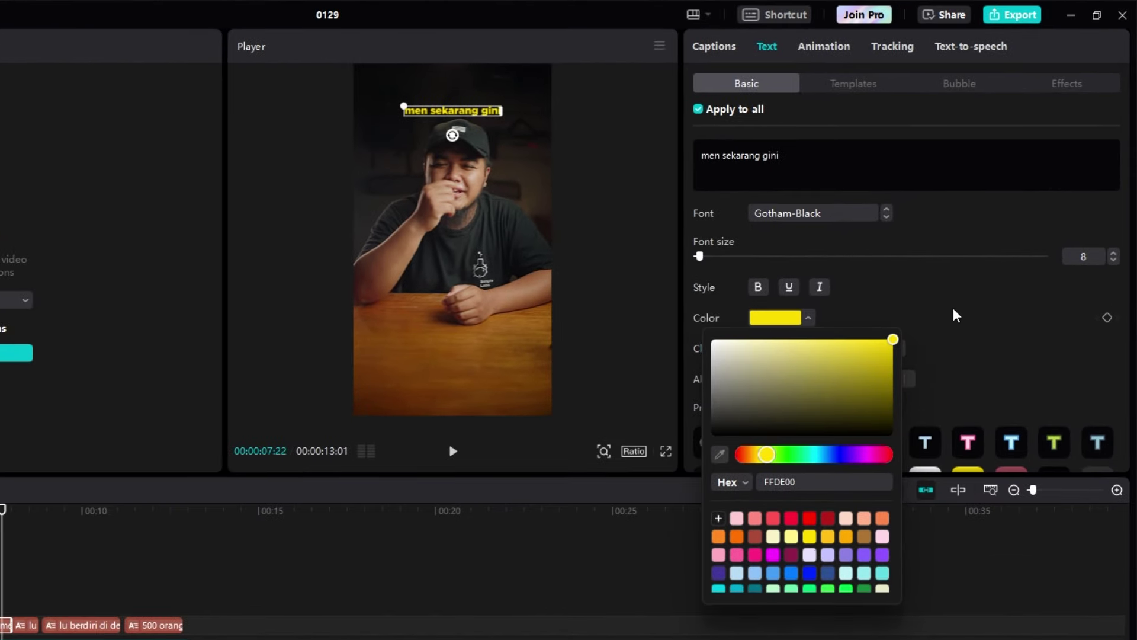
{"action": "left_click", "coordinate": [958, 314]}
- Add an 80% drop shadow to the captions and play the video to check the styling
{"action": "scroll", "coordinate": [968, 313], "scroll_direction": "down", "scroll_amount": 5}
{"action": "scroll", "coordinate": [938, 332], "scroll_direction": "down", "scroll_amount": 2}
{"action": "scroll", "coordinate": [935, 353], "scroll_direction": "down", "scroll_amount": 1}
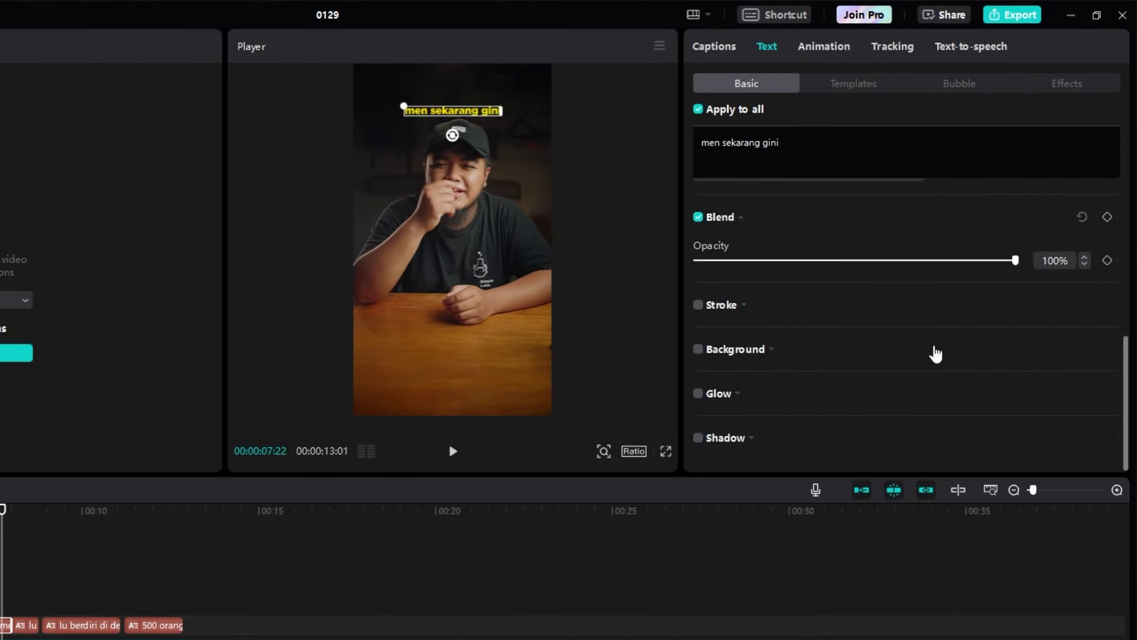
{"action": "left_click", "coordinate": [698, 437]}
{"action": "scroll", "coordinate": [838, 407], "scroll_direction": "down", "scroll_amount": 2}
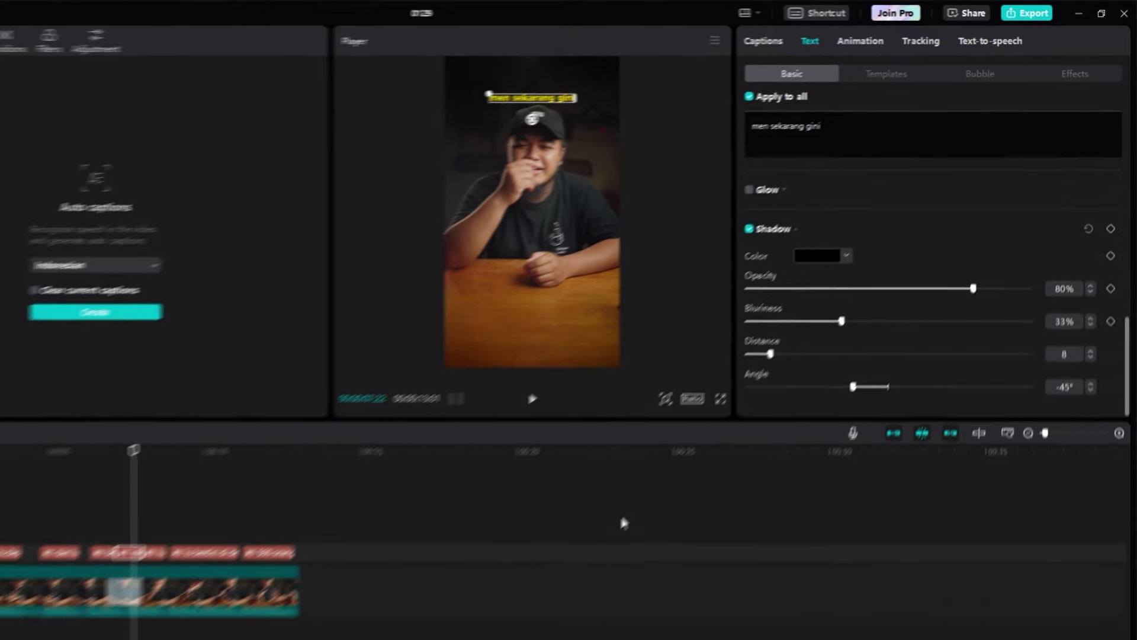
{"action": "left_click", "coordinate": [516, 543]}
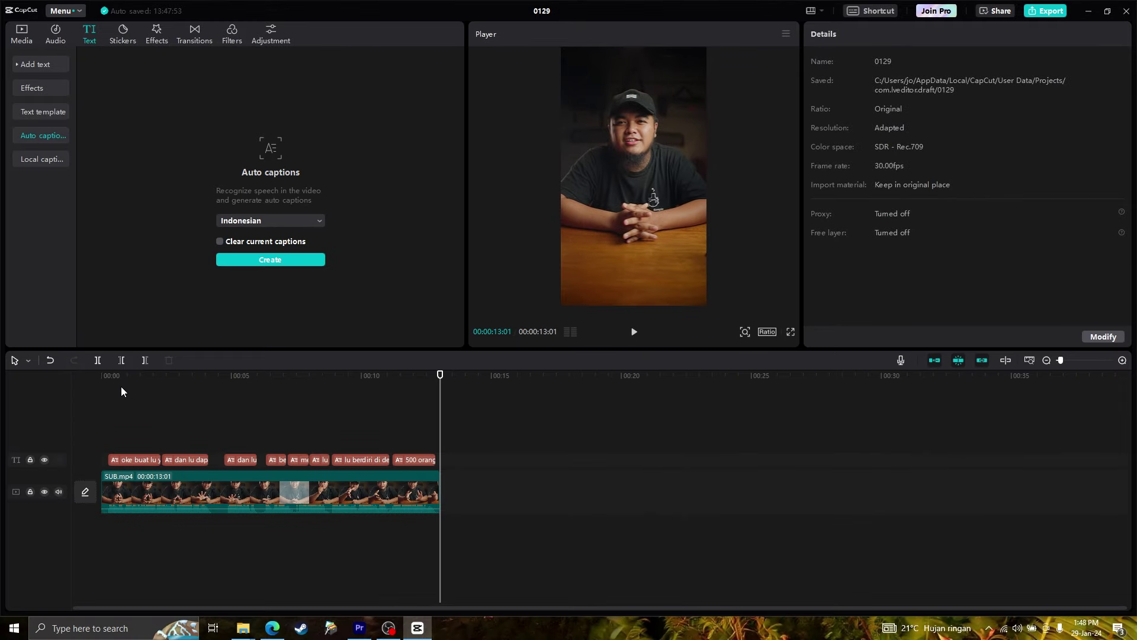
{"action": "left_click", "coordinate": [109, 378]}
{"action": "key", "text": "space"}
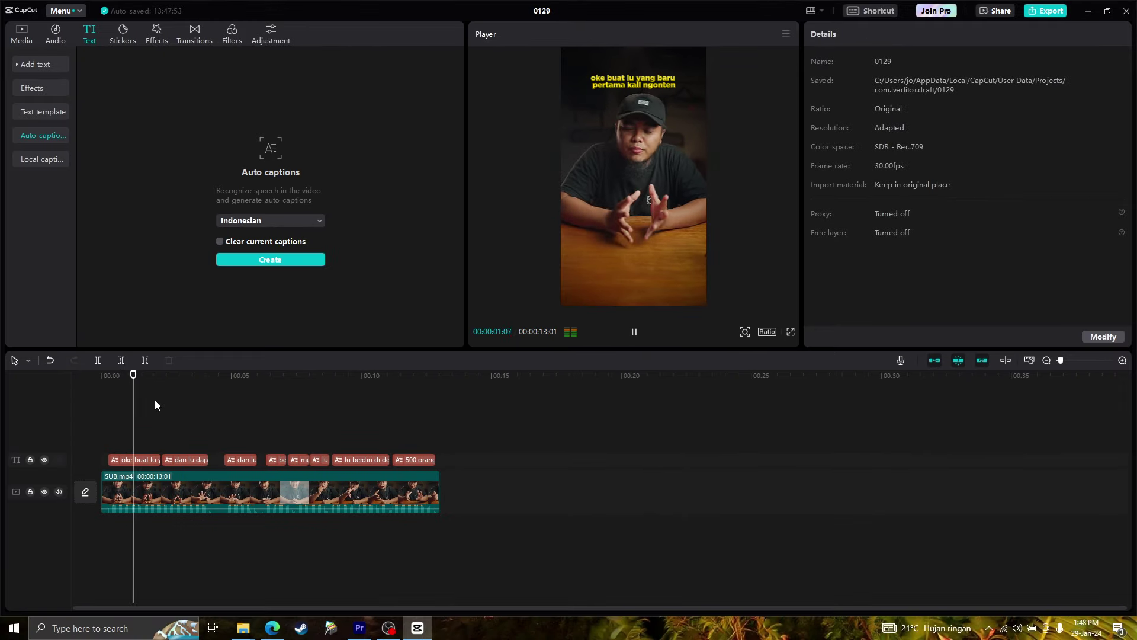
{"action": "key", "text": "space"}
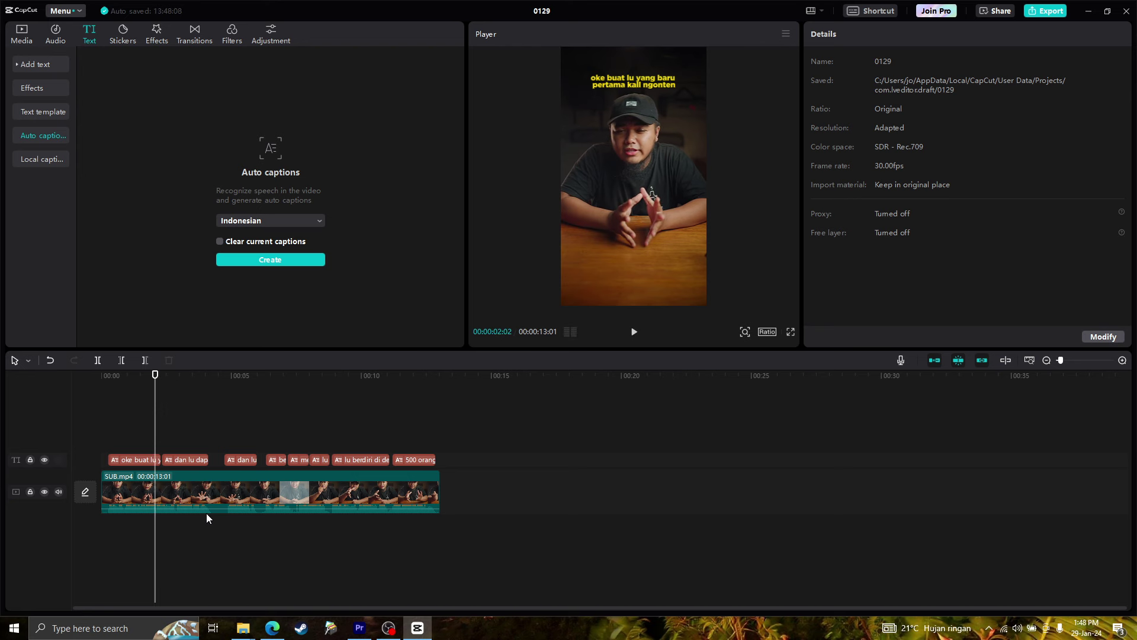
- Add the green download.png above SUB.mp4, spanning from 00:00 to the video's end
{"action": "left_click", "coordinate": [415, 629]}
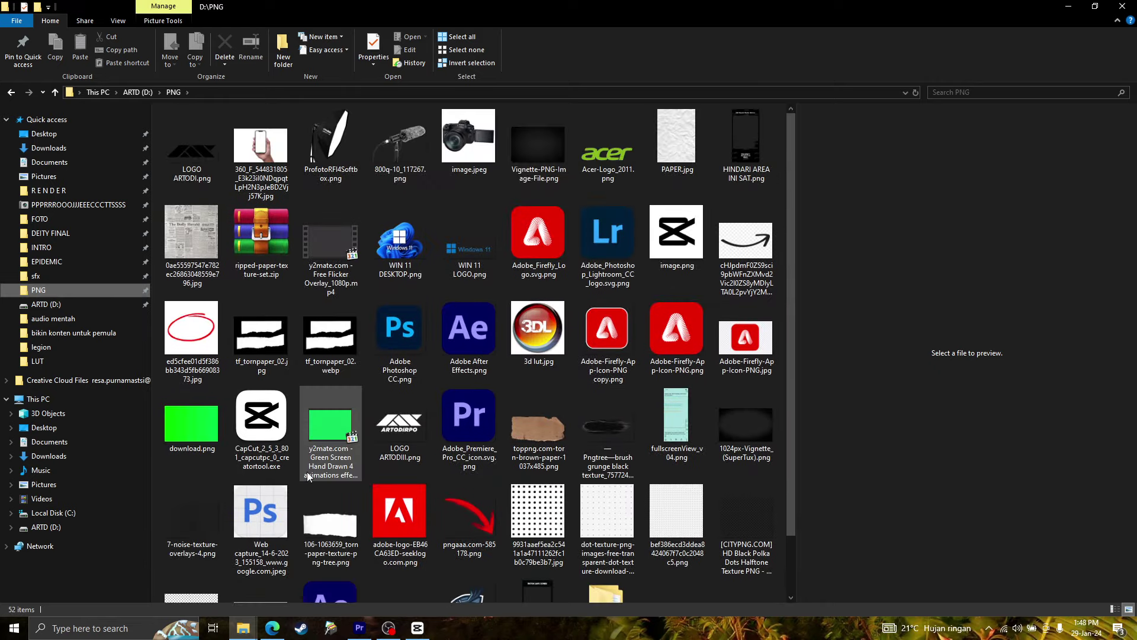
{"action": "mouse_move", "coordinate": [191, 355]}
{"action": "left_mouse_down"}
{"action": "mouse_move", "coordinate": [370, 599]}
{"action": "mouse_move", "coordinate": [173, 176]}
{"action": "left_mouse_up"}
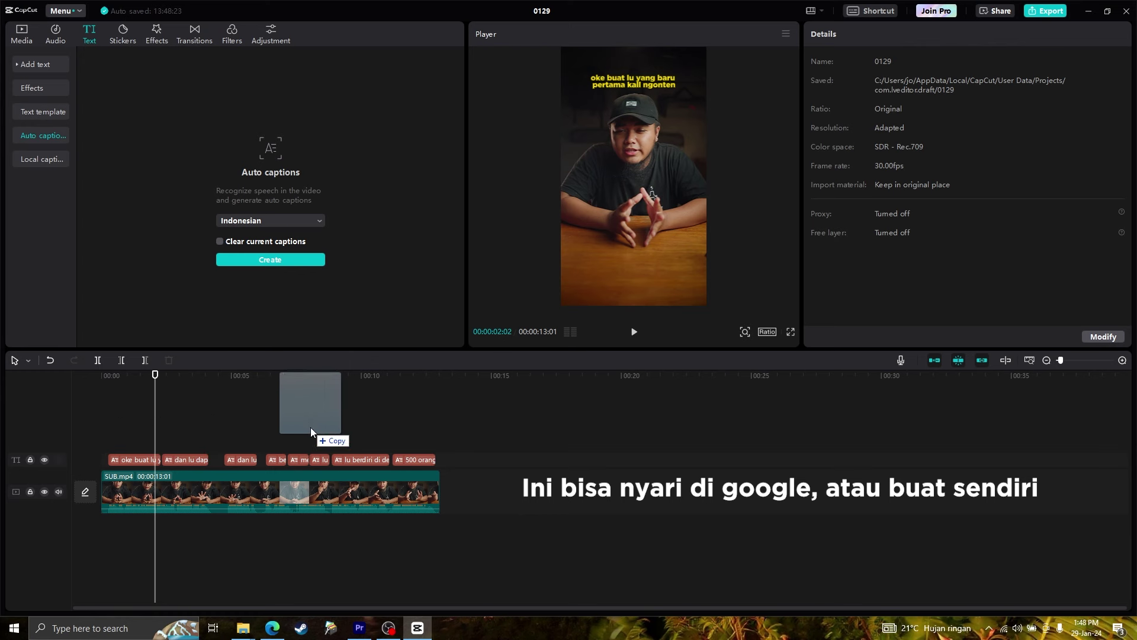
{"action": "left_click_drag", "start_coordinate": [173, 177], "coordinate": [310, 427]}
{"action": "left_click_drag", "start_coordinate": [206, 455], "coordinate": [152, 454]}
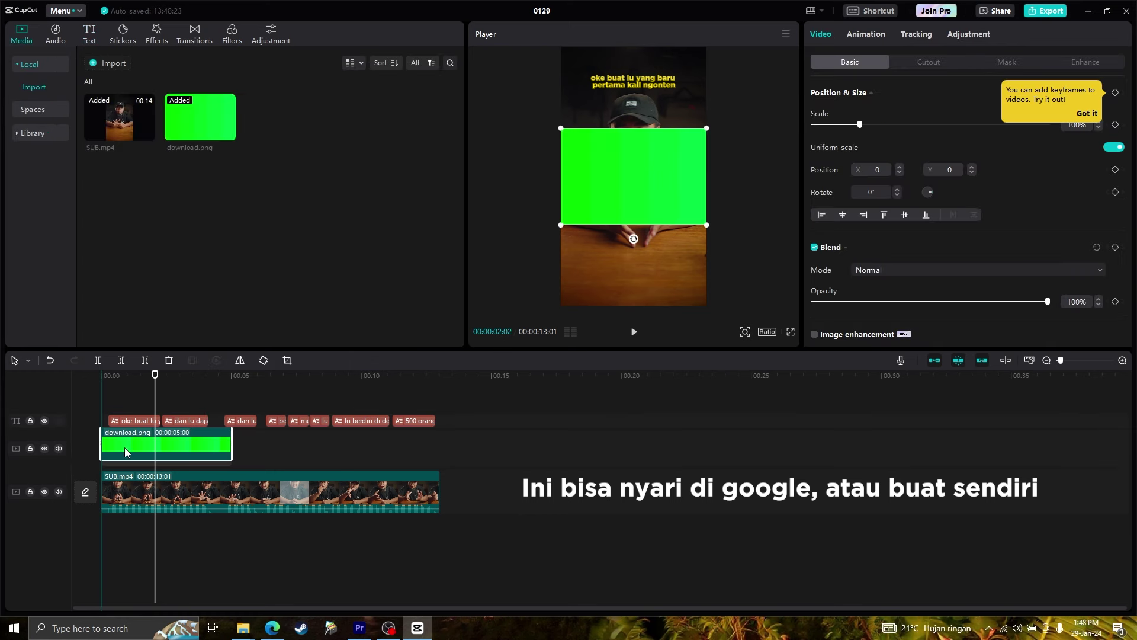
{"action": "left_click_drag", "start_coordinate": [231, 448], "coordinate": [448, 467]}
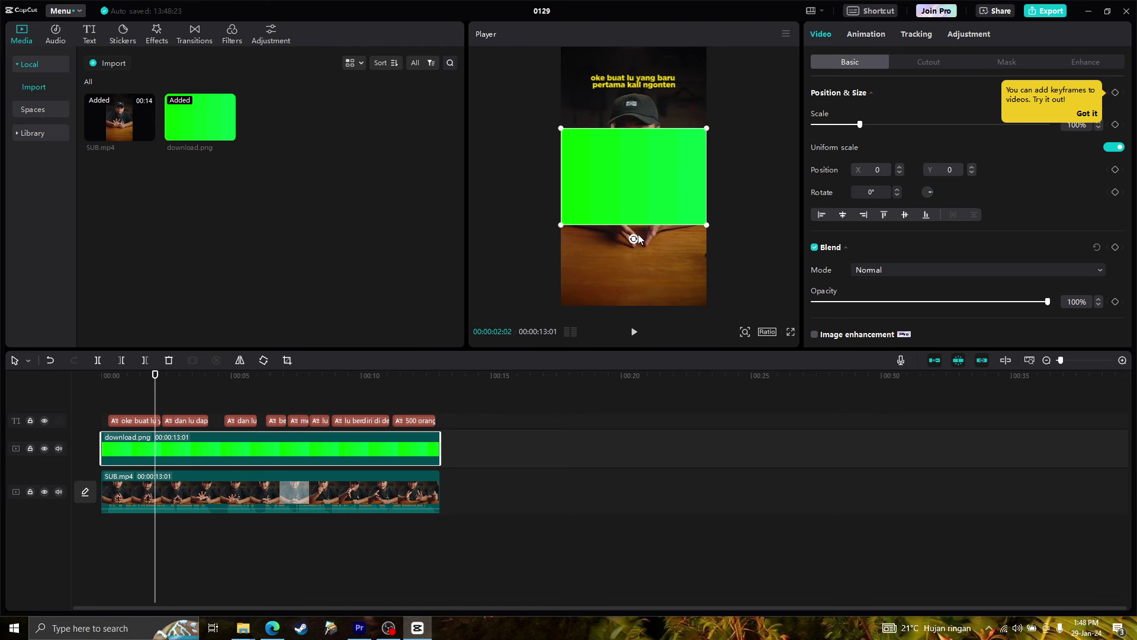
- Rotate the green image 90° and scale it to 178% to fill the frame, then preview
{"action": "mouse_move", "coordinate": [634, 239]}
{"action": "left_mouse_down"}
{"action": "mouse_move", "coordinate": [569, 201]}
{"action": "mouse_move", "coordinate": [563, 180]}
{"action": "left_mouse_up"}
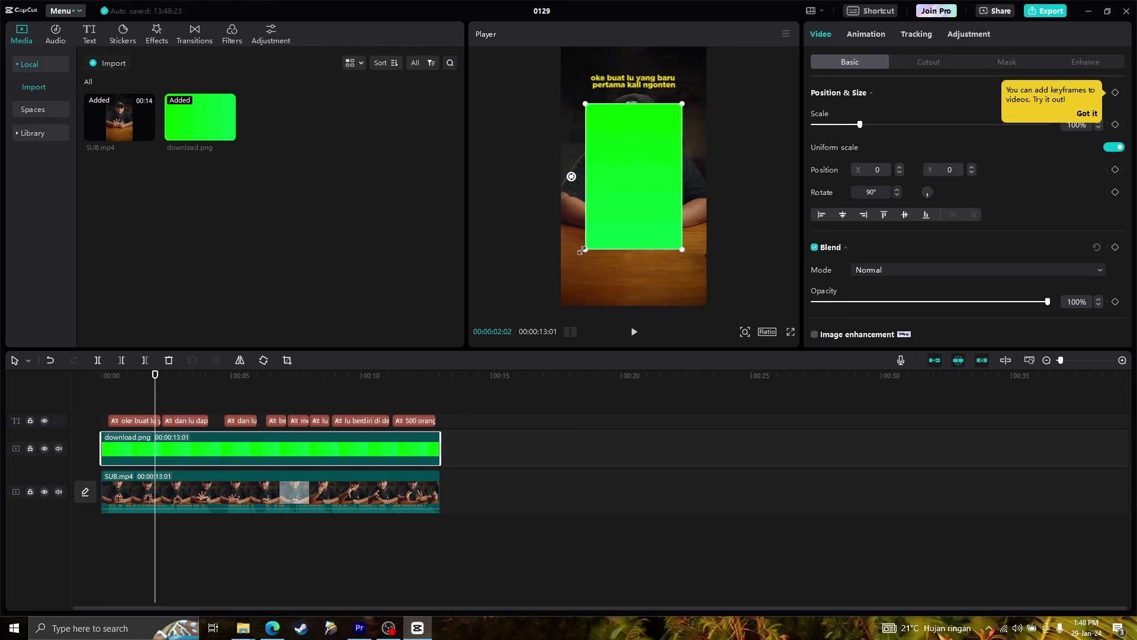
{"action": "mouse_move", "coordinate": [582, 249]}
{"action": "left_mouse_down"}
{"action": "mouse_move", "coordinate": [555, 294]}
{"action": "mouse_move", "coordinate": [551, 347]}
{"action": "left_mouse_up"}
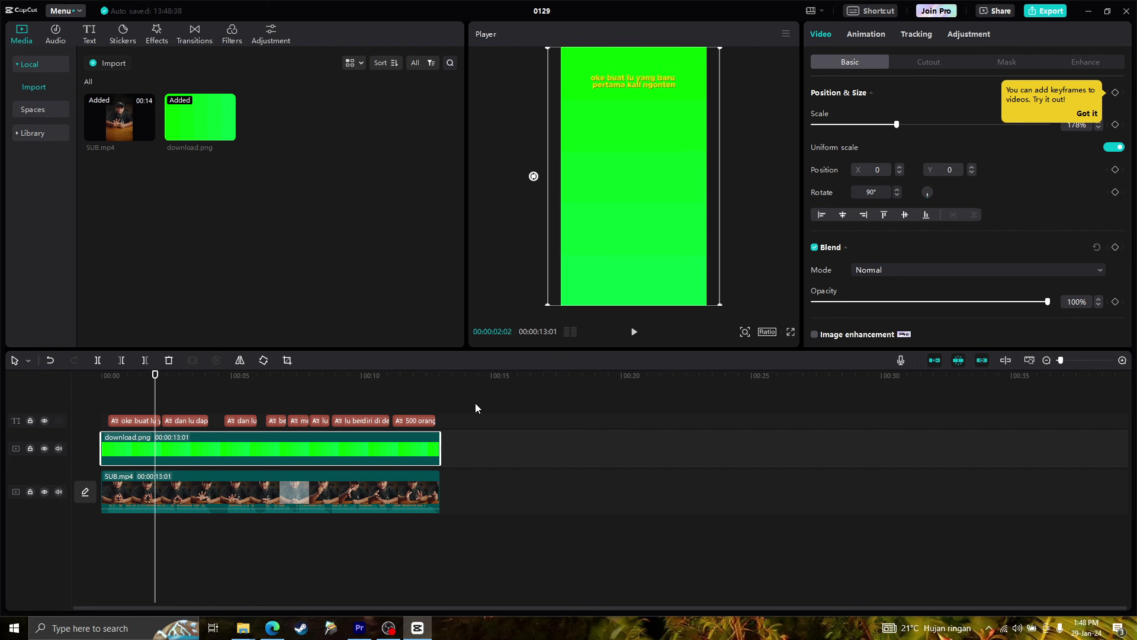
{"action": "left_click", "coordinate": [526, 559]}
{"action": "left_click_drag", "start_coordinate": [153, 377], "coordinate": [392, 397]}
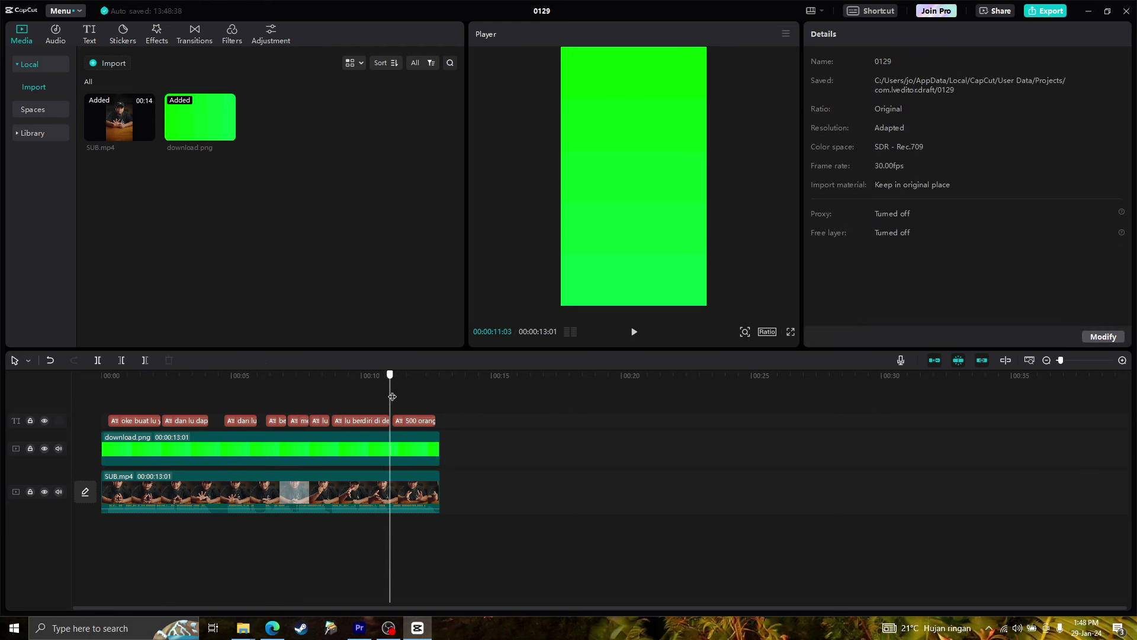
{"action": "left_click_drag", "start_coordinate": [392, 396], "coordinate": [411, 397]}
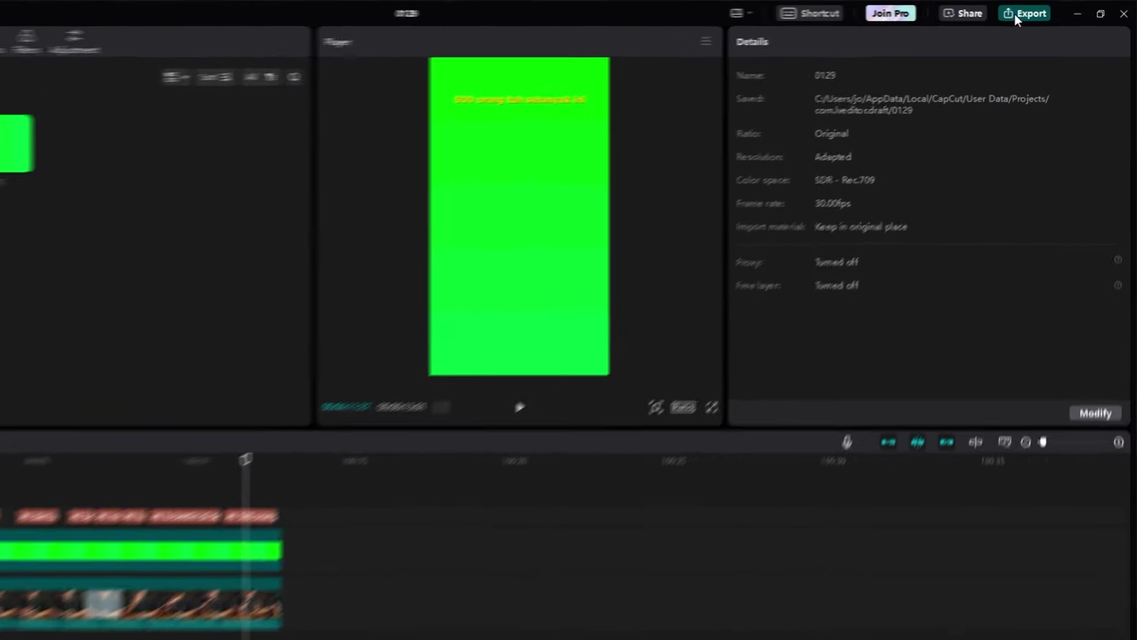
- Export the green-screen caption video from CapCut as 'SUB KONTEN 1' into the Music folder
{"action": "left_click", "coordinate": [1015, 15]}
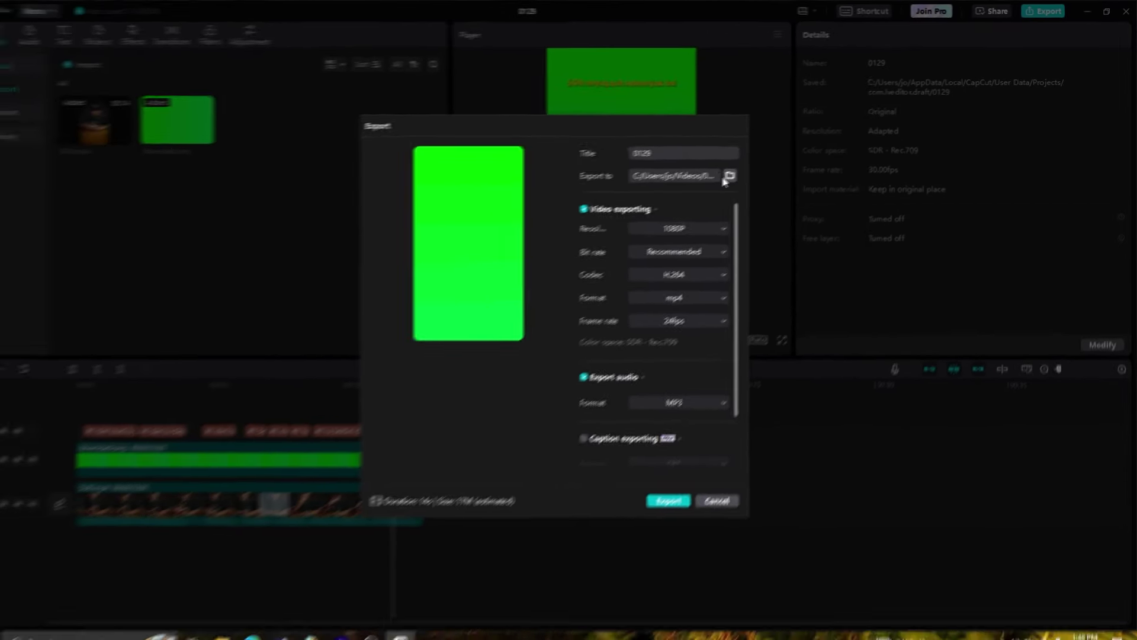
{"action": "left_click", "coordinate": [739, 172]}
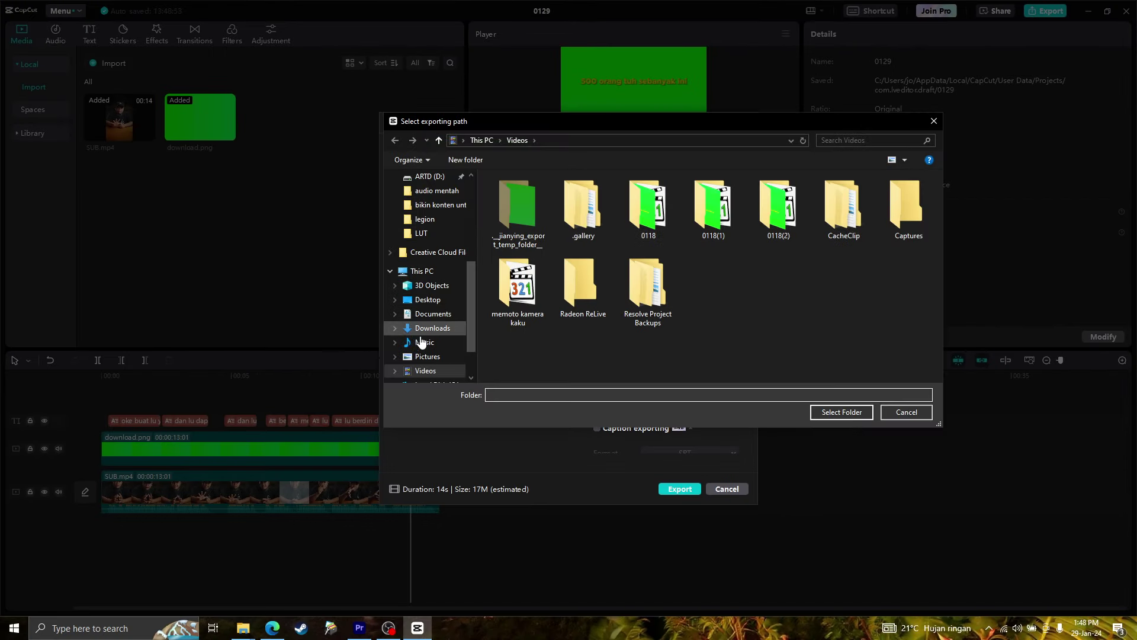
{"action": "left_click", "coordinate": [408, 344]}
{"action": "left_click", "coordinate": [833, 414]}
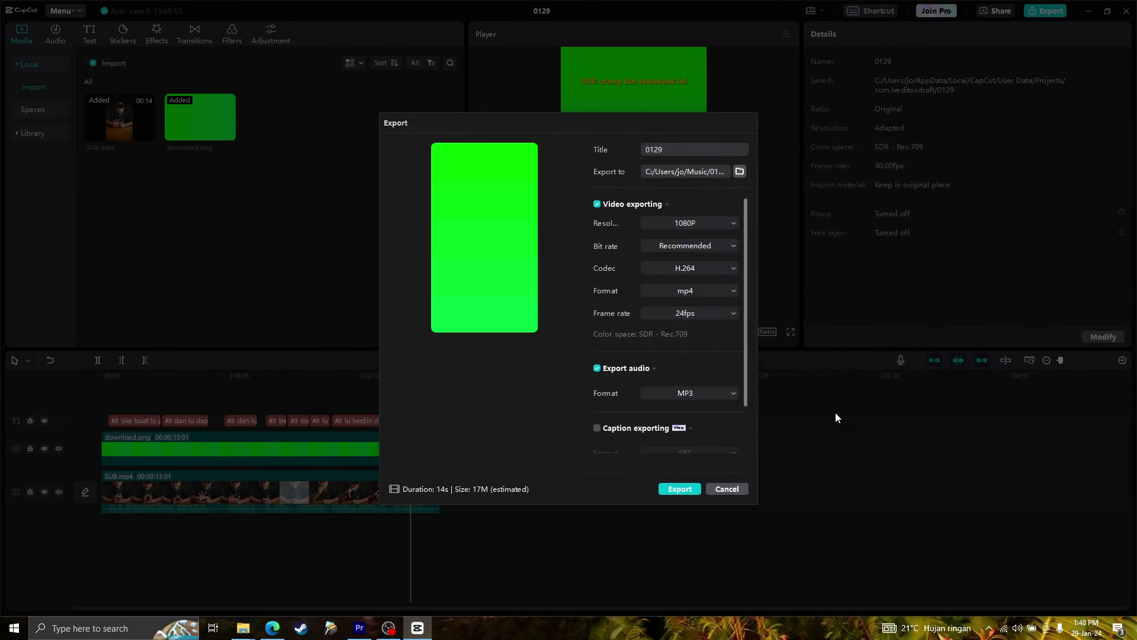
{"action": "type", "text": "SUB KONT"}
{"action": "type", "text": "EN 1"}
{"action": "key", "text": "Return"}
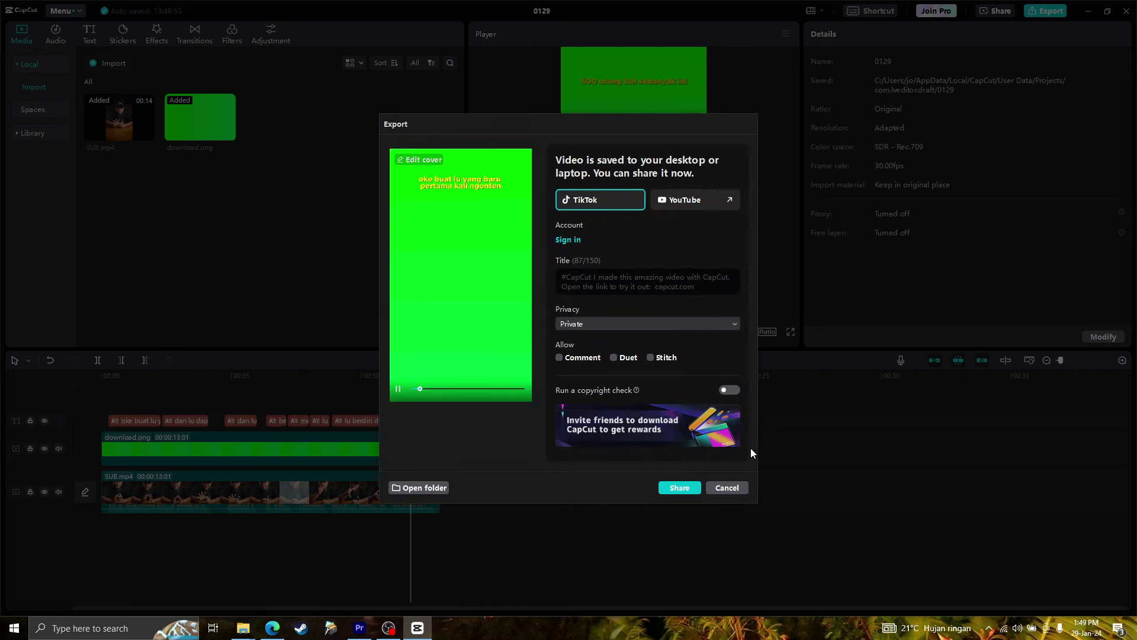
{"action": "left_click", "coordinate": [737, 489]}
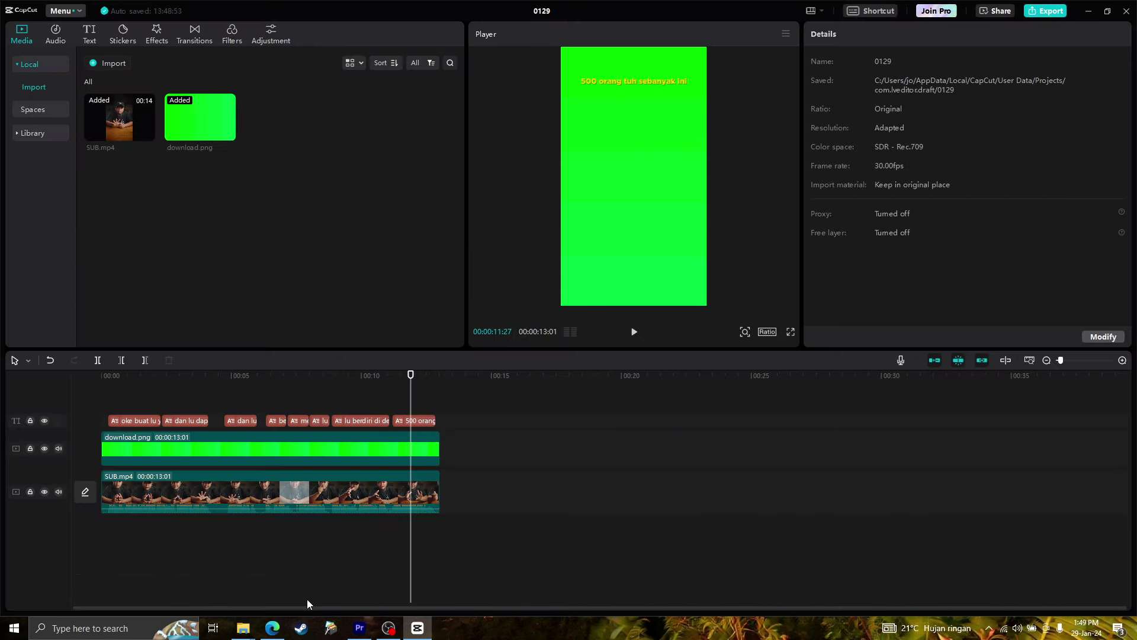
- Drag SUB KONTEN 1.mp4 from Music > SUB KONTEN 1 in File Explorer over to Premiere Pro
{"action": "mouse_move", "coordinate": [243, 628]}
{"action": "left_click", "coordinate": [189, 590]}
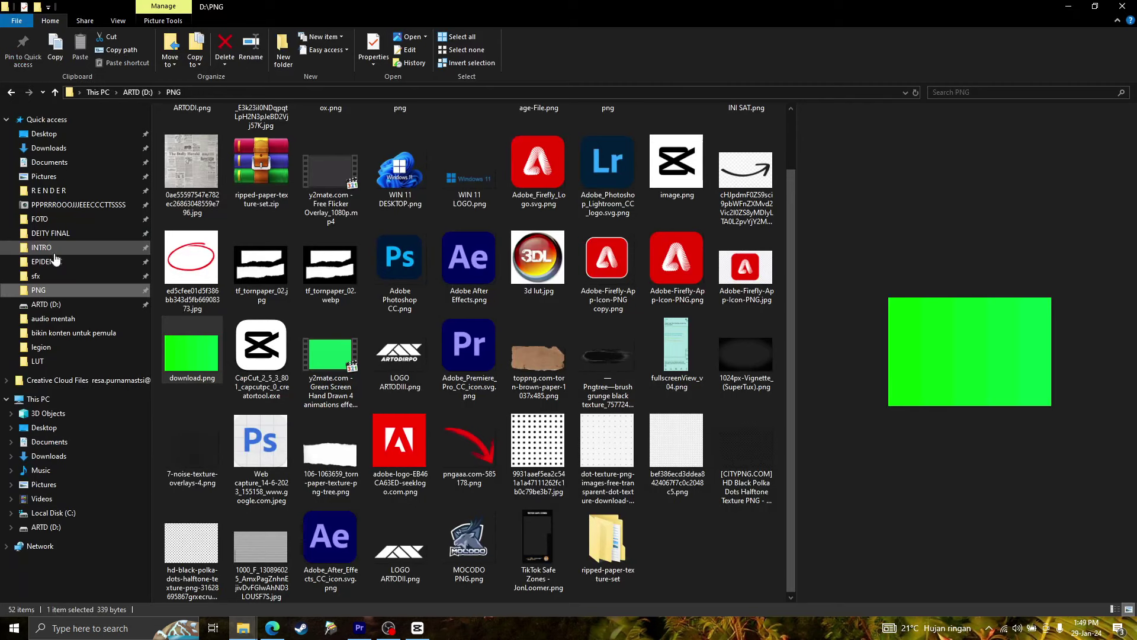
{"action": "left_click", "coordinate": [42, 471]}
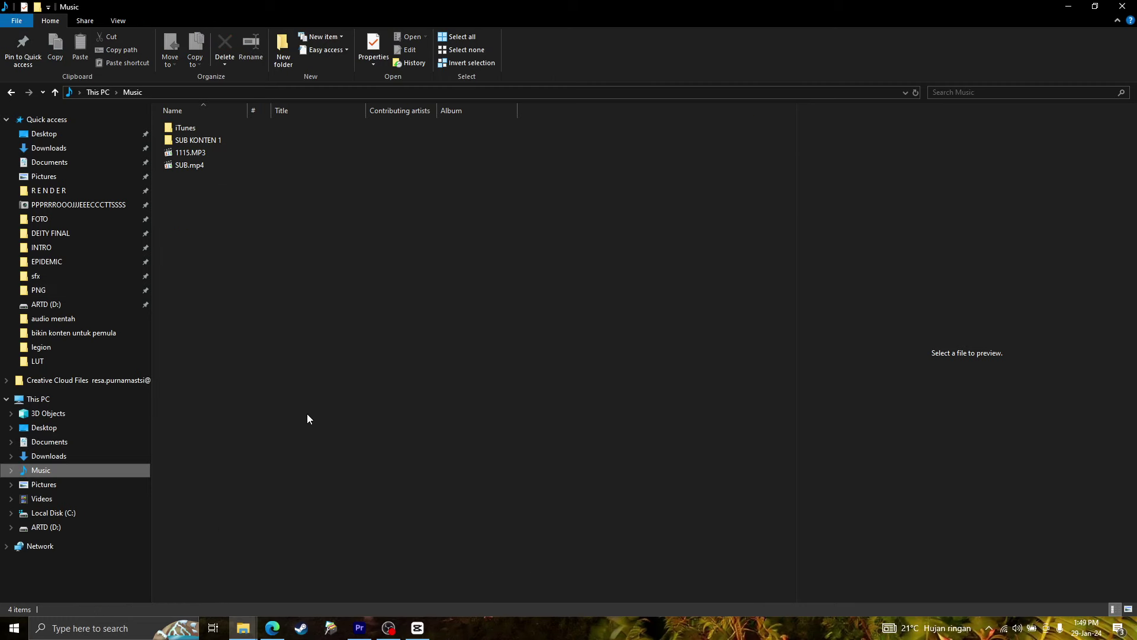
{"action": "double_click", "coordinate": [190, 141]}
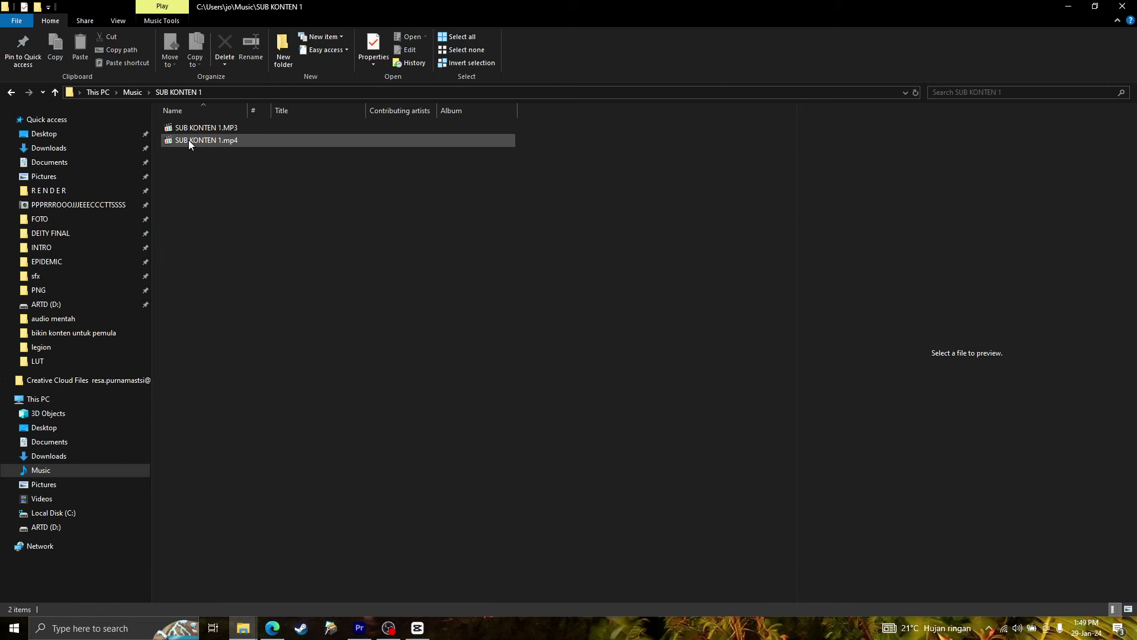
{"action": "left_click", "coordinate": [186, 141]}
{"action": "mouse_move", "coordinate": [182, 140]}
{"action": "left_mouse_down"}
{"action": "mouse_move", "coordinate": [359, 629]}
{"action": "mouse_move", "coordinate": [178, 465]}
{"action": "left_mouse_up"}
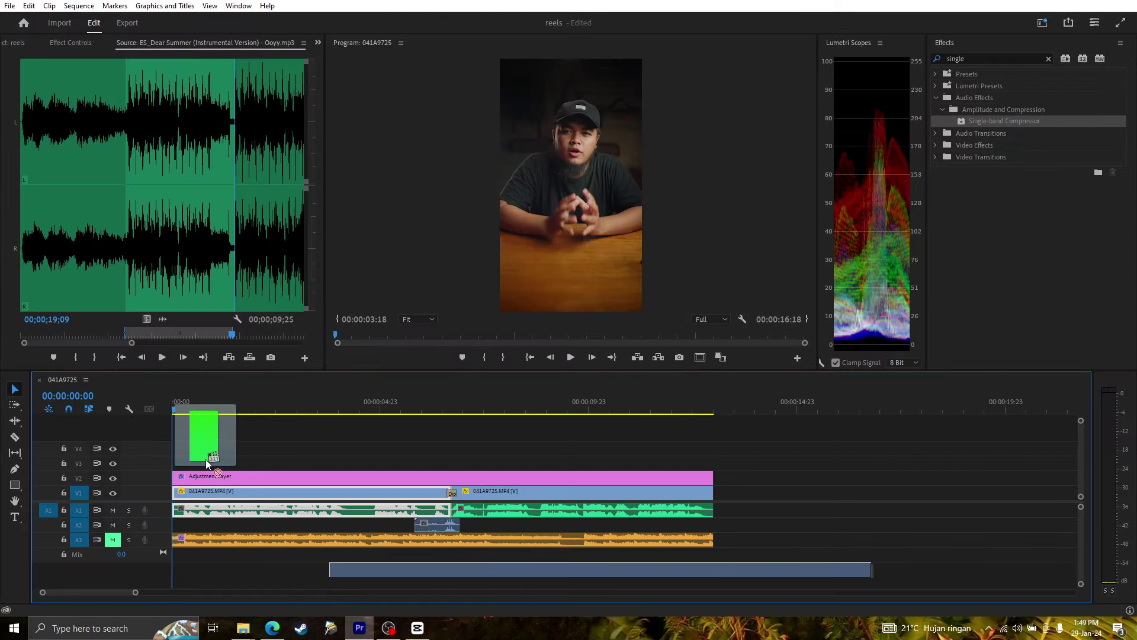
- Place SUB KONTEN 1.mp4 on V3 above the adjustment layer and play the sequence from the start
{"action": "left_click_drag", "start_coordinate": [178, 465], "coordinate": [206, 240]}
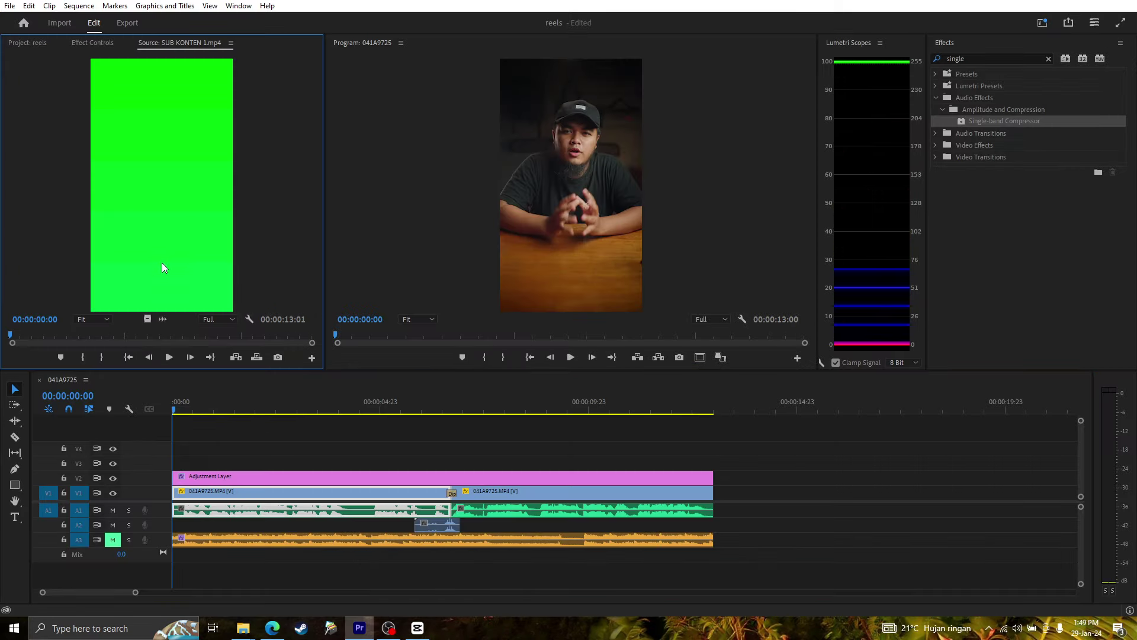
{"action": "left_click_drag", "start_coordinate": [220, 370], "coordinate": [178, 462]}
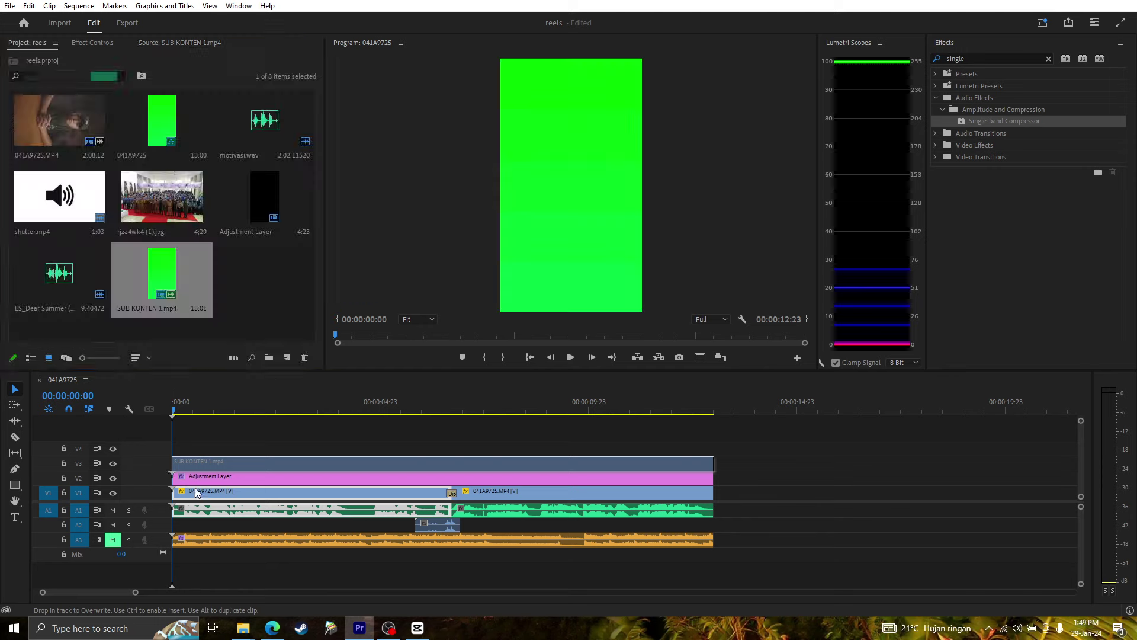
{"action": "left_click", "coordinate": [179, 409]}
{"action": "key", "text": "space"}
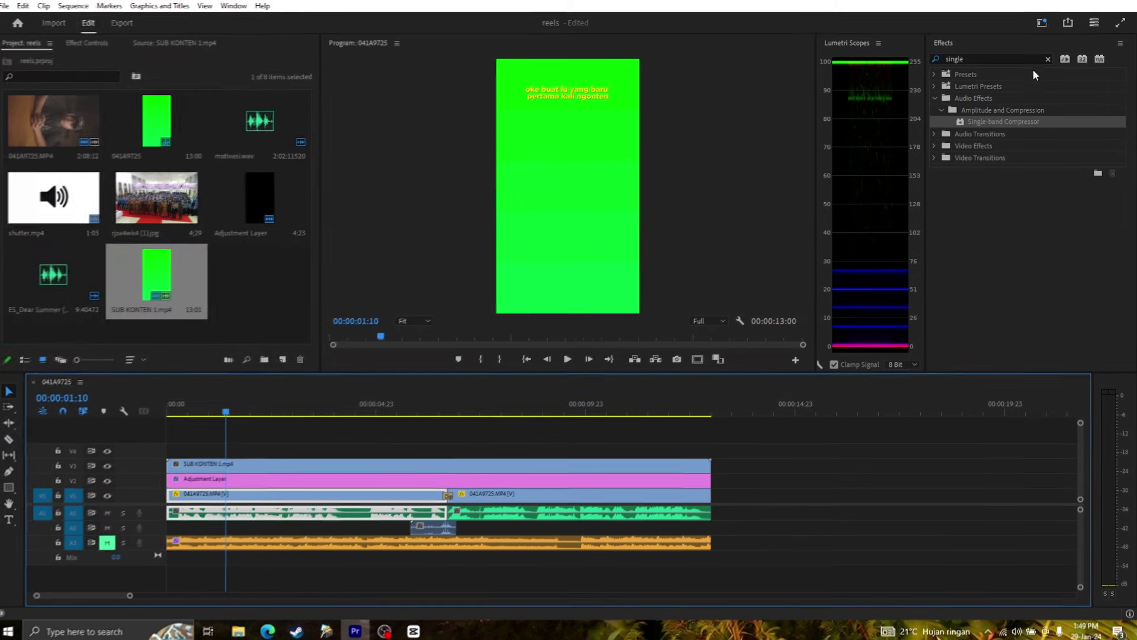
- Apply Ultra Key to the caption clip and sample its green background as the Key Color
{"action": "double_click", "coordinate": [1007, 59]}
{"action": "type", "text": "ultra"}
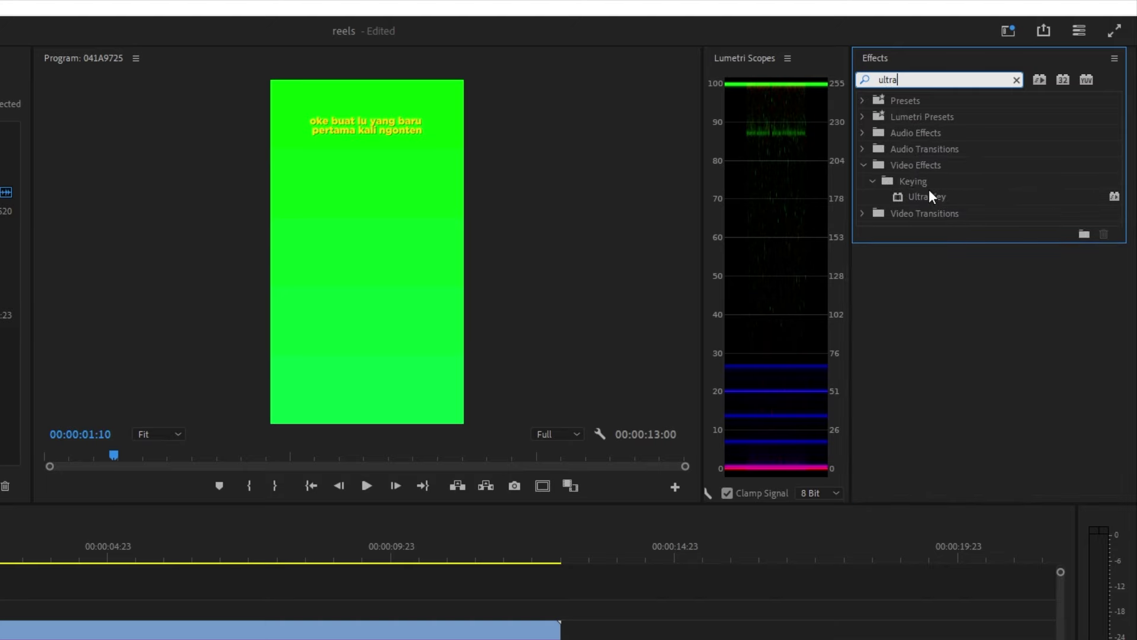
{"action": "left_click", "coordinate": [929, 195]}
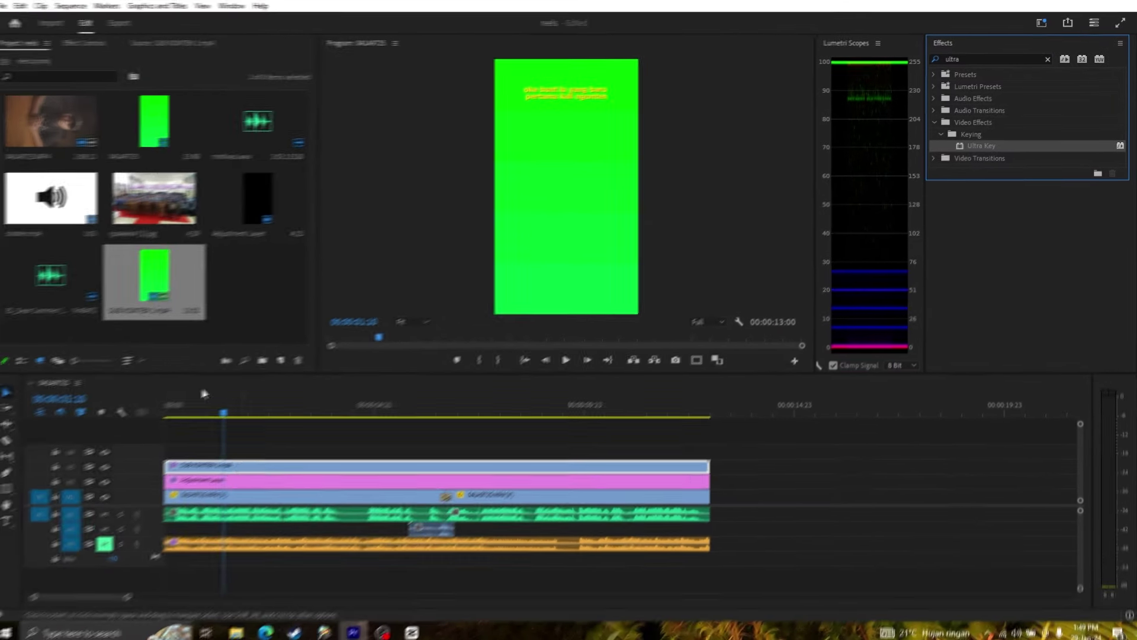
{"action": "left_click", "coordinate": [101, 43]}
{"action": "left_click", "coordinate": [141, 302]}
{"action": "left_click", "coordinate": [561, 173]}
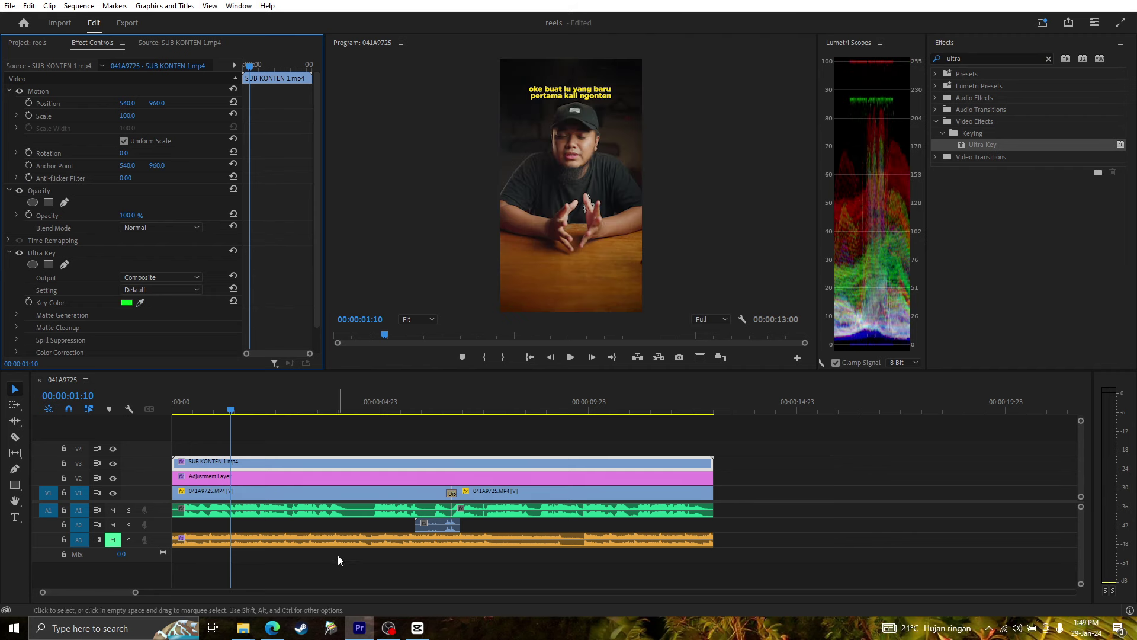
- Review the keyed captions in playback and fit the caption layer at scale 83, position 540, 816
{"action": "key", "text": "space"}
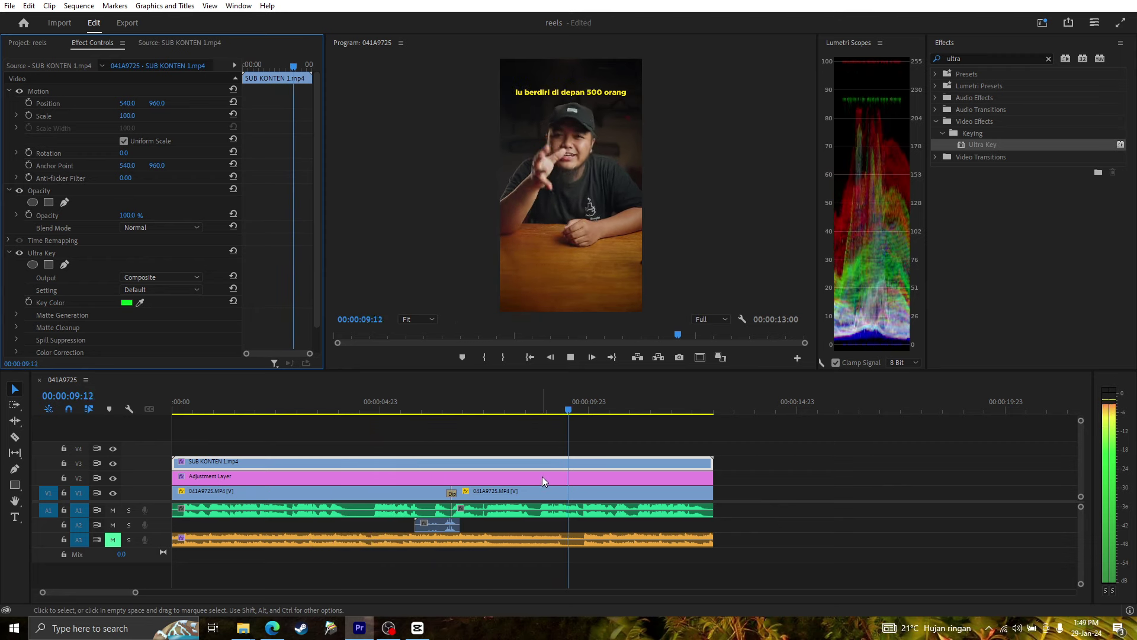
{"action": "scroll", "coordinate": [532, 454], "scroll_direction": "down", "scroll_amount": 1}
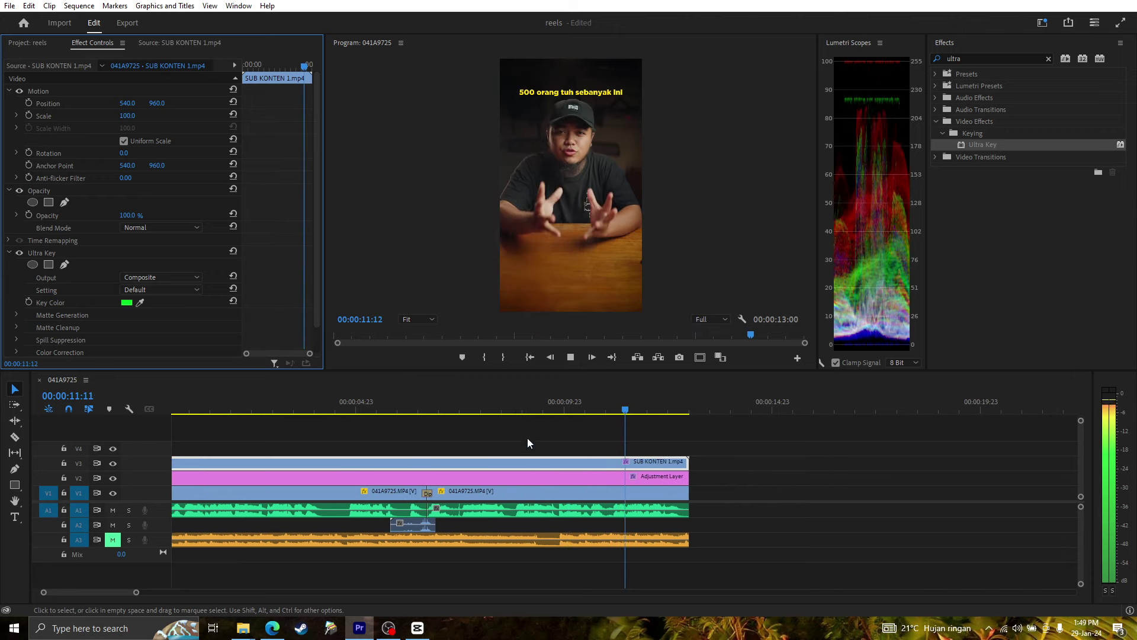
{"action": "key", "text": "space"}
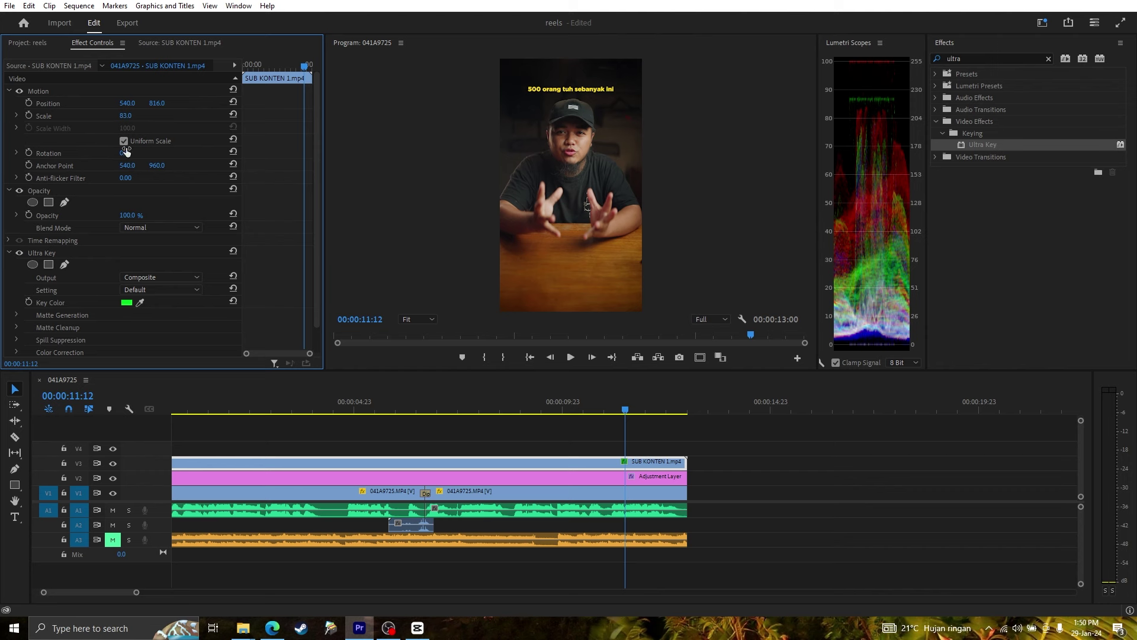
{"action": "left_click", "coordinate": [38, 88]}
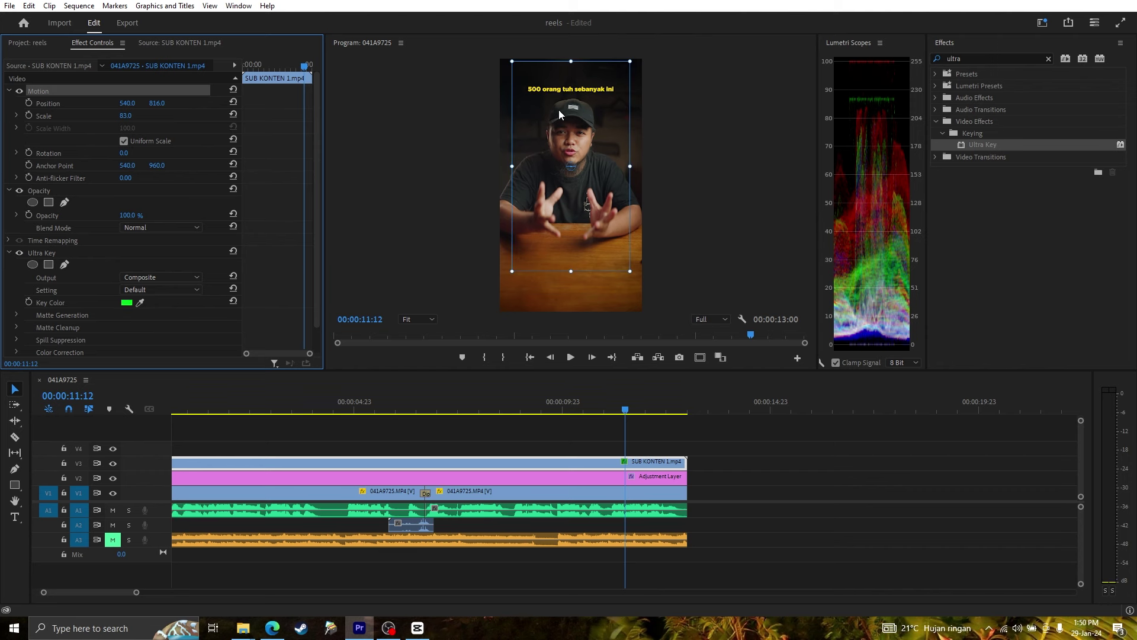
{"action": "left_click", "coordinate": [731, 465]}
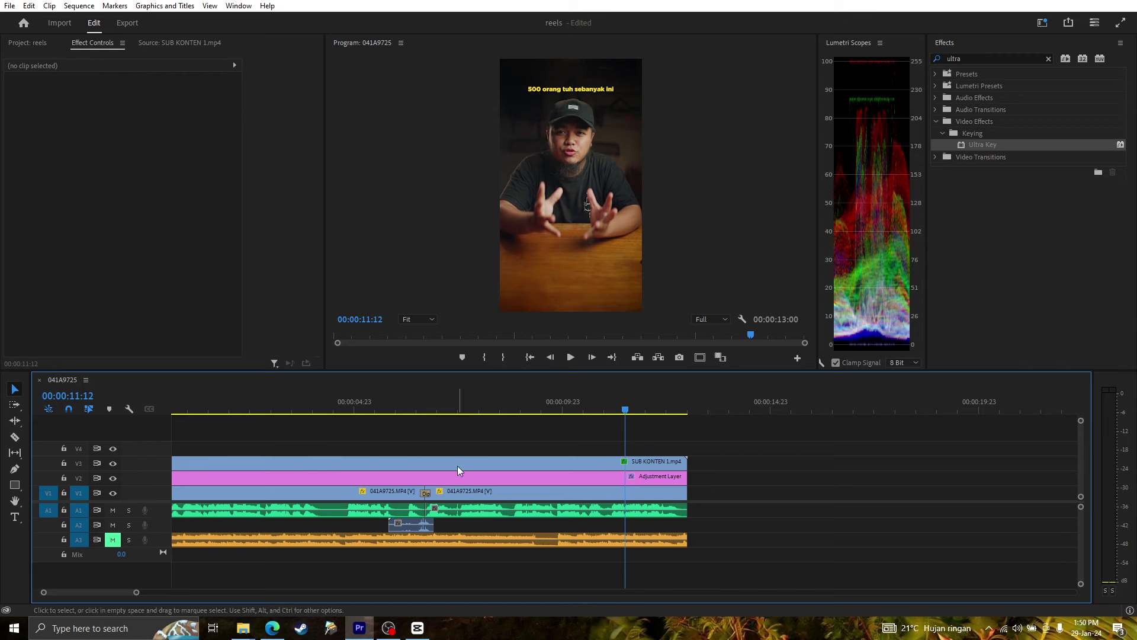
{"action": "left_click_drag", "start_coordinate": [136, 591], "coordinate": [174, 593]}
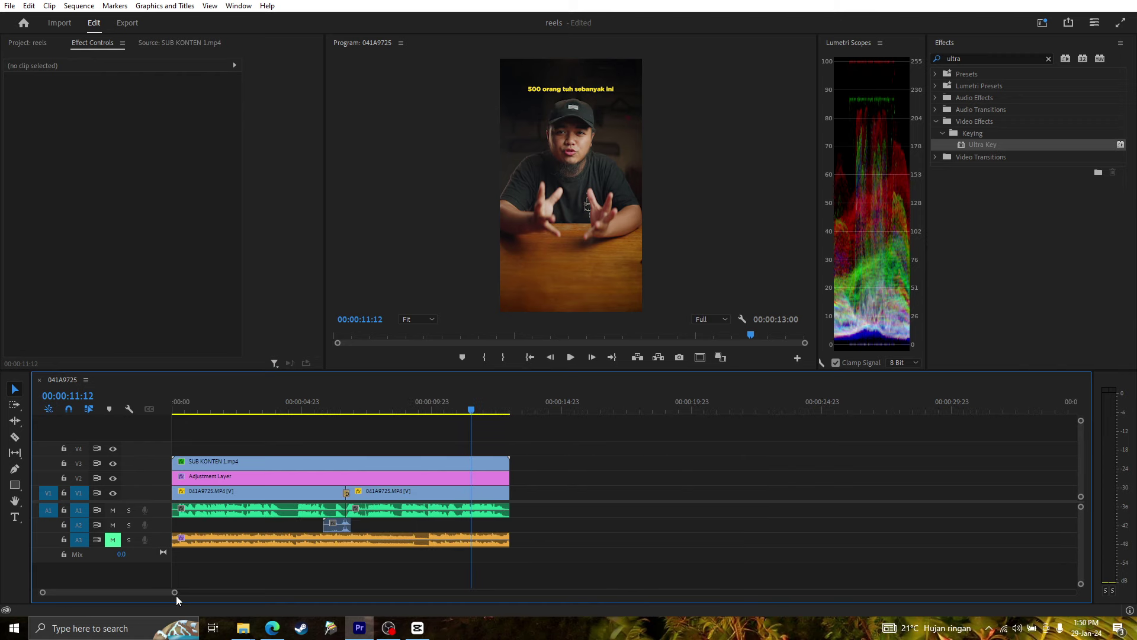
{"action": "left_click", "coordinate": [414, 629]}
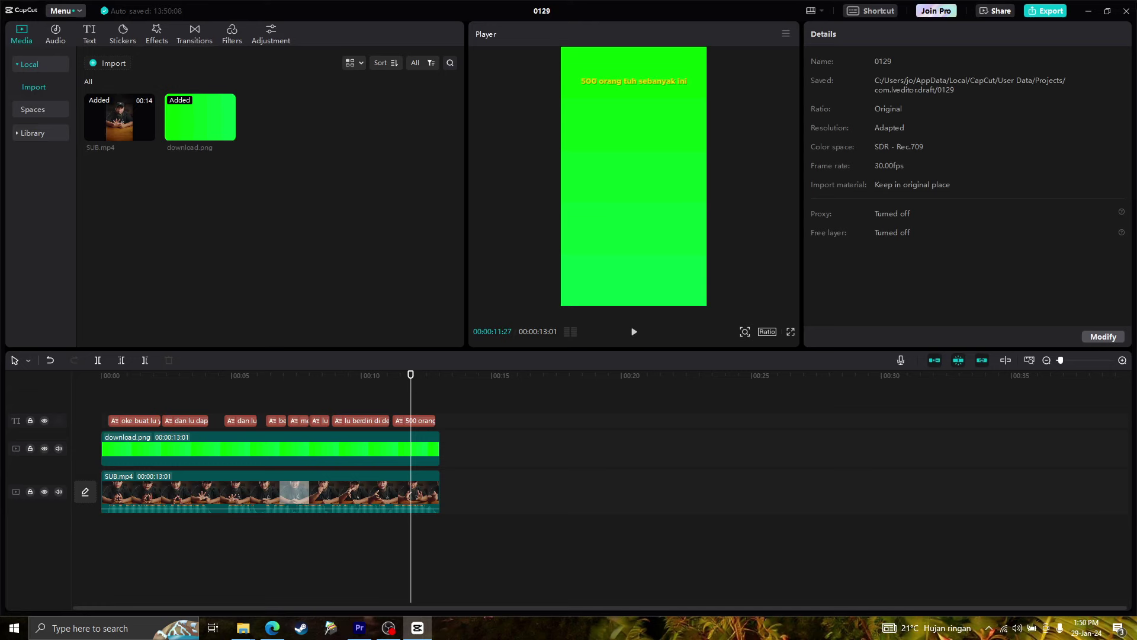
- Save and close the CapCut project and app, returning Premiere to the sequence start
{"action": "left_click", "coordinate": [1126, 11]}
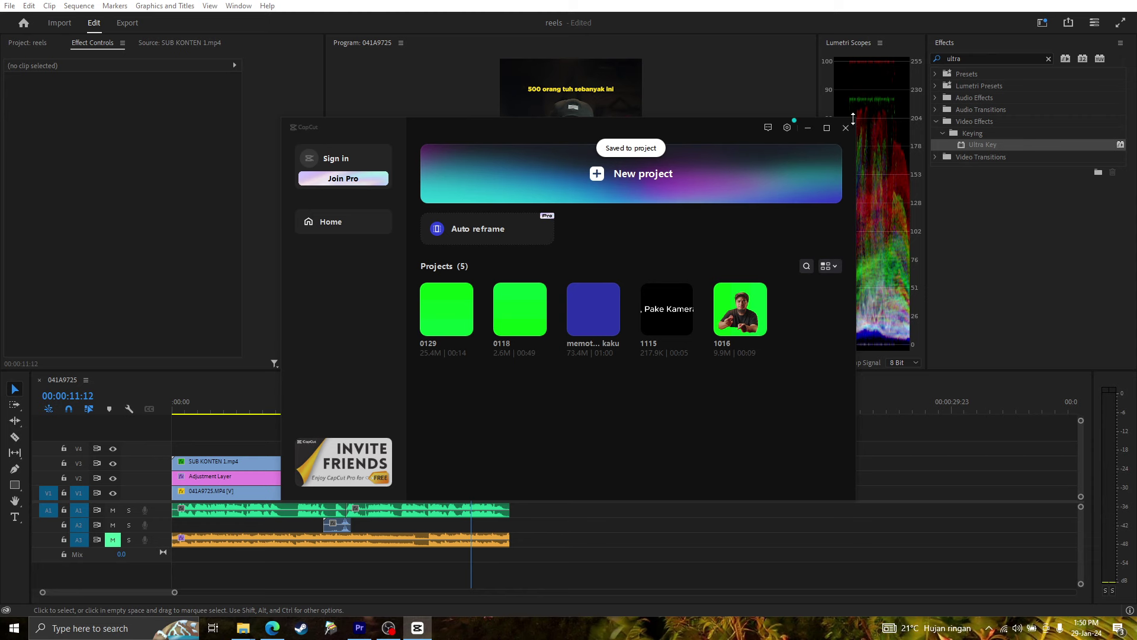
{"action": "left_click", "coordinate": [846, 127]}
{"action": "key", "text": "Home"}
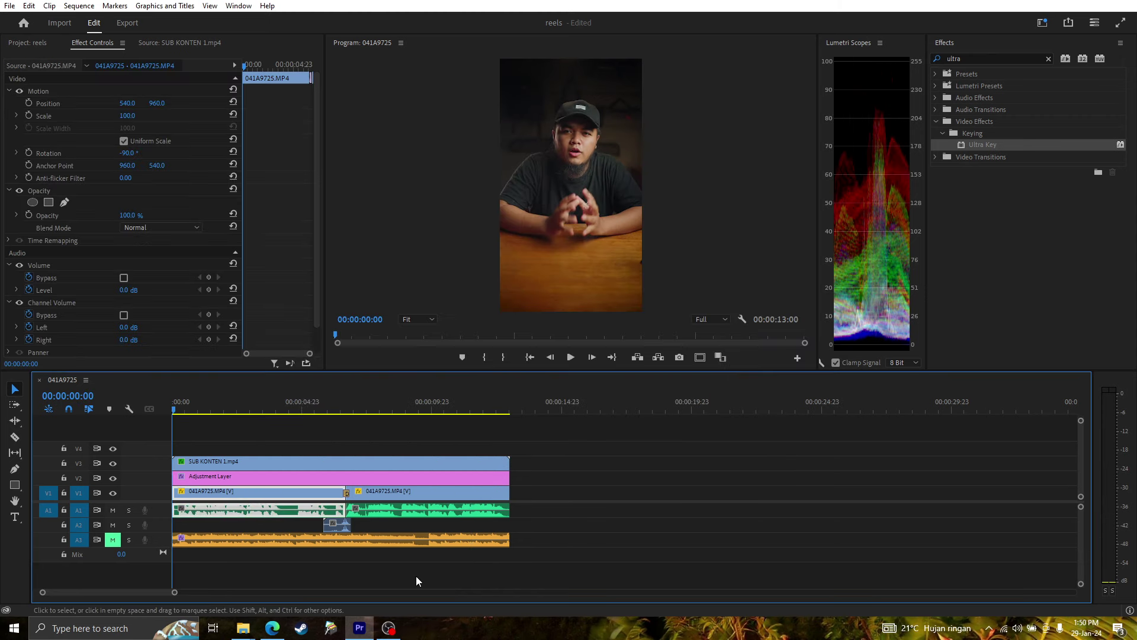
{"action": "left_click", "coordinate": [416, 577]}
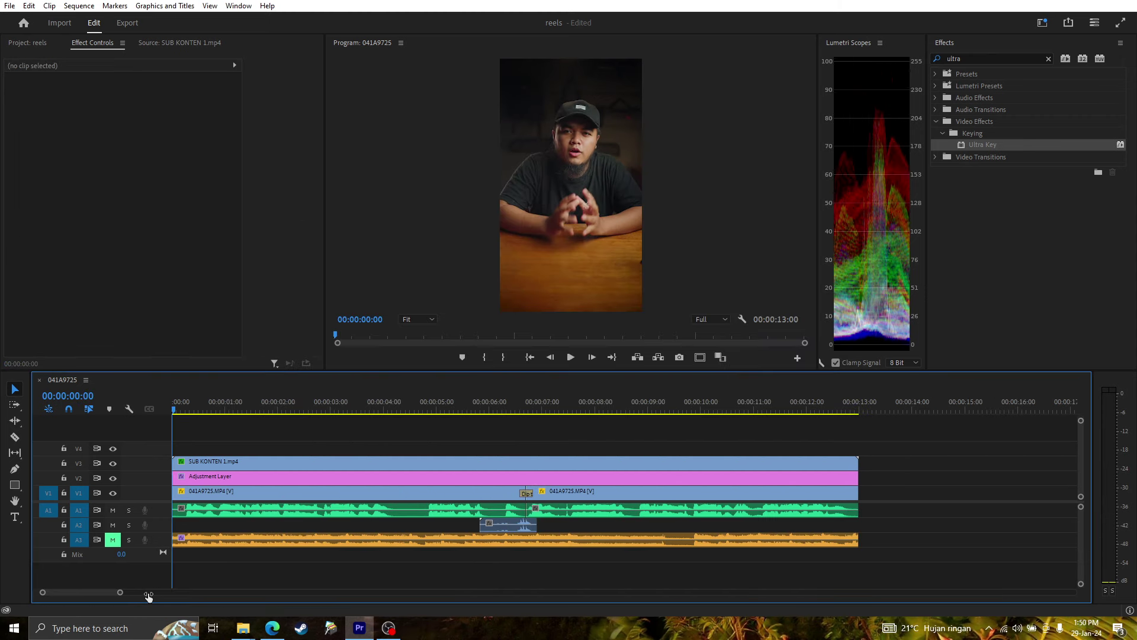
- Zoom the timeline and play the opening second of the captioned reel
{"action": "left_click_drag", "start_coordinate": [174, 594], "coordinate": [115, 595]}
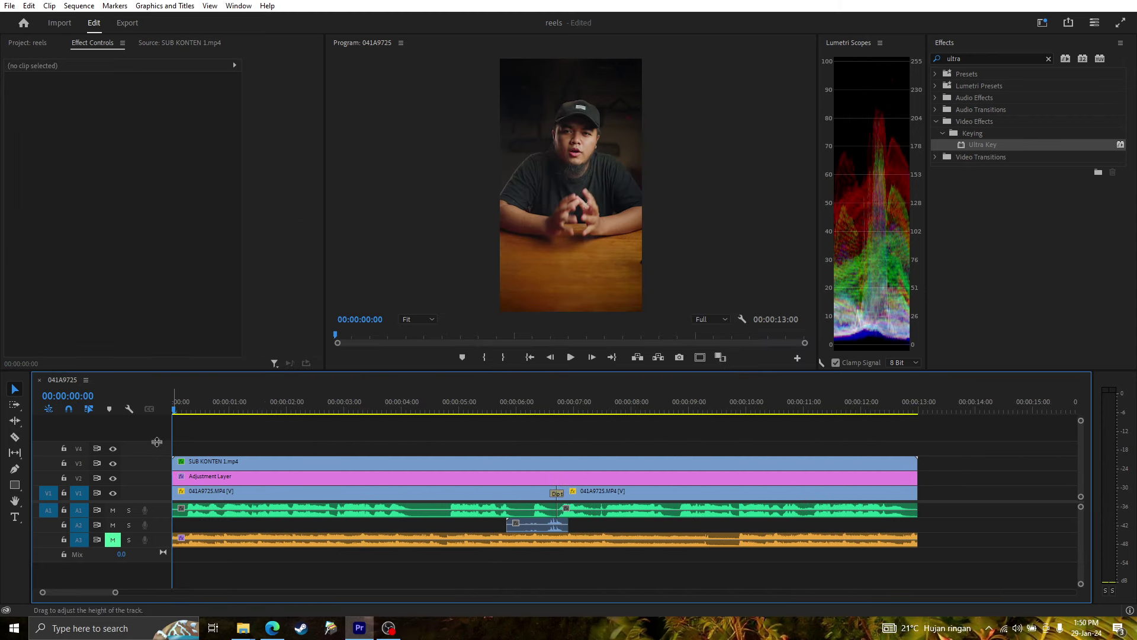
{"action": "left_click", "coordinate": [217, 404]}
{"action": "left_click", "coordinate": [234, 405]}
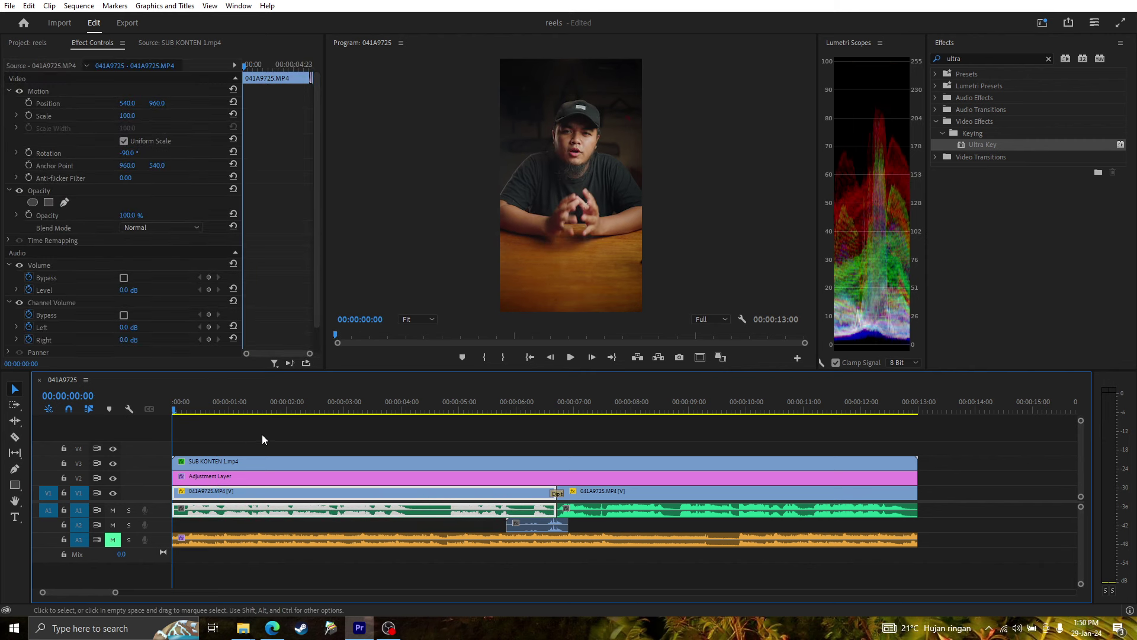
{"action": "left_click", "coordinate": [258, 438]}
{"action": "left_click", "coordinate": [244, 411]}
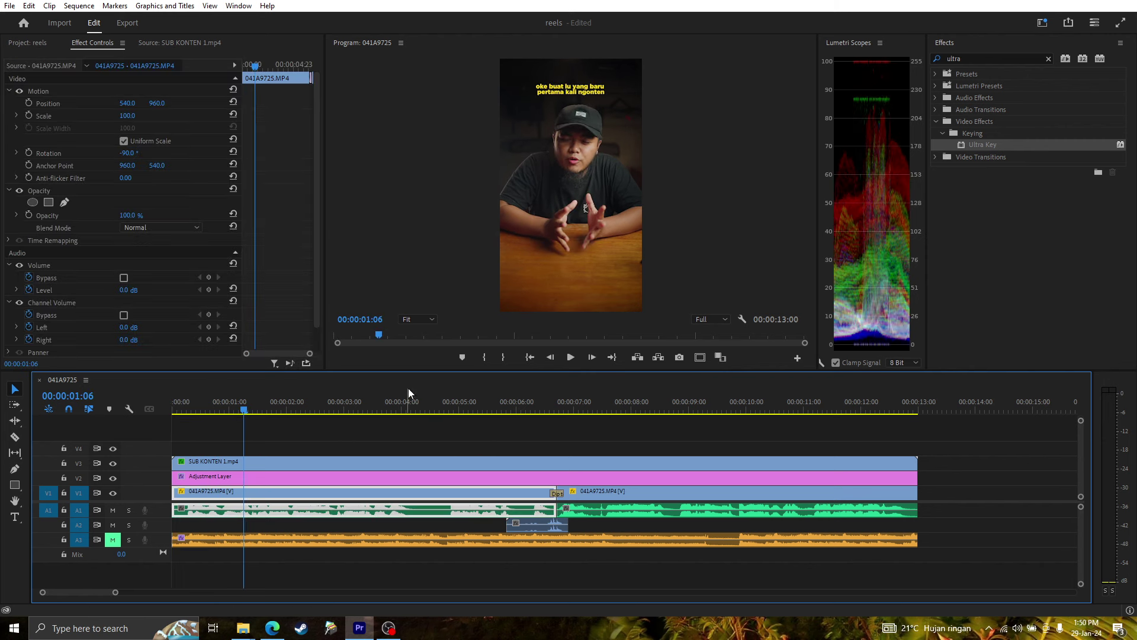
{"action": "key", "text": "space"}
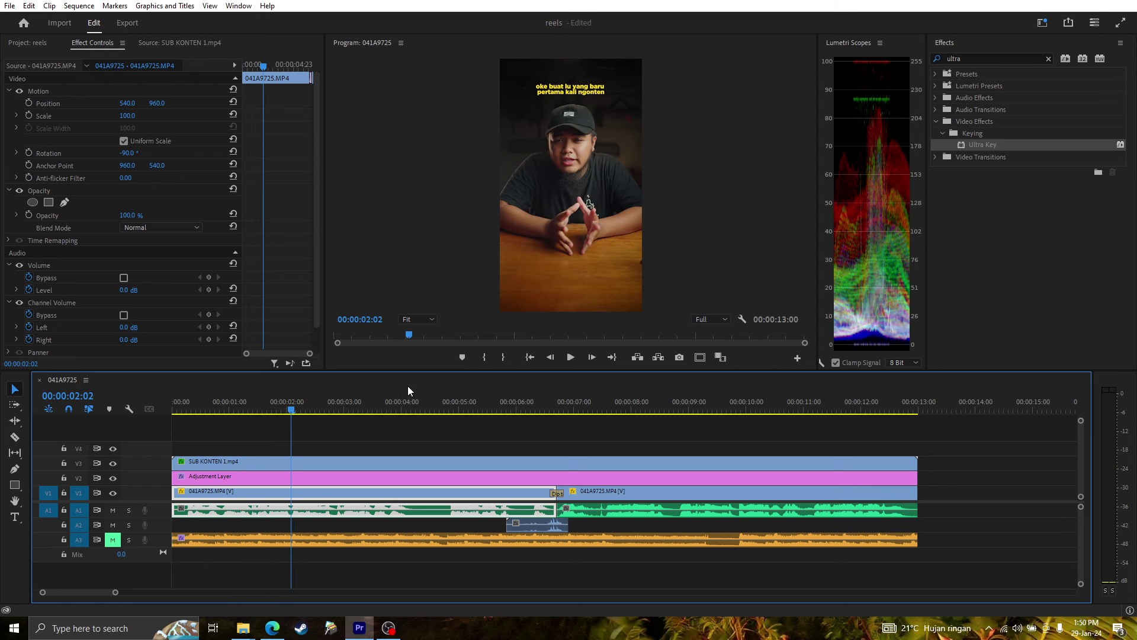